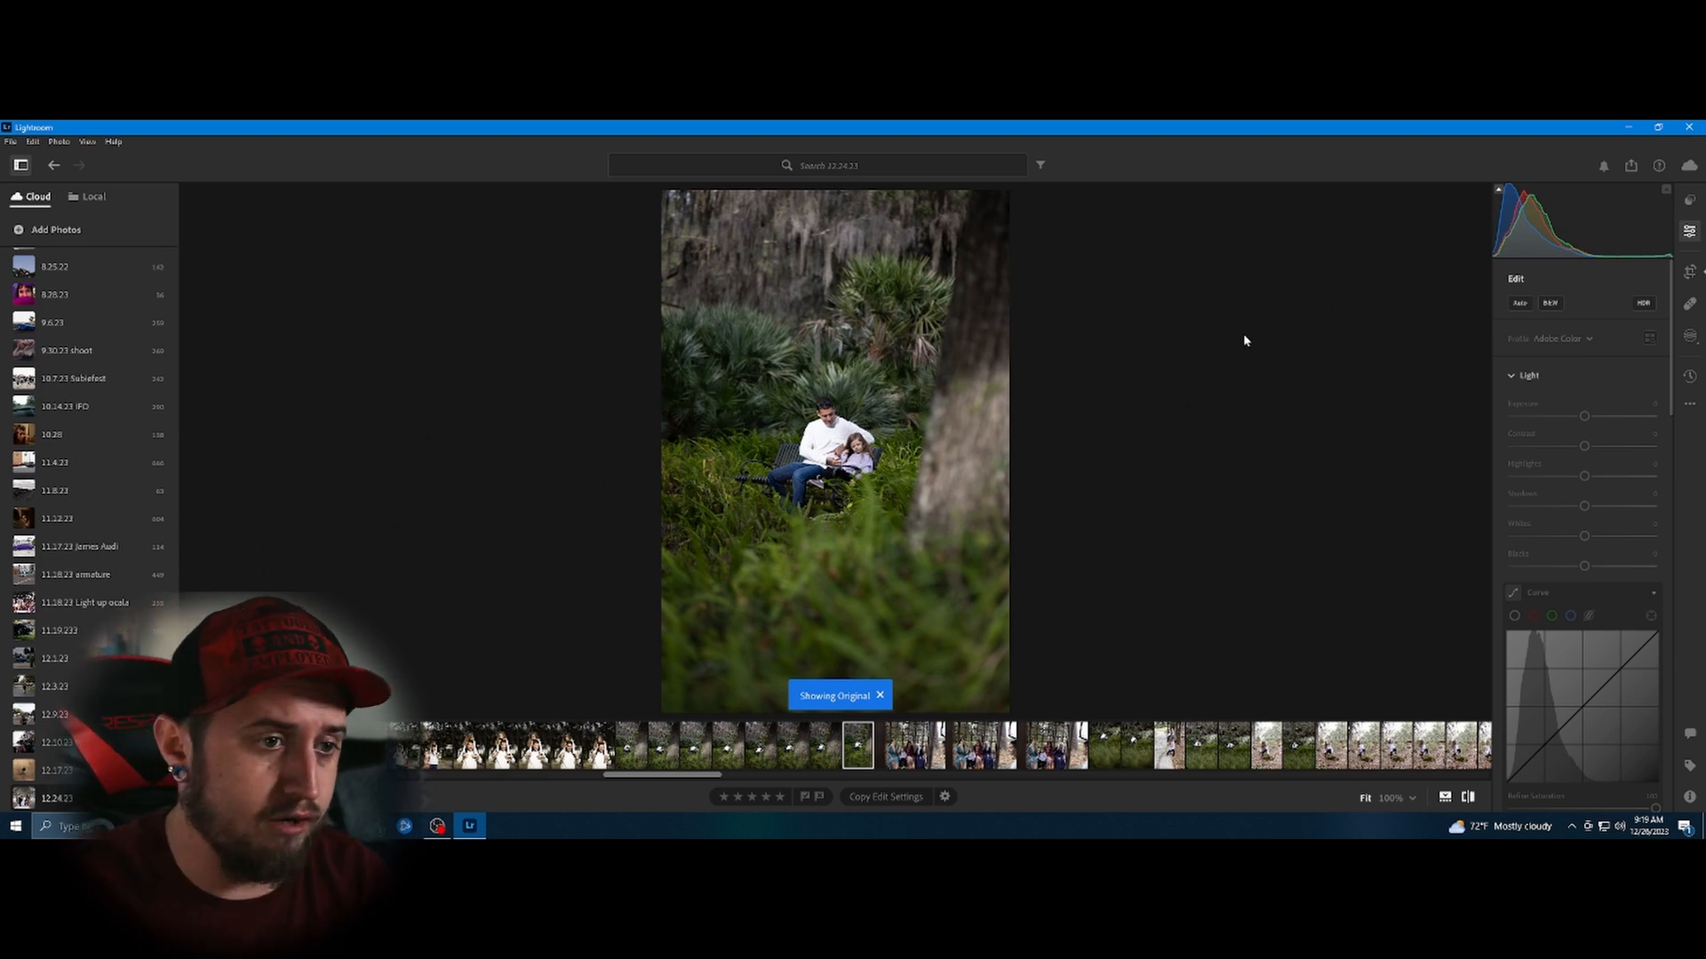
Inspect the father and child up close in the original photo, and switch back to the edited version.
click(871, 498)
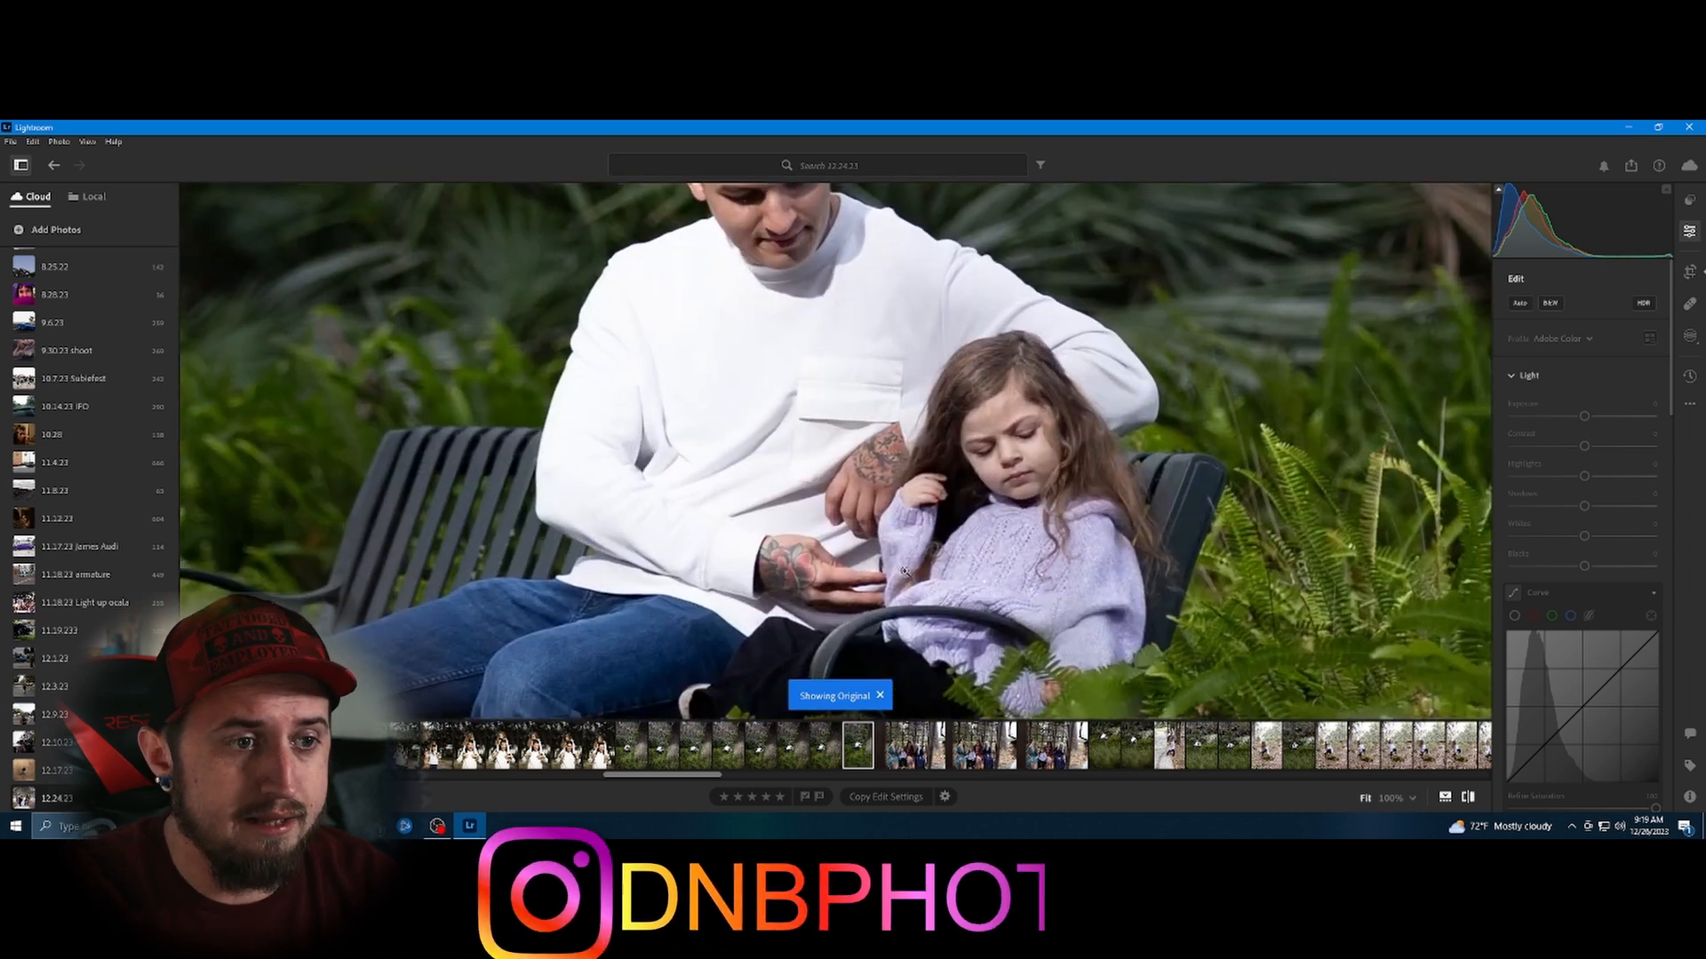
click(903, 565)
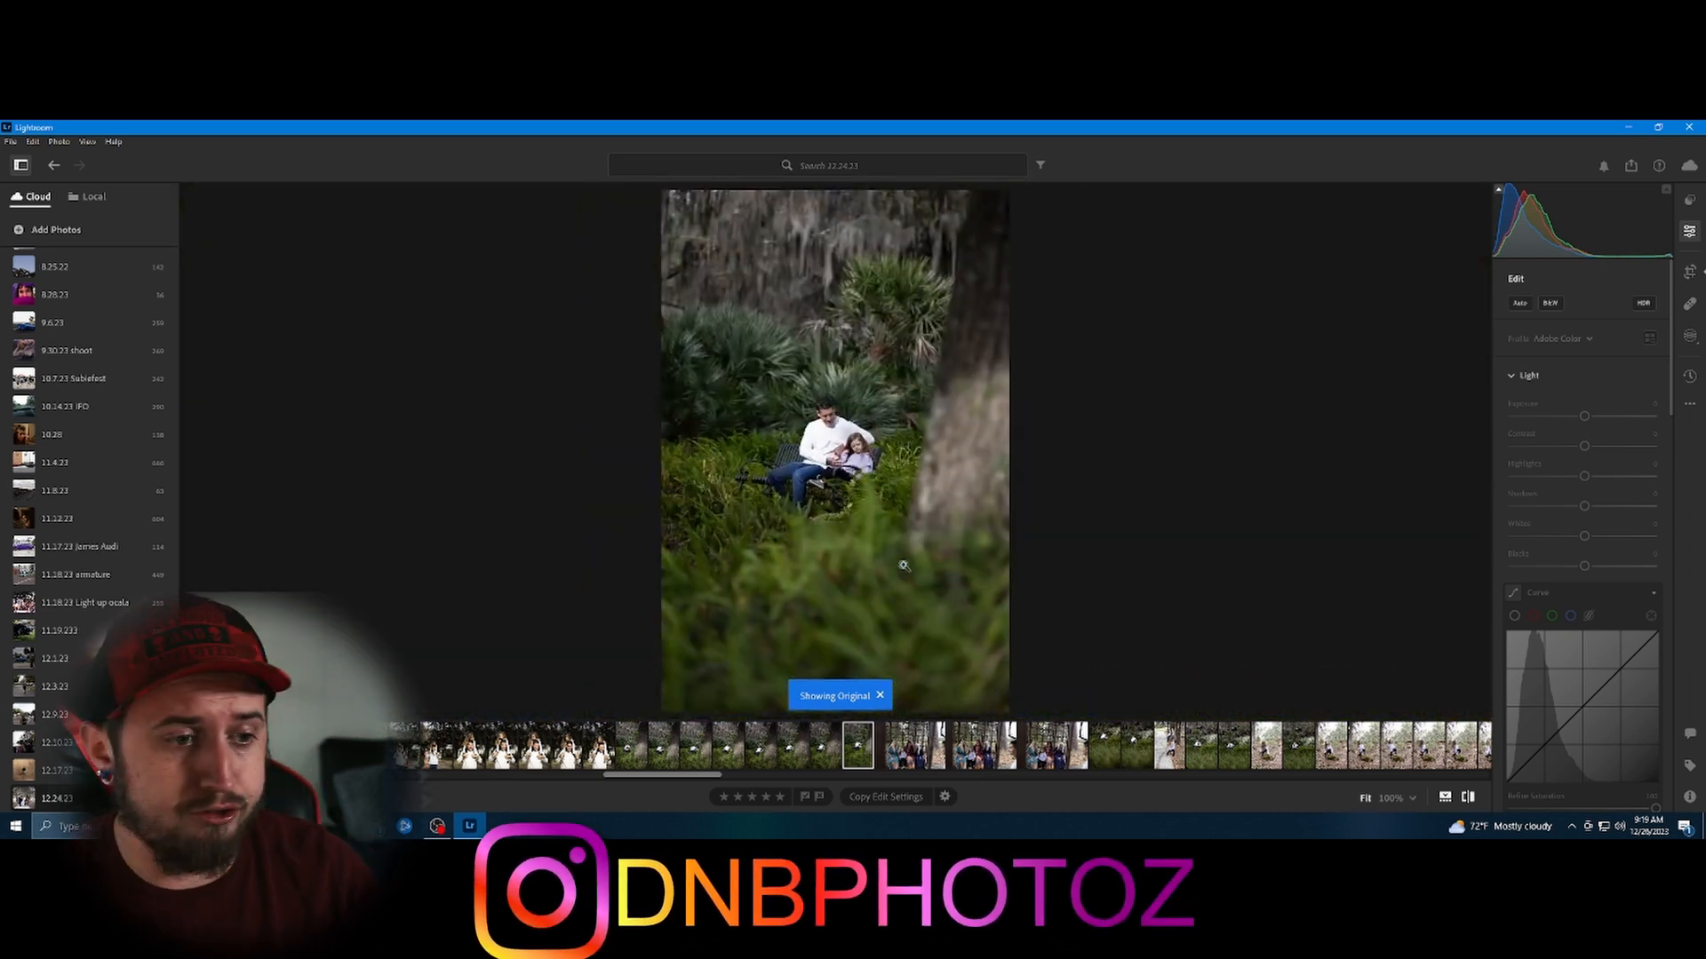
key(backslash)
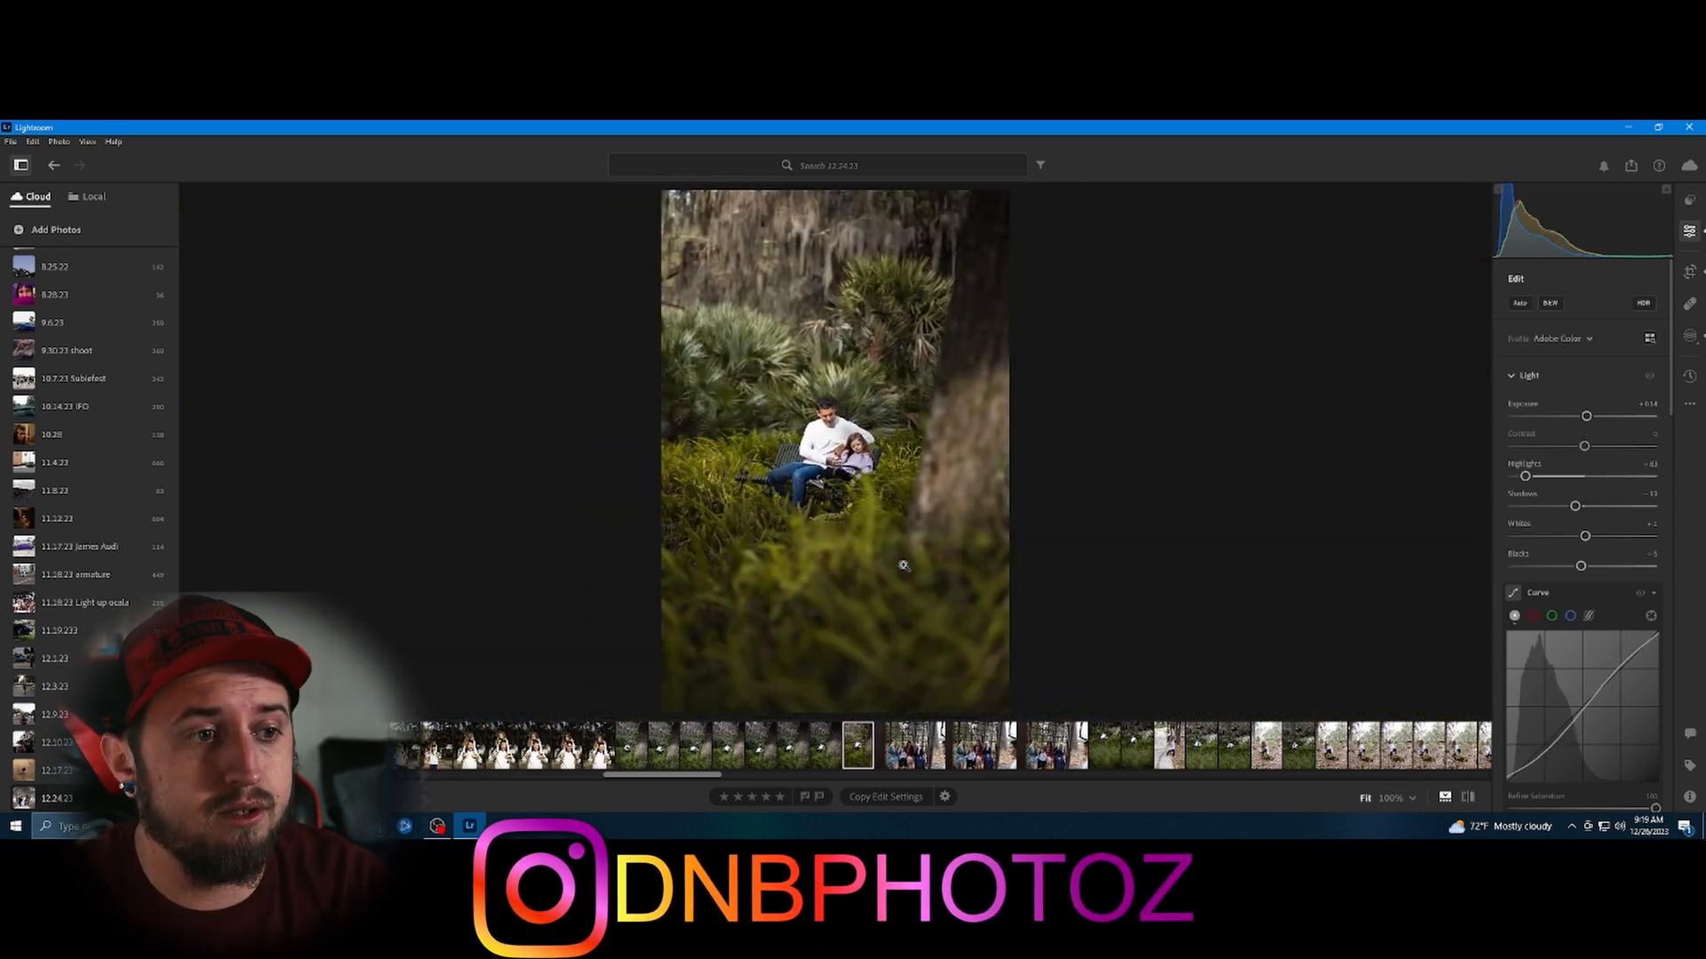
Reset all edits on the photo of the father and child on the bench.
click(1689, 234)
click(1690, 234)
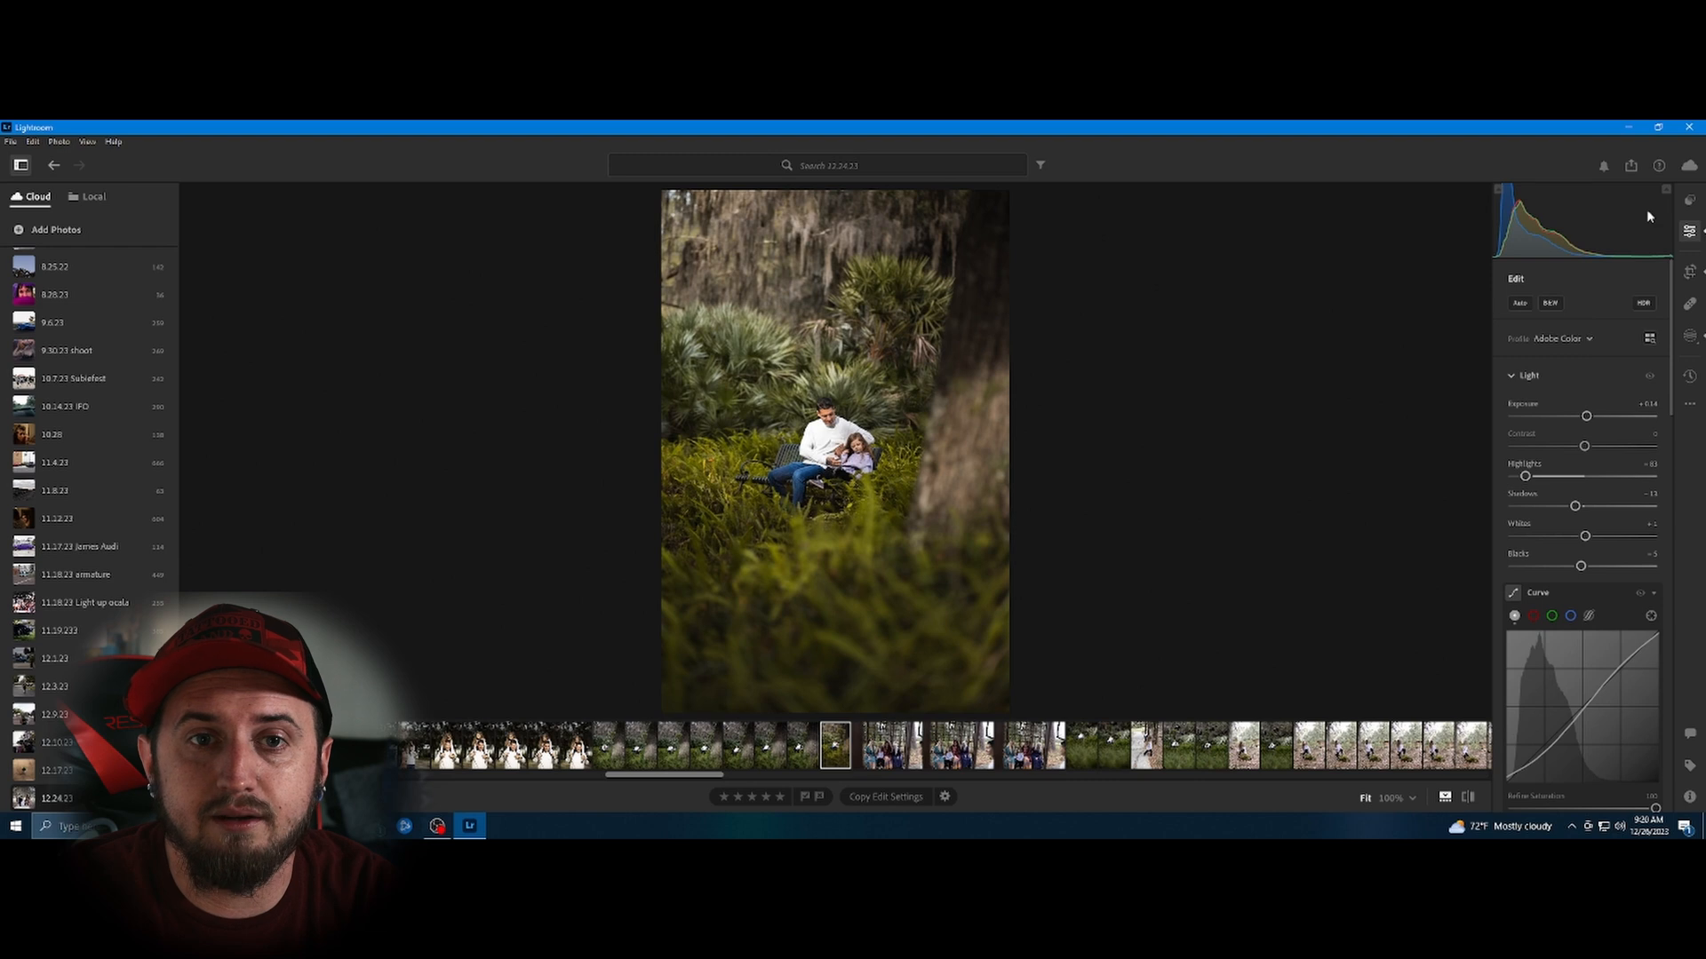
click(1689, 405)
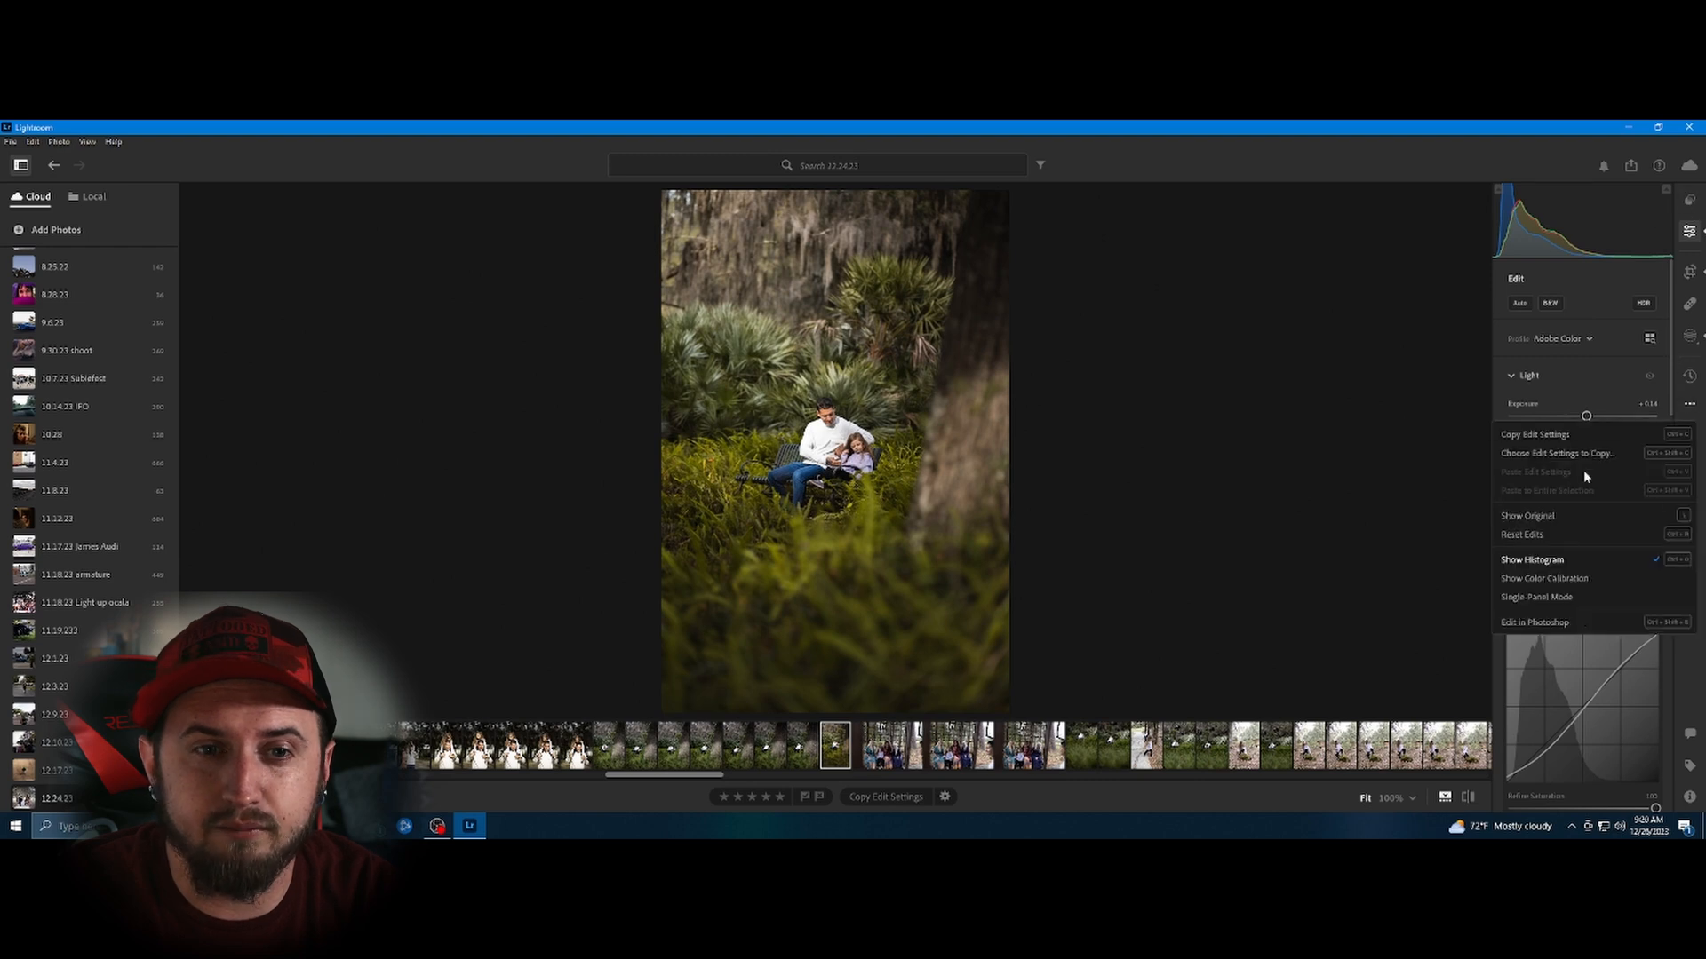
click(1520, 534)
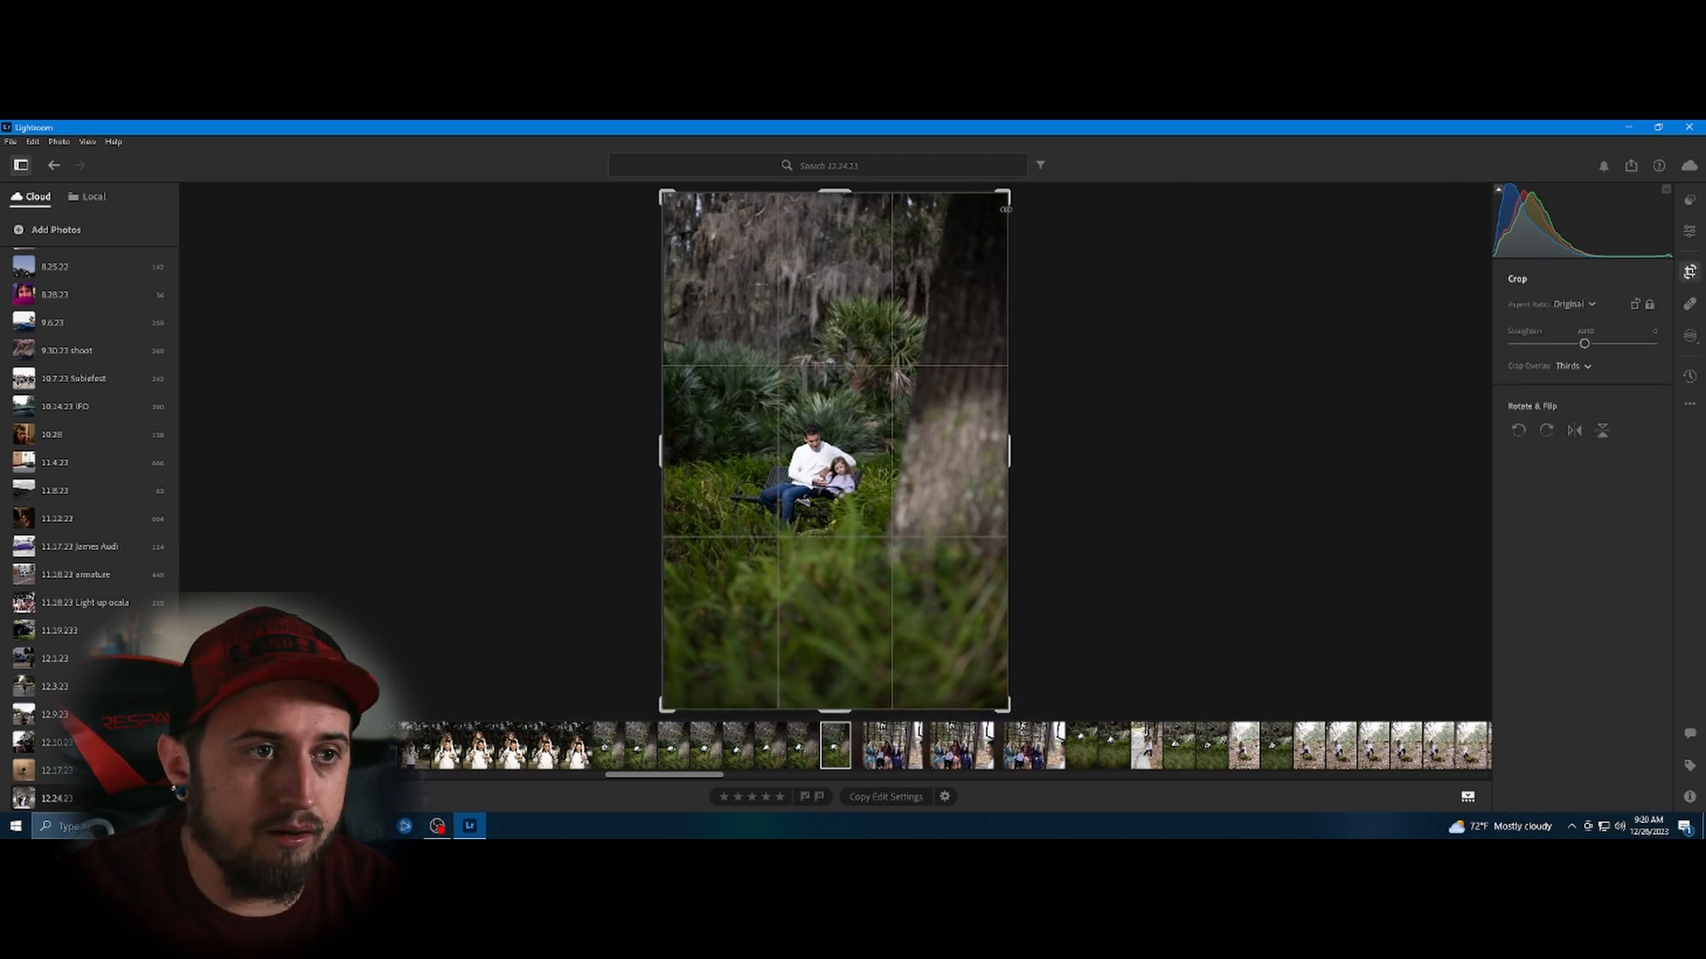
Crop the photo tighter from its upper-right corner at the Original aspect ratio, bringing the seated pair closer to the centre.
drag(1007, 193, 971, 224)
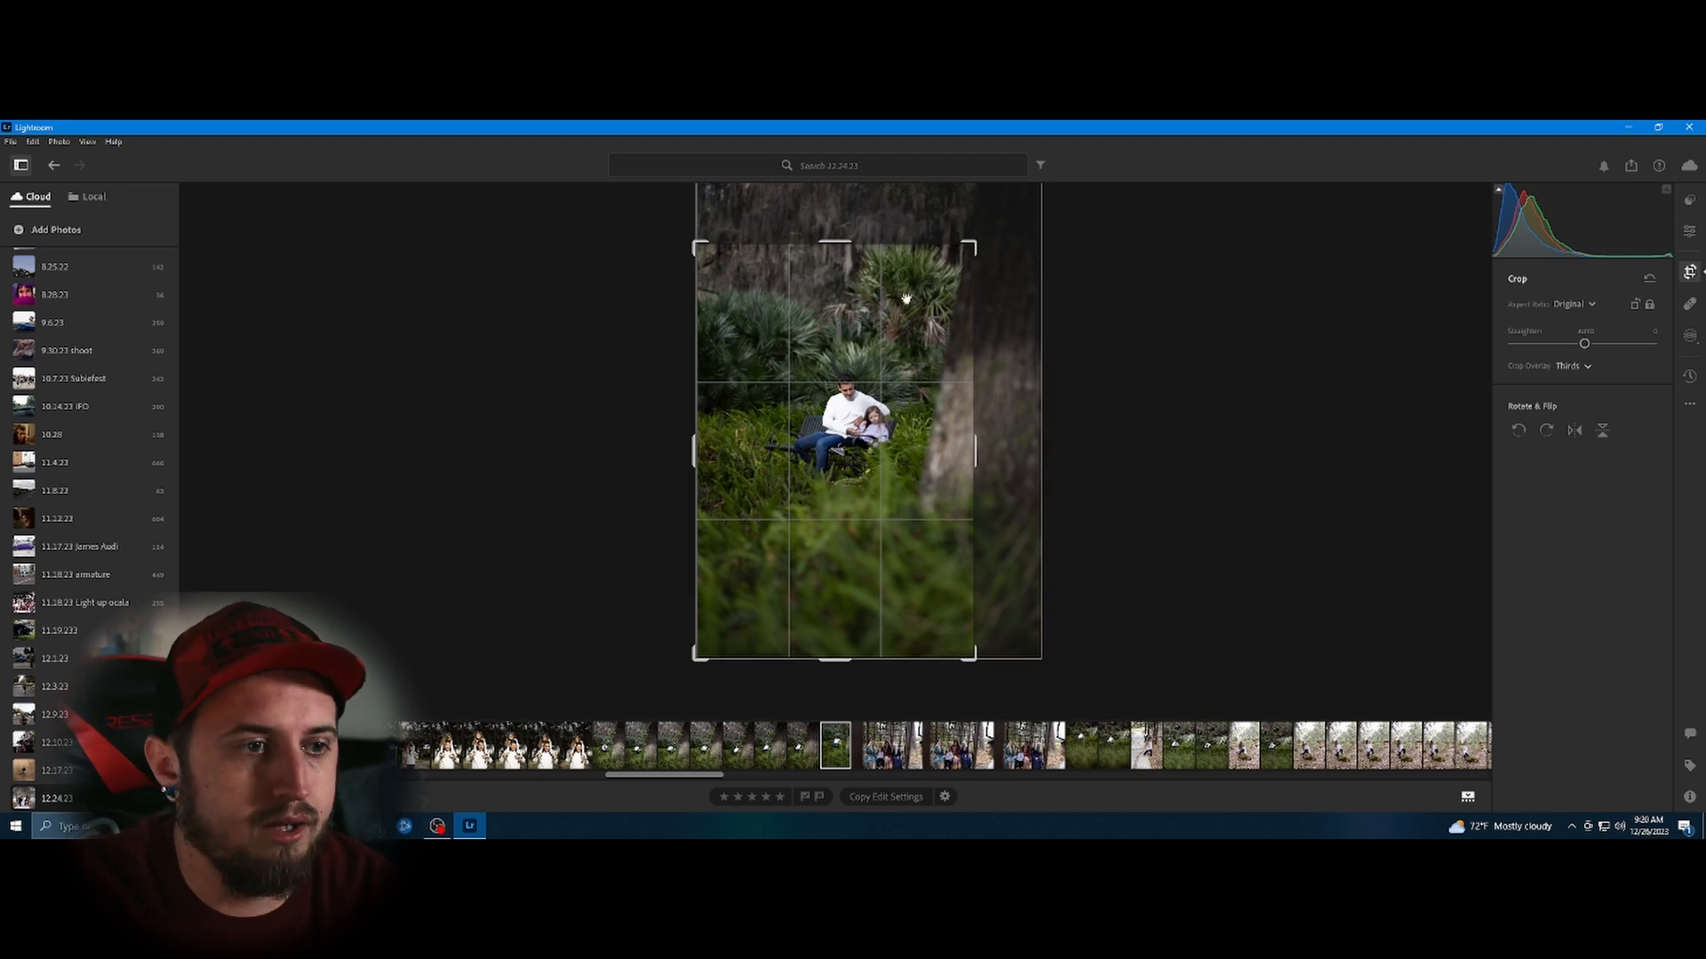
drag(974, 240, 975, 235)
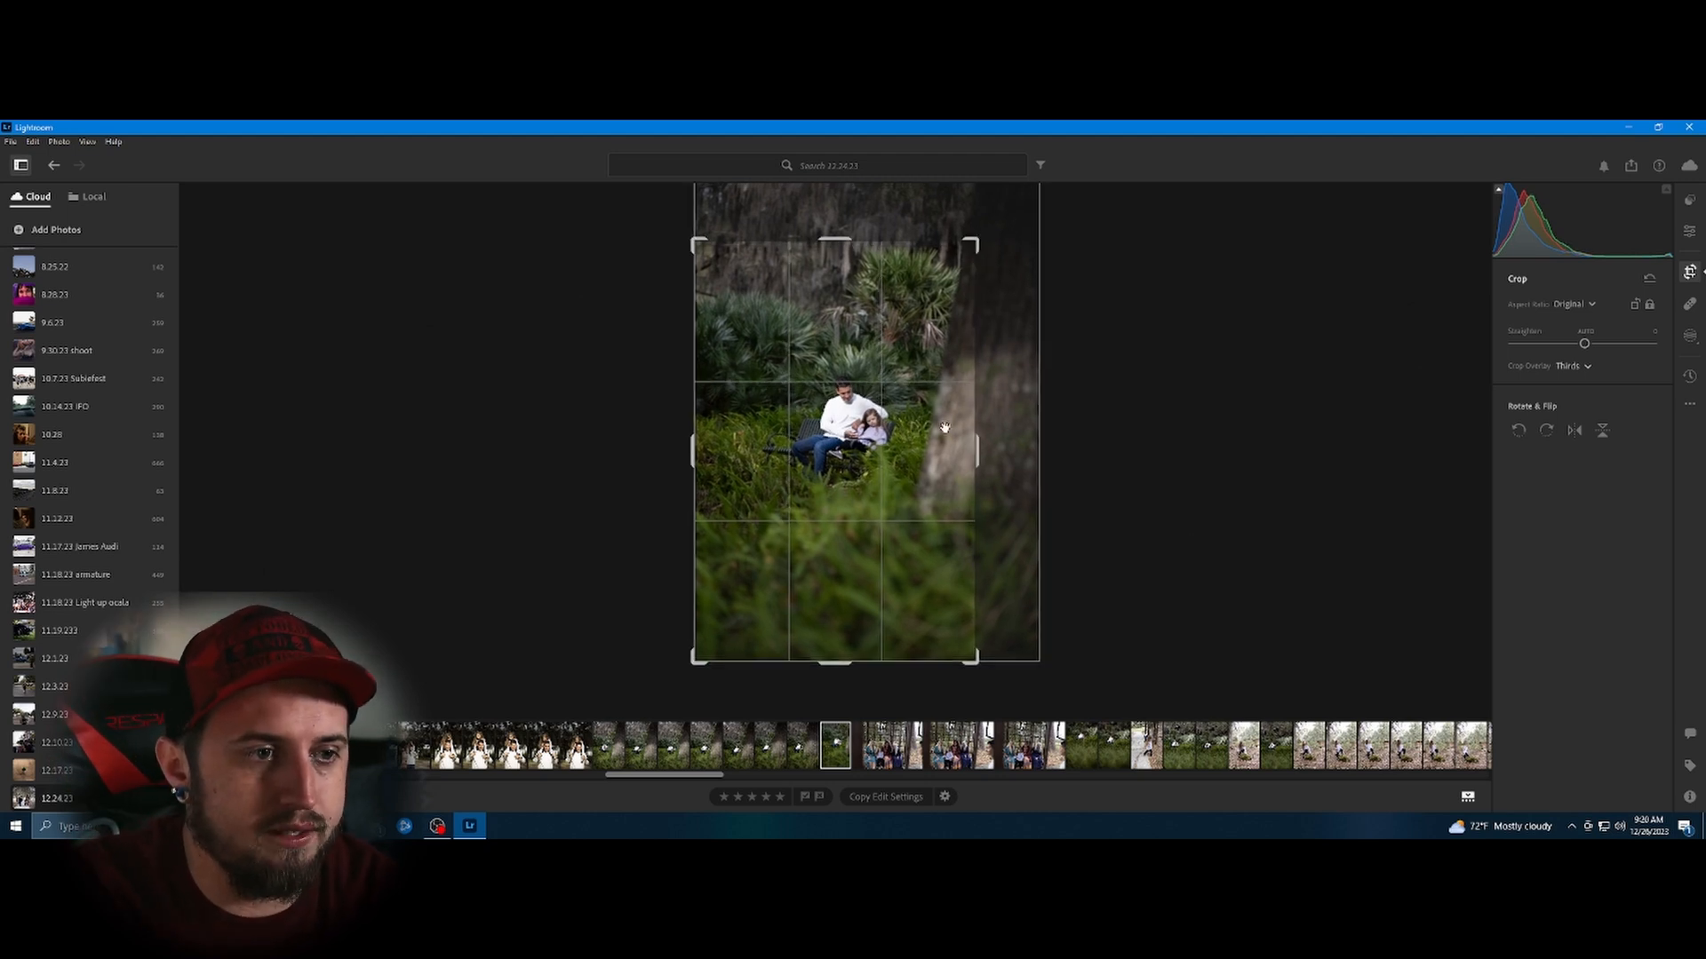
key(e)
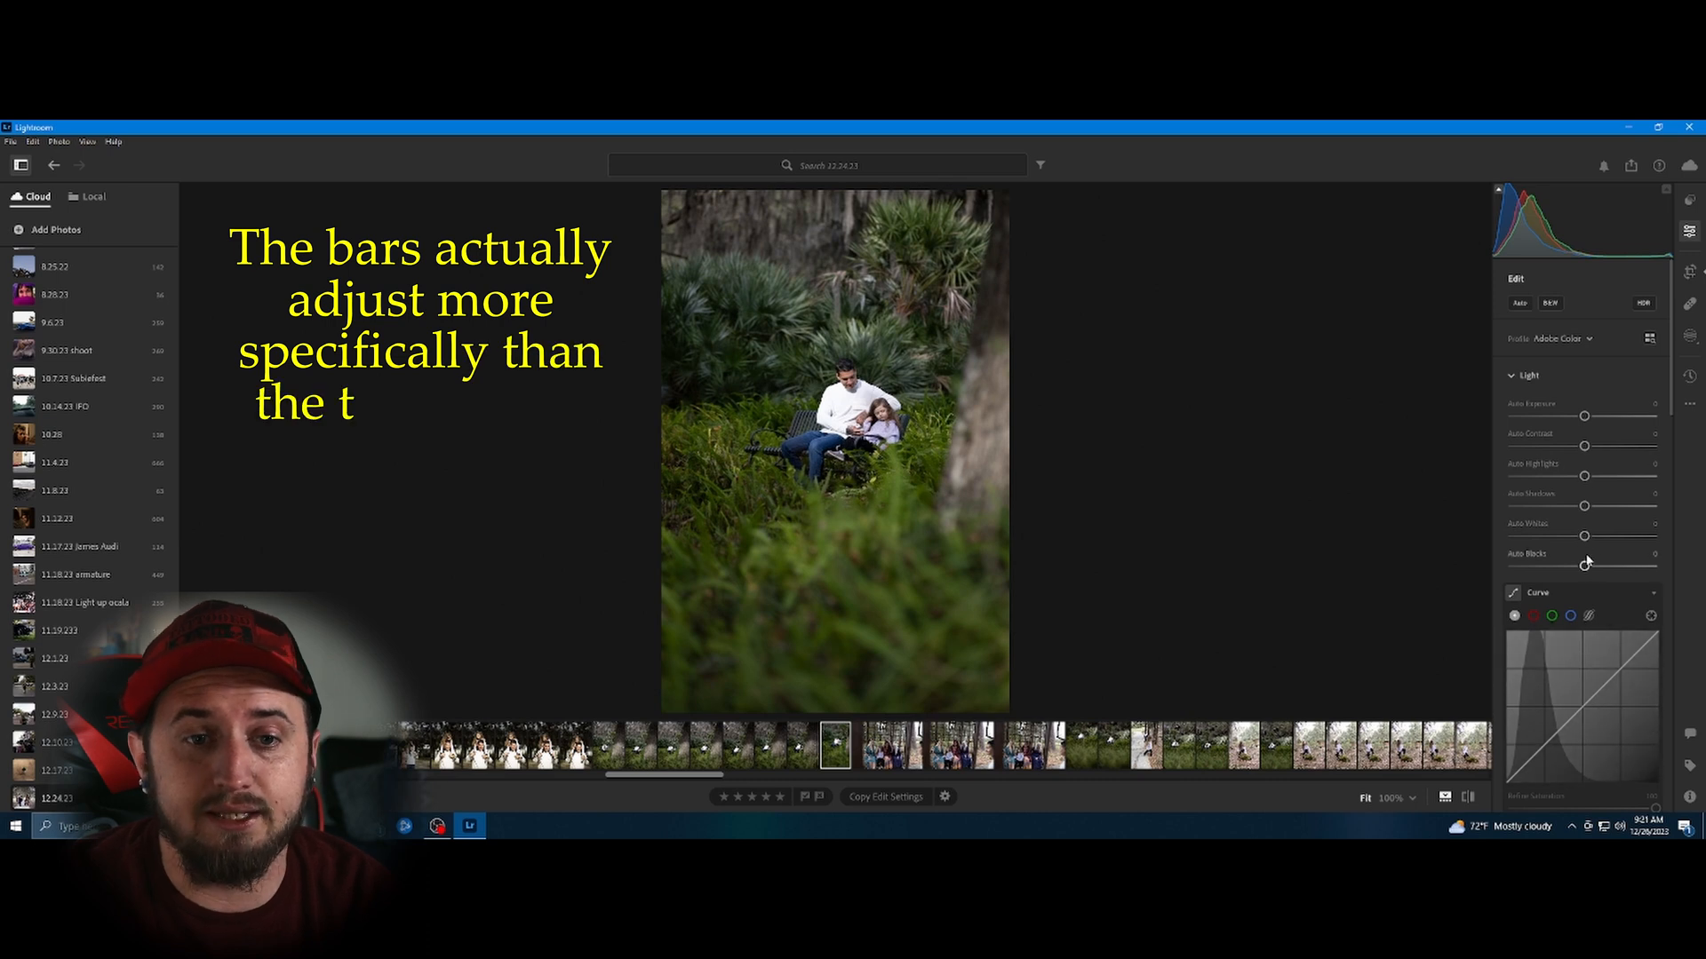
Try Blacks at +12 and a strongly raised Whites value, and reset Whites to its default.
drag(1583, 567, 1590, 537)
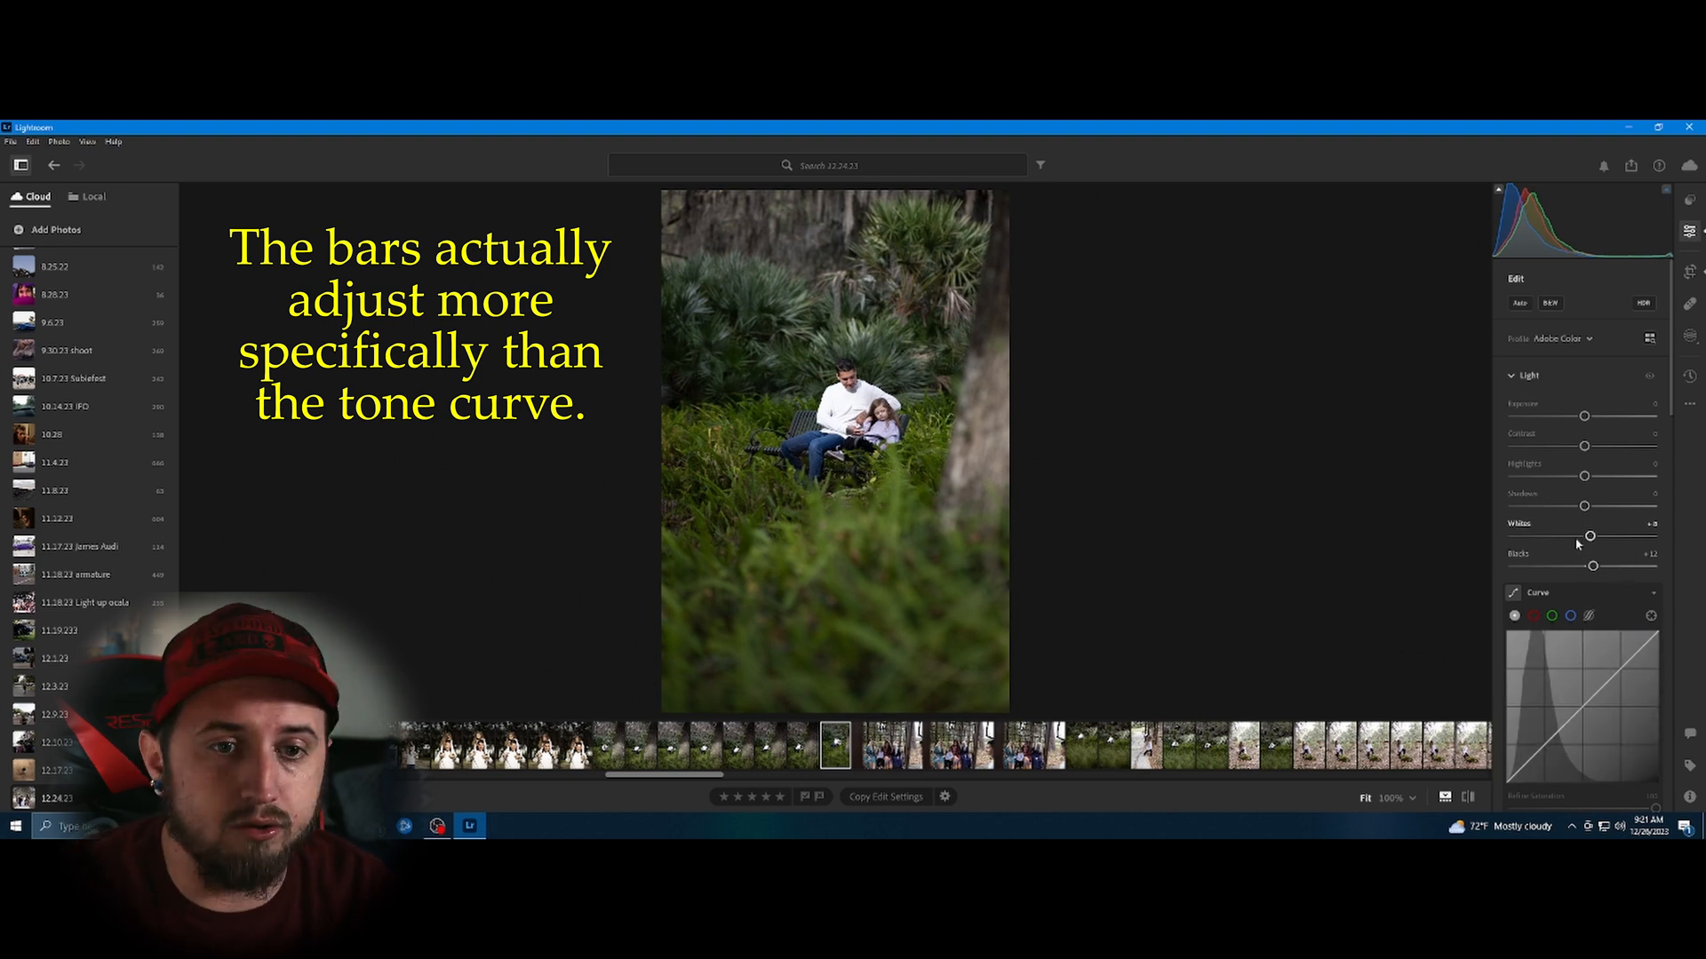
key(alt)
drag(1589, 537, 1636, 537)
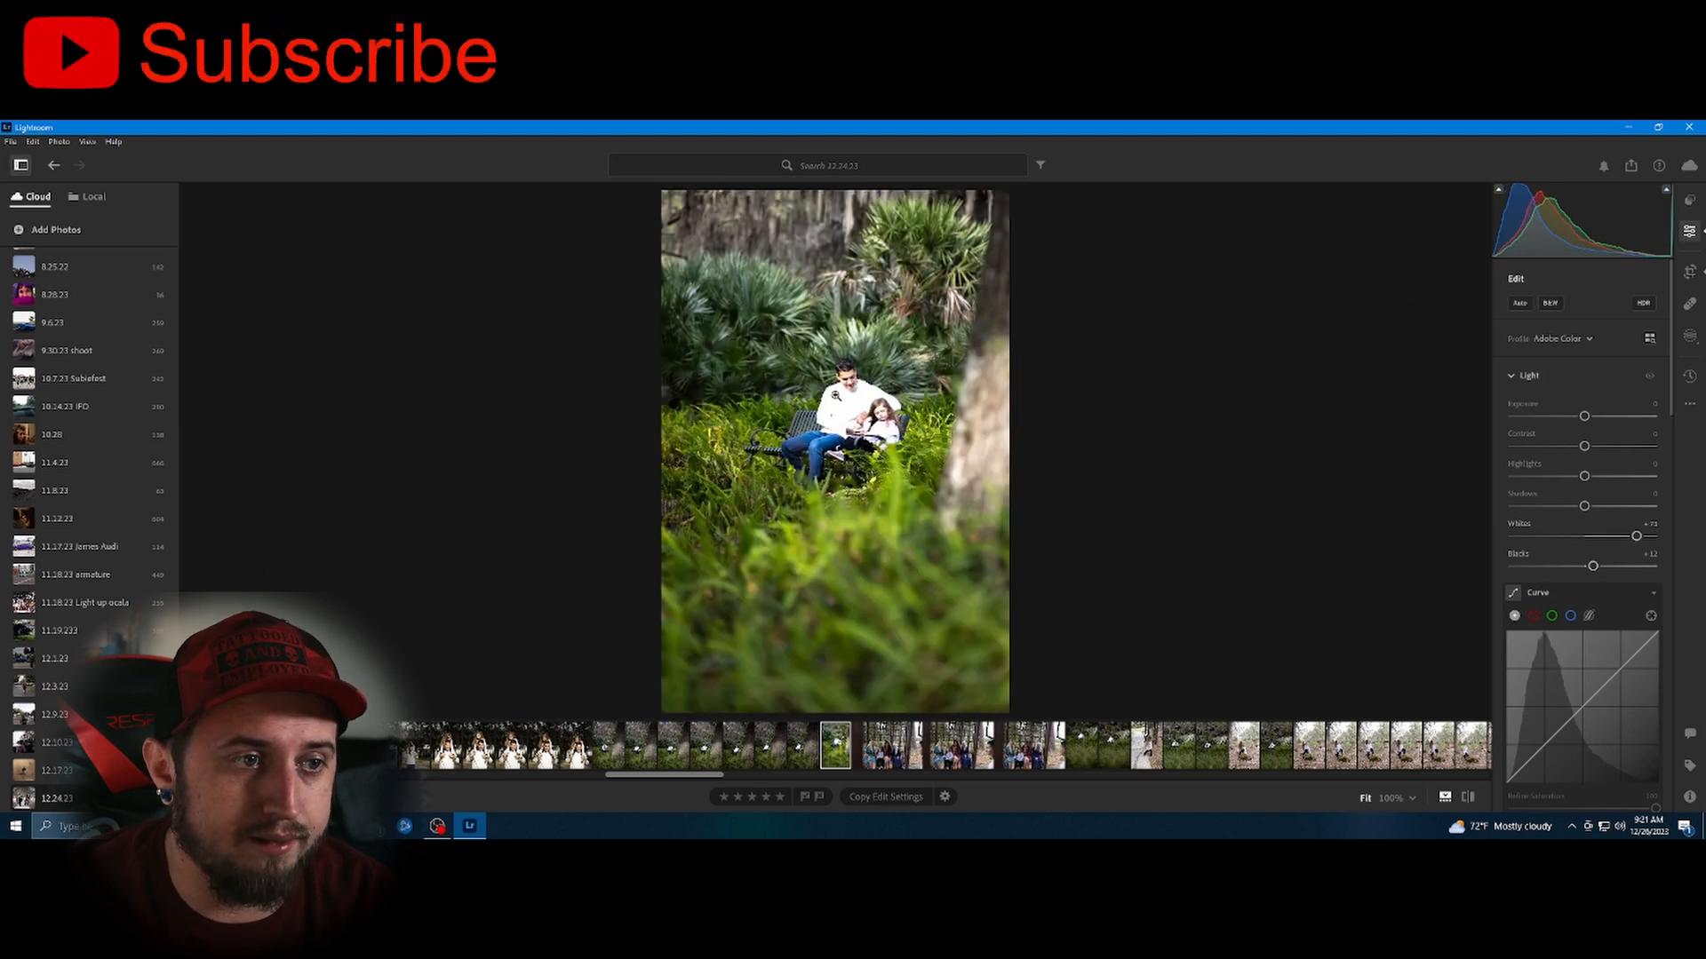
double_click(1633, 537)
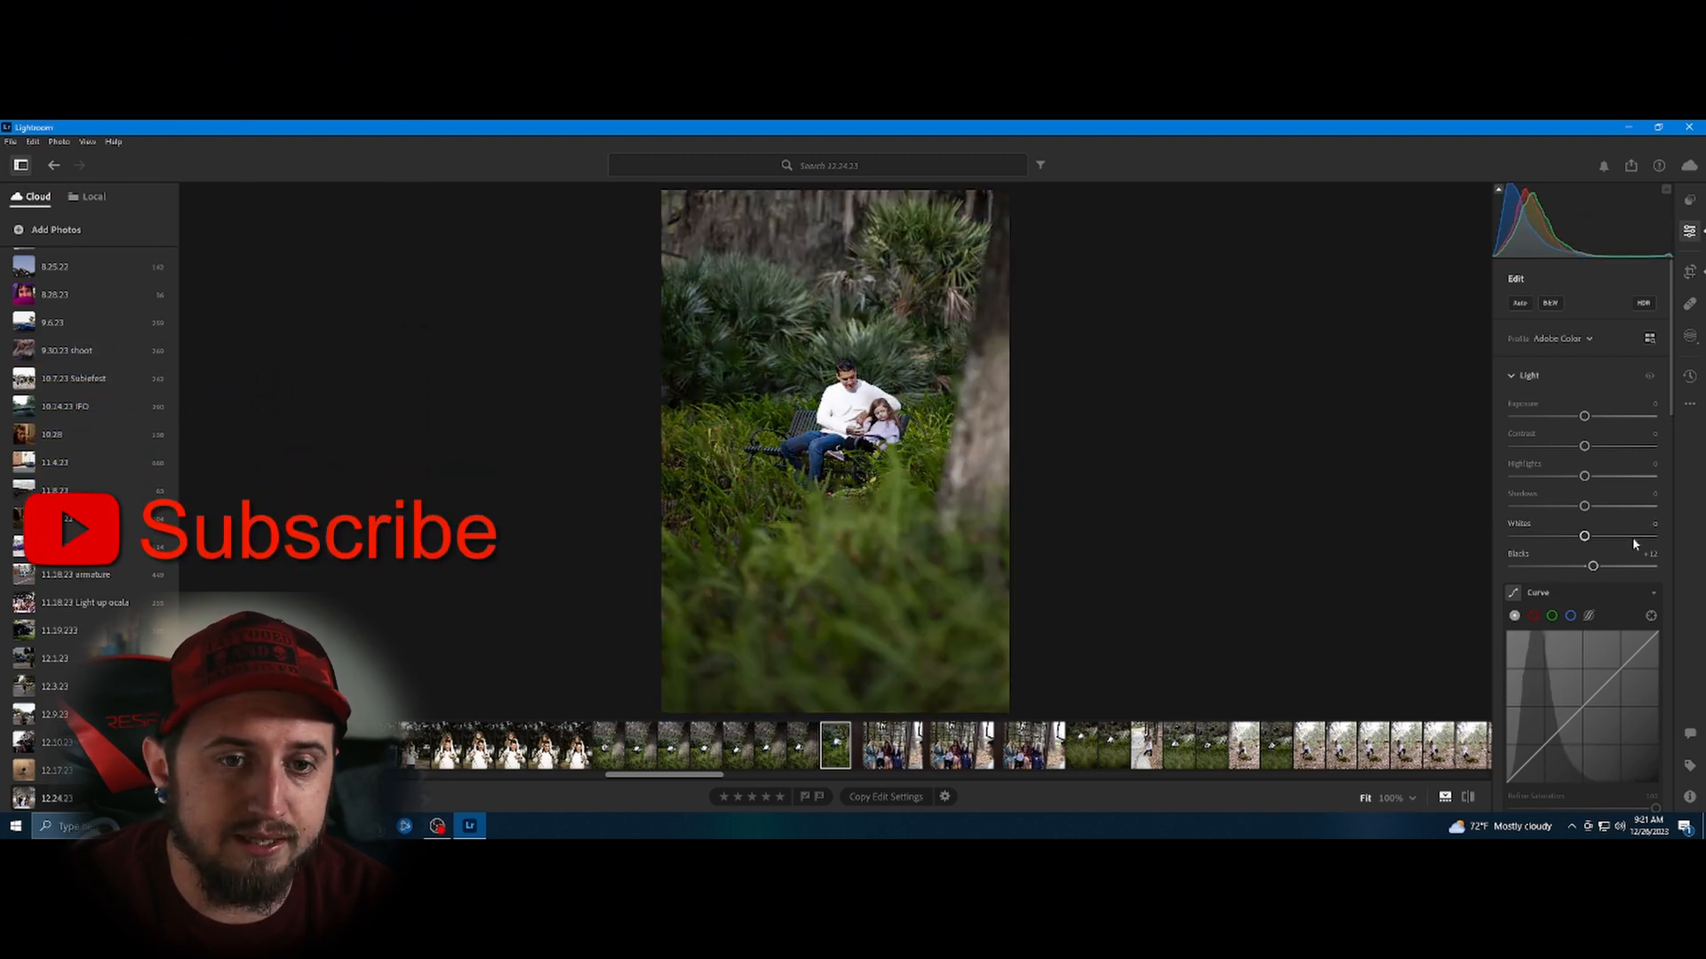
Set Whites to +21 and Blacks to +2 using the clipping preview.
key(alt)
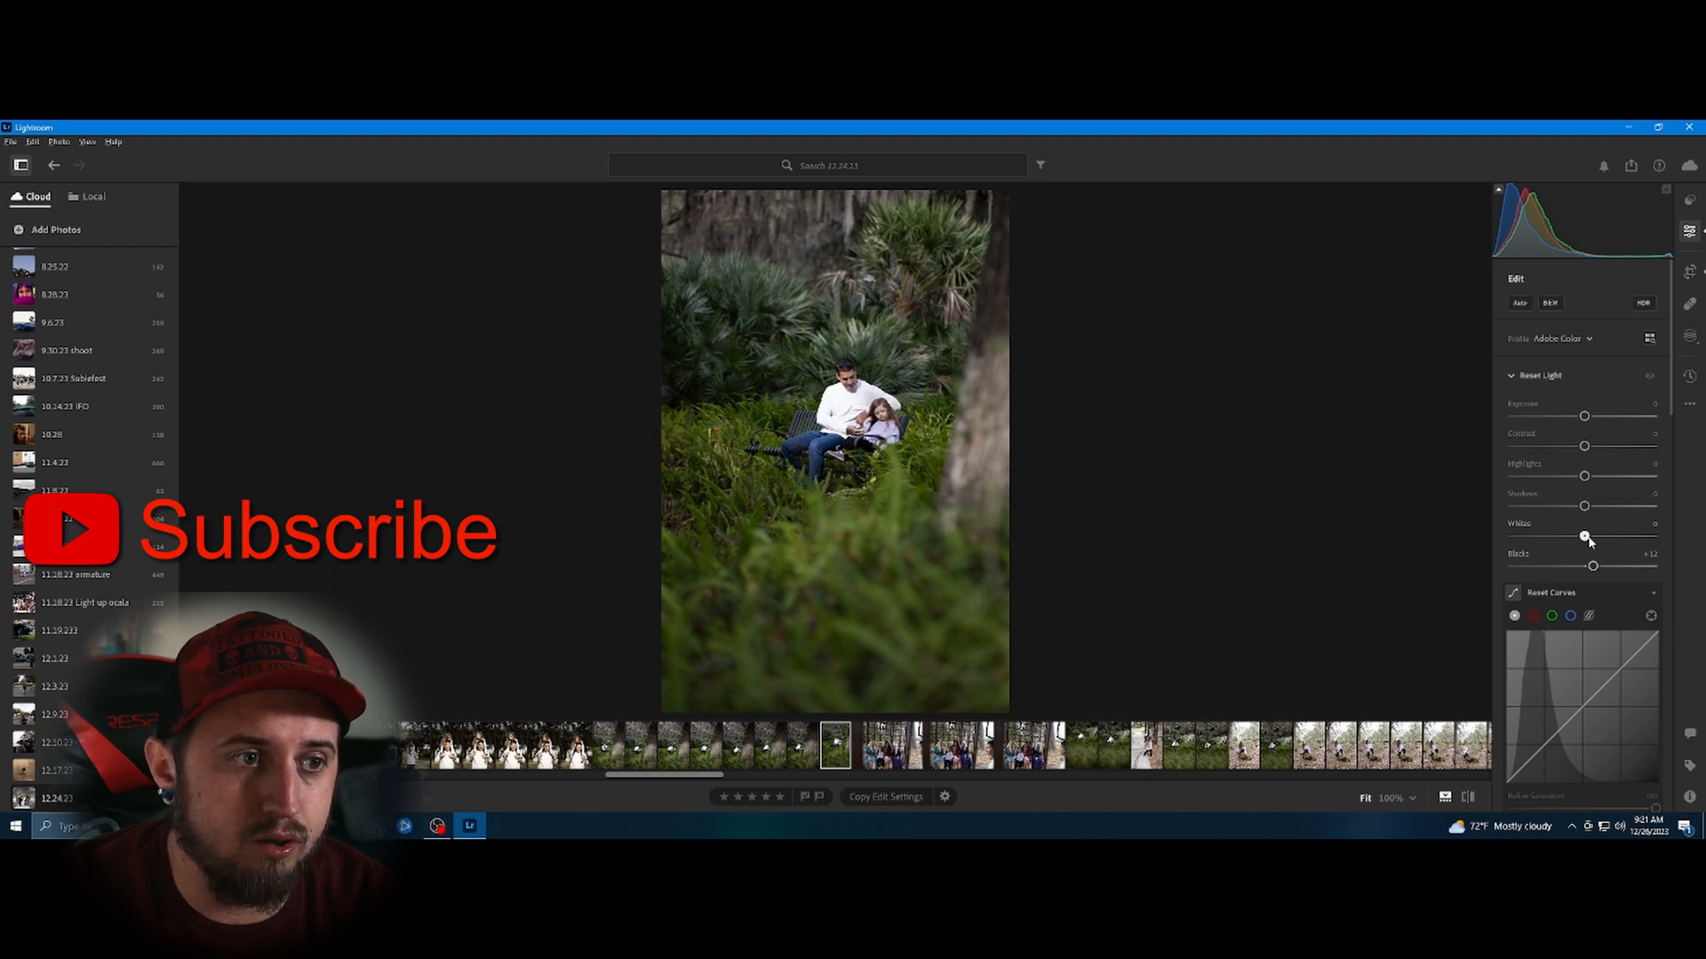
drag(1586, 537, 1606, 543)
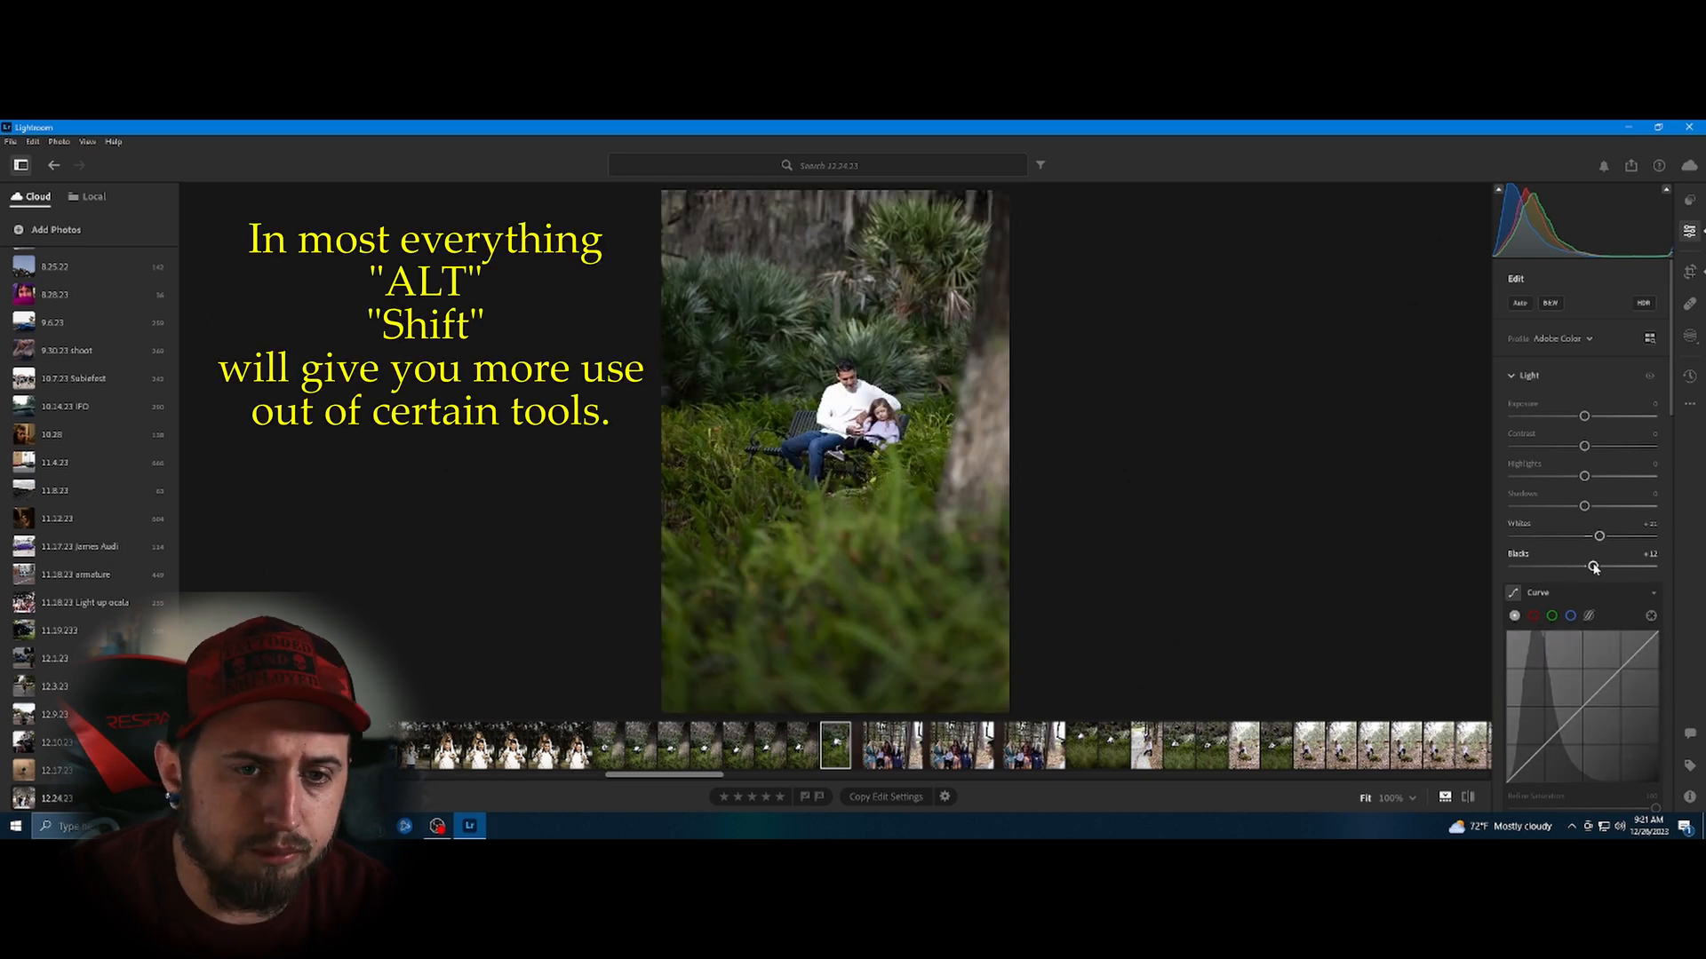
drag(1593, 567, 1586, 565)
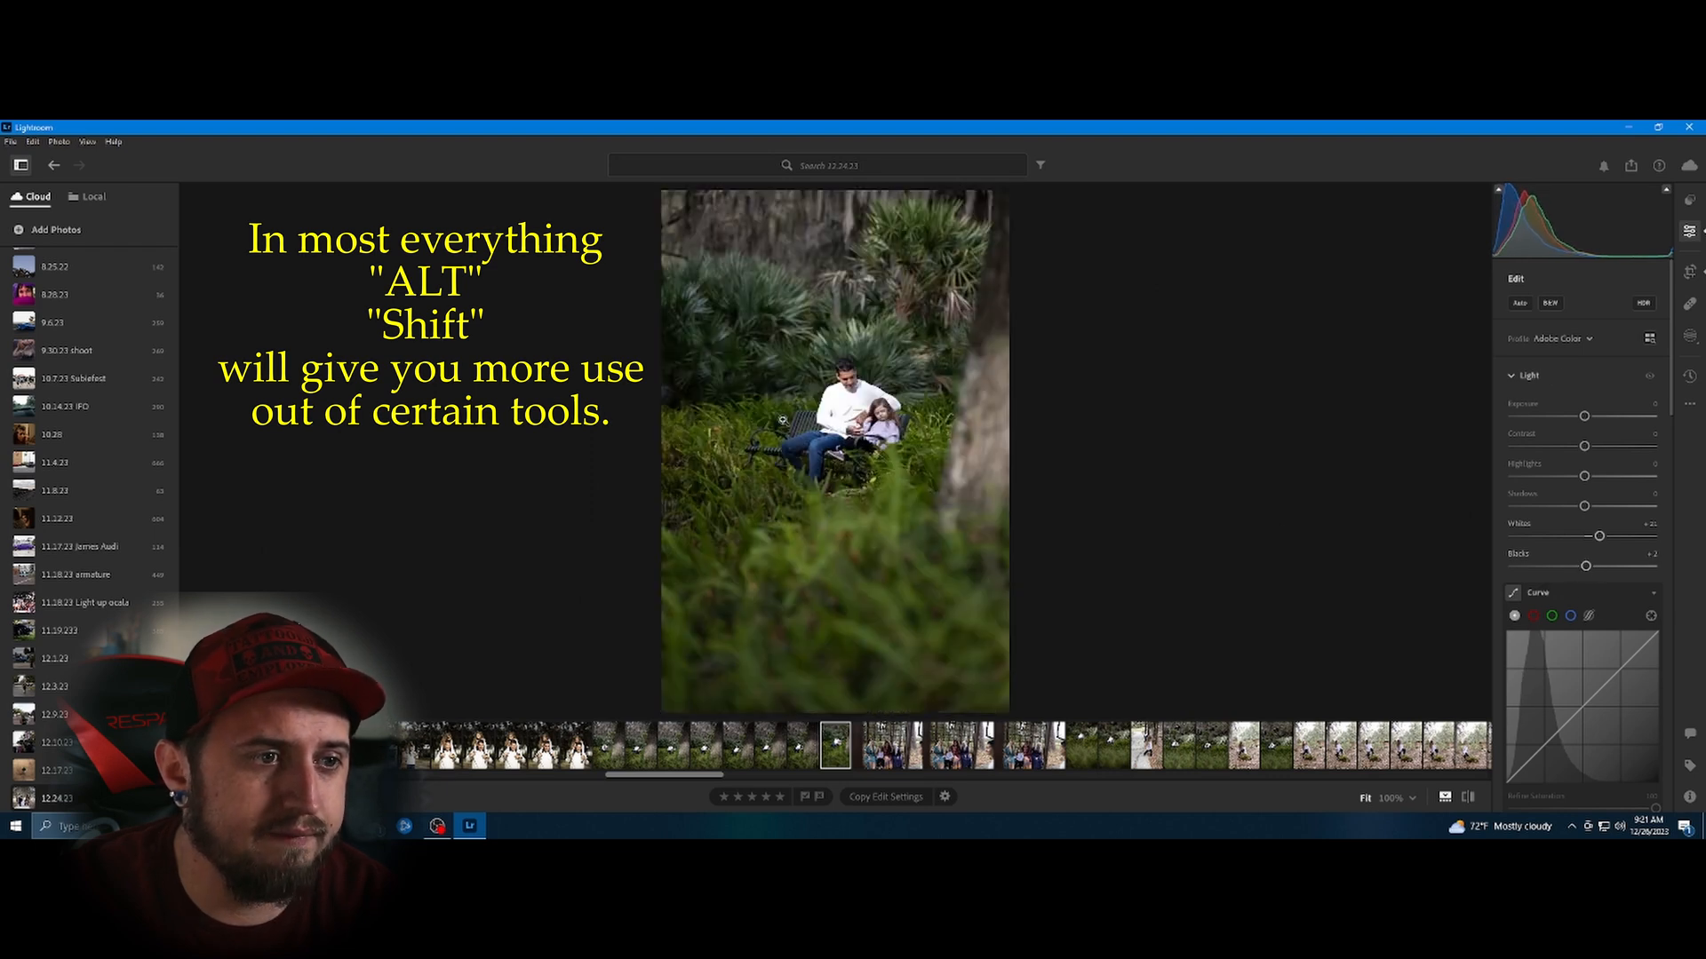
Lower Highlights to about -45, checking the detail in the white sweater up close.
click(860, 453)
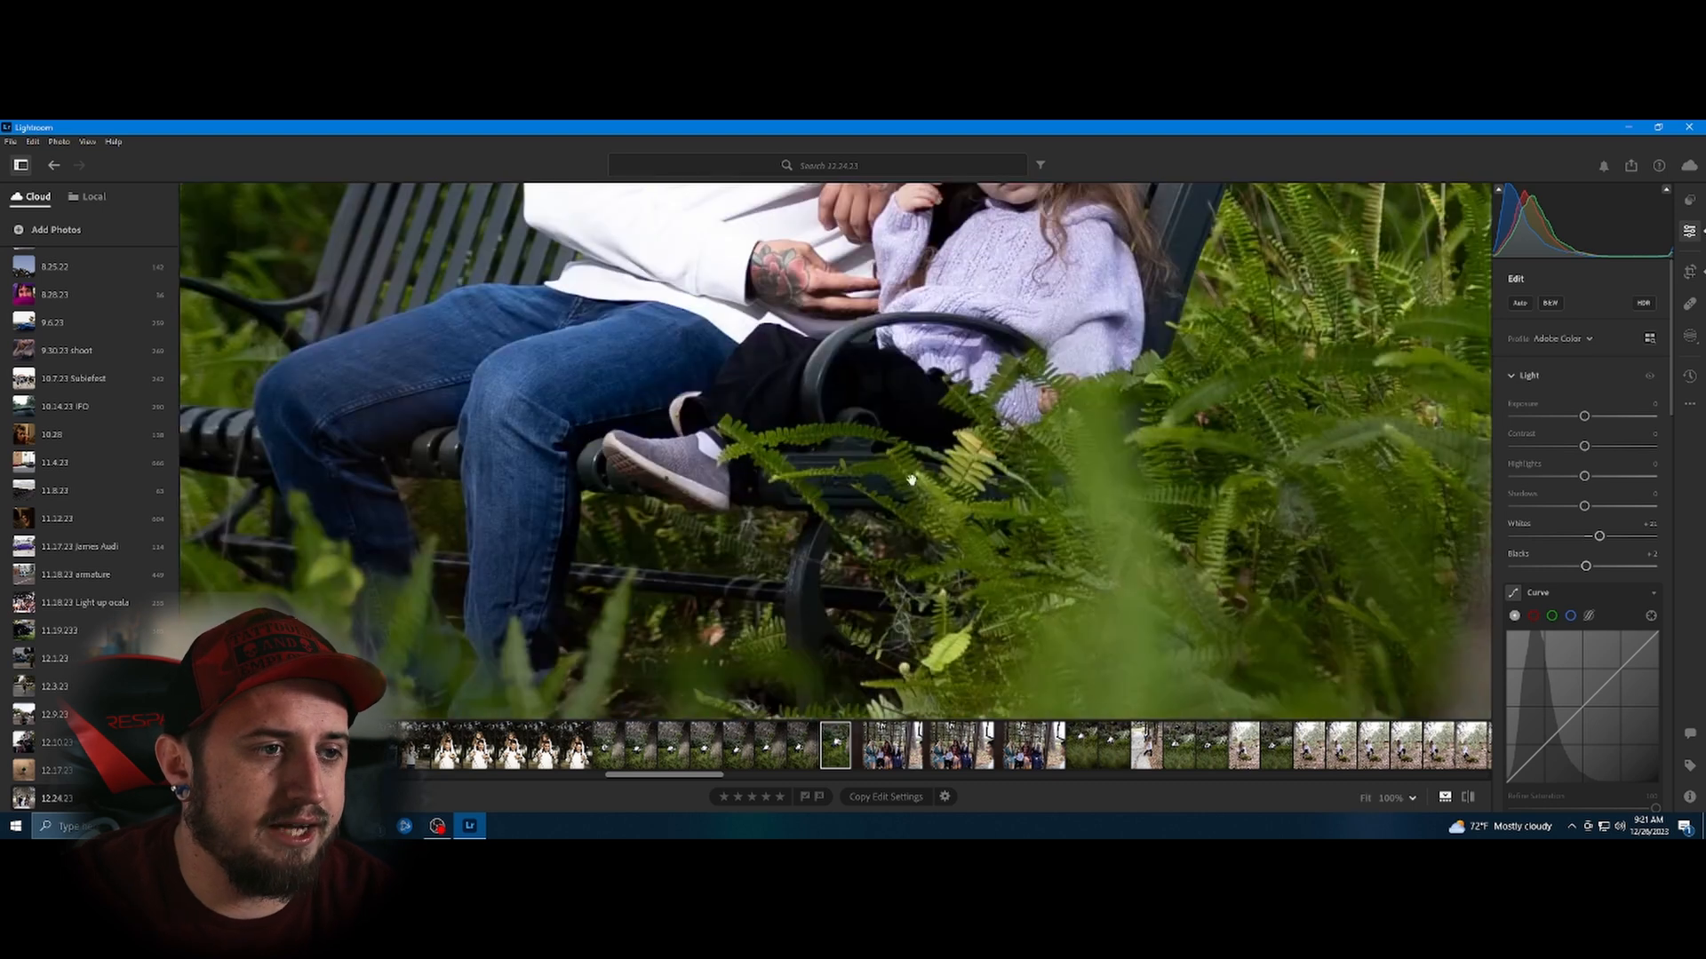
click(954, 376)
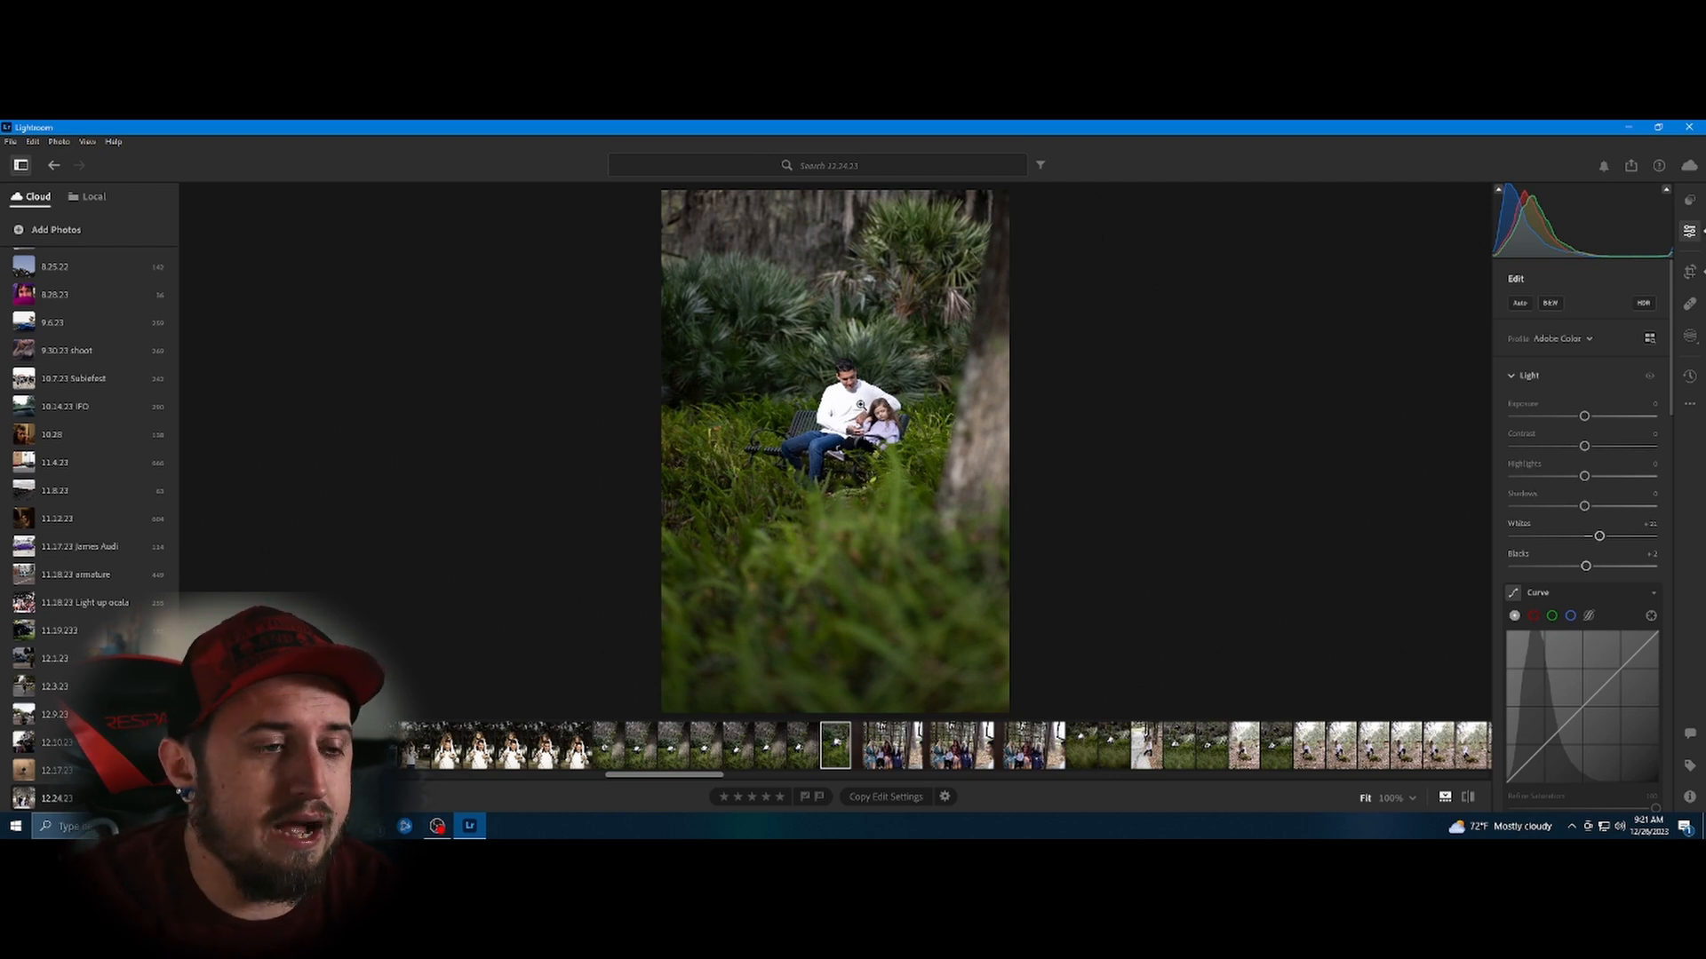
click(861, 405)
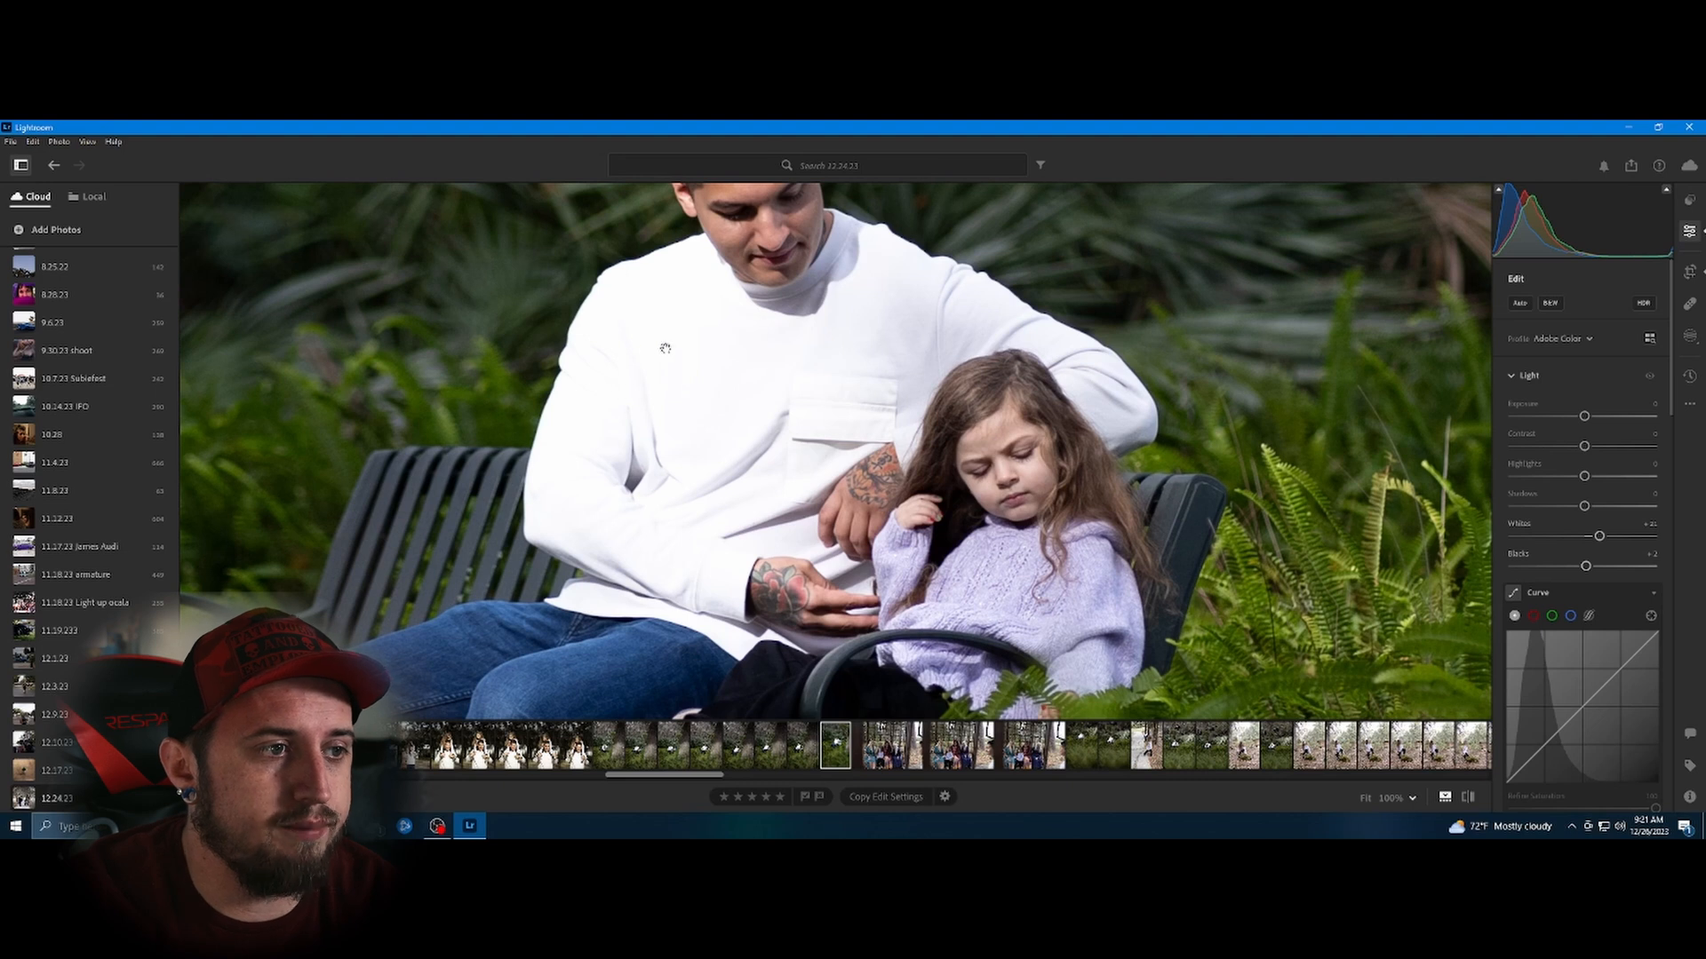
click(752, 449)
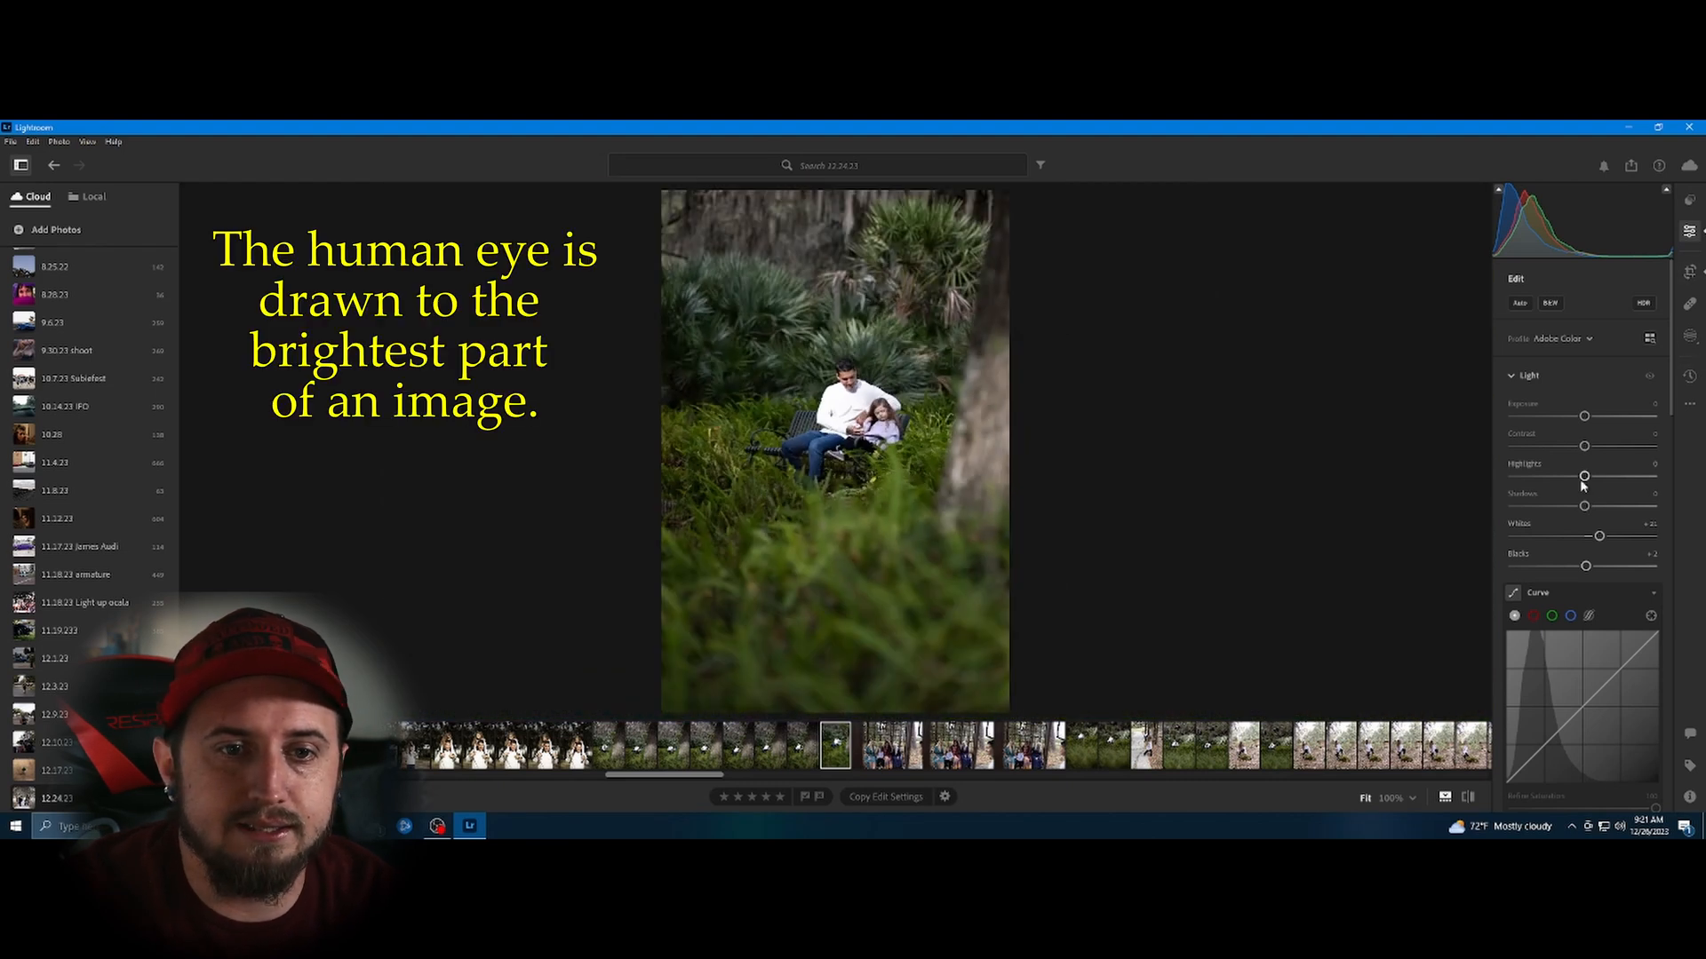
drag(1586, 480, 1551, 479)
click(878, 407)
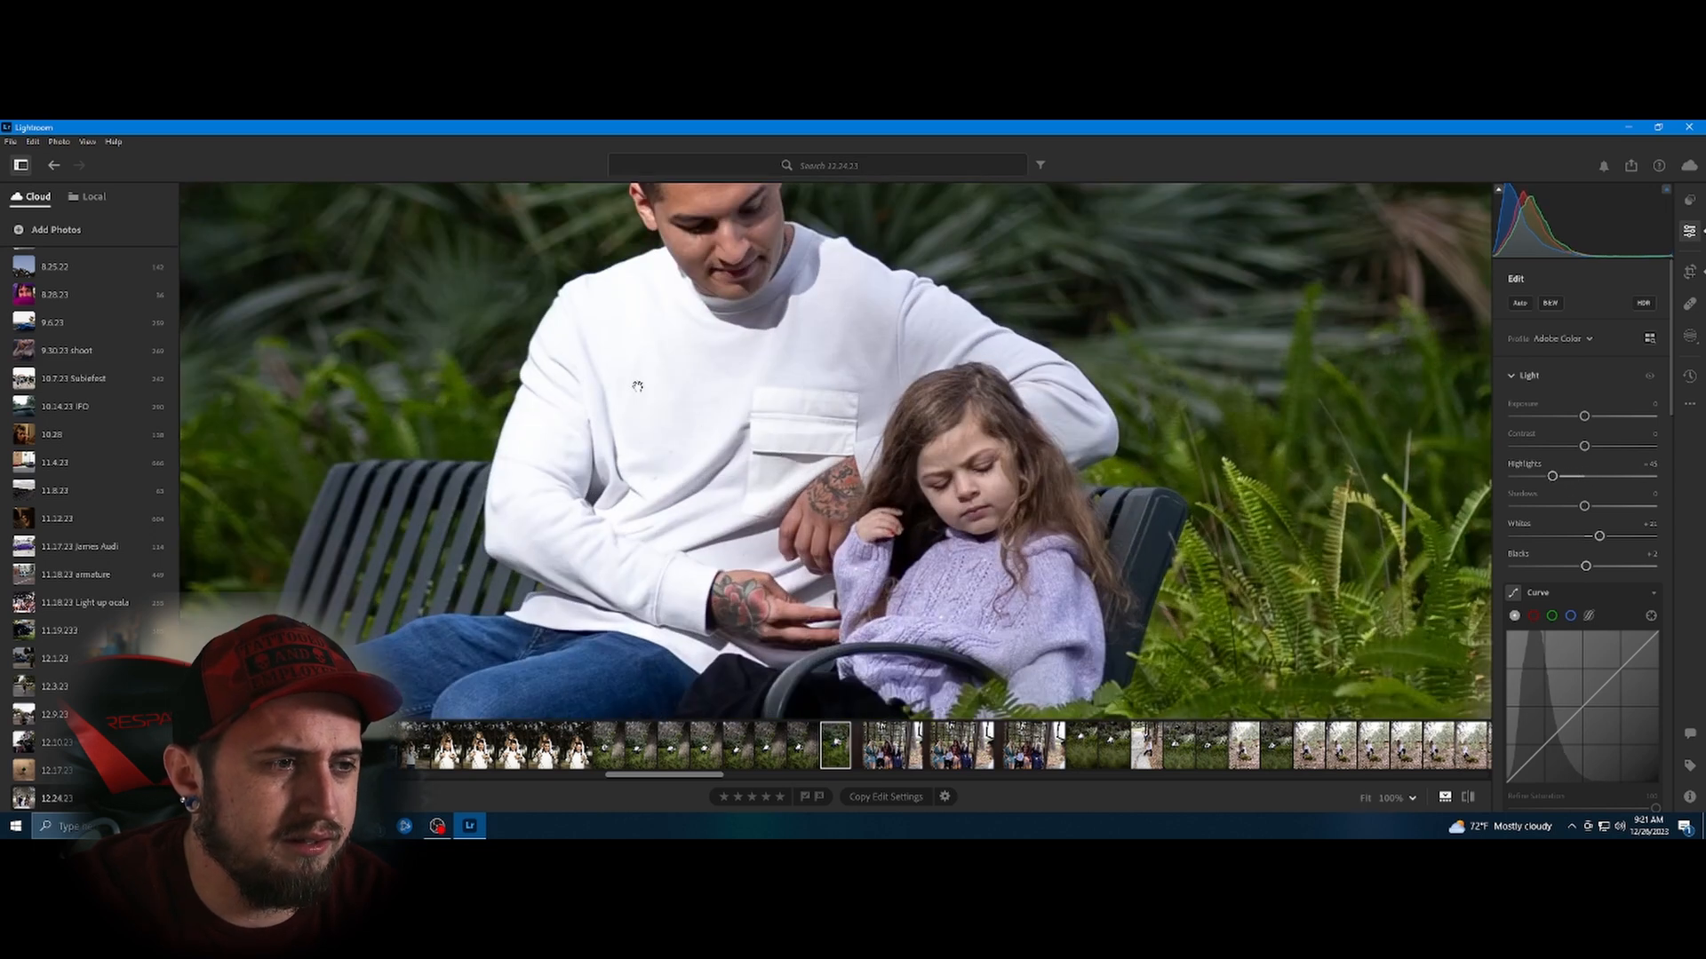
click(680, 523)
Lower Shadows to about -29 and check the man's face up close.
drag(1584, 506, 1563, 506)
click(849, 382)
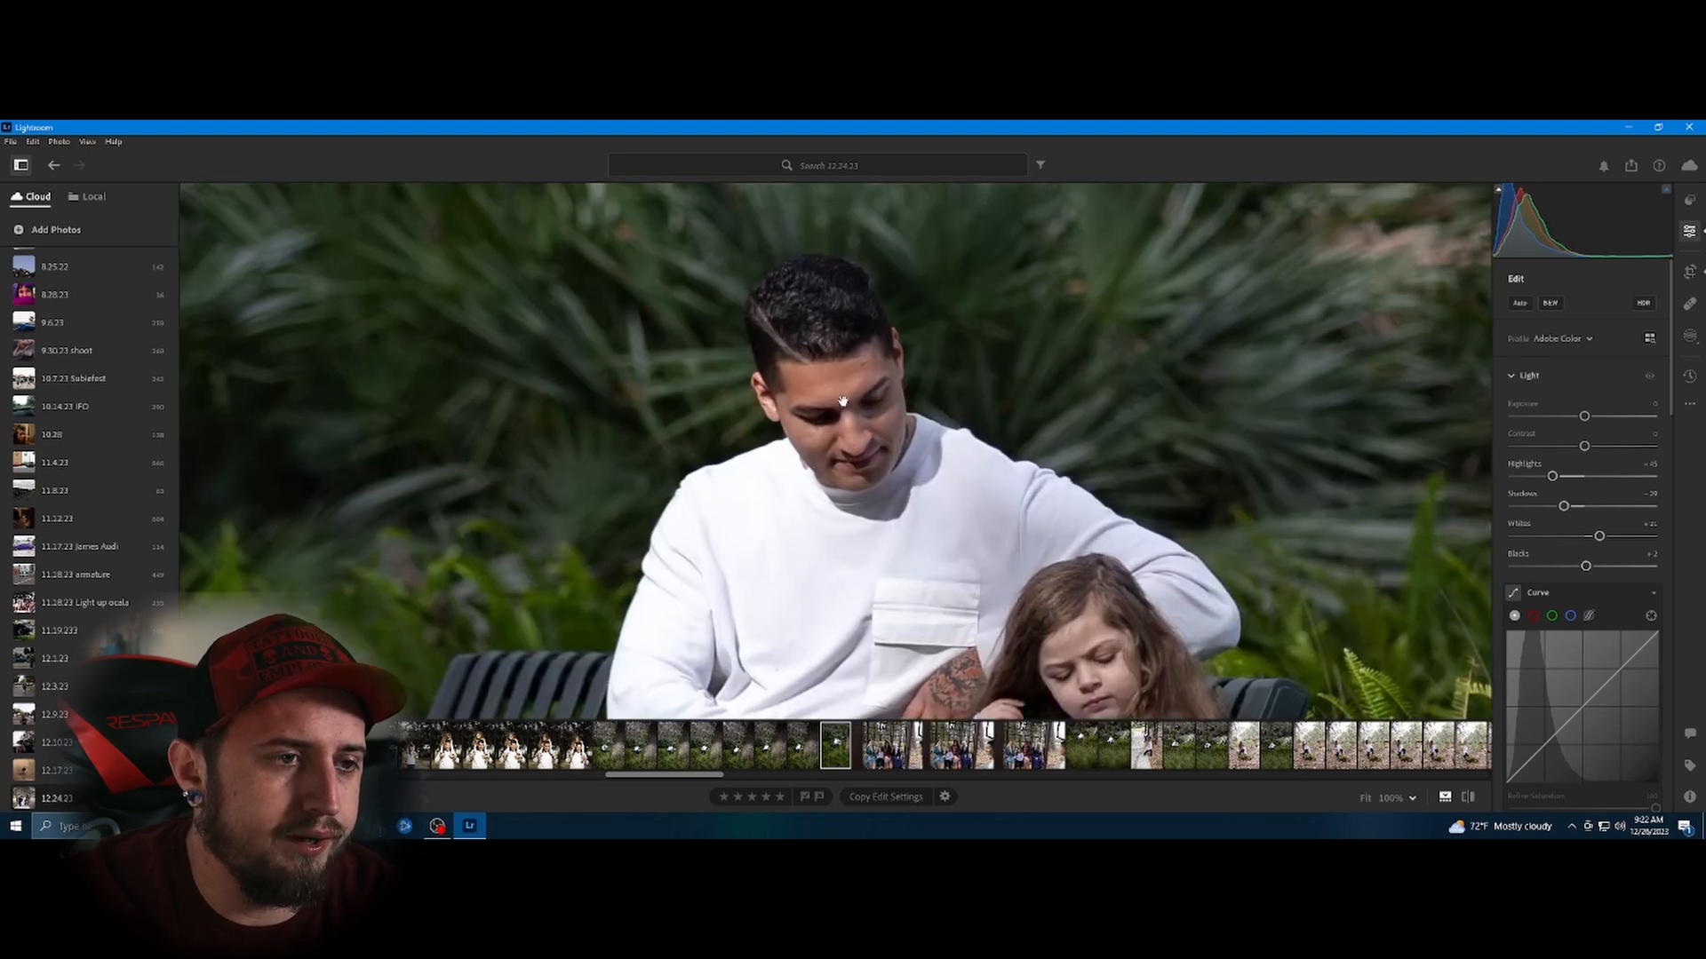
click(854, 446)
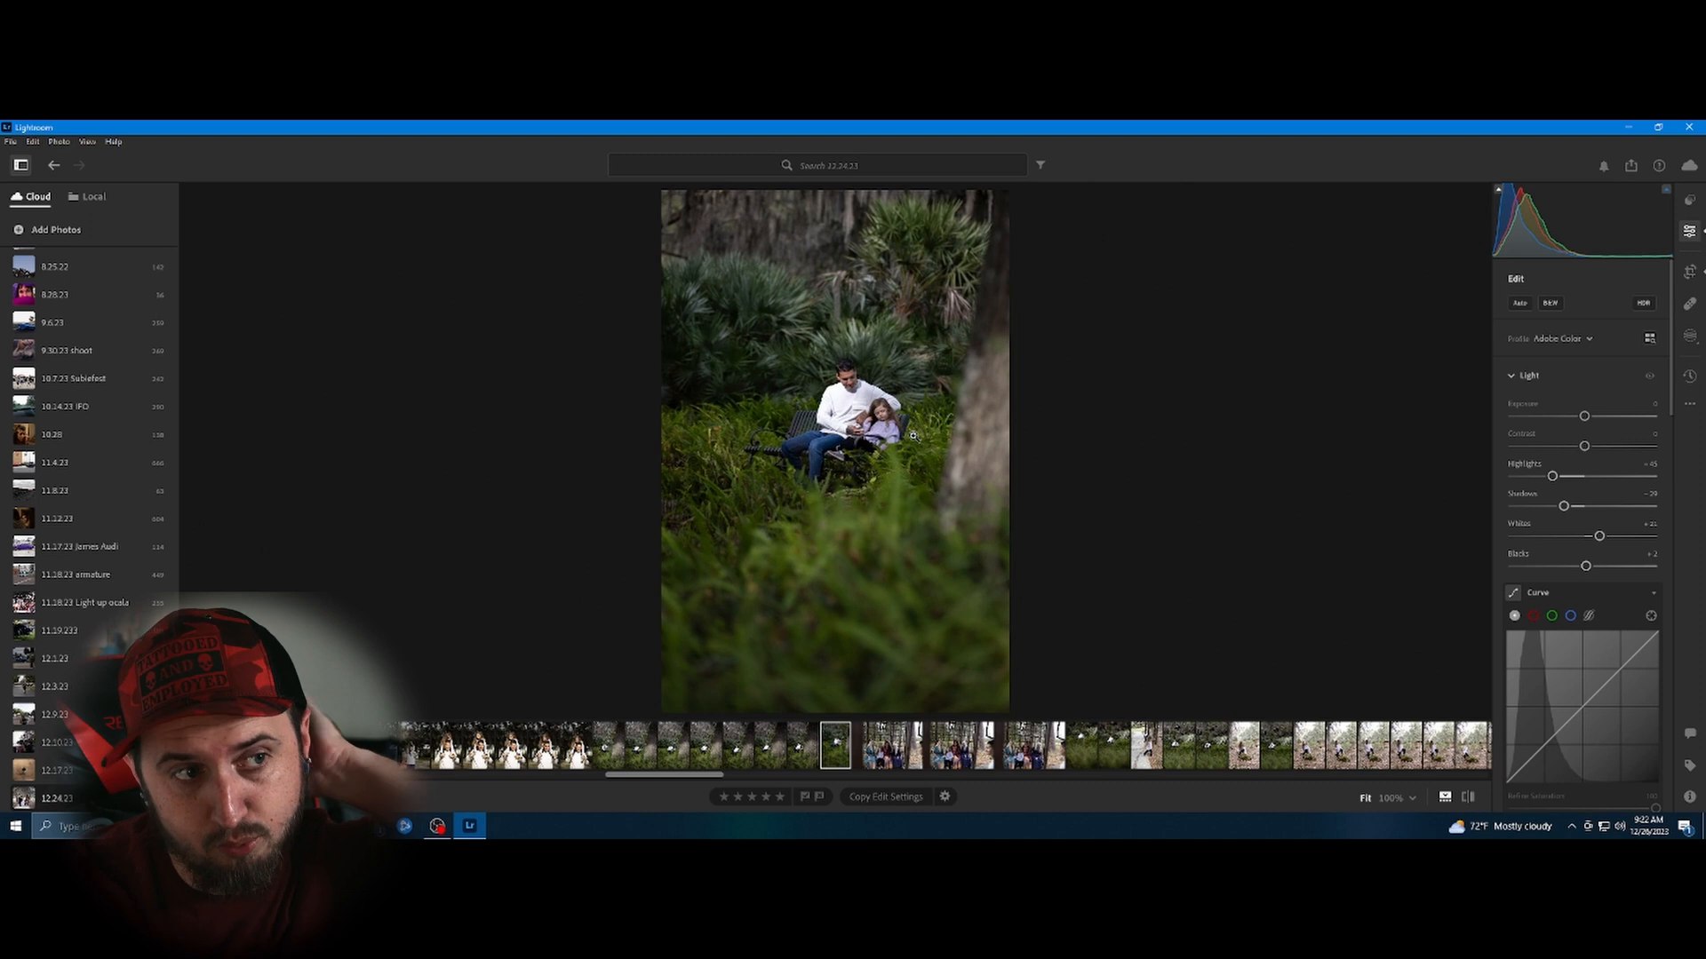
Shape the point curve into a gentle S with a slightly lifted black point, darker shadows and lowered white point.
scroll(1642, 582, down, 3)
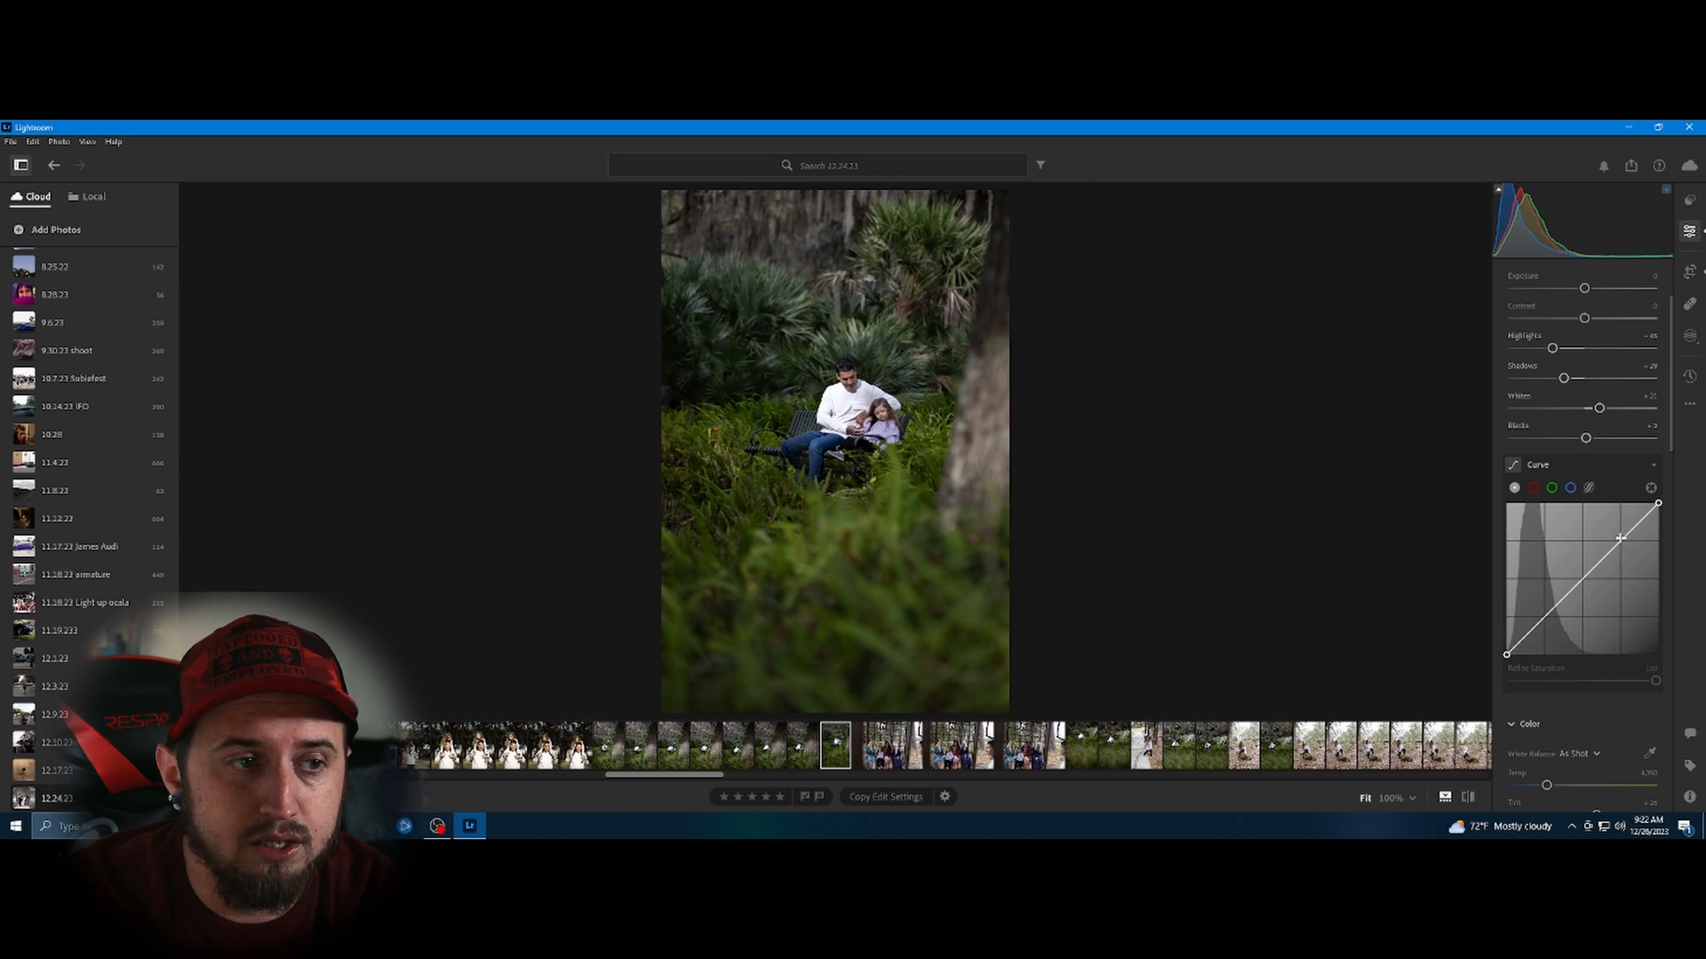
drag(1621, 537, 1617, 539)
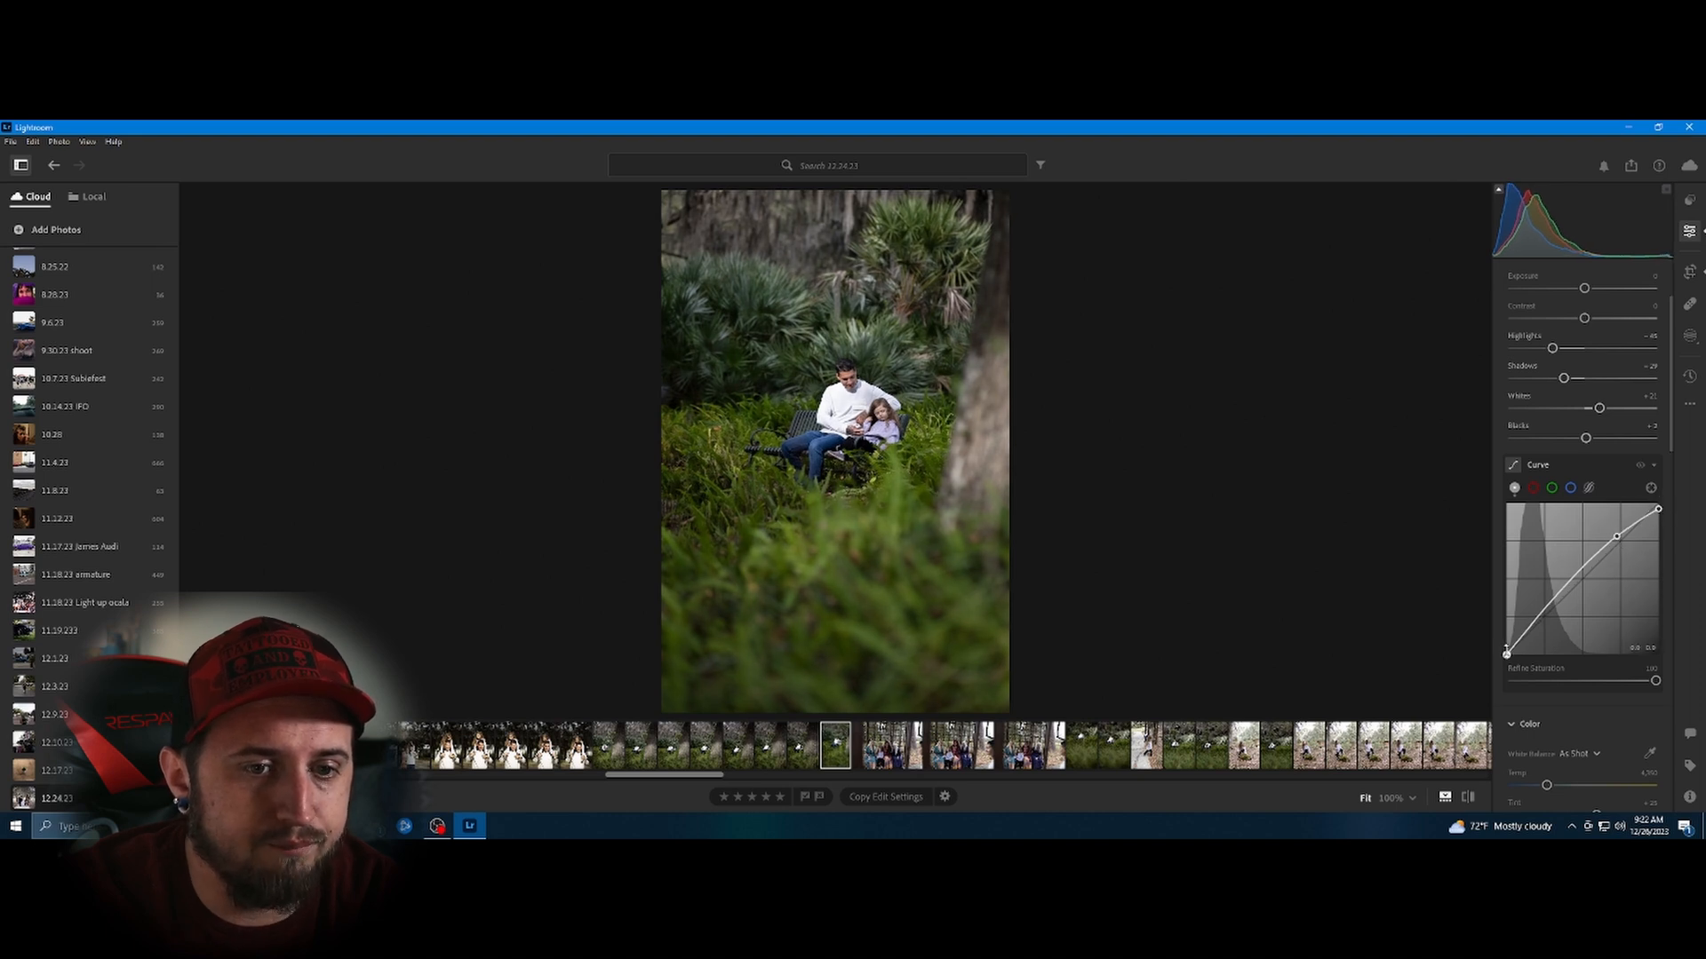
drag(1505, 654, 1532, 631)
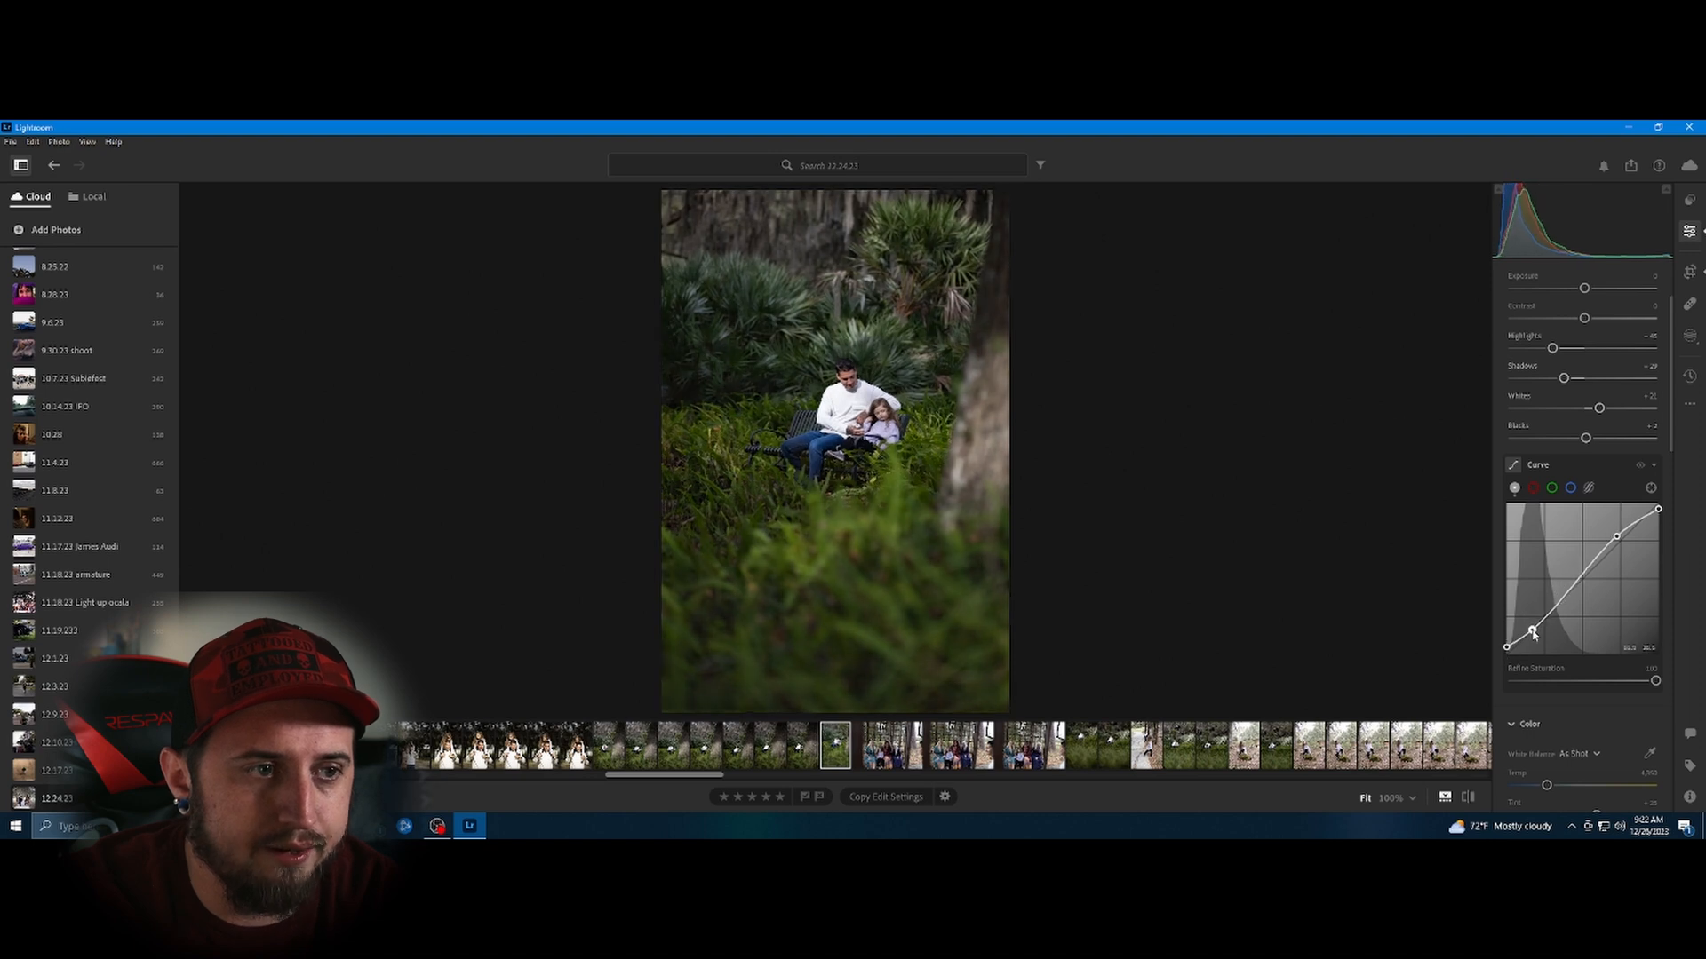
drag(1578, 579, 1582, 582)
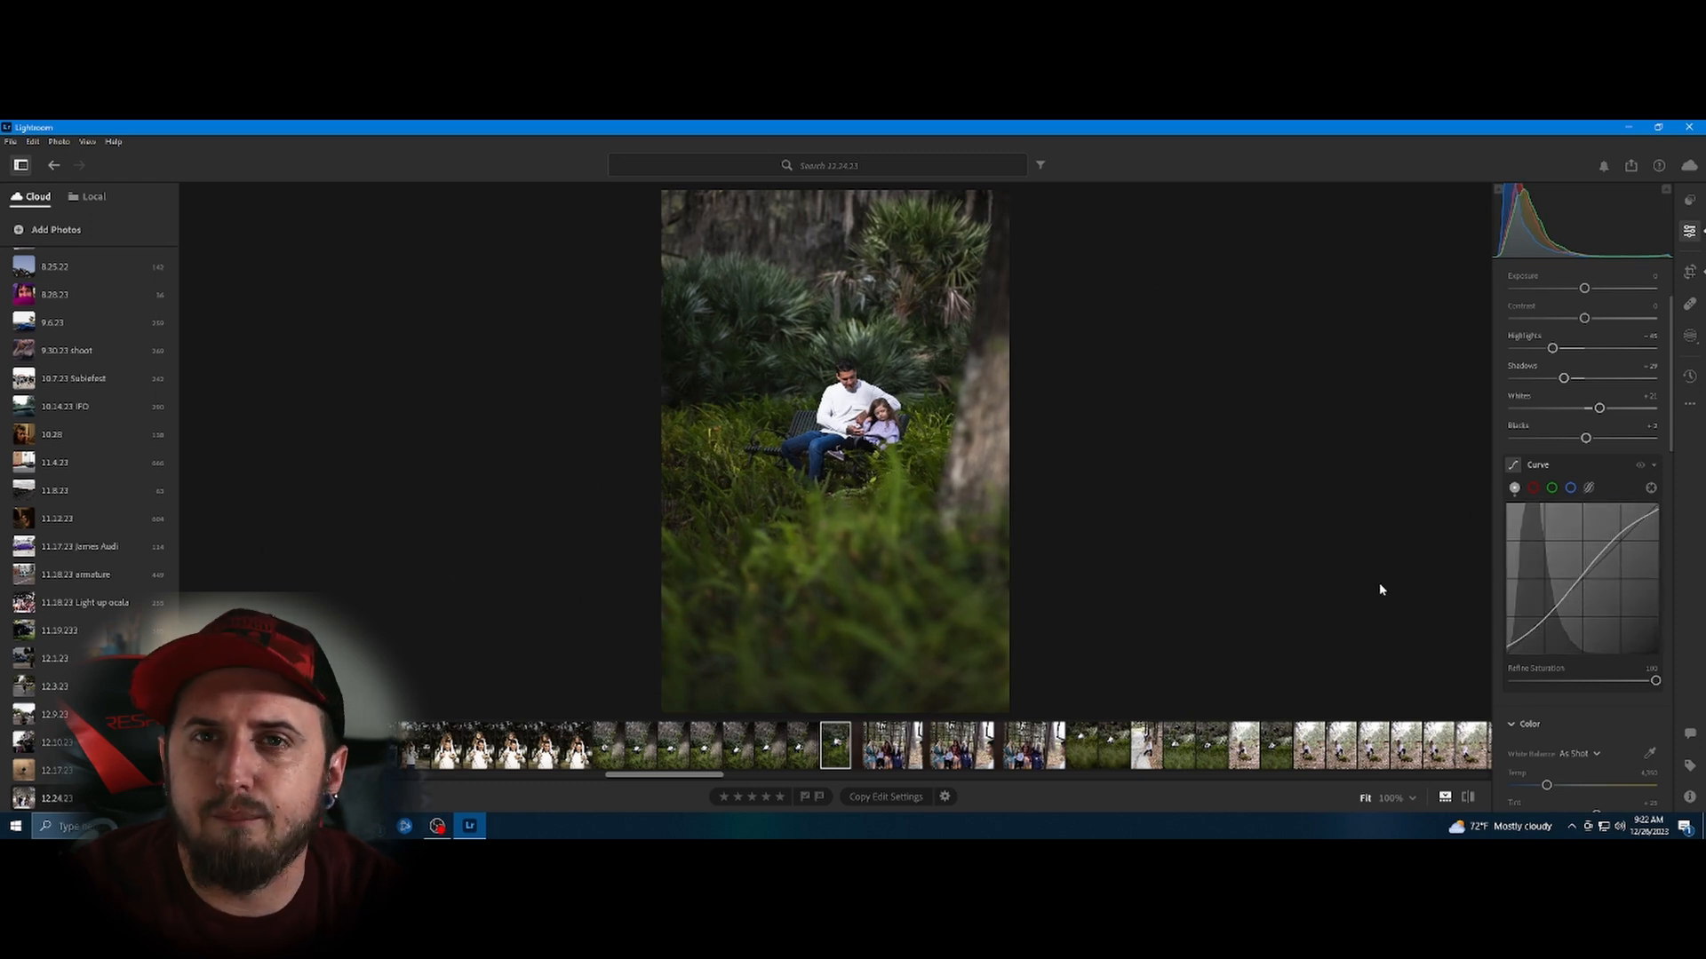
Shift the highlights split of the parametric curve towards the bright end and slightly lower its Shadows region.
click(1590, 489)
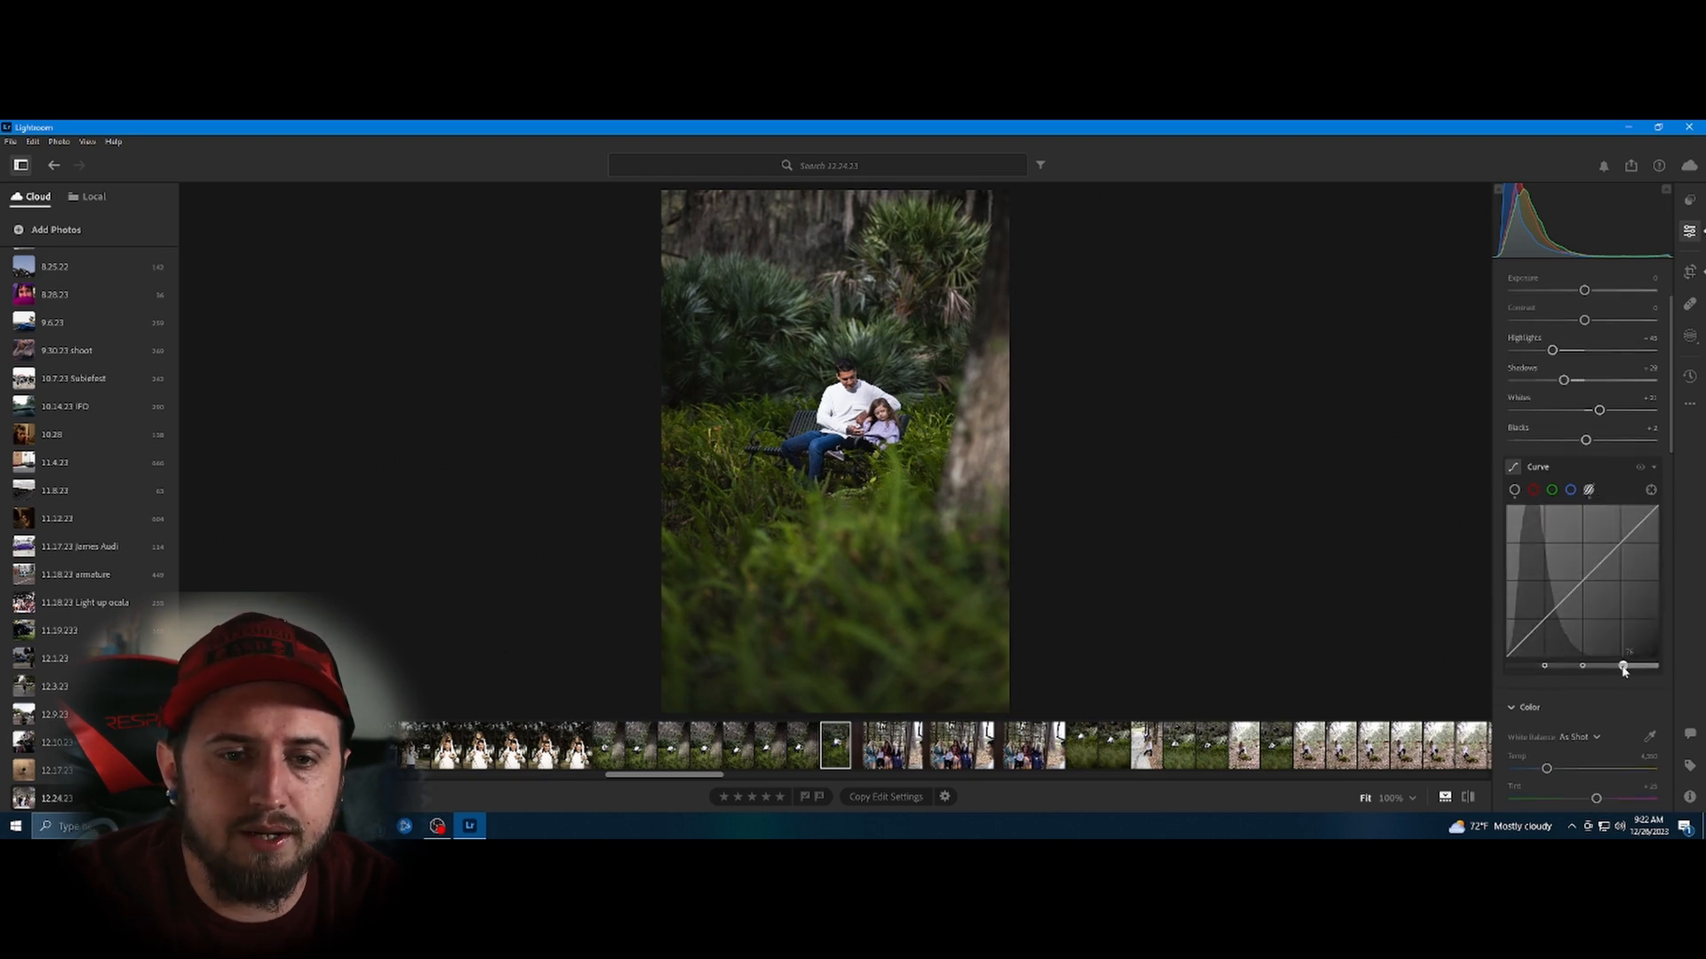
drag(1628, 671, 1634, 667)
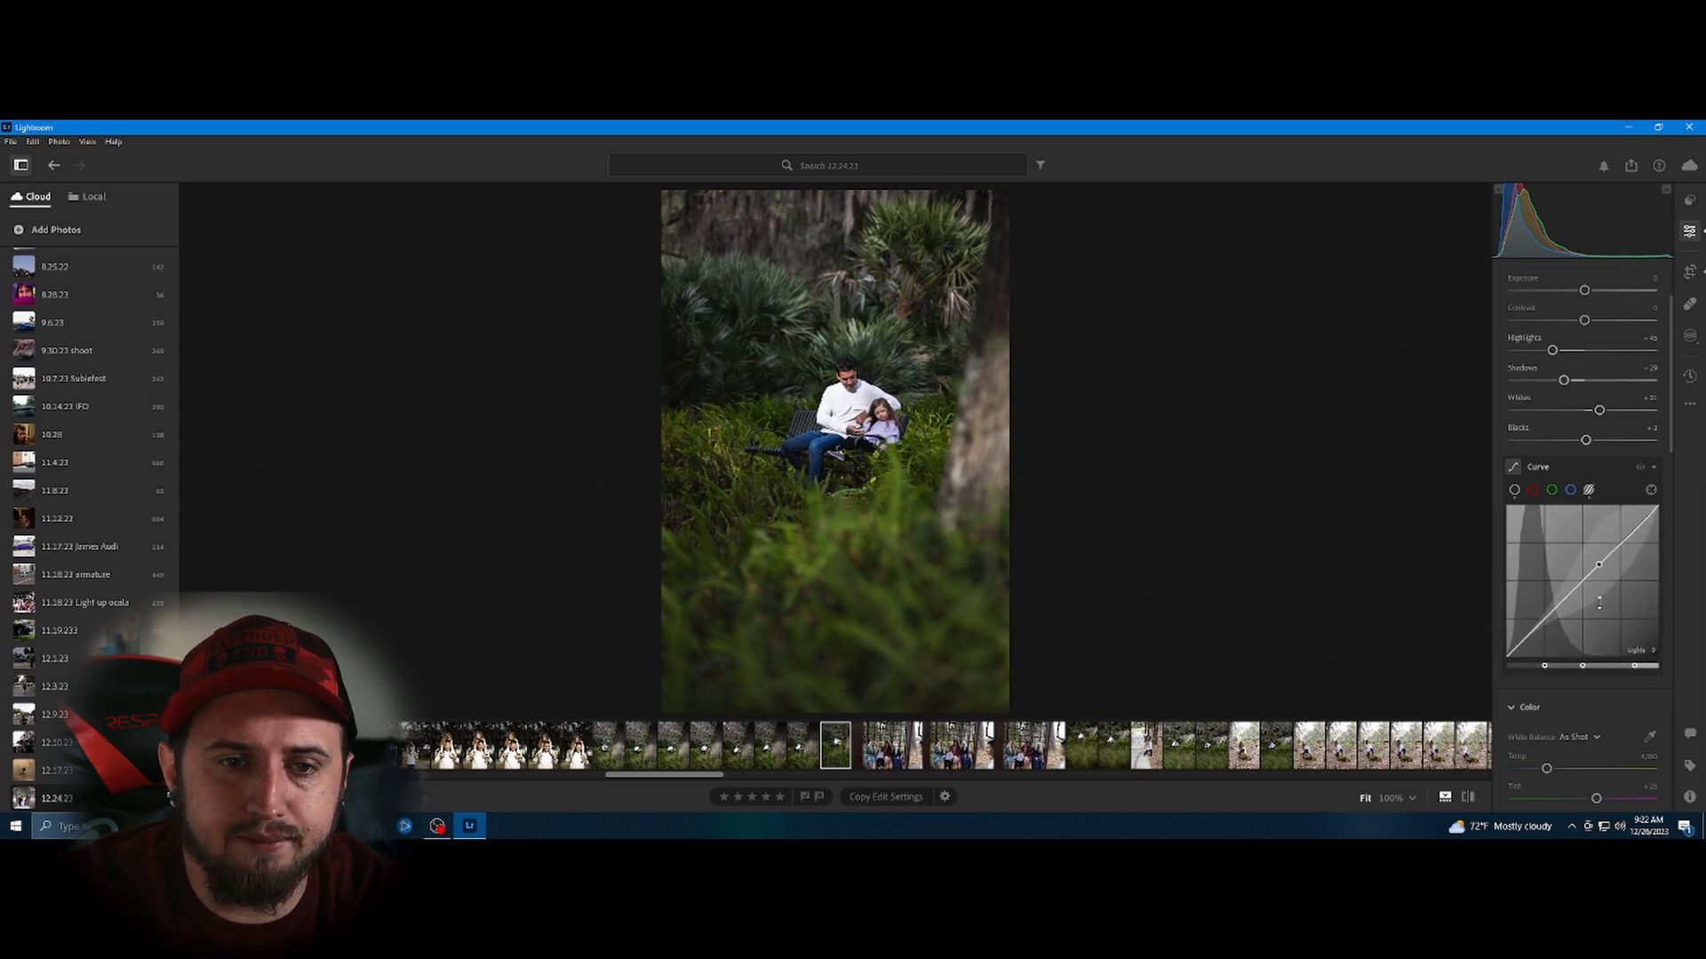
drag(1536, 646, 1536, 653)
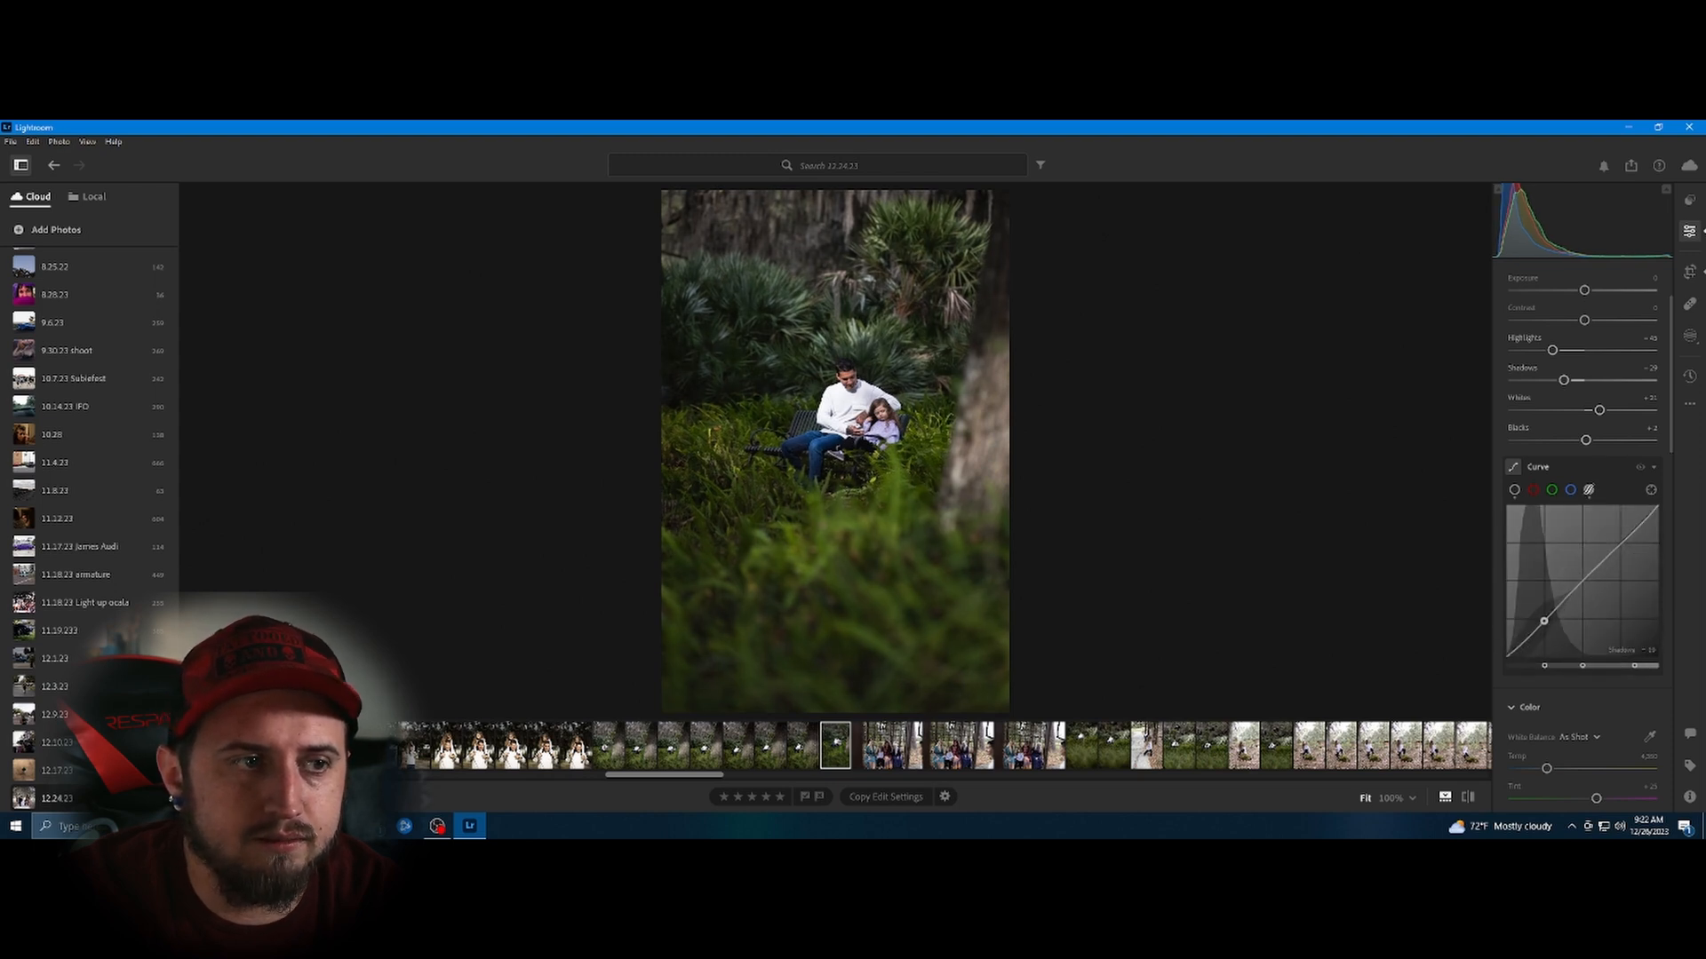
Look at the red and blue channel curves and collapse the curve editor.
click(1532, 490)
click(1570, 490)
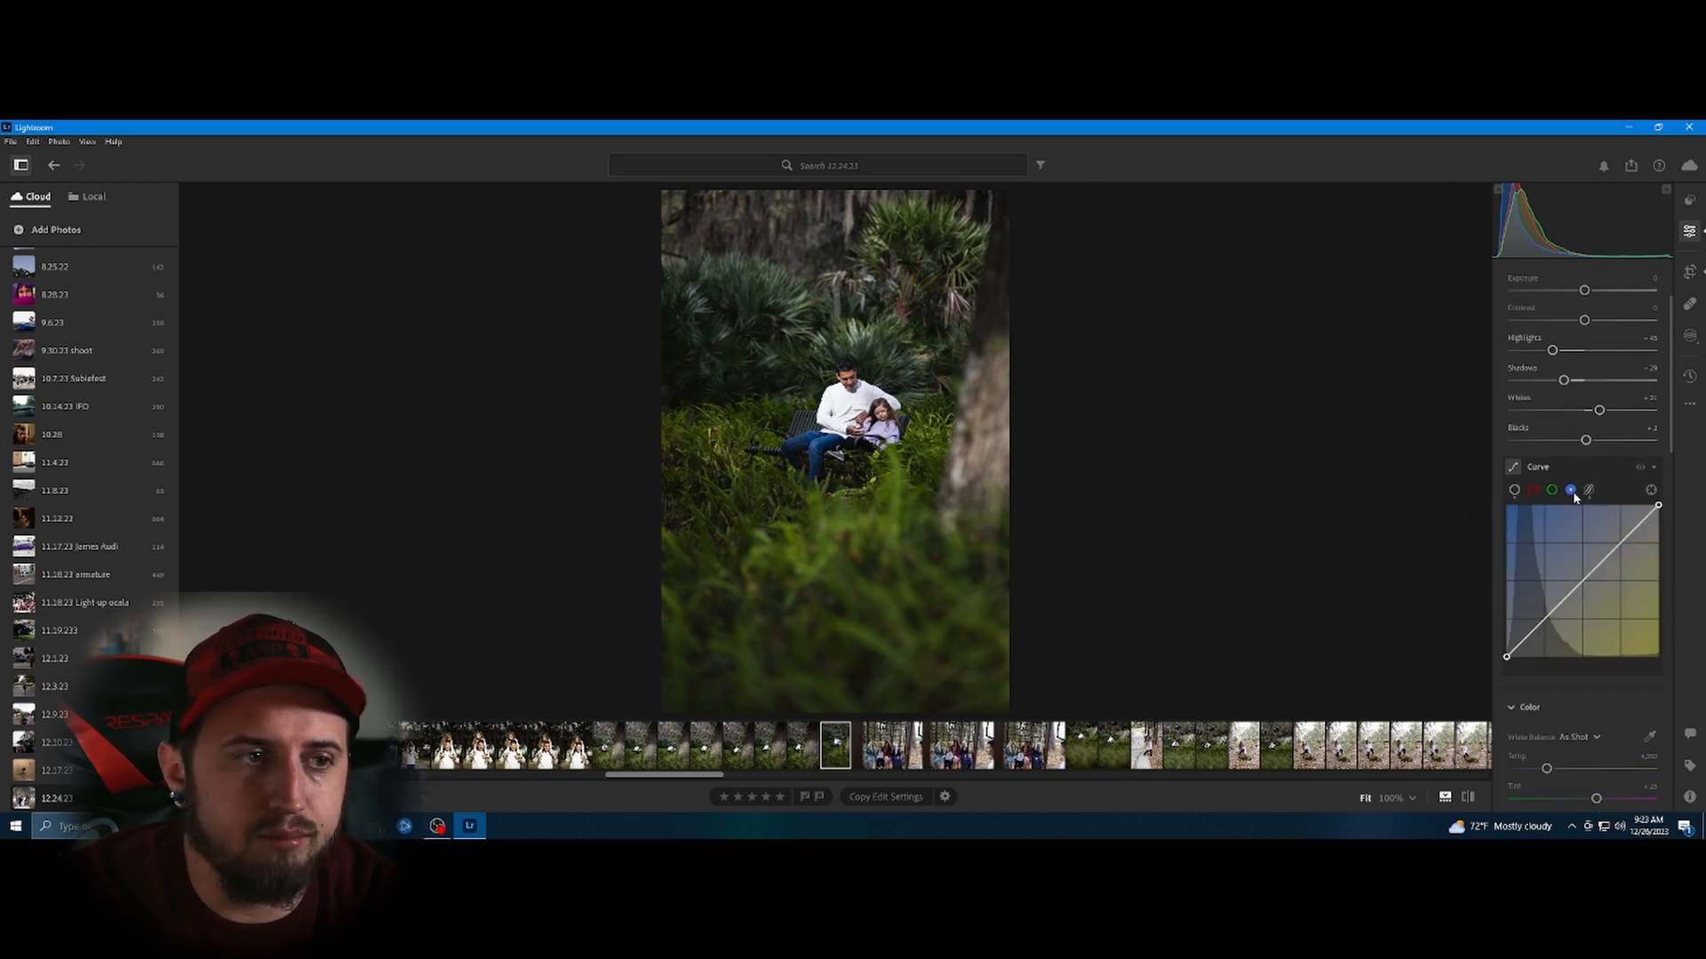
click(1534, 490)
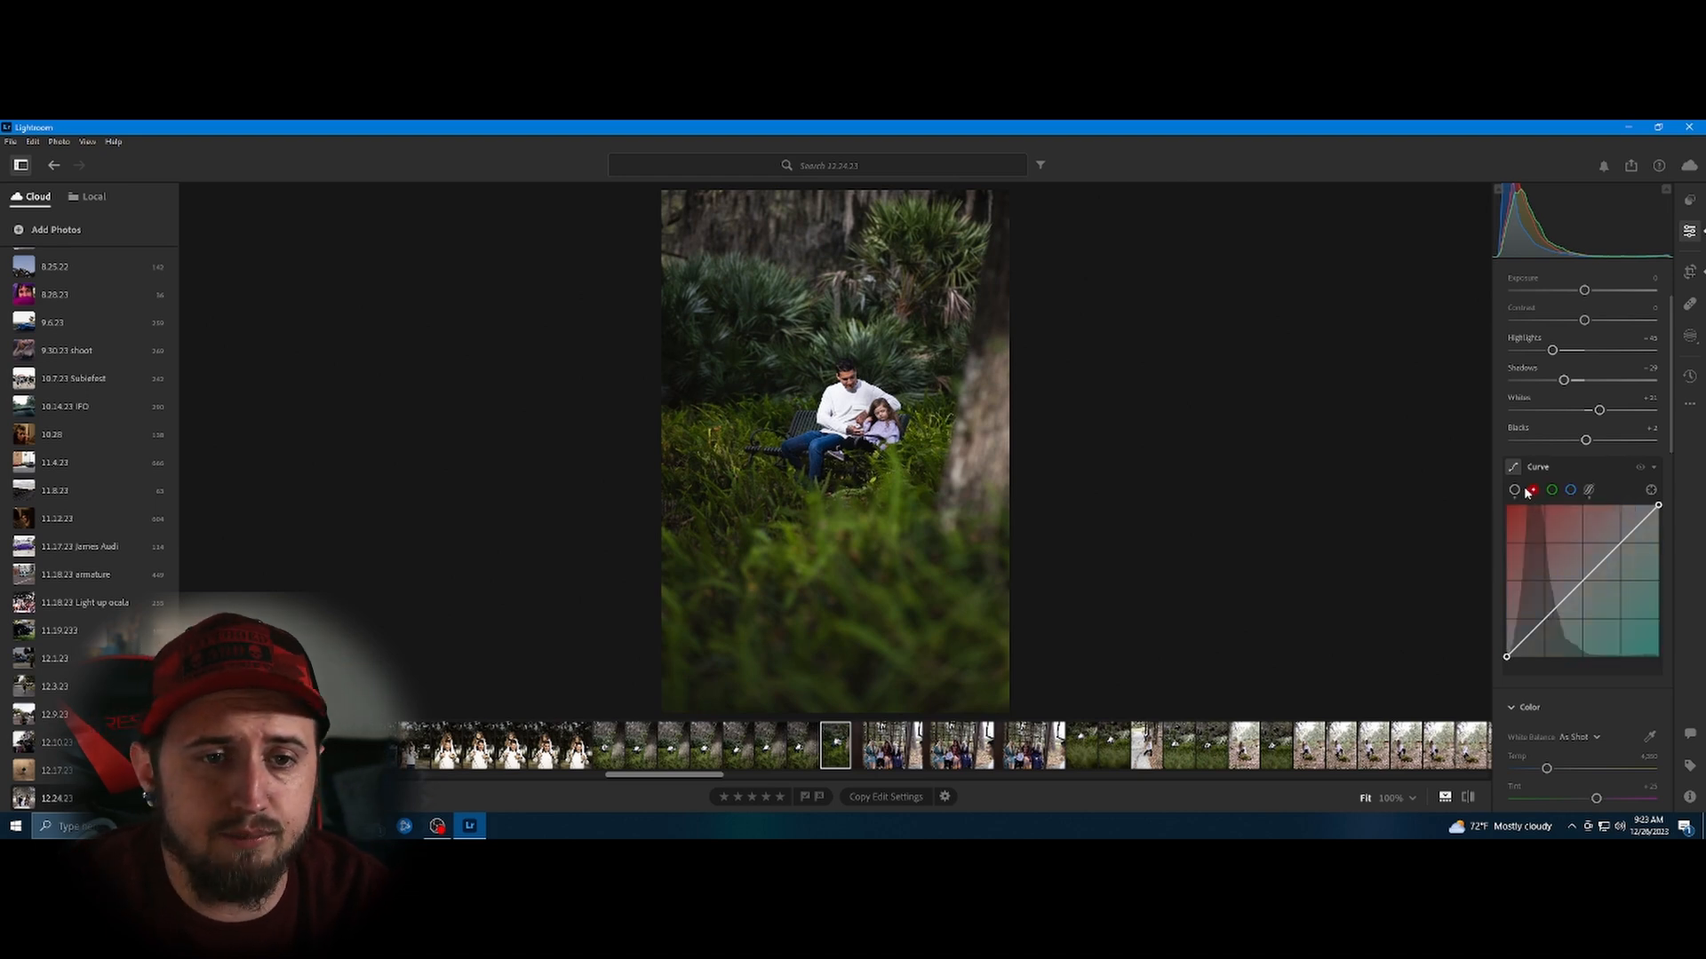
click(1542, 468)
Raise the photo's Vibrance to about +6.
scroll(1546, 533, down, 1)
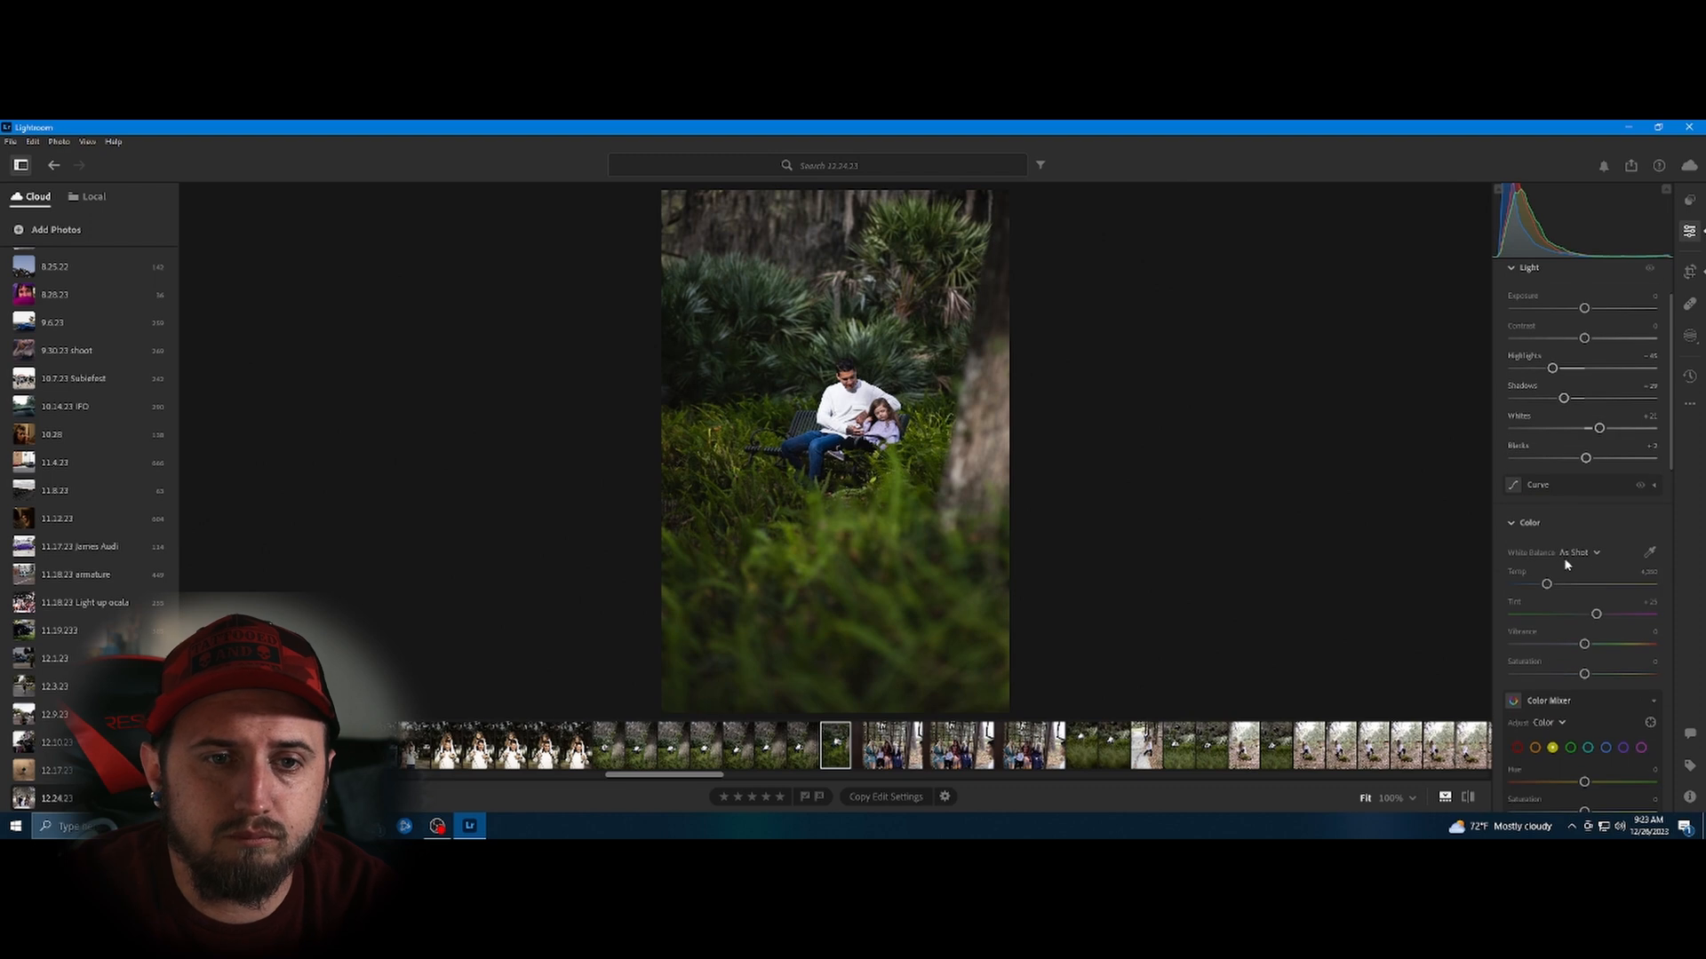
scroll(1546, 535, down, 1)
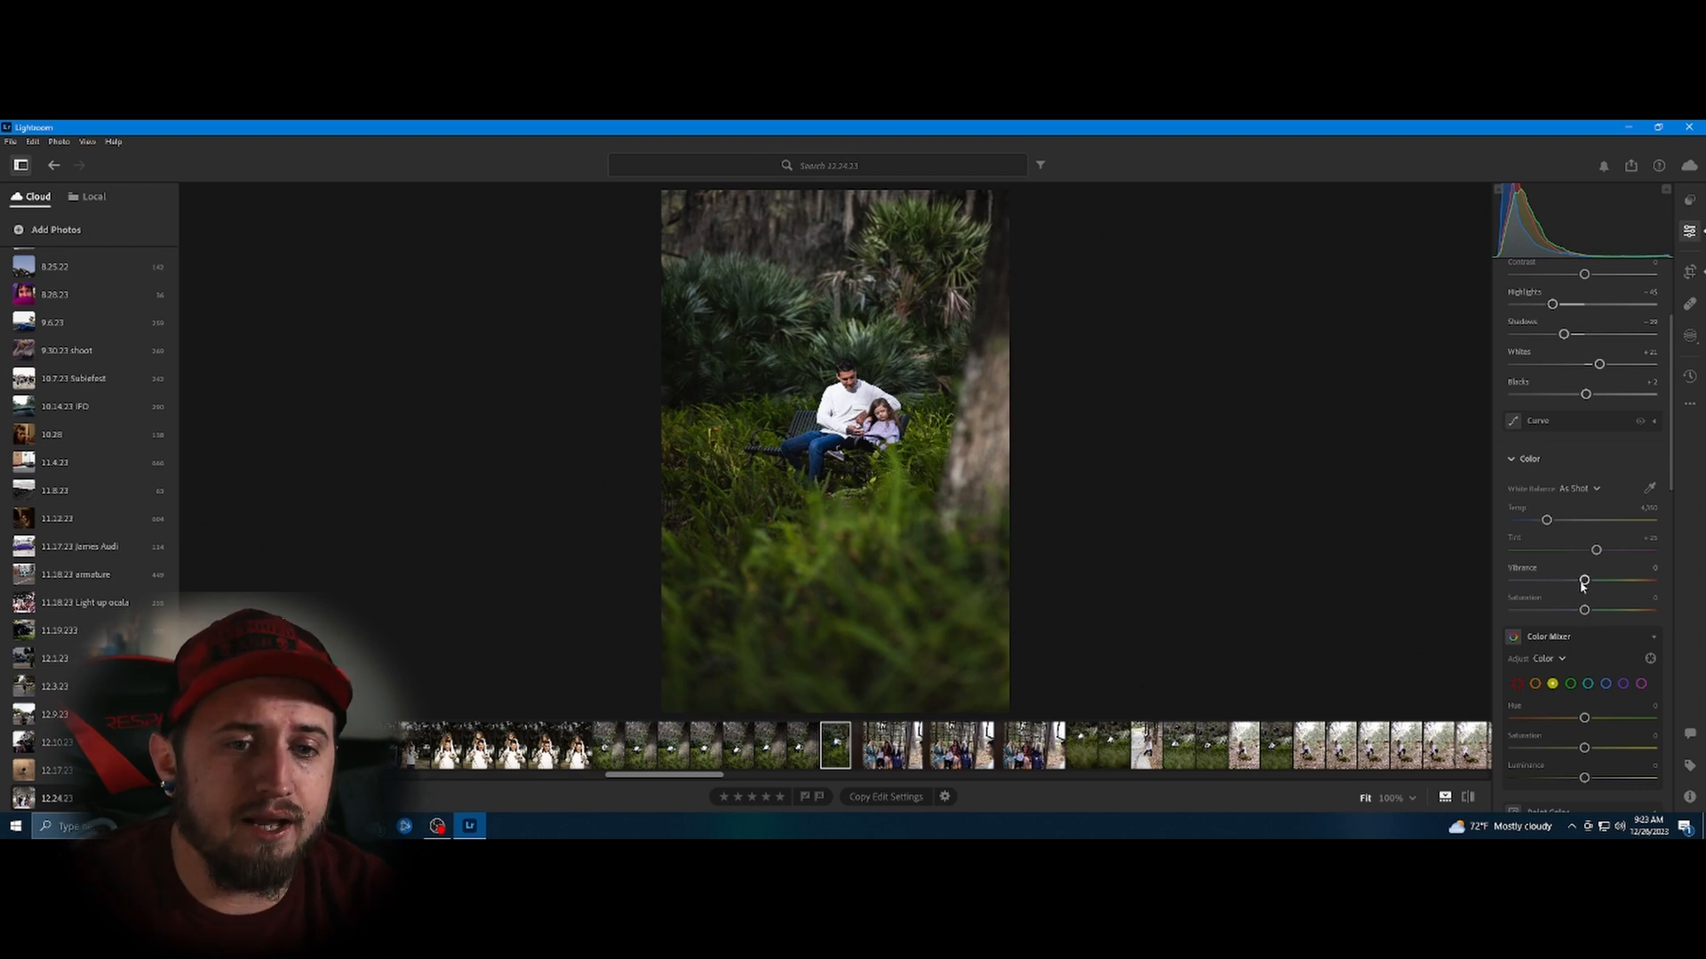
drag(1582, 585, 1587, 587)
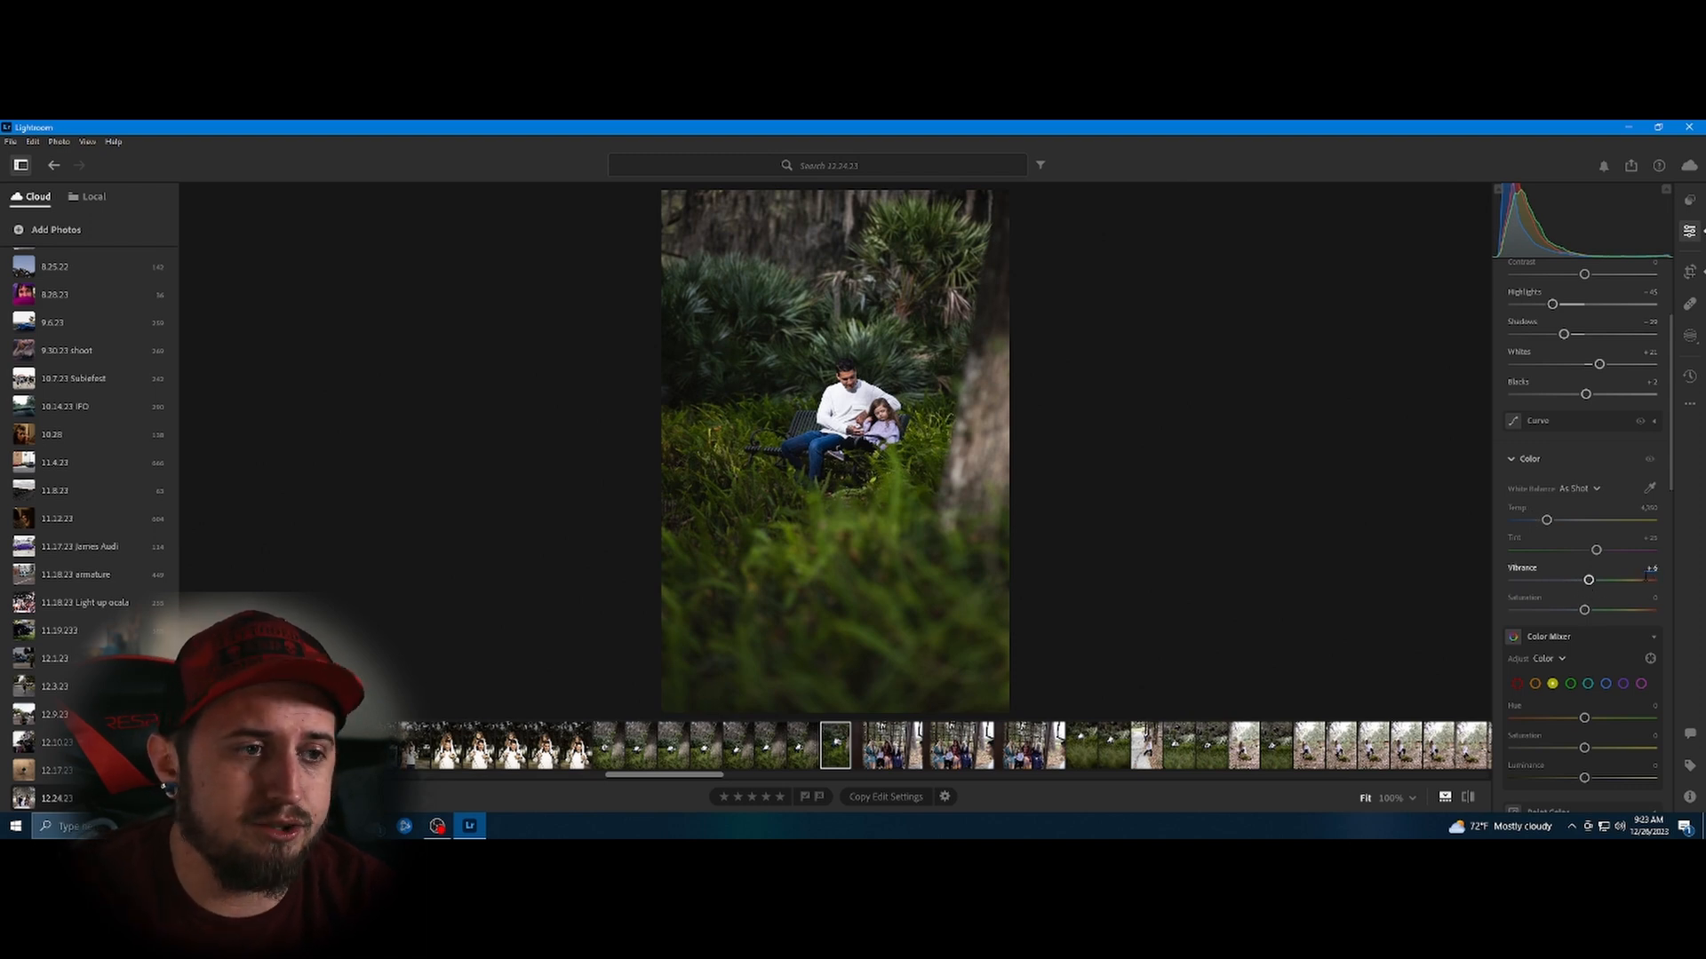
scroll(1563, 599, down, 1)
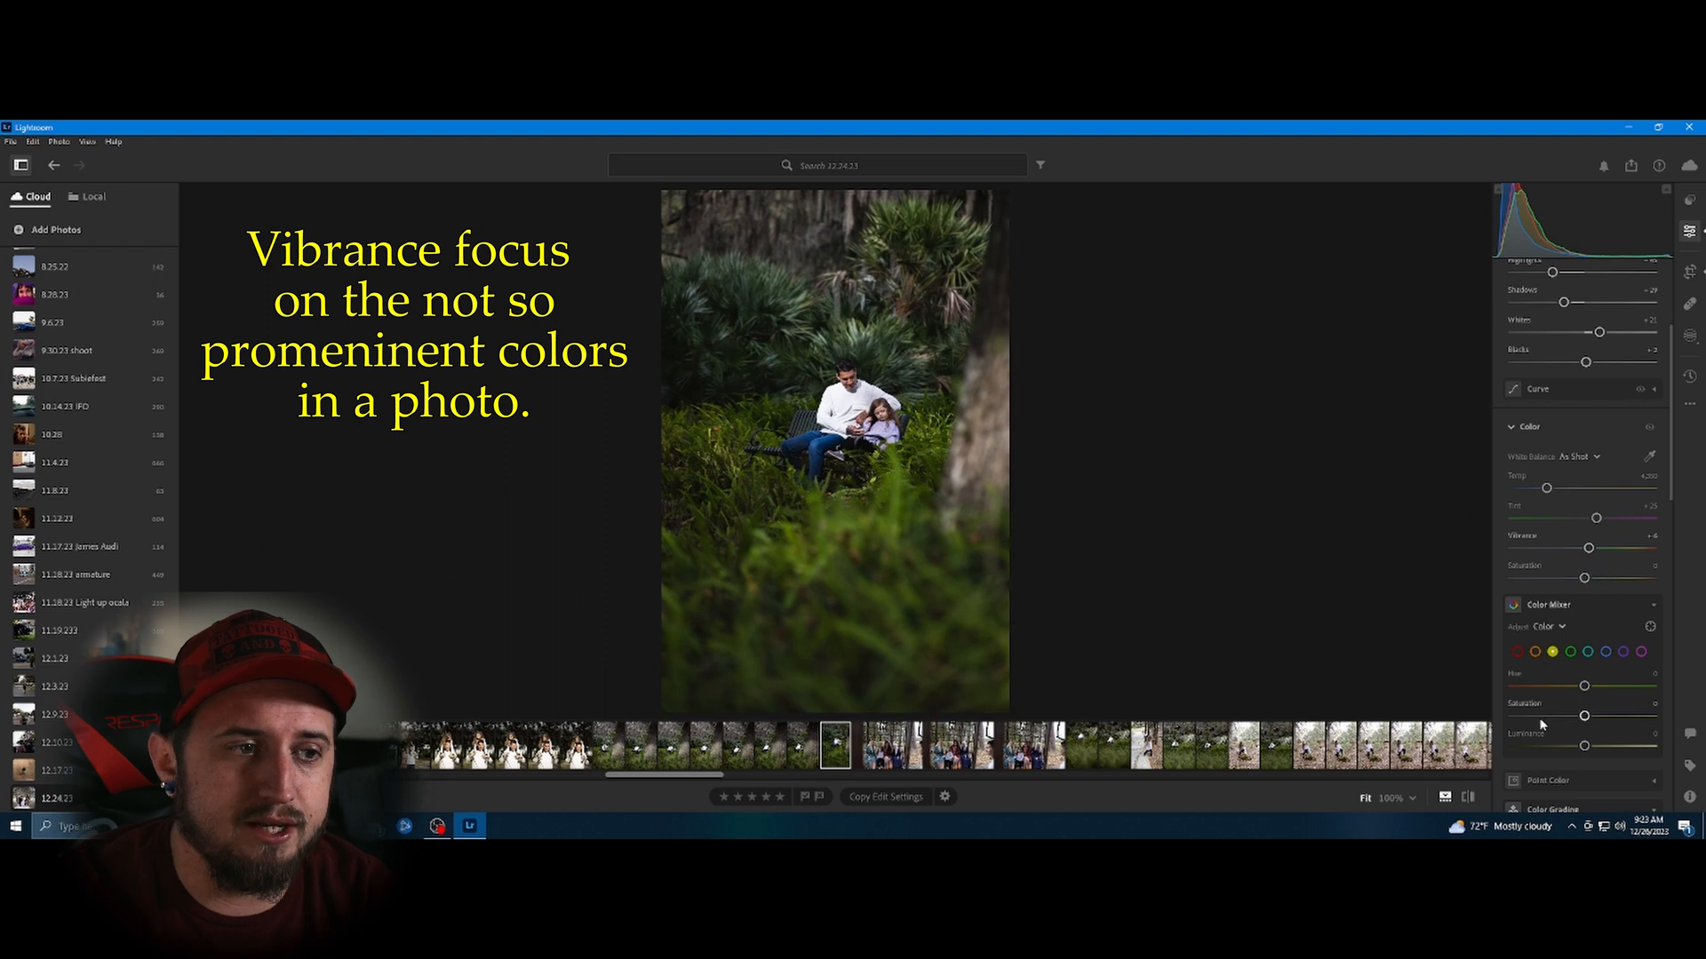
Shift the foliage's yellow Hue to about -54 and green Hue to about -43 with the Color Mixer's targeted adjustment.
scroll(1599, 627, down, 1)
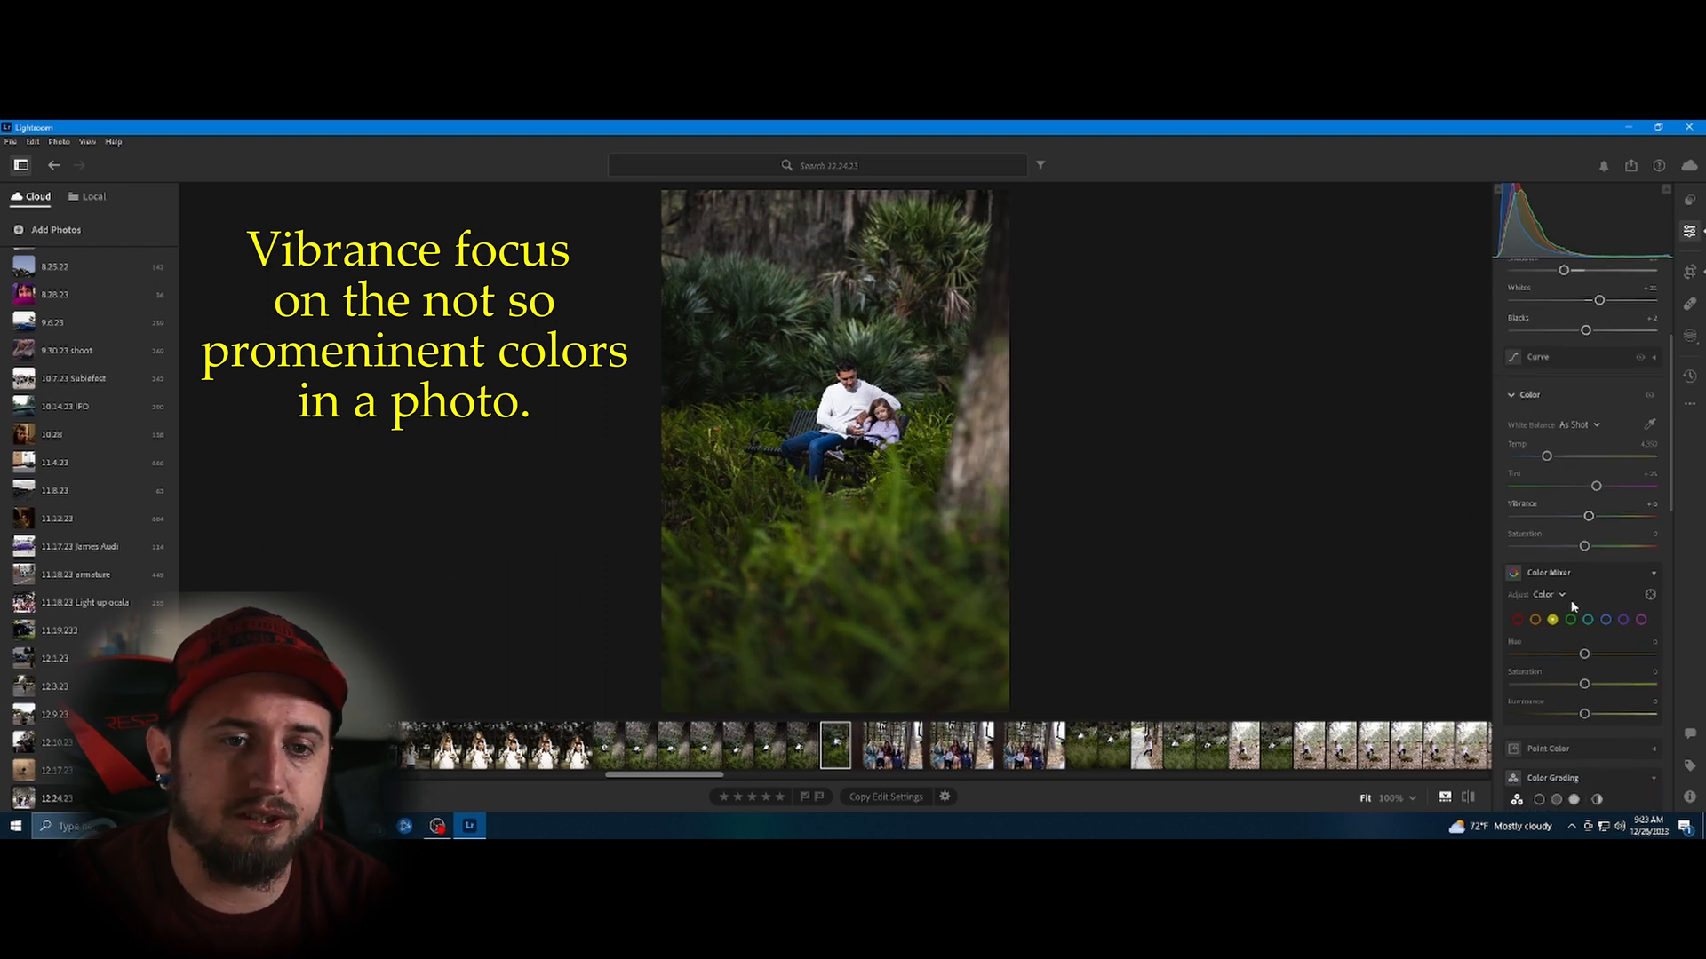
click(849, 397)
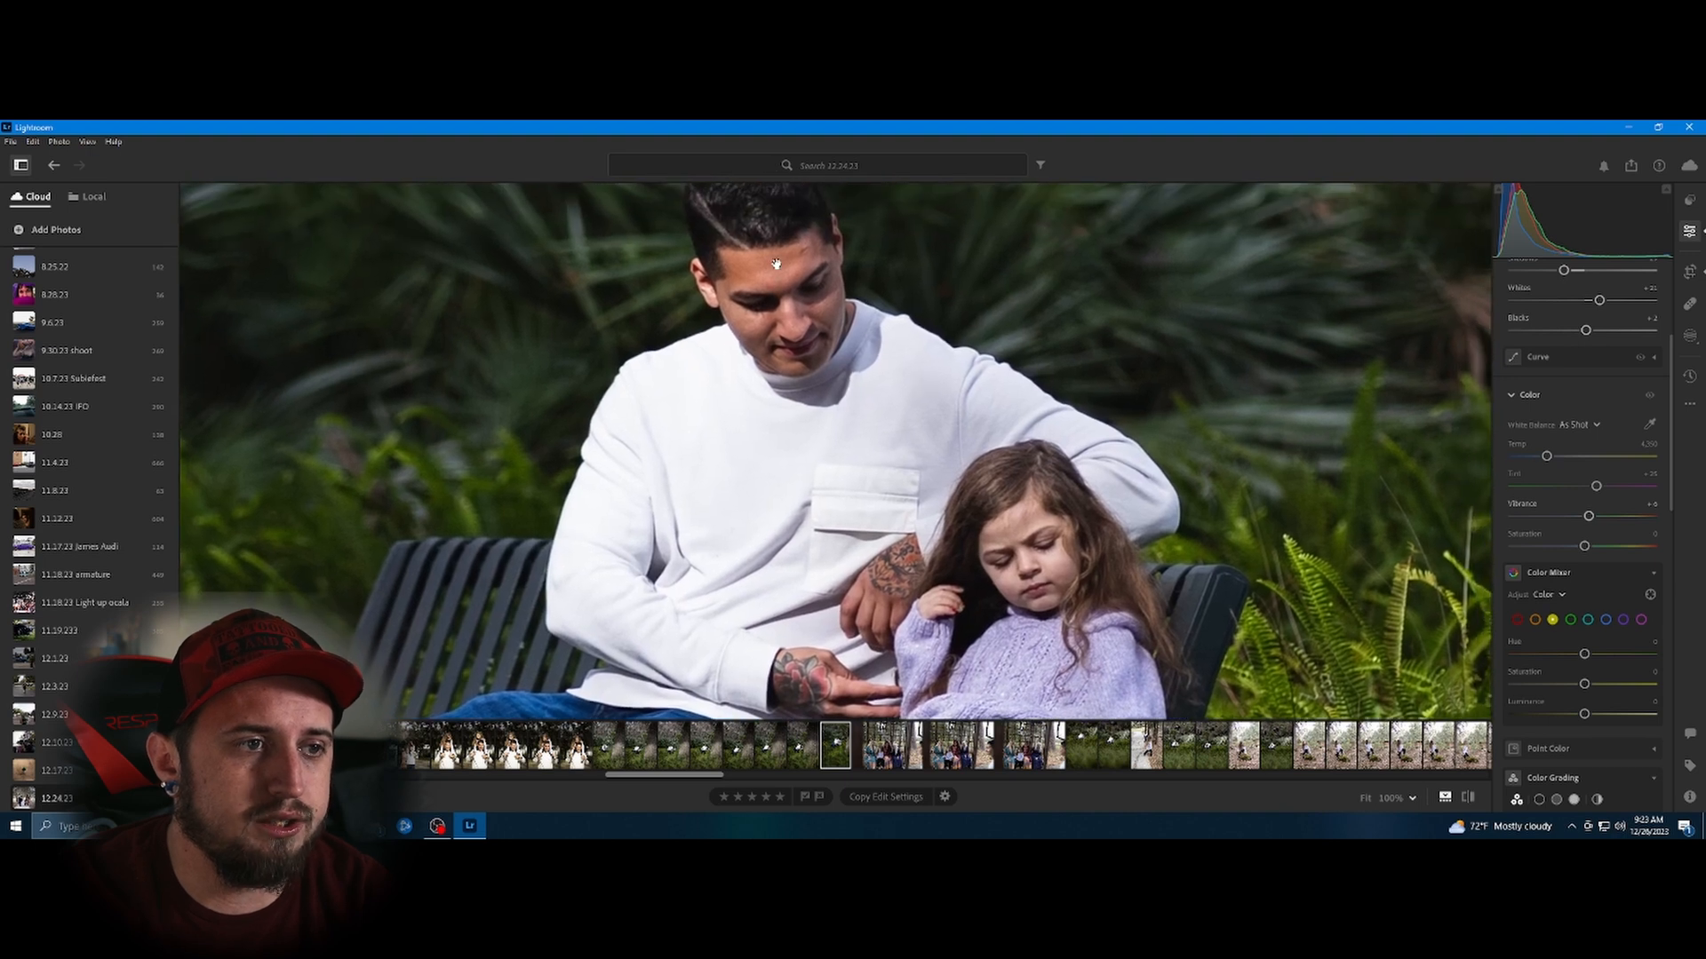
click(775, 264)
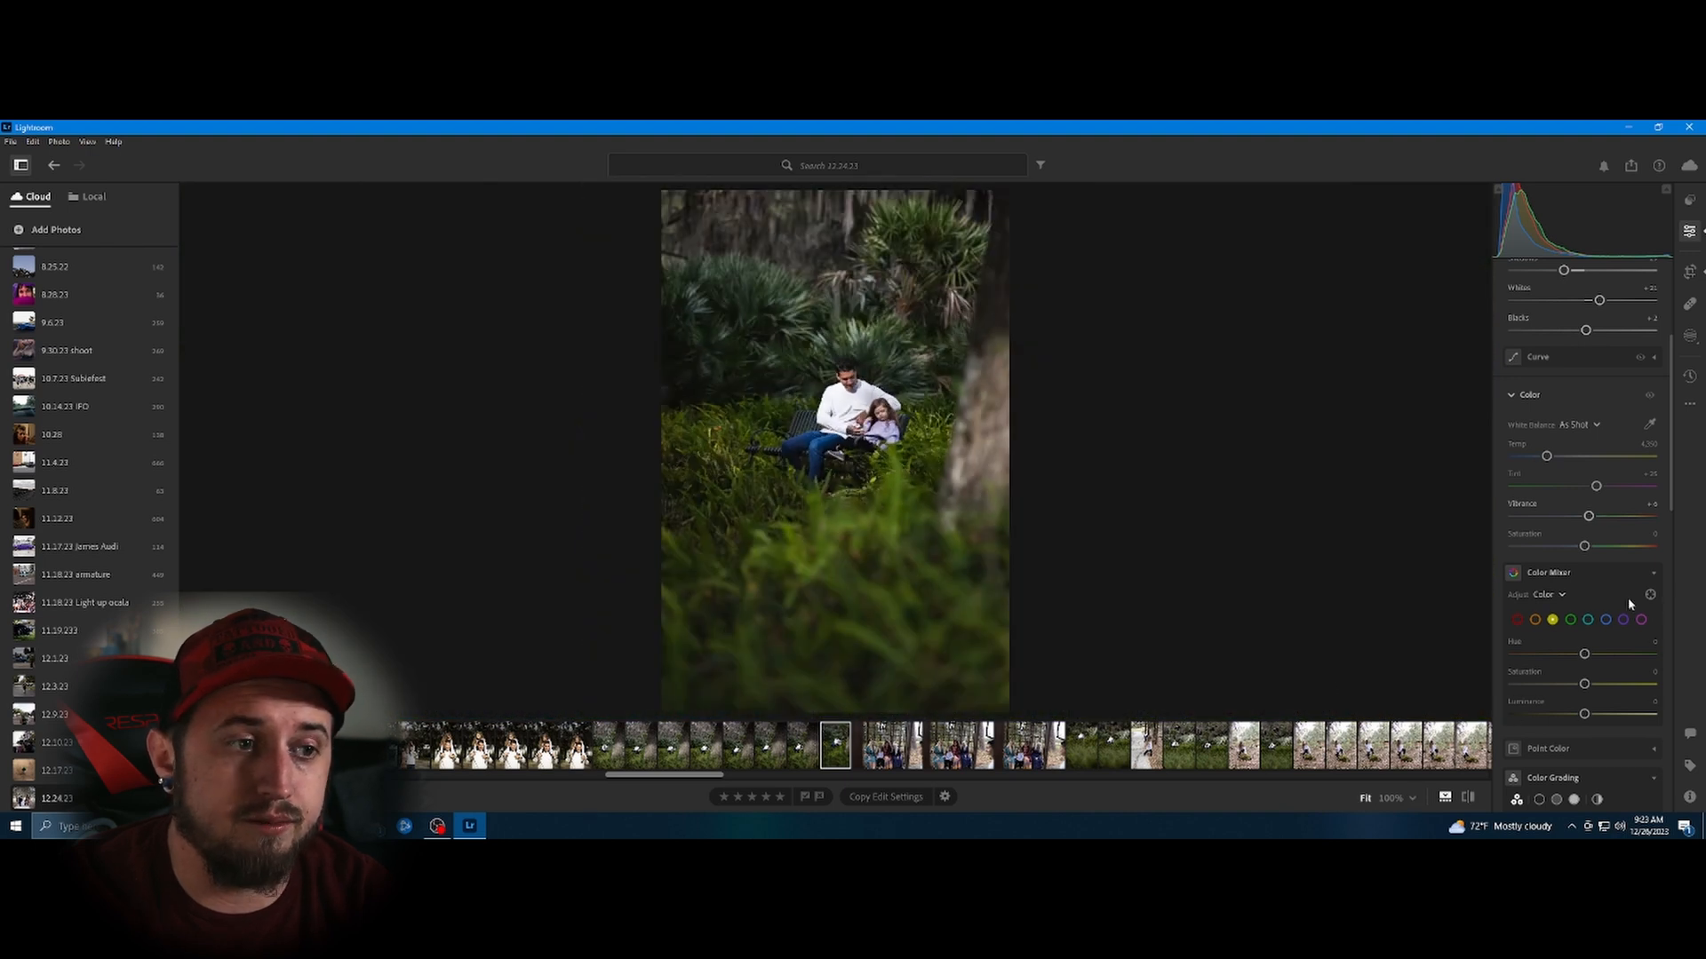
click(1570, 619)
scroll(1590, 640, down, 1)
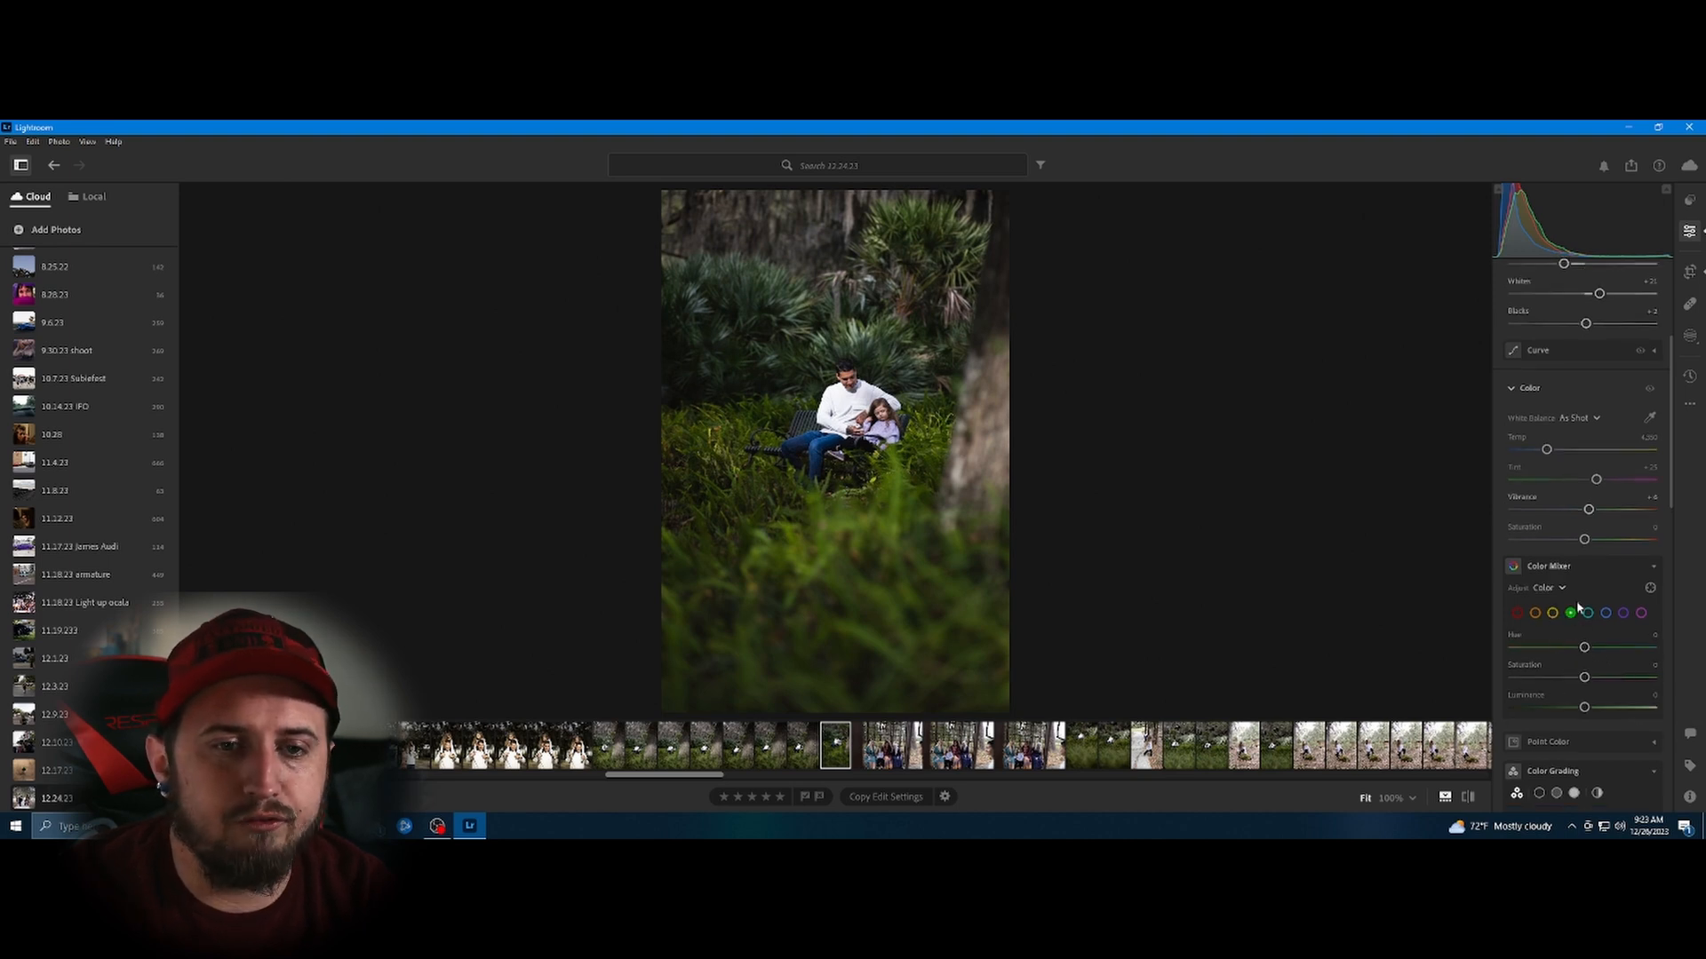
scroll(1569, 618, down, 1)
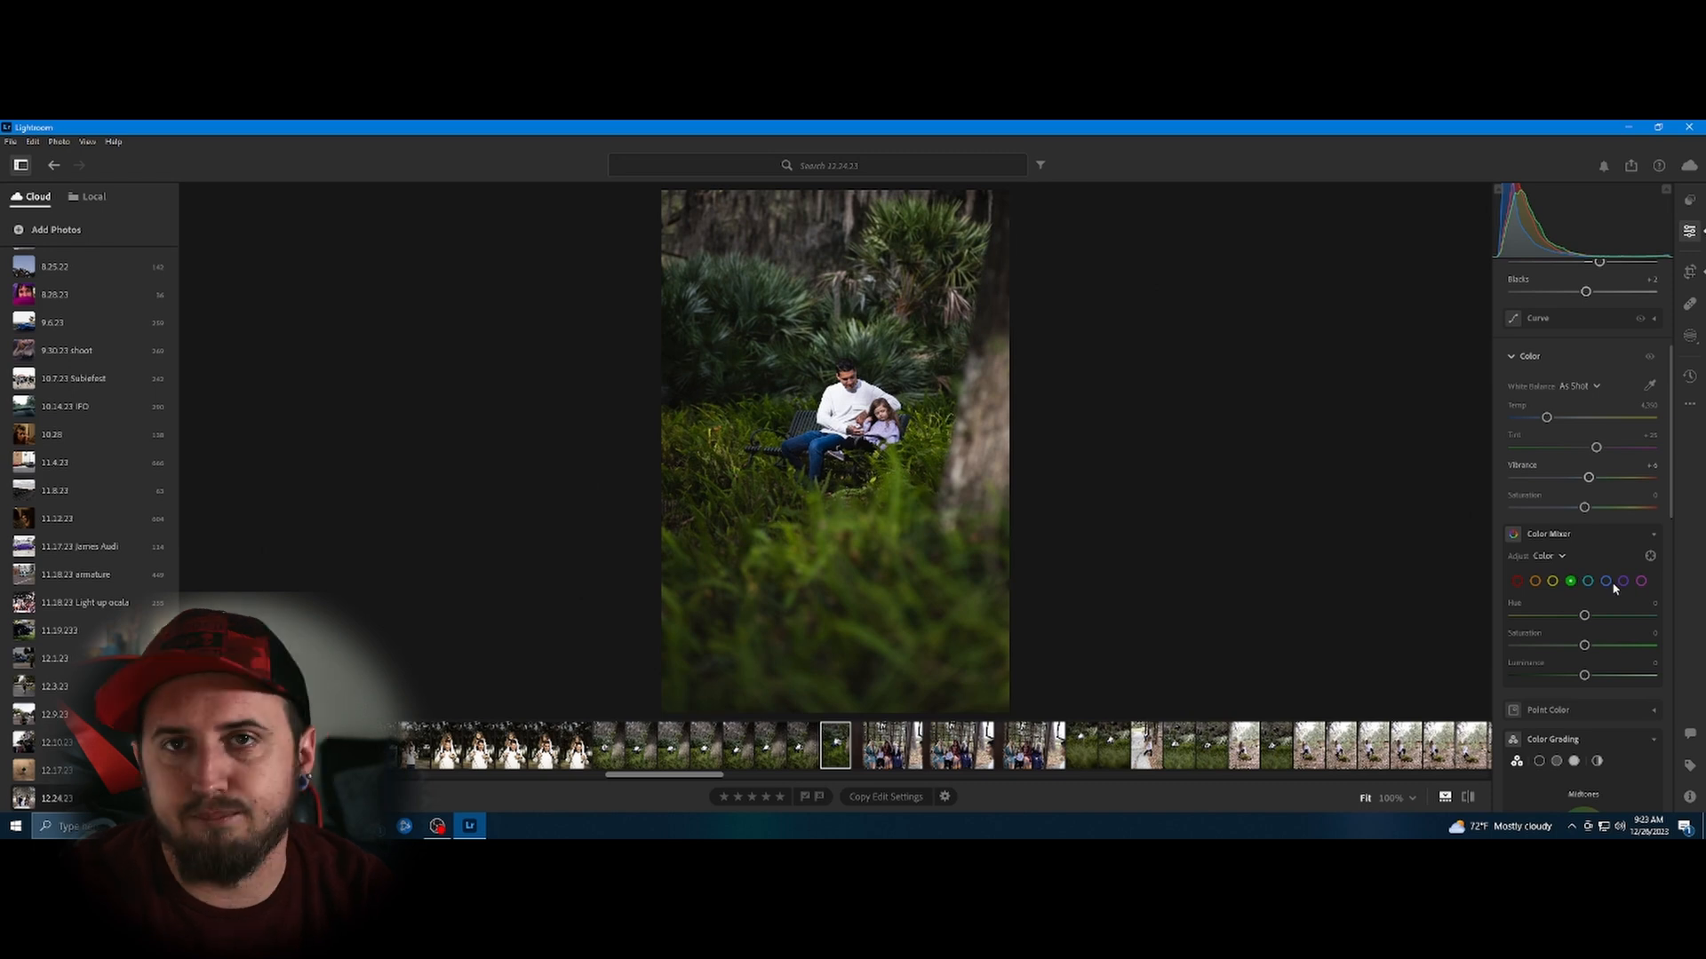
click(1652, 557)
drag(848, 548, 810, 547)
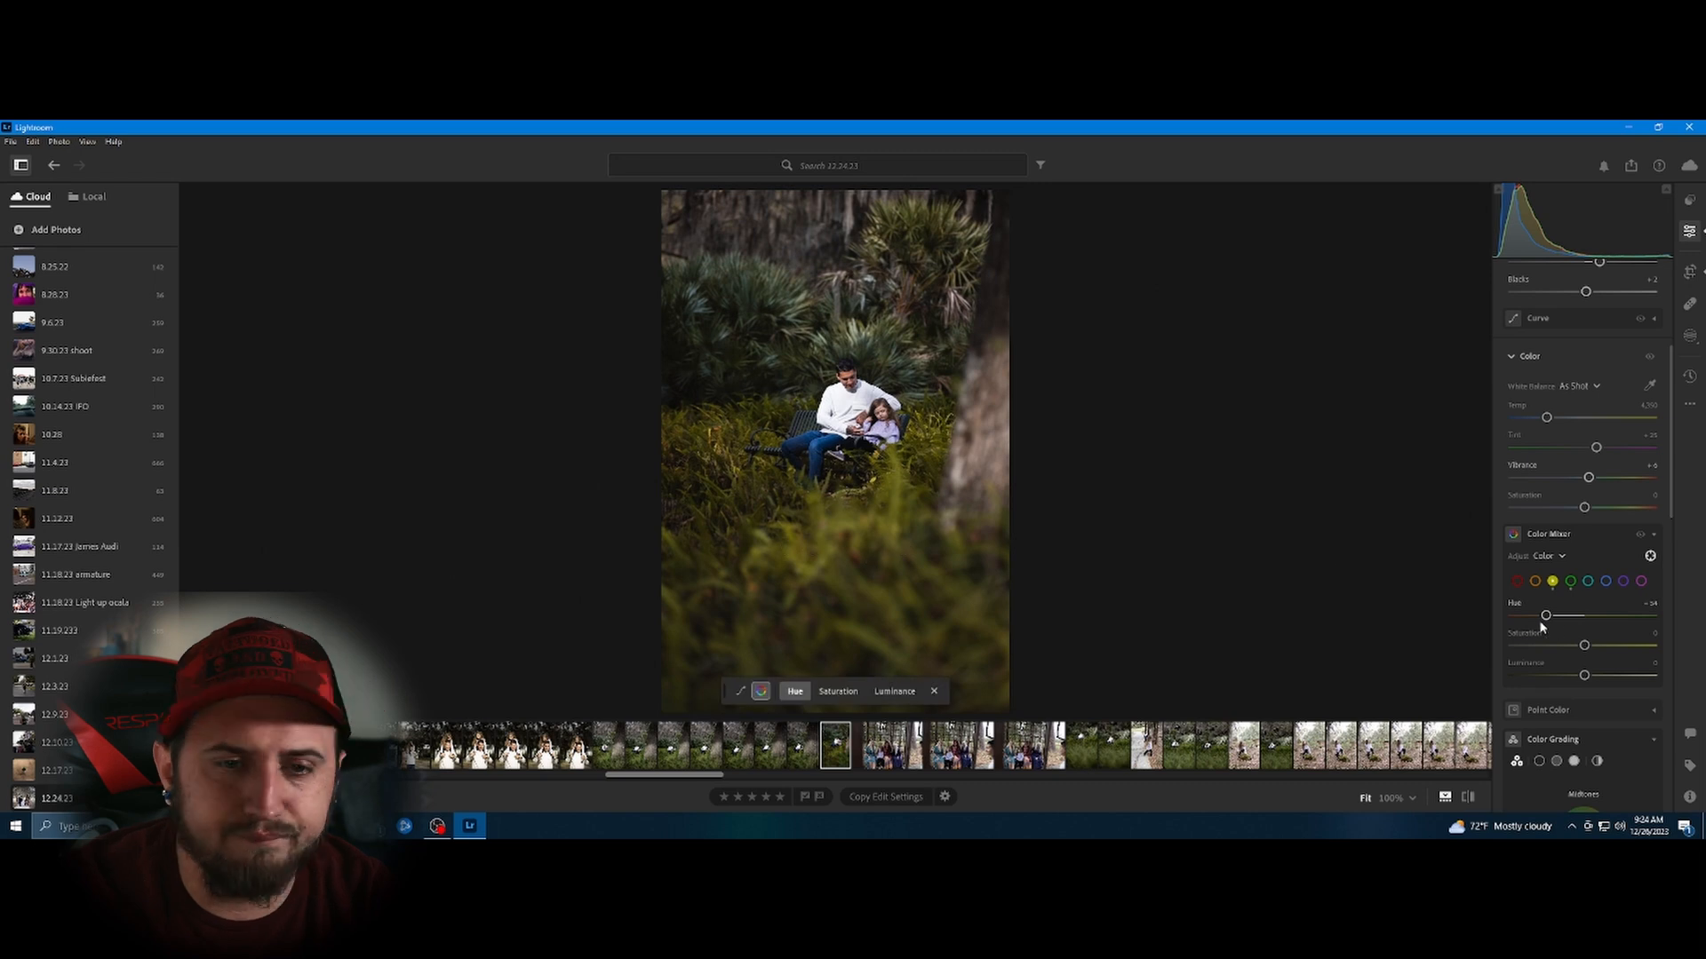
drag(1584, 645, 1597, 686)
scroll(1576, 652, down, 1)
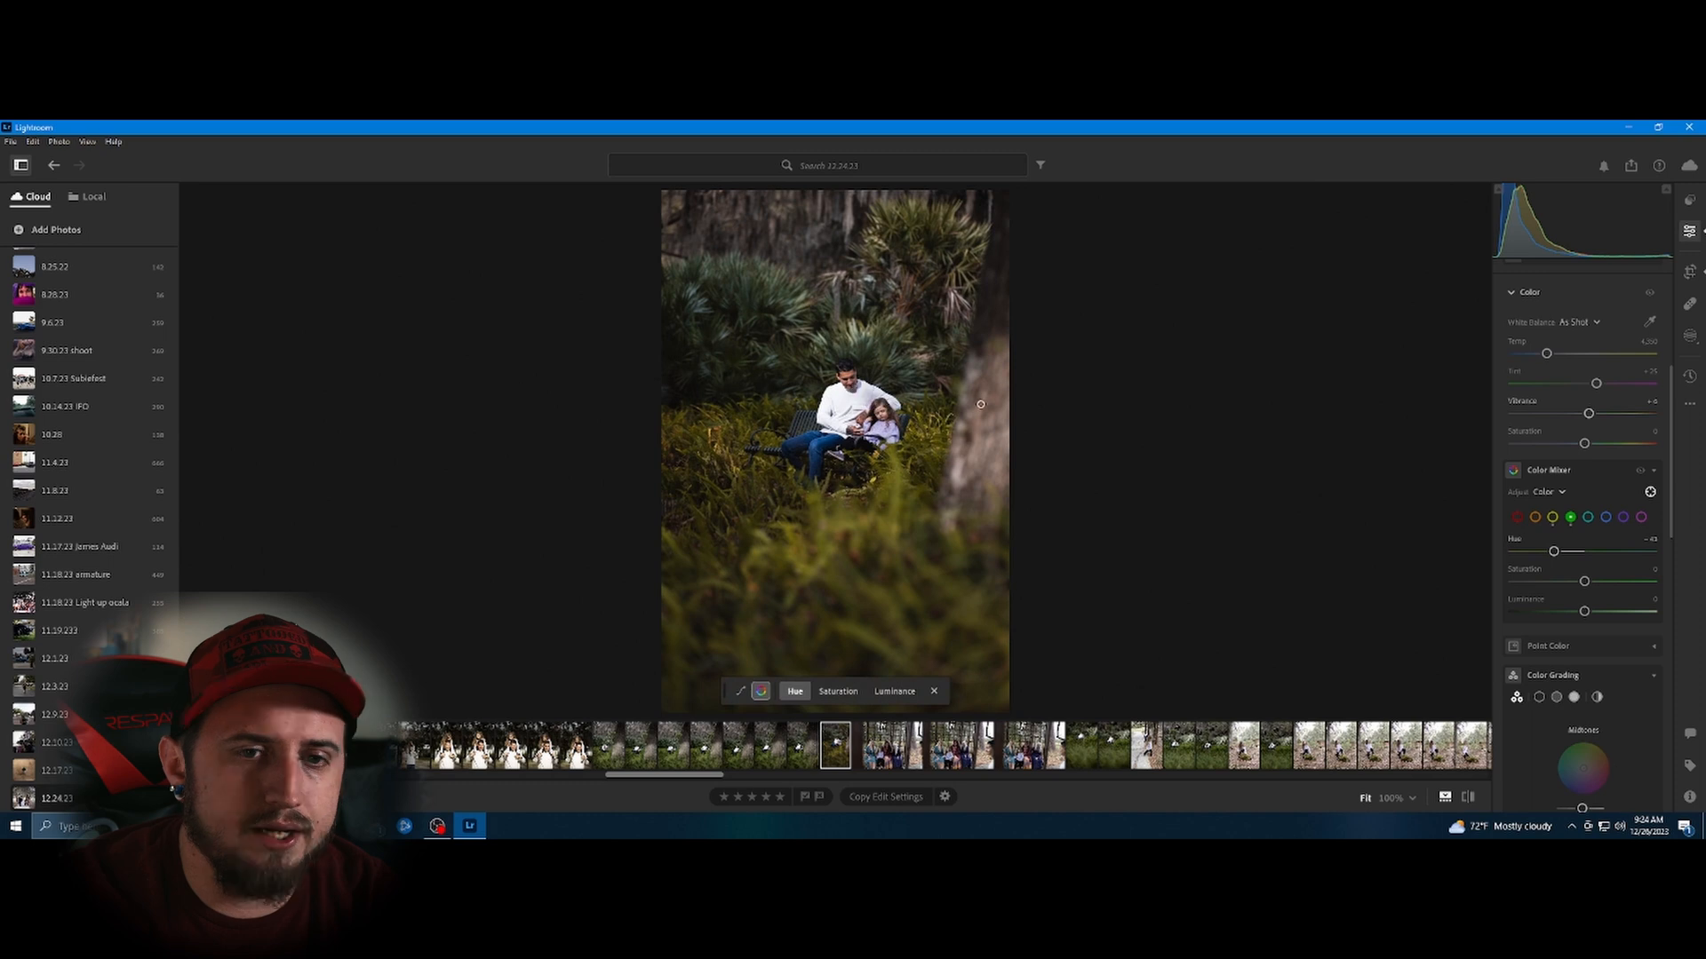
click(1650, 491)
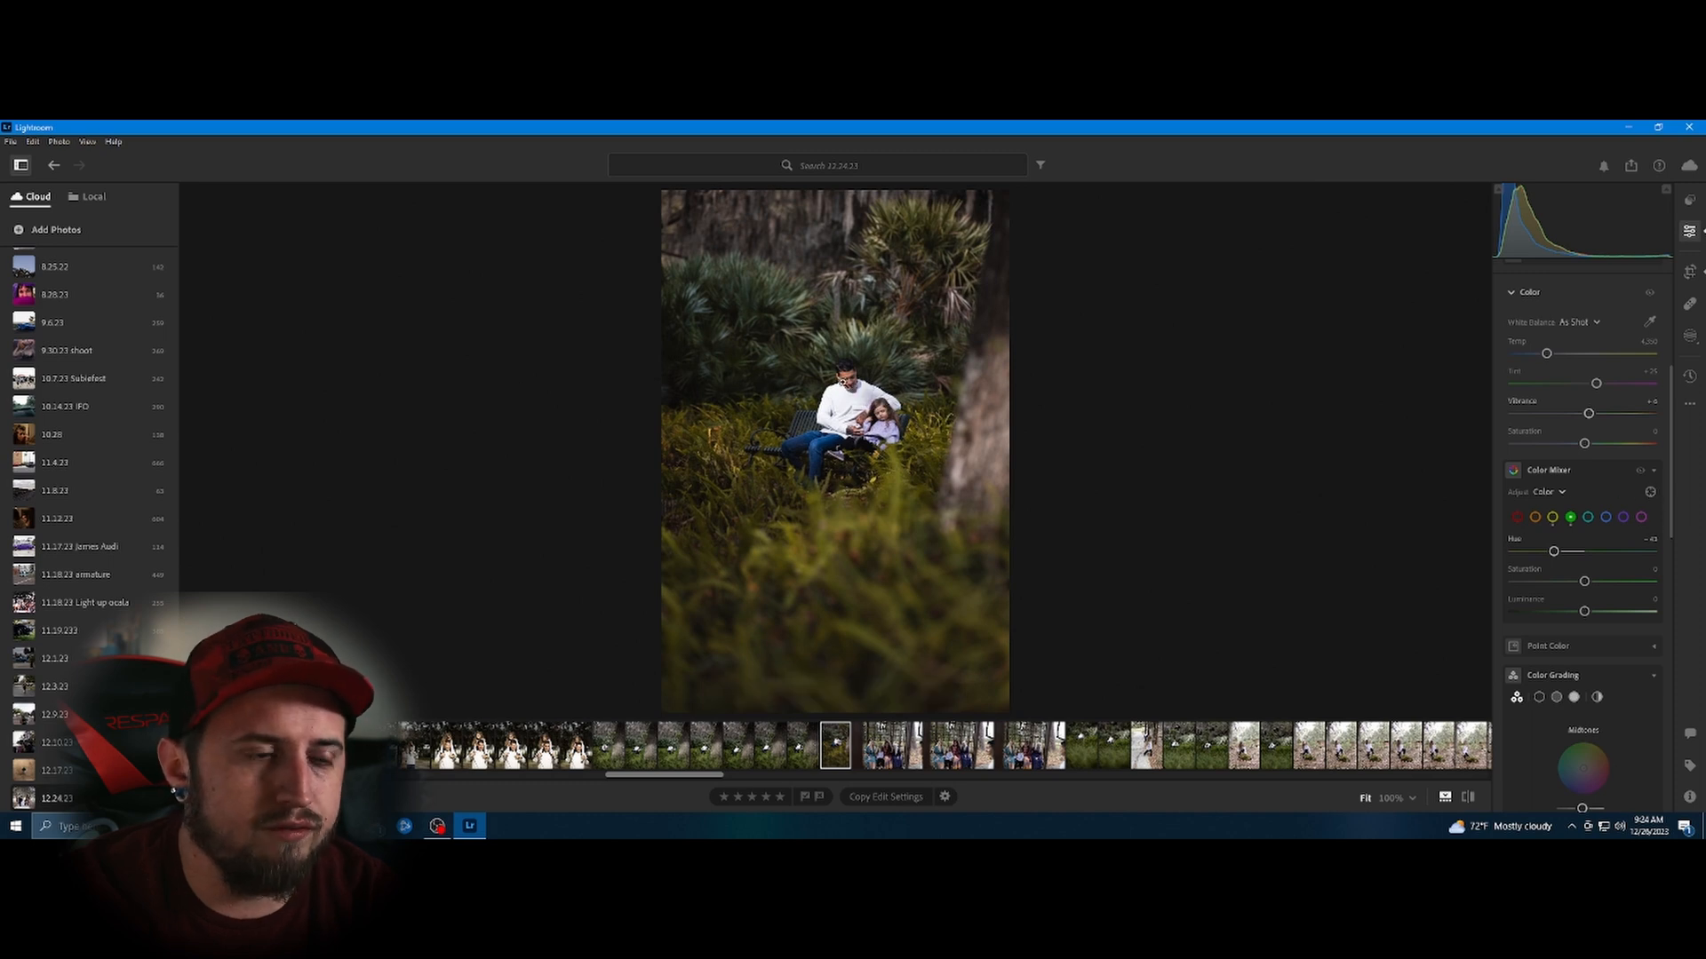
Adjust the orange skin tones in the Color Mixer: Hue about -4, Saturation about +28 and slightly lower Luminance.
click(844, 382)
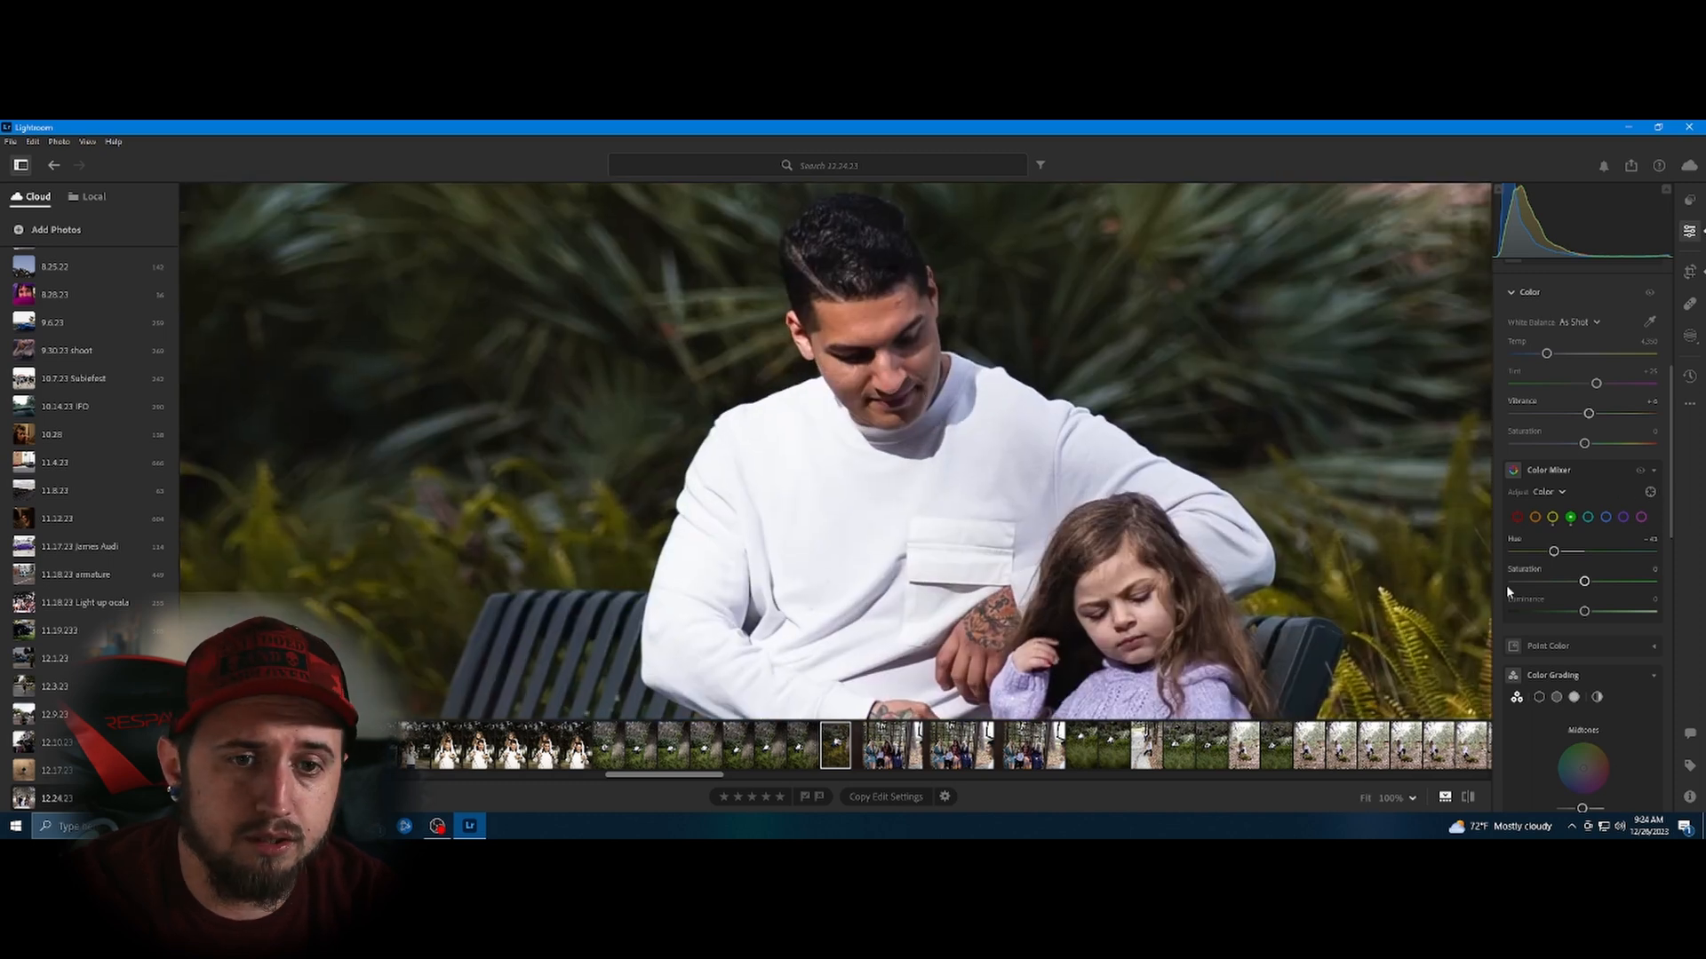
click(1536, 518)
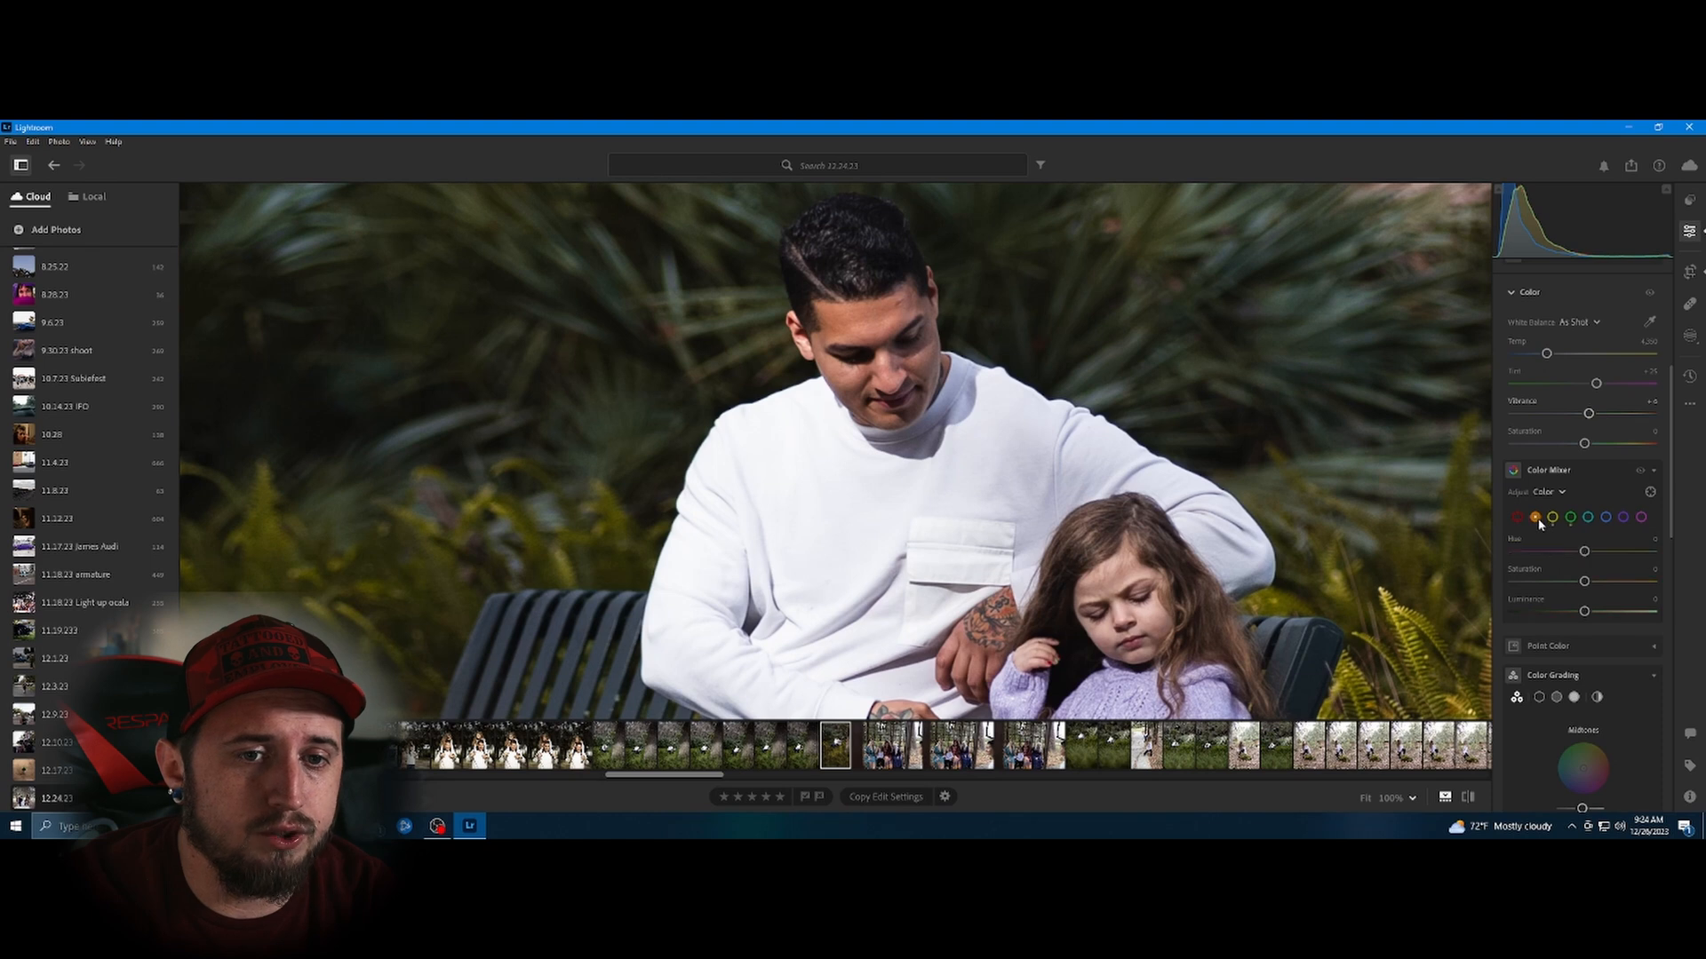
mouse_move(1584, 584)
mouse_down()
mouse_move(1605, 590)
mouse_move(1587, 551)
mouse_up()
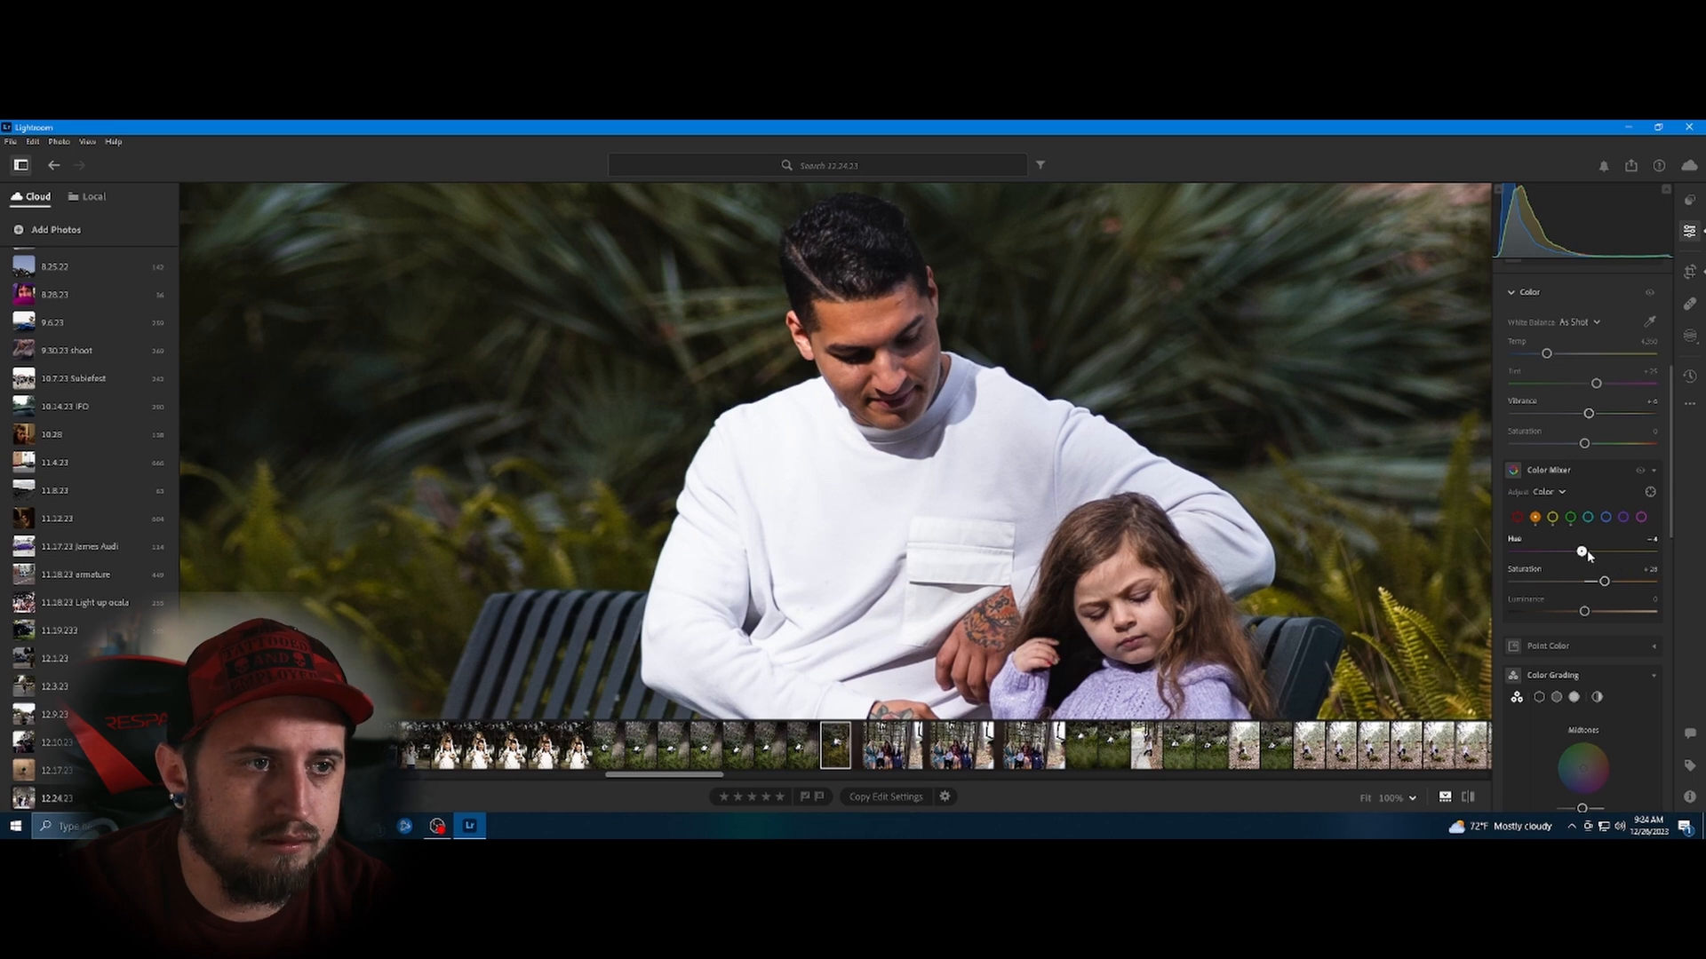
drag(1584, 612, 1577, 612)
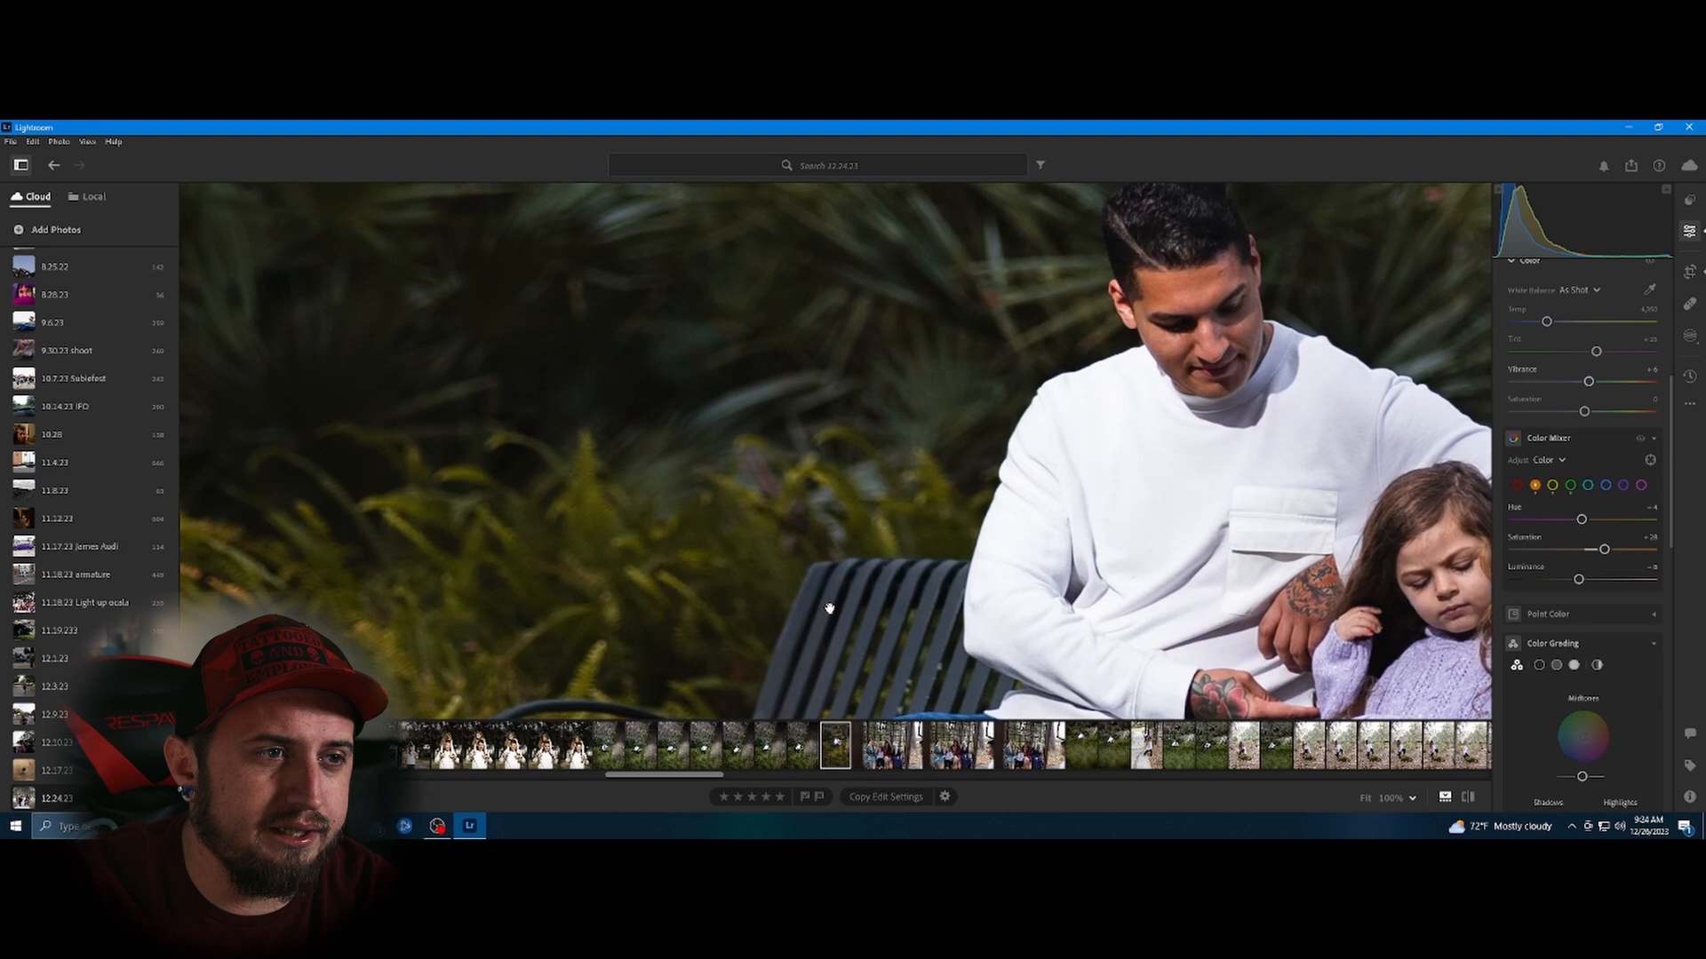
drag(924, 342, 811, 548)
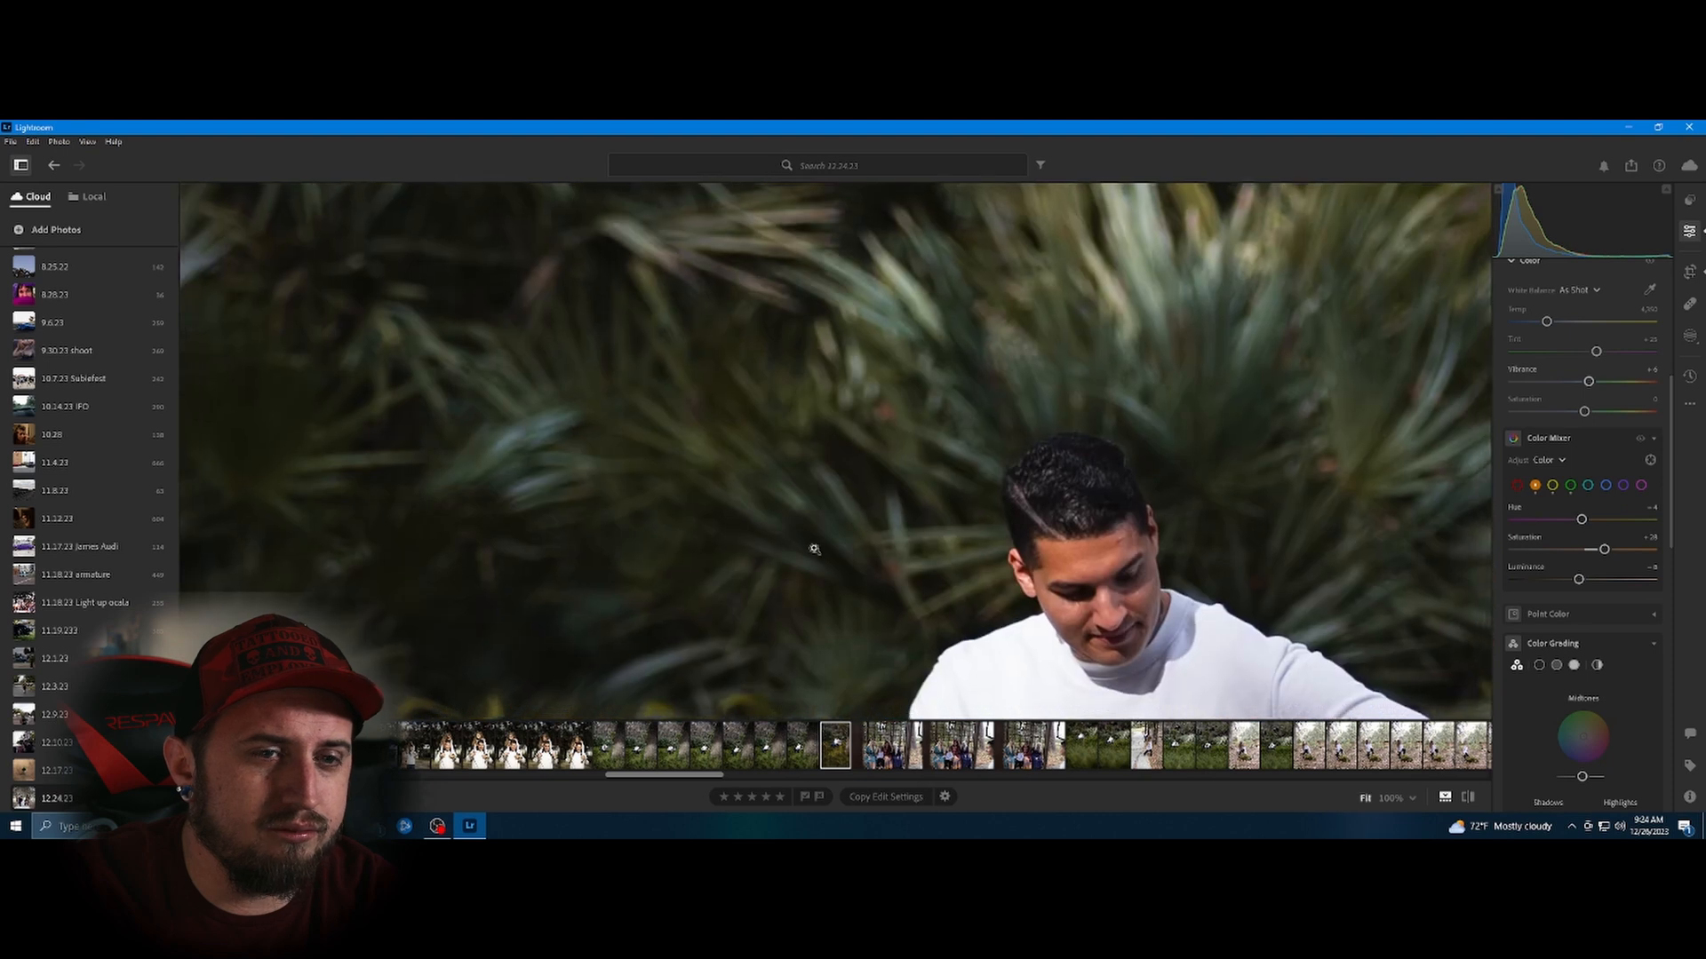
click(811, 548)
Shift the aqua Hue to about +7 in the Color Mixer and fine-tune that colour range on the background palms.
click(1589, 486)
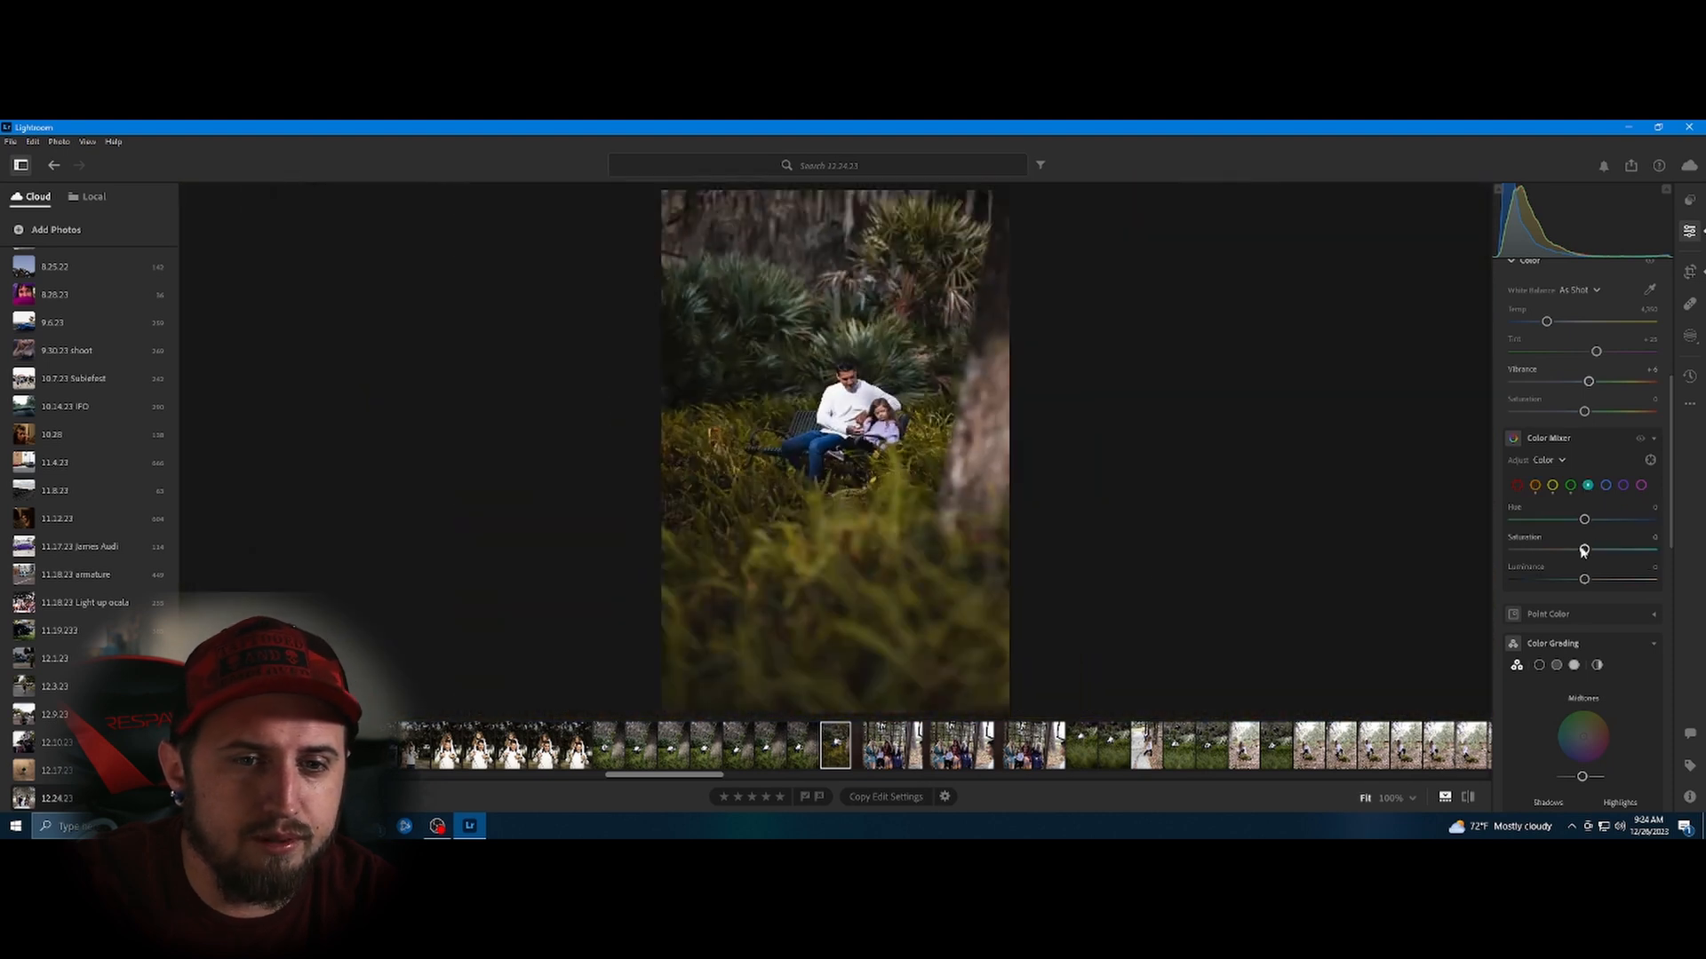
mouse_move(1582, 519)
mouse_down()
mouse_move(1655, 531)
mouse_move(1474, 503)
mouse_move(1629, 510)
mouse_move(1505, 497)
mouse_move(1590, 515)
mouse_up()
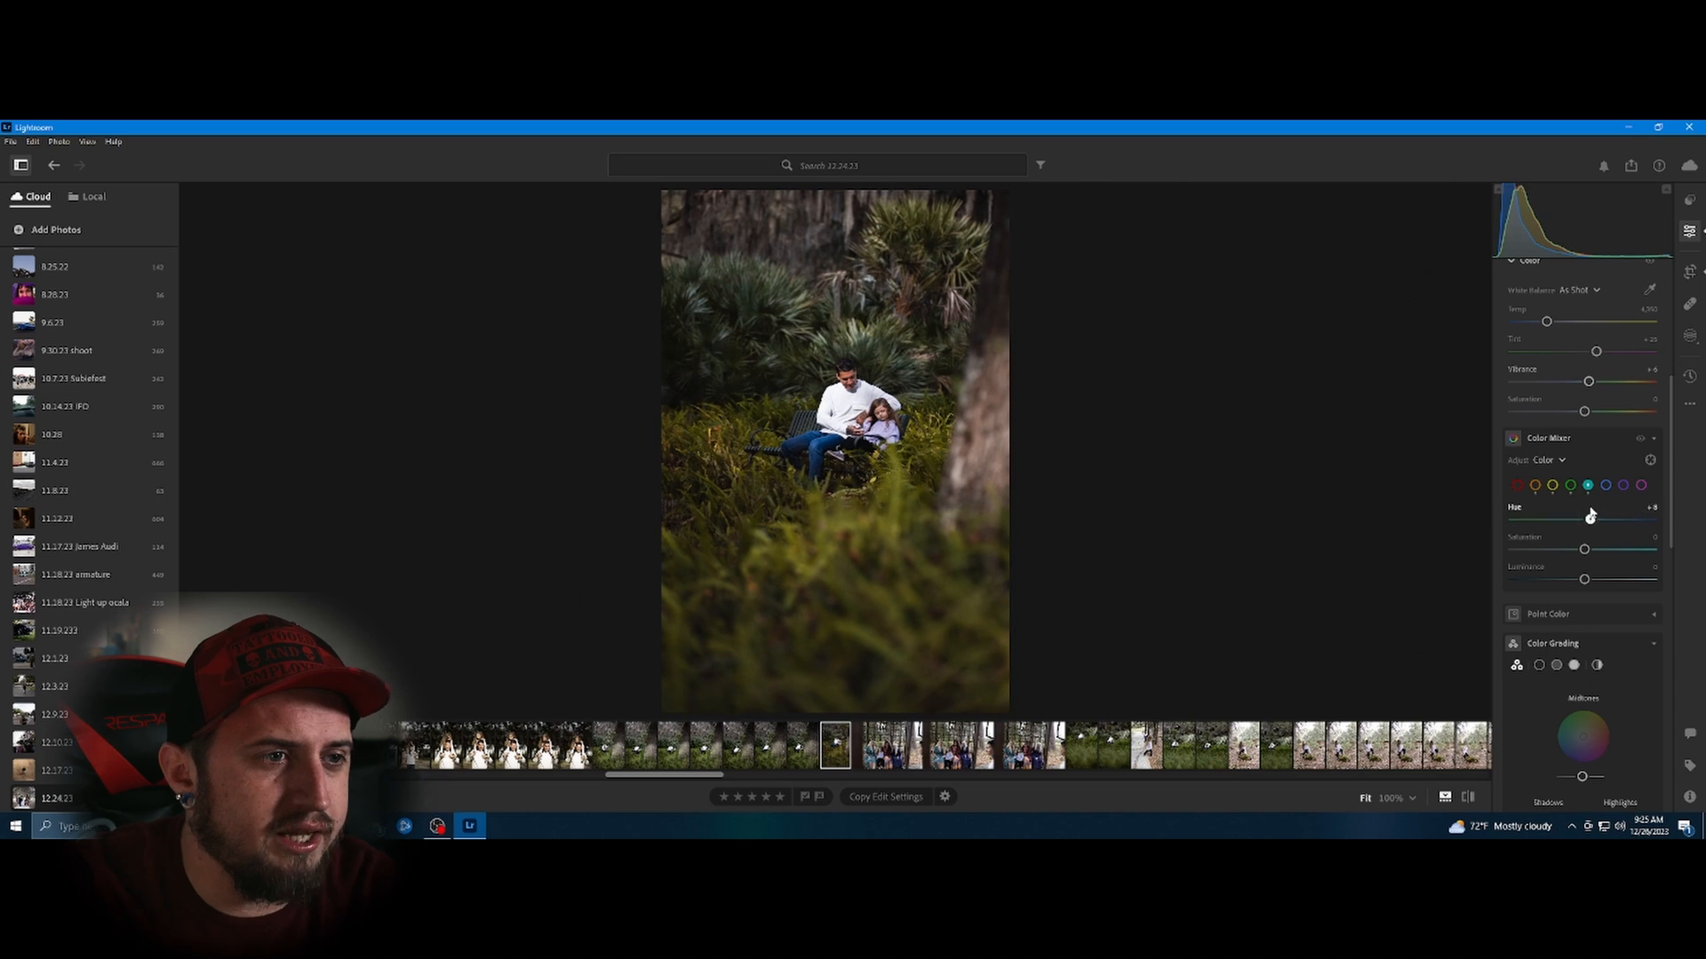
click(890, 349)
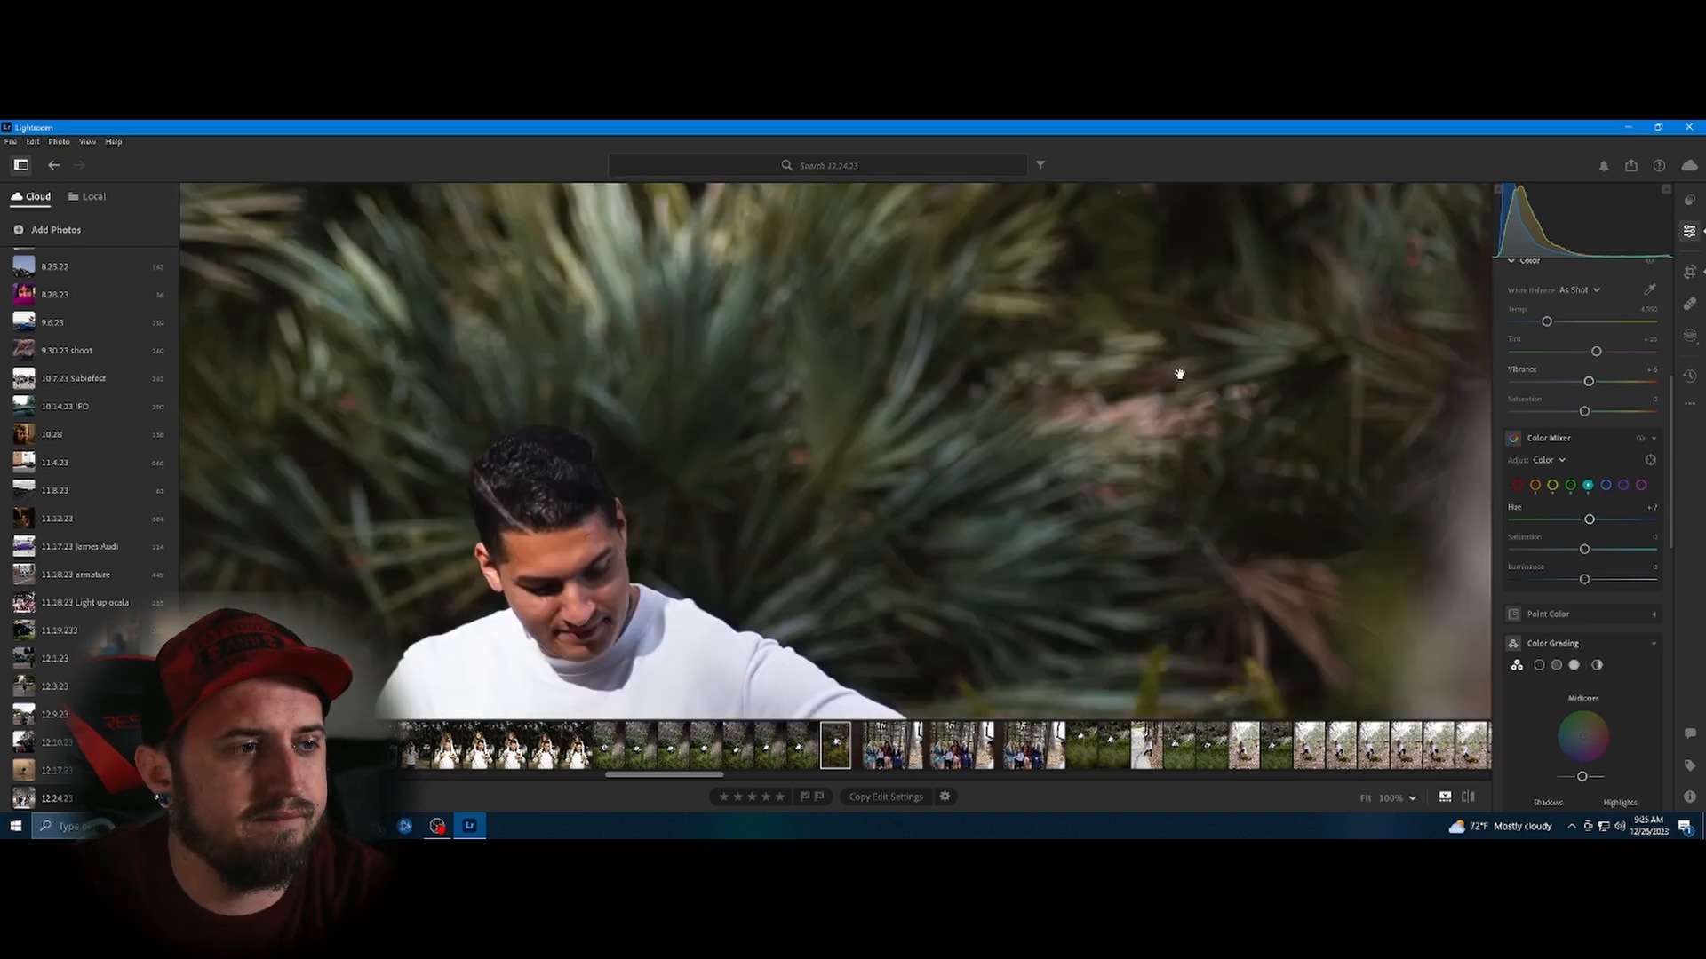
drag(1589, 520, 1565, 582)
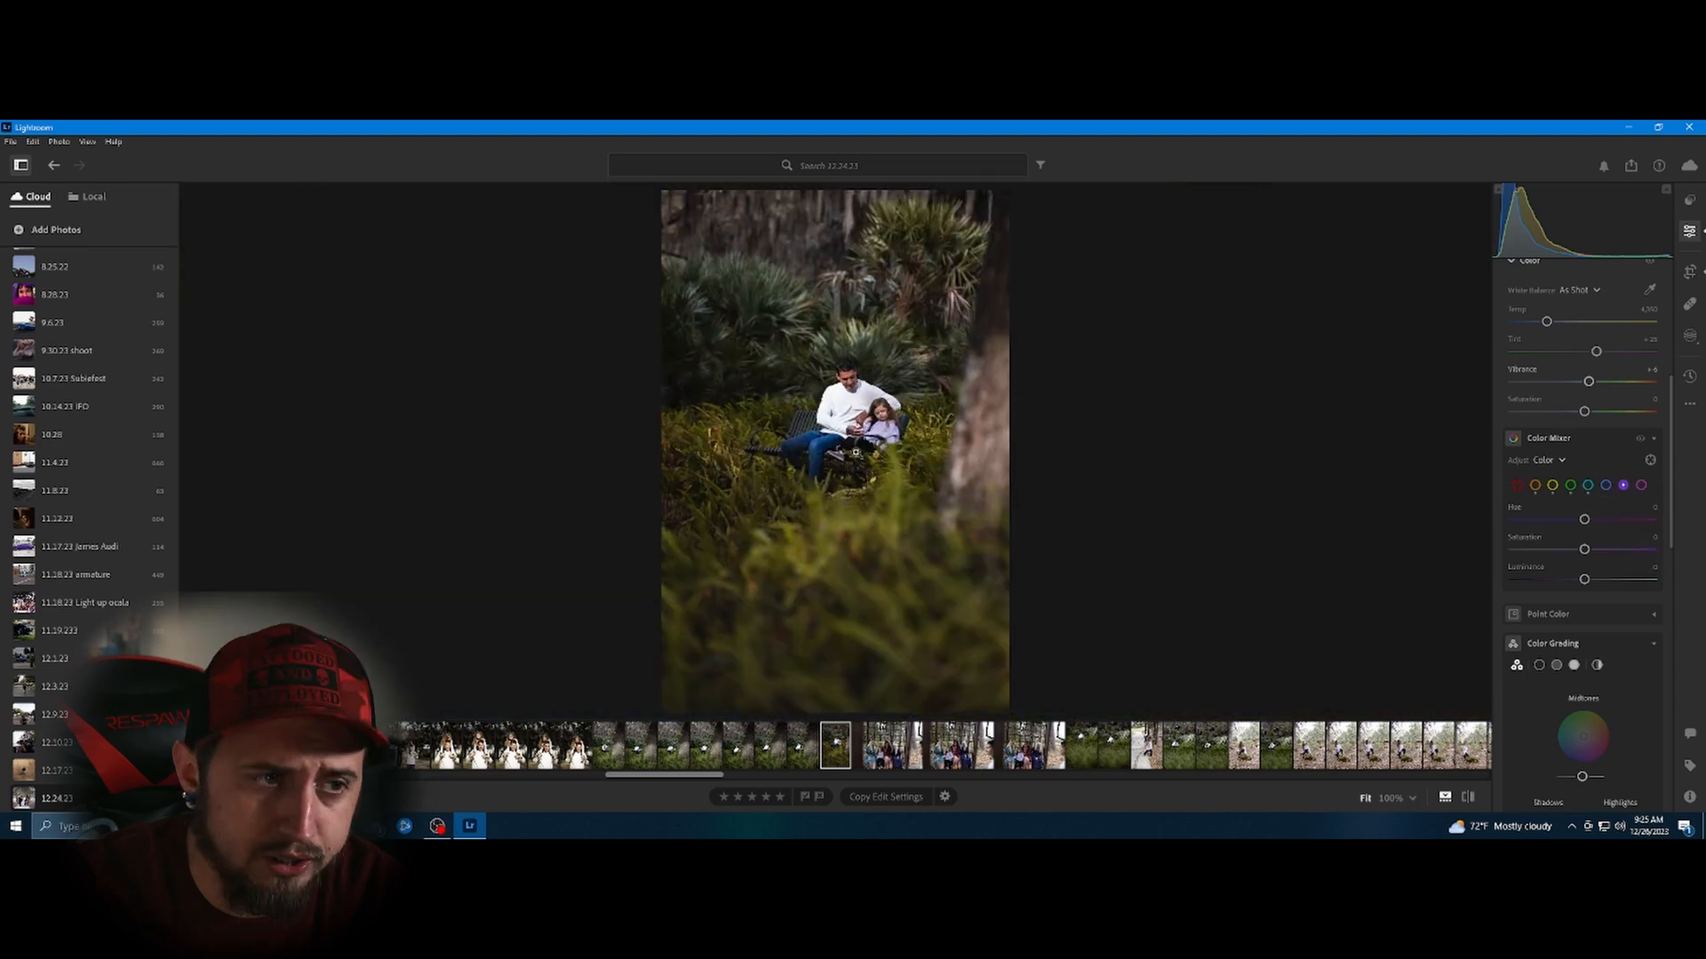
Set the photo's effects to slightly negative Texture, Clarity about +11 and Dehaze about +8.
scroll(1559, 681, down, 10)
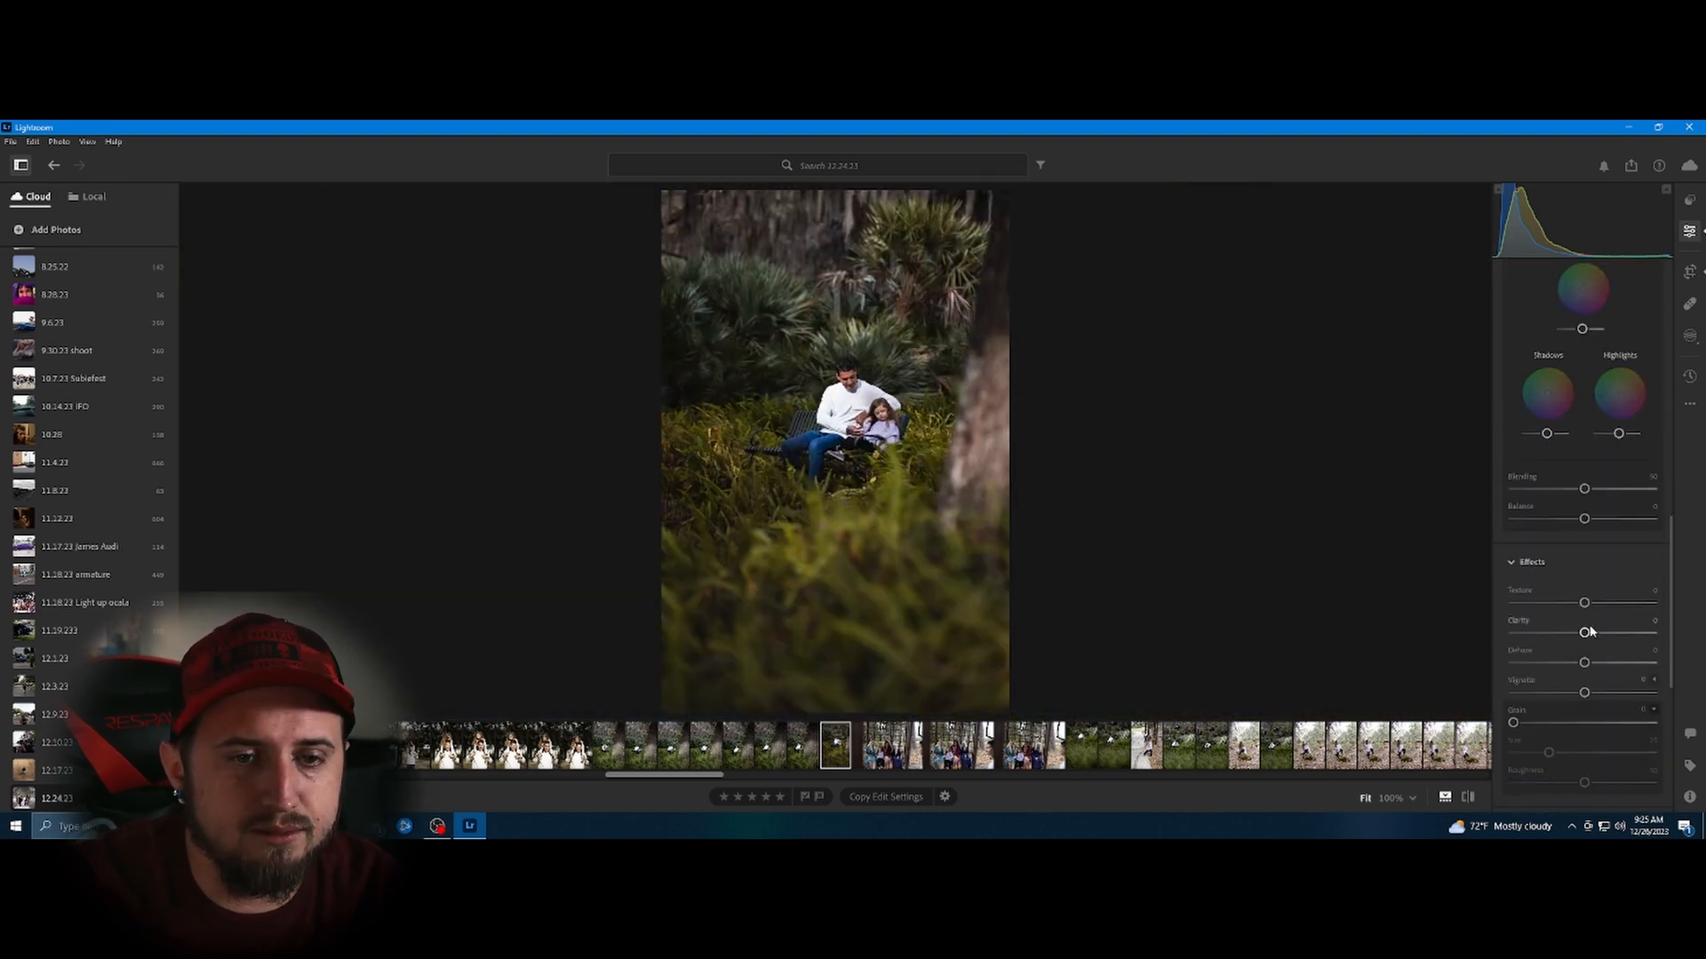
drag(1584, 633, 1578, 609)
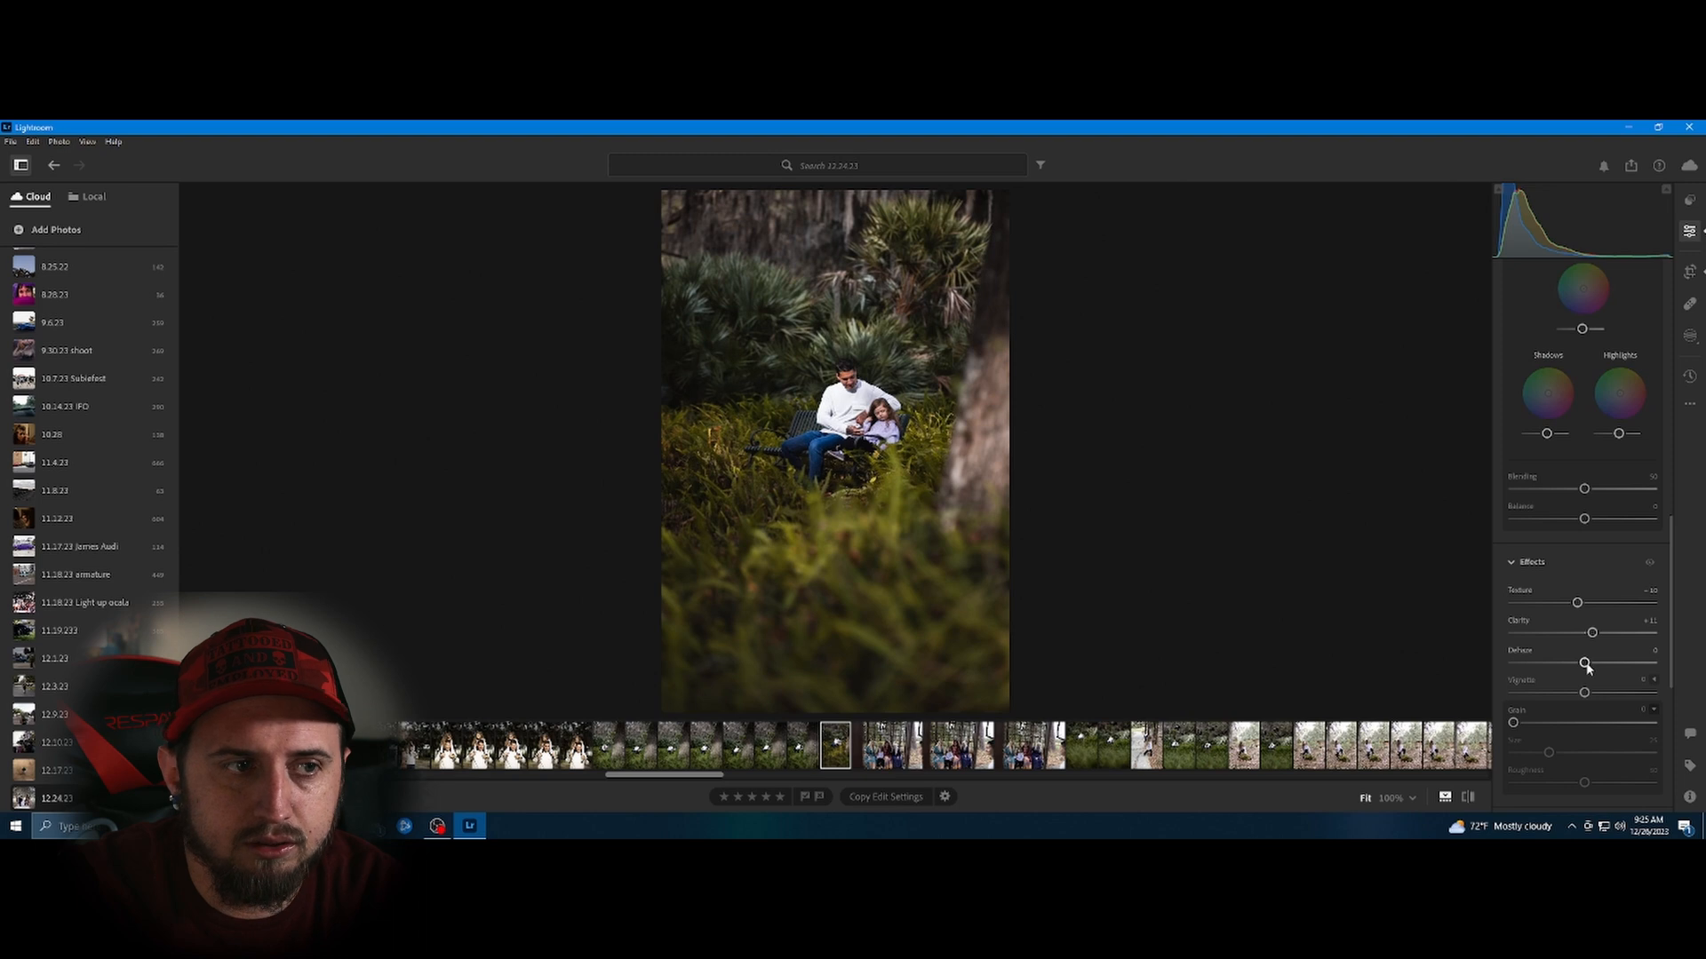
drag(1586, 666, 1600, 665)
Raise the sharpening Masking past its midpoint and slightly increase the Sharpening amount.
scroll(1547, 727, down, 3)
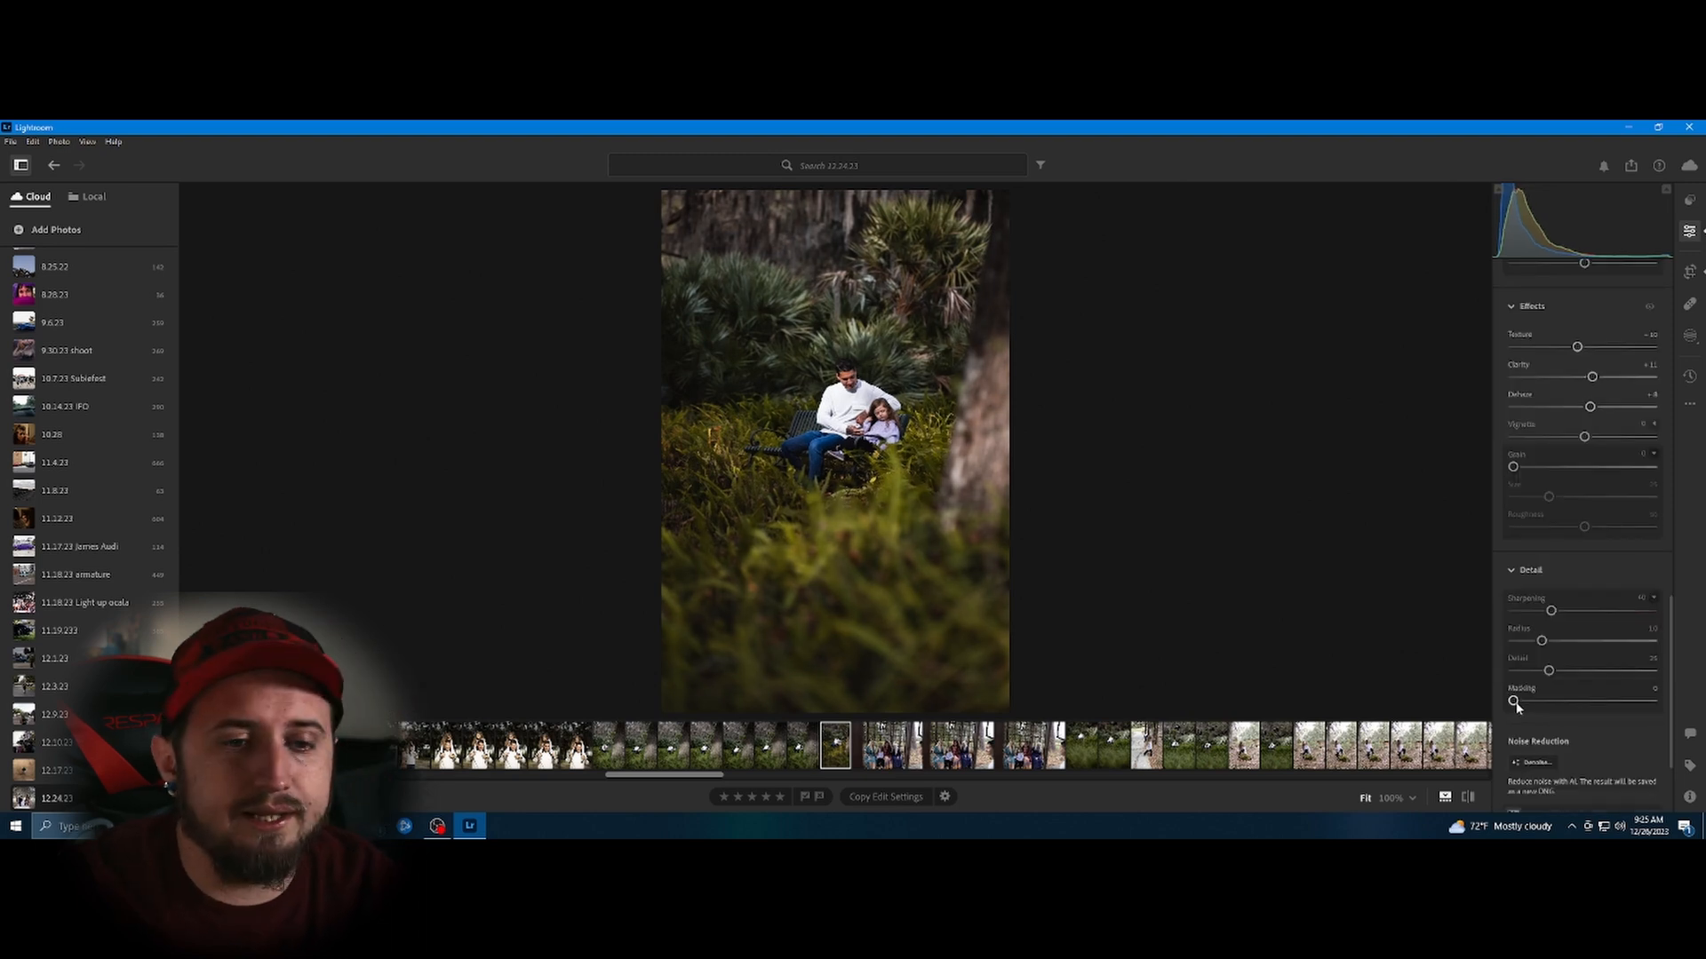
drag(1515, 703, 1599, 706)
drag(1551, 611, 1560, 612)
click(834, 367)
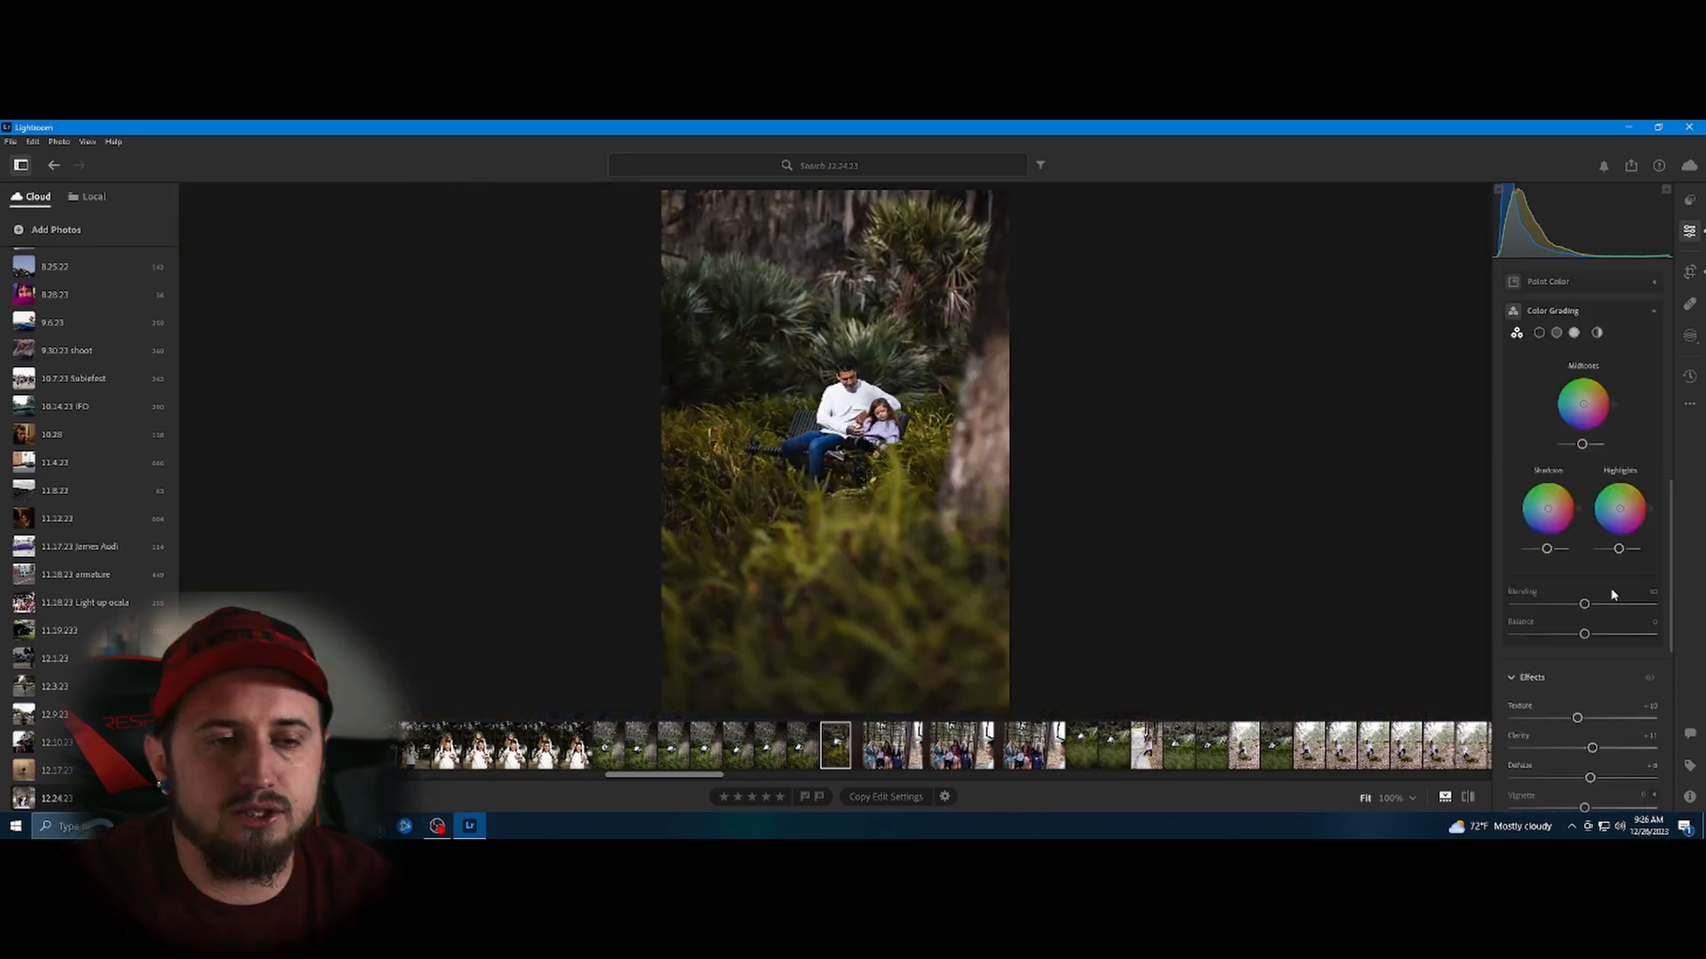
Create a subject mask of the father and child on the bench and check its overlay up close.
scroll(1605, 593, up, 3)
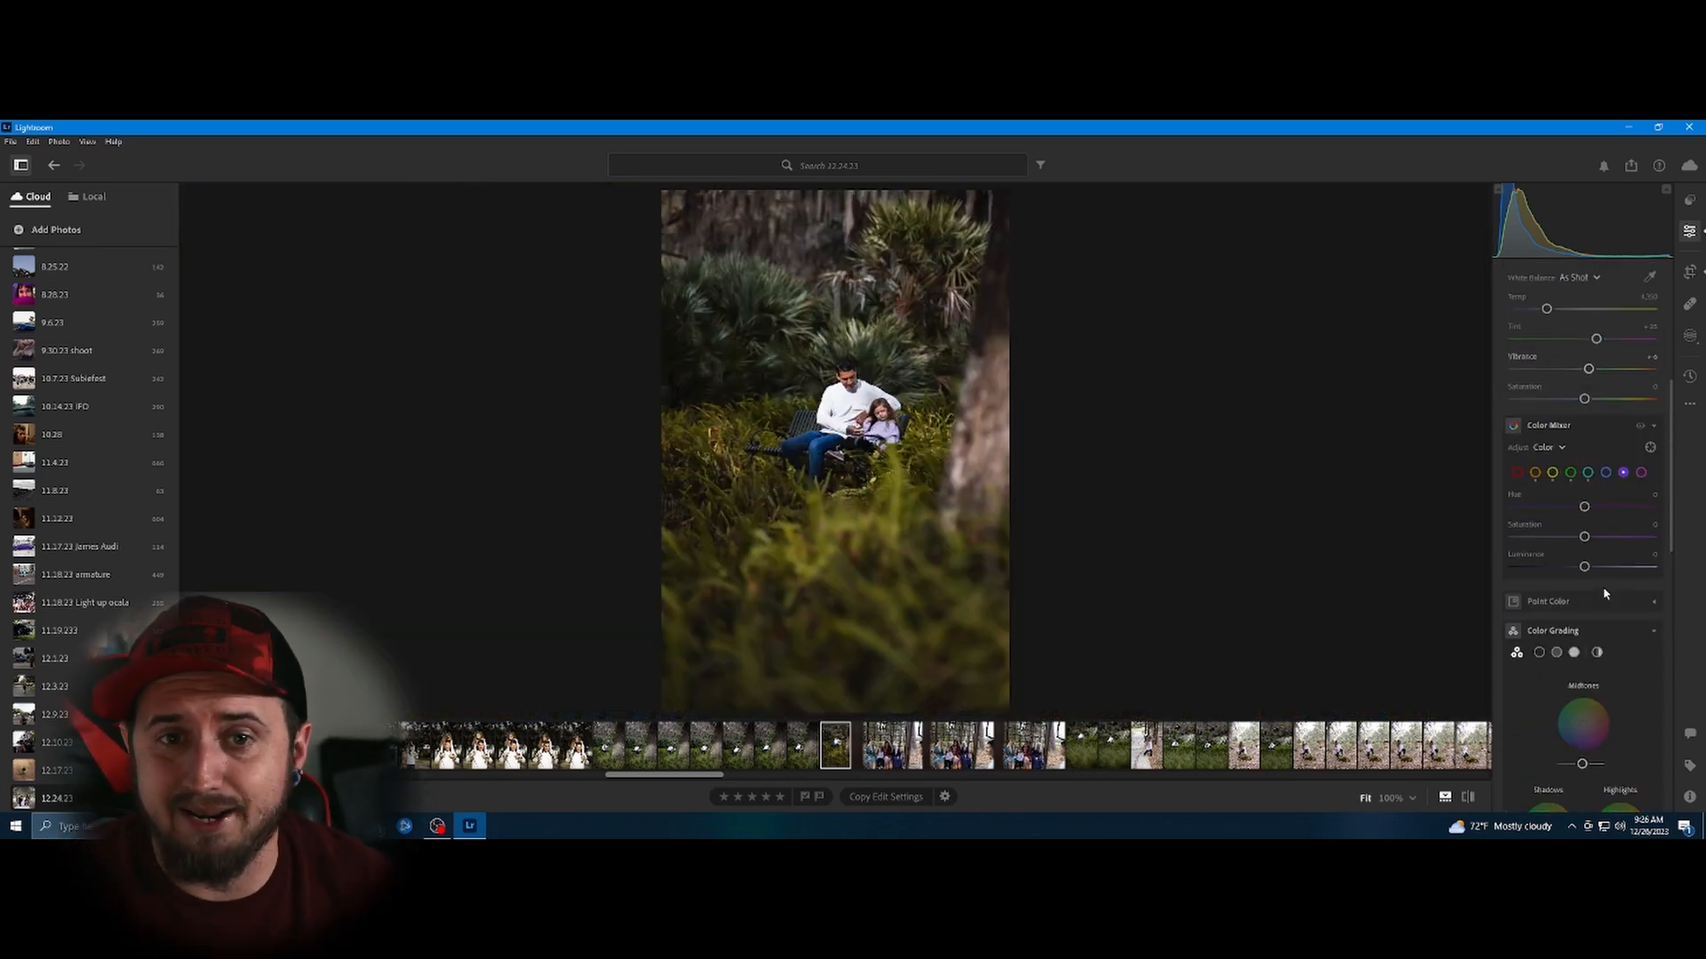
click(1691, 344)
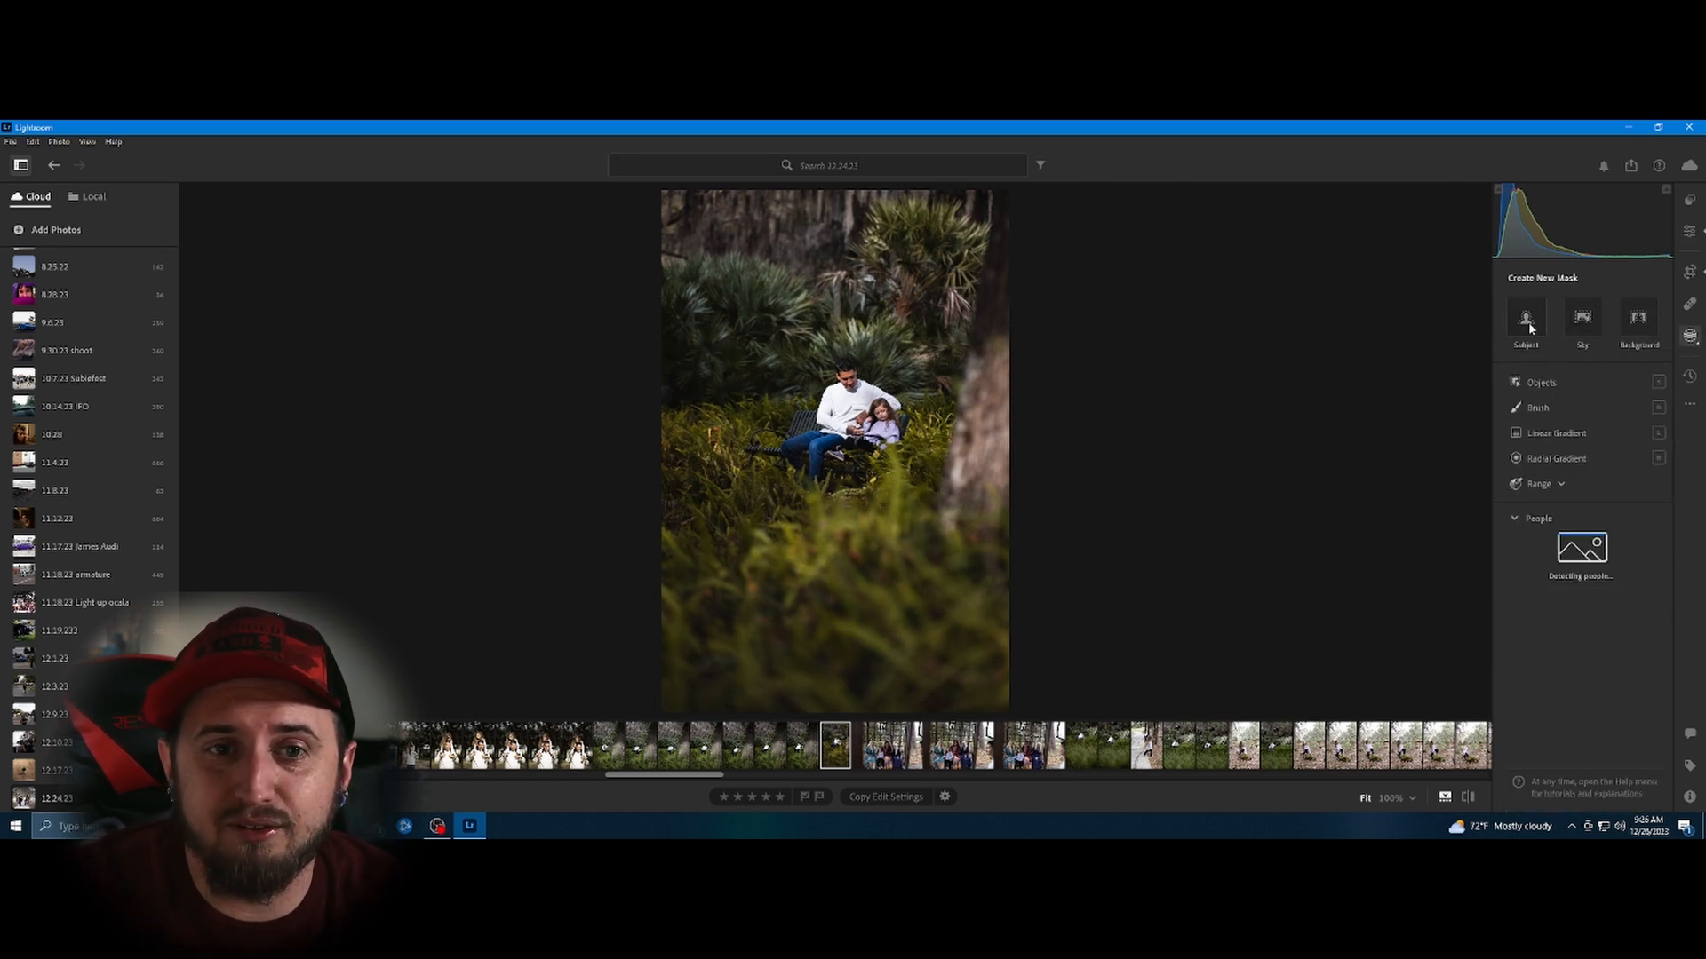
click(1526, 320)
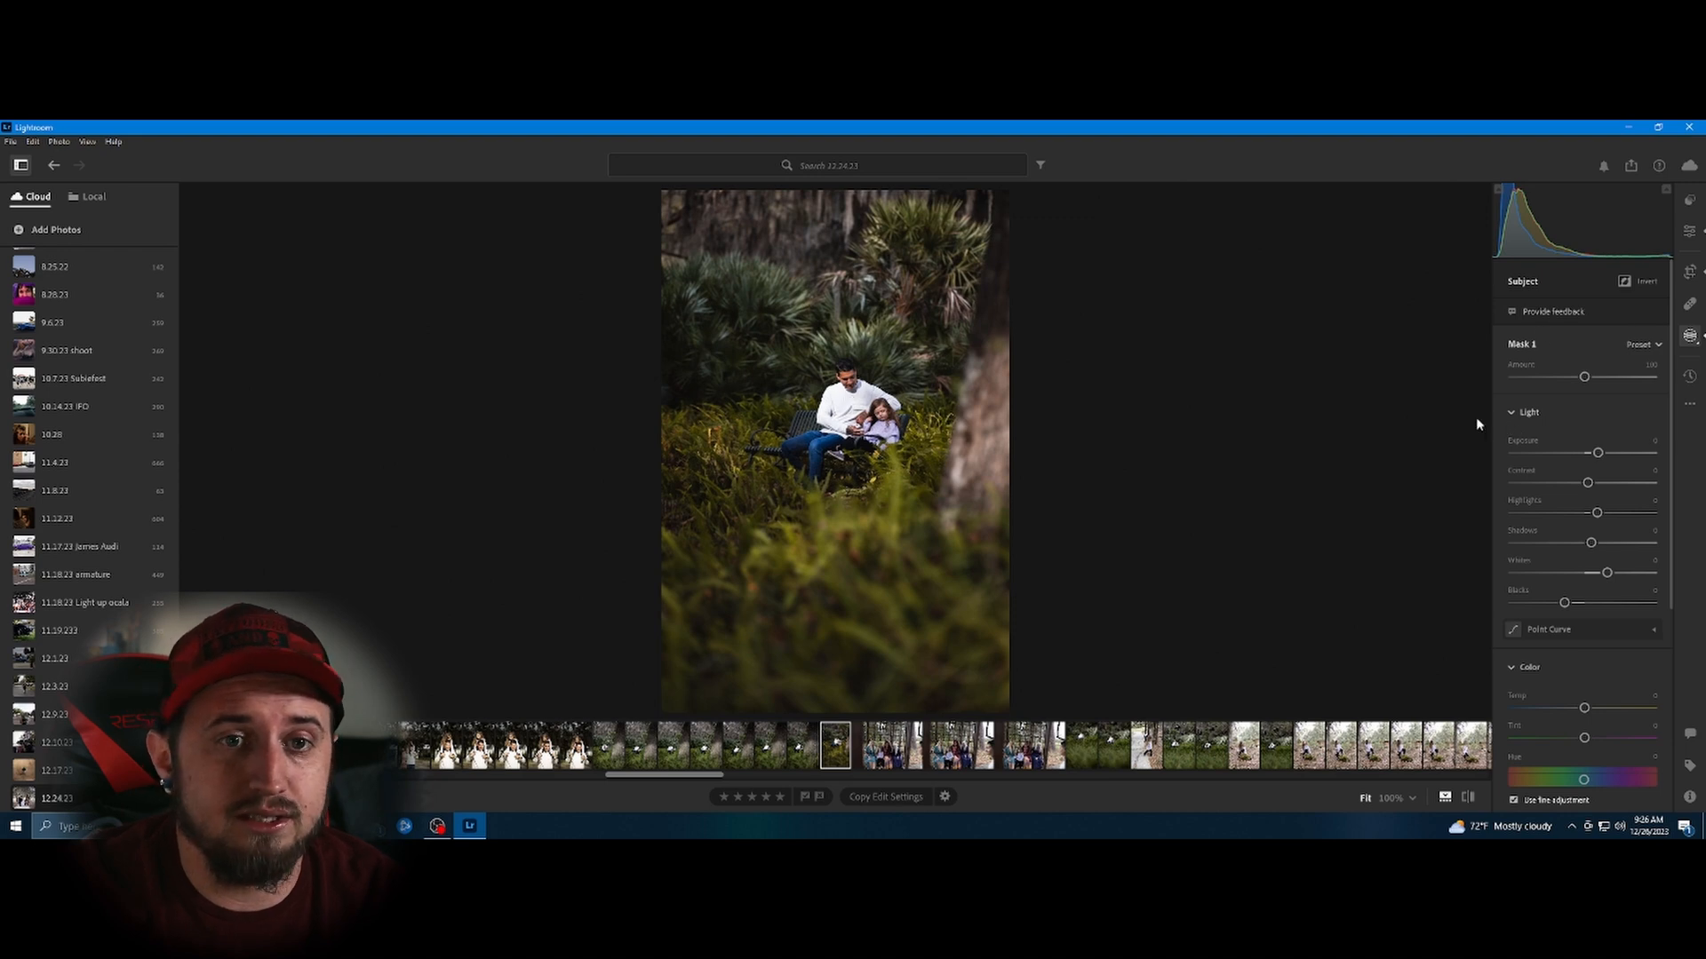
click(842, 433)
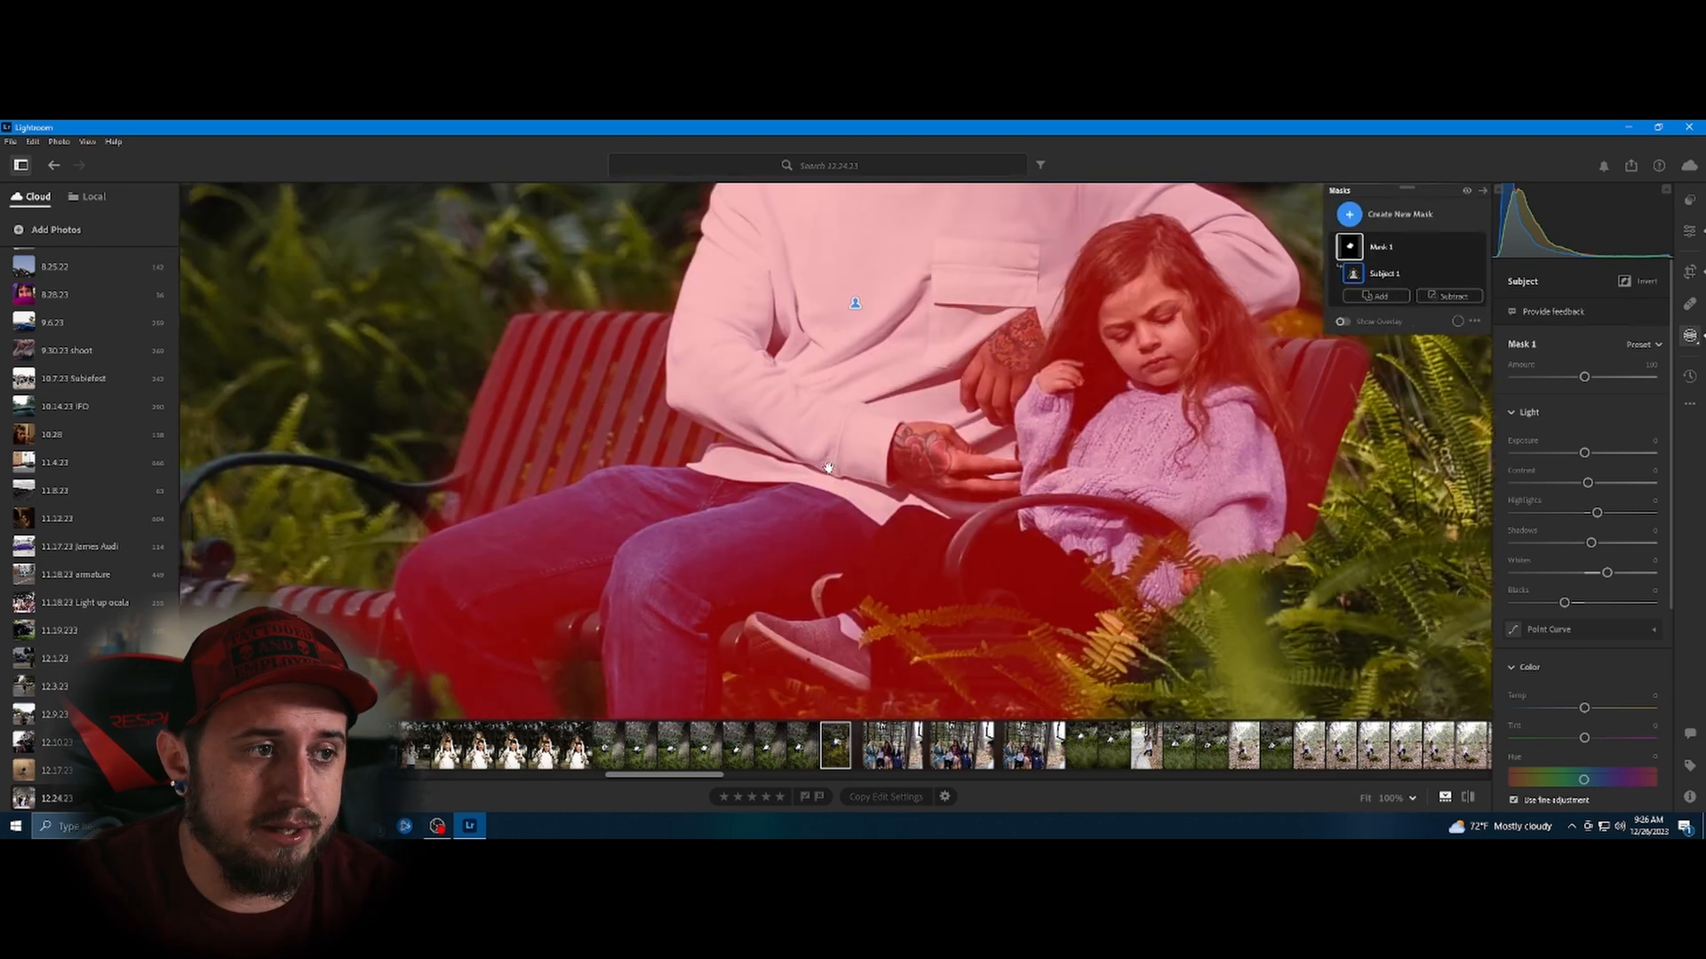
click(830, 460)
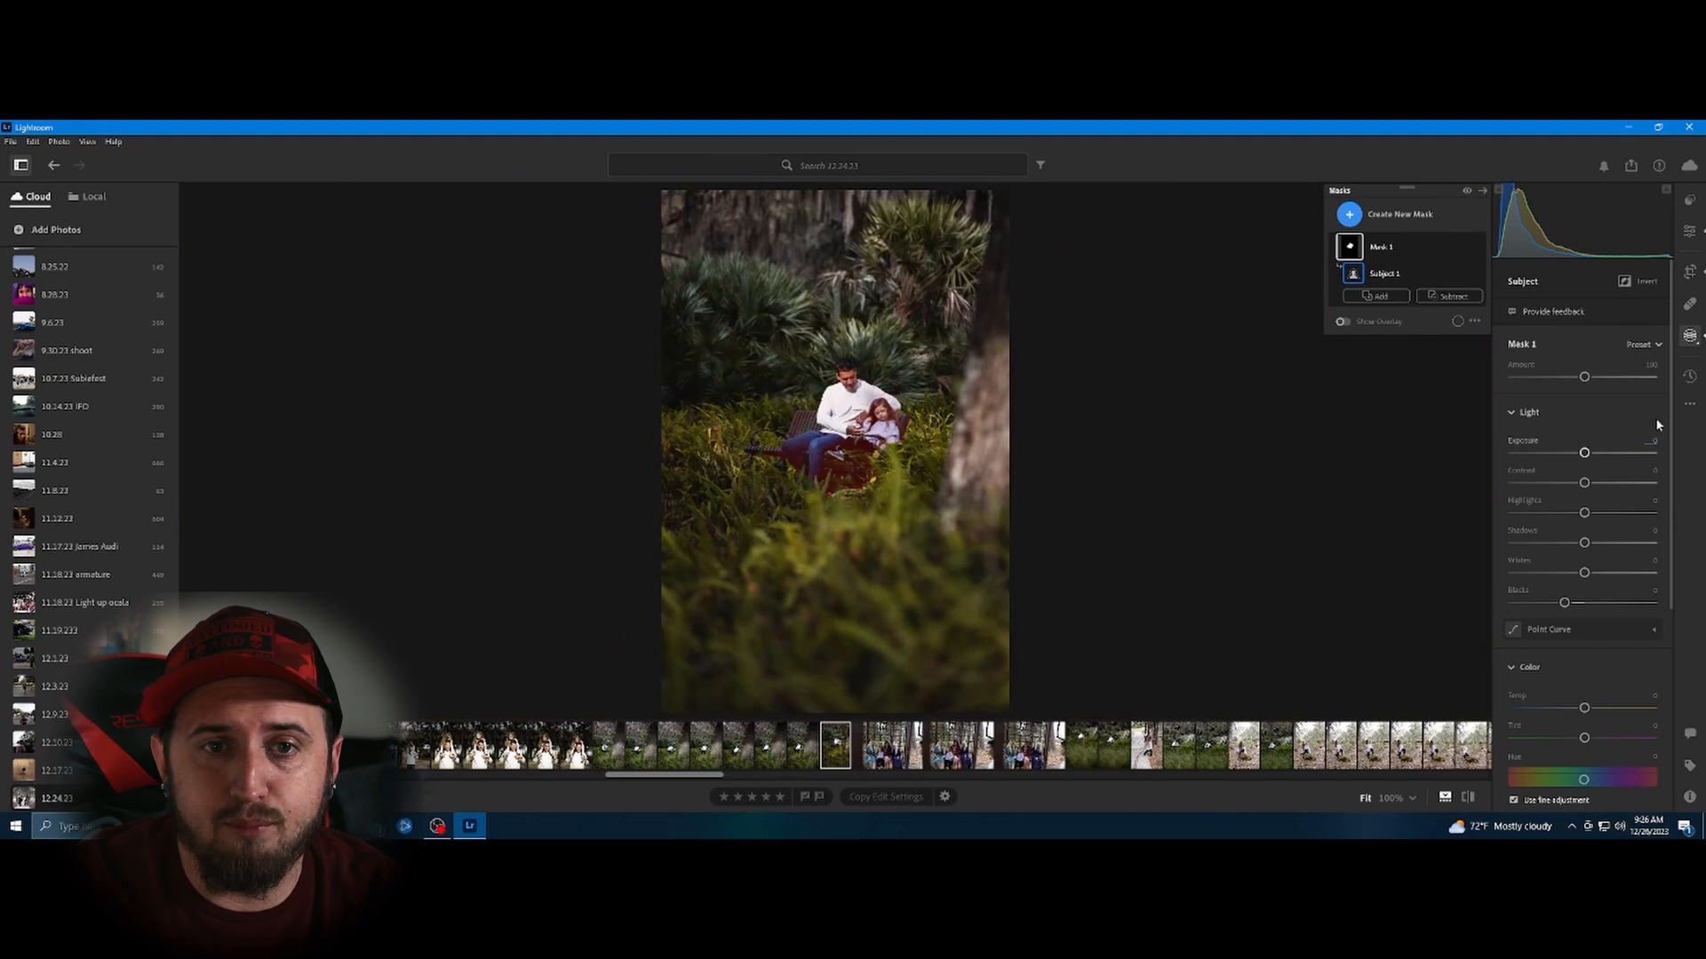
Try darkening the surroundings by inverting the subject mask and lowering its Exposure to about -0.32.
click(1624, 281)
drag(1584, 453, 1578, 454)
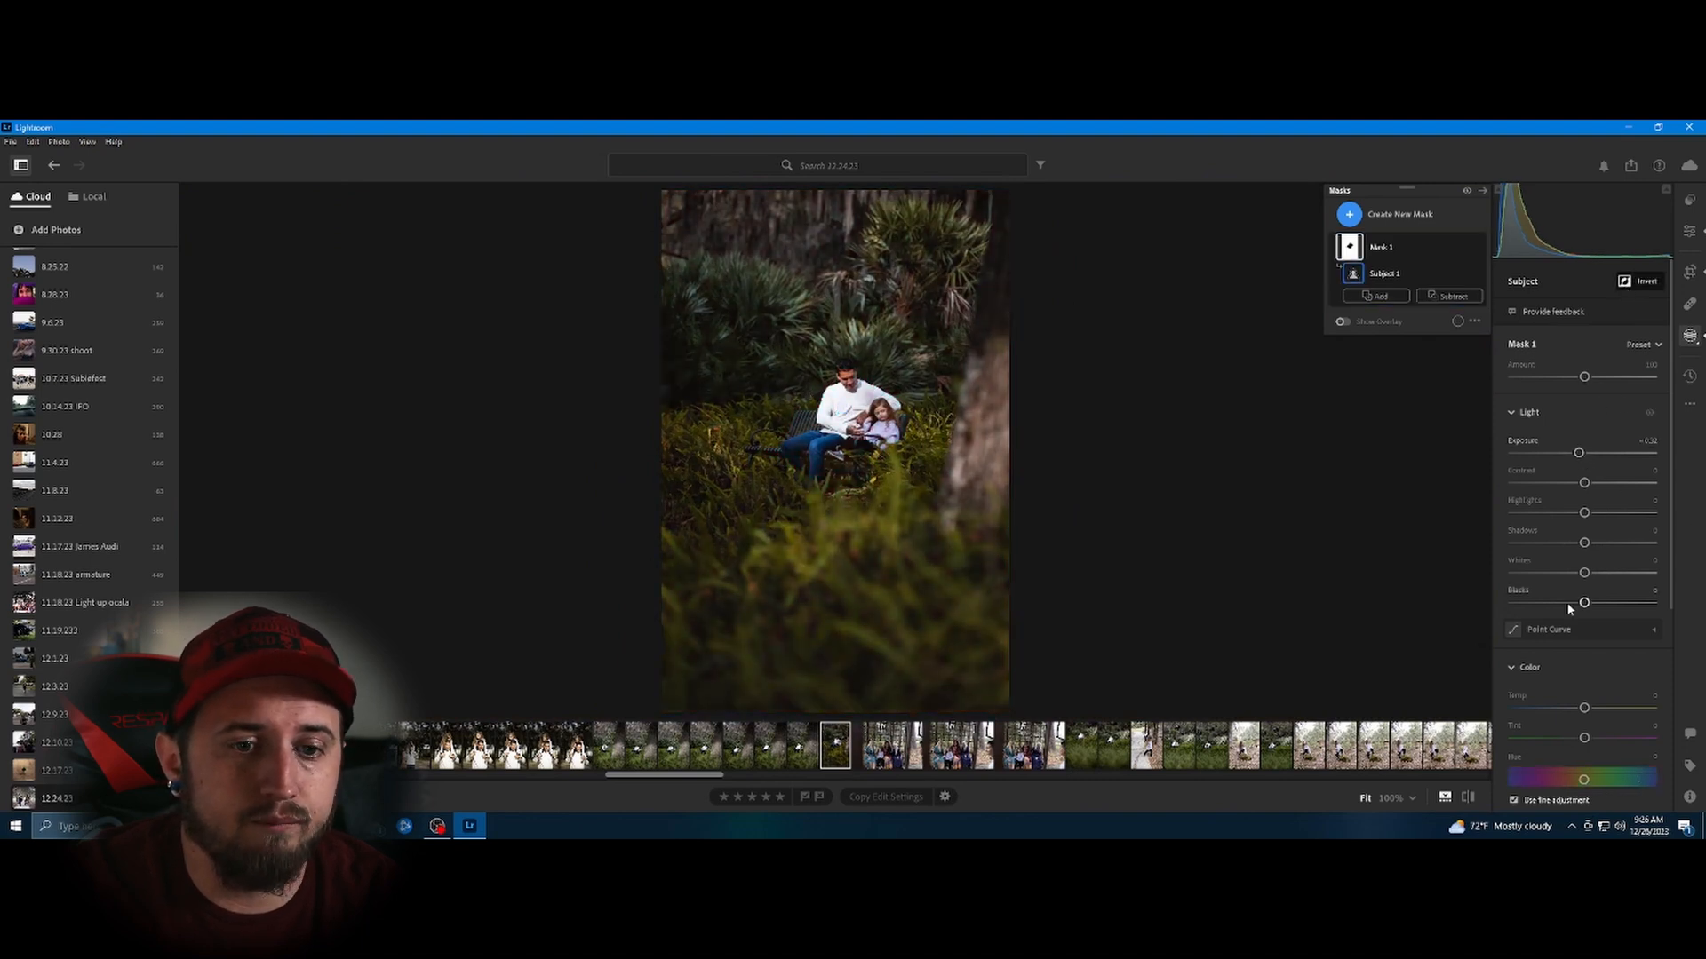
double_click(1579, 453)
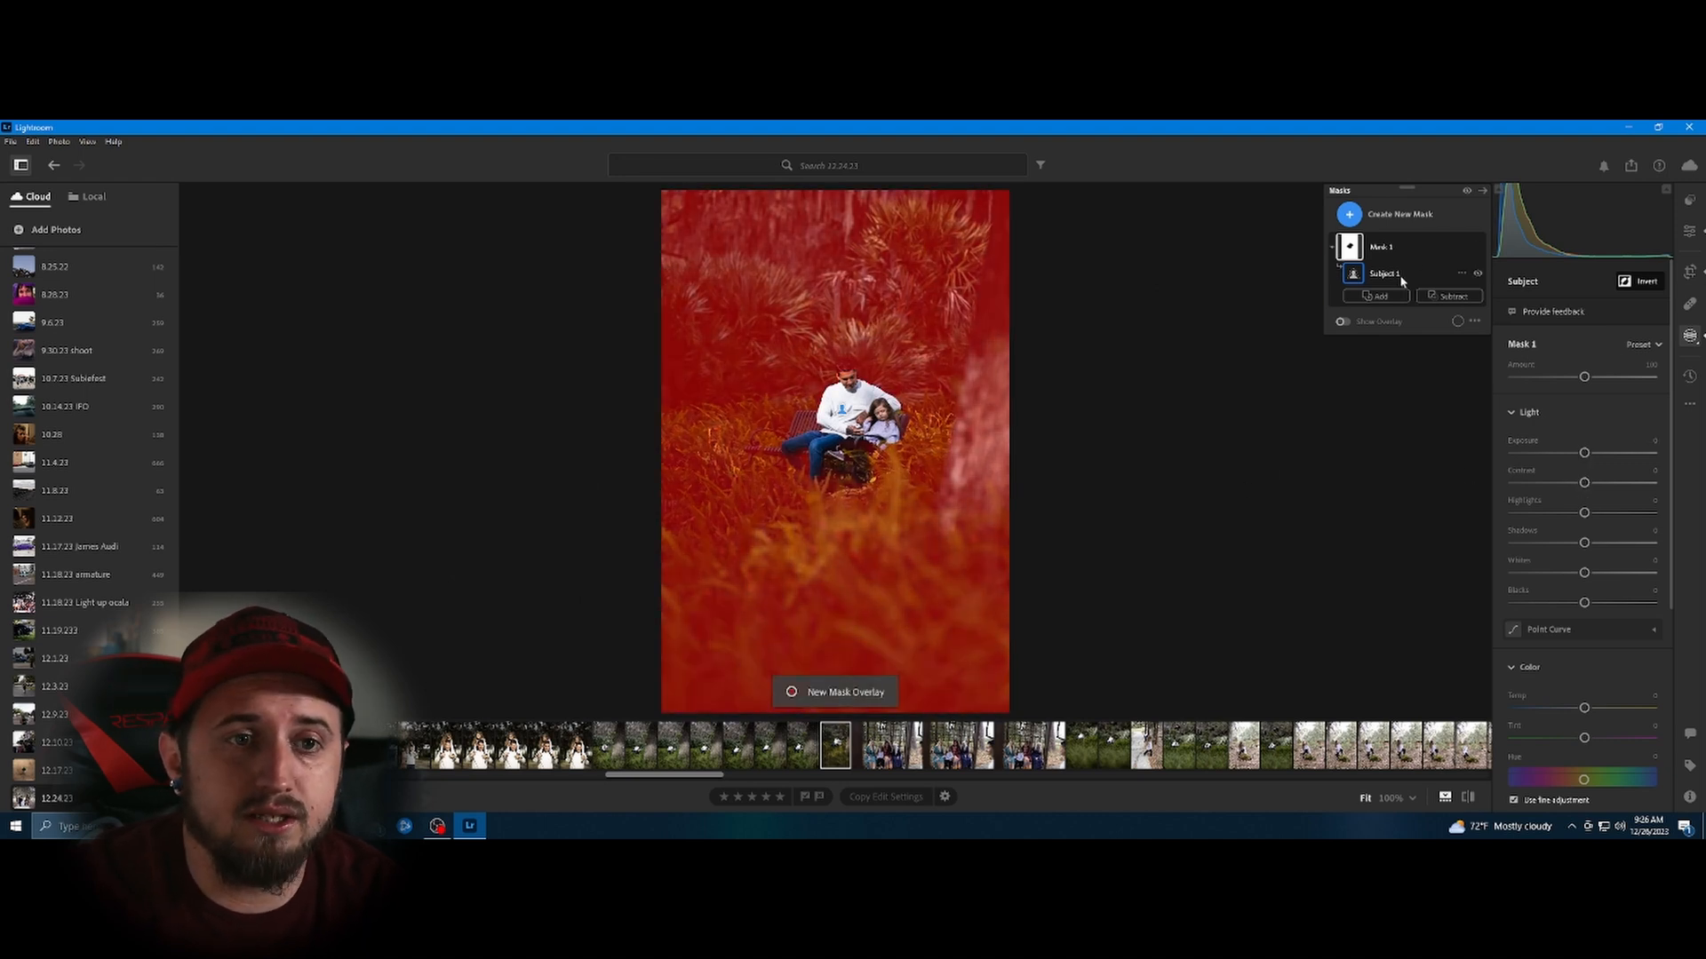
click(1648, 280)
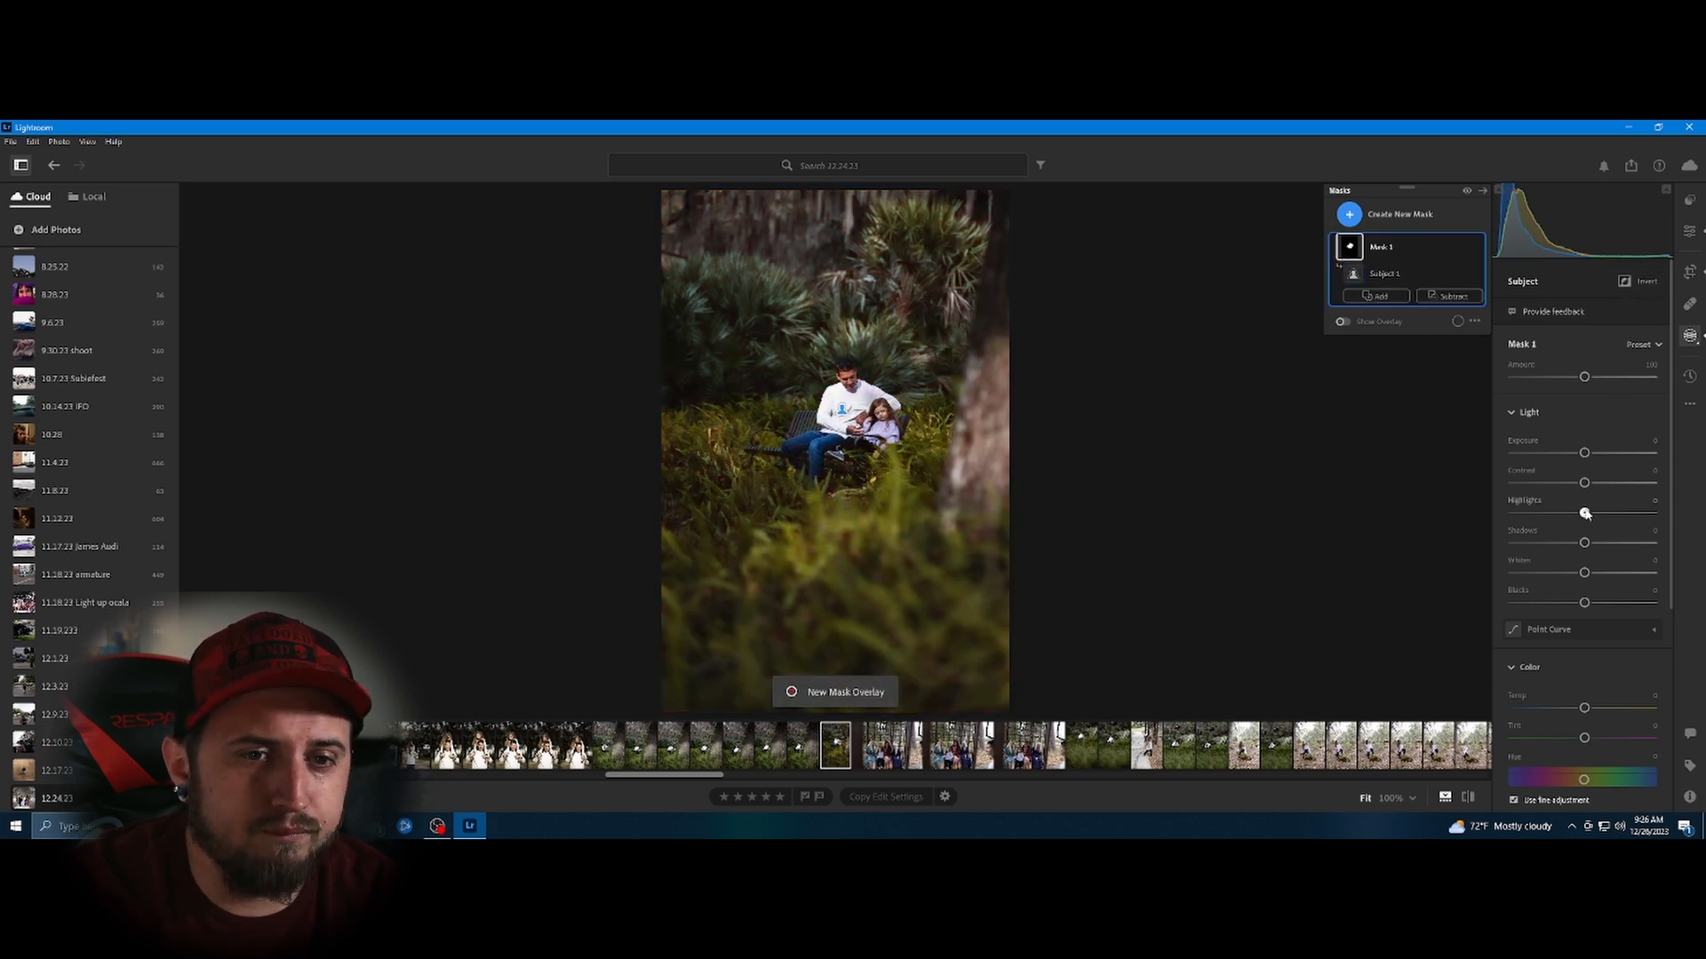
Set the subject mask's Shadows to about +13 and Clarity to about -7, lower its Texture slightly, and leave masking.
drag(1584, 542, 1594, 551)
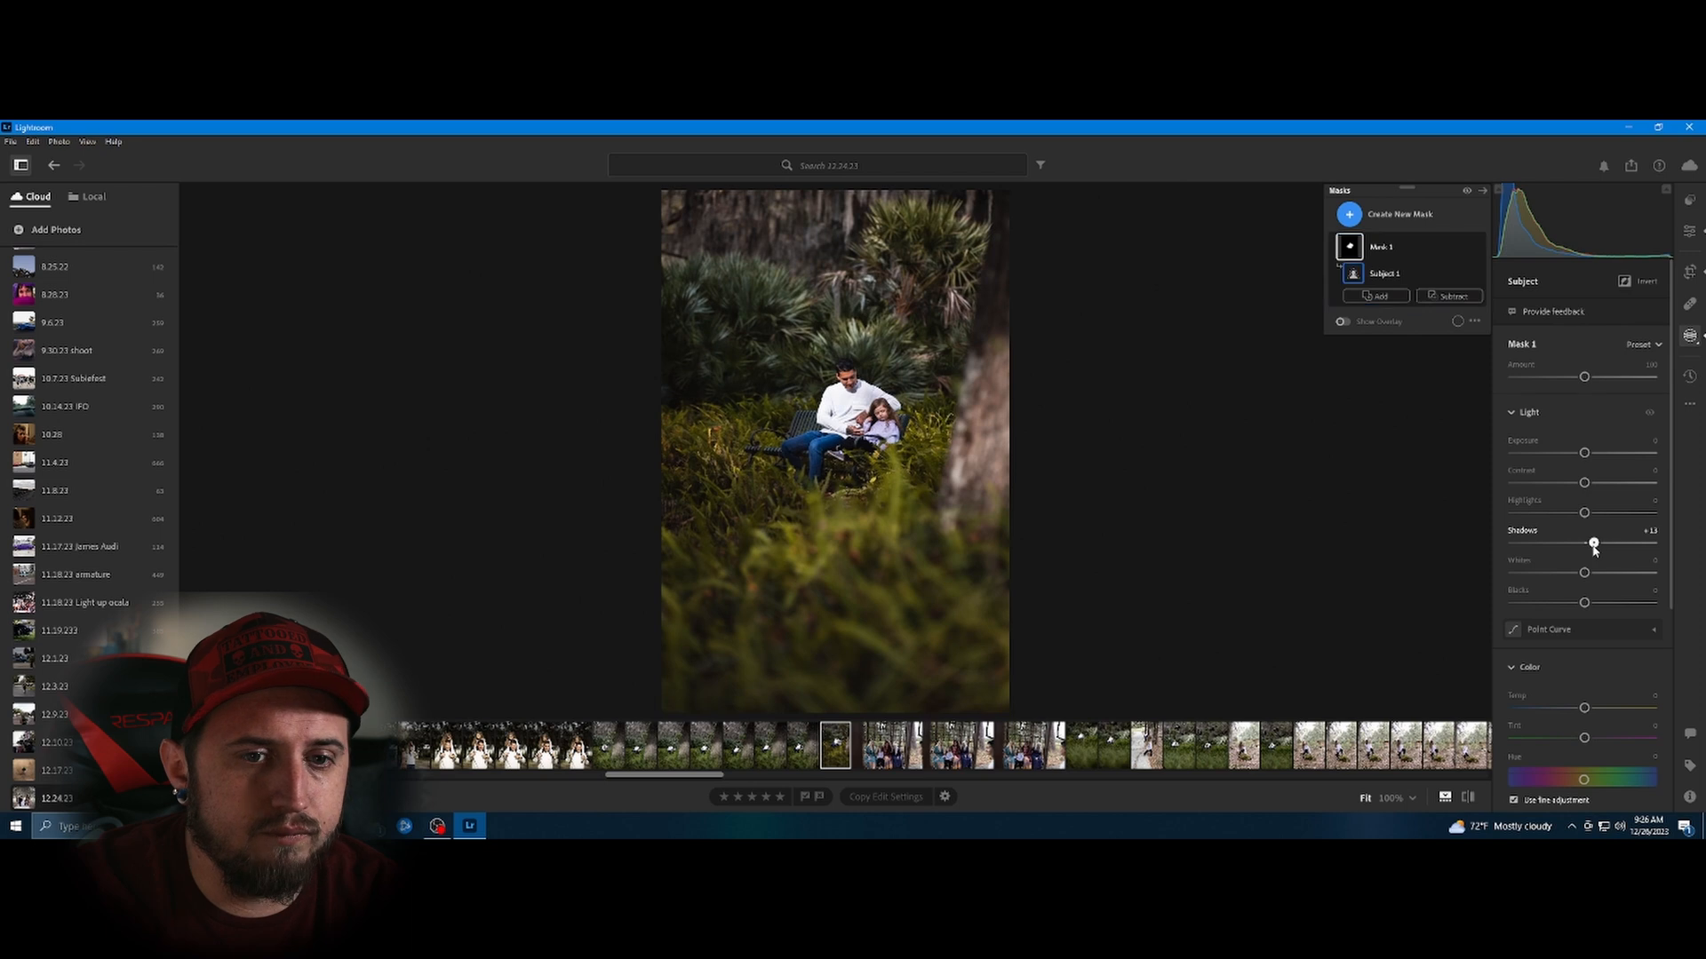
scroll(1595, 568, down, 3)
drag(1582, 667, 1578, 667)
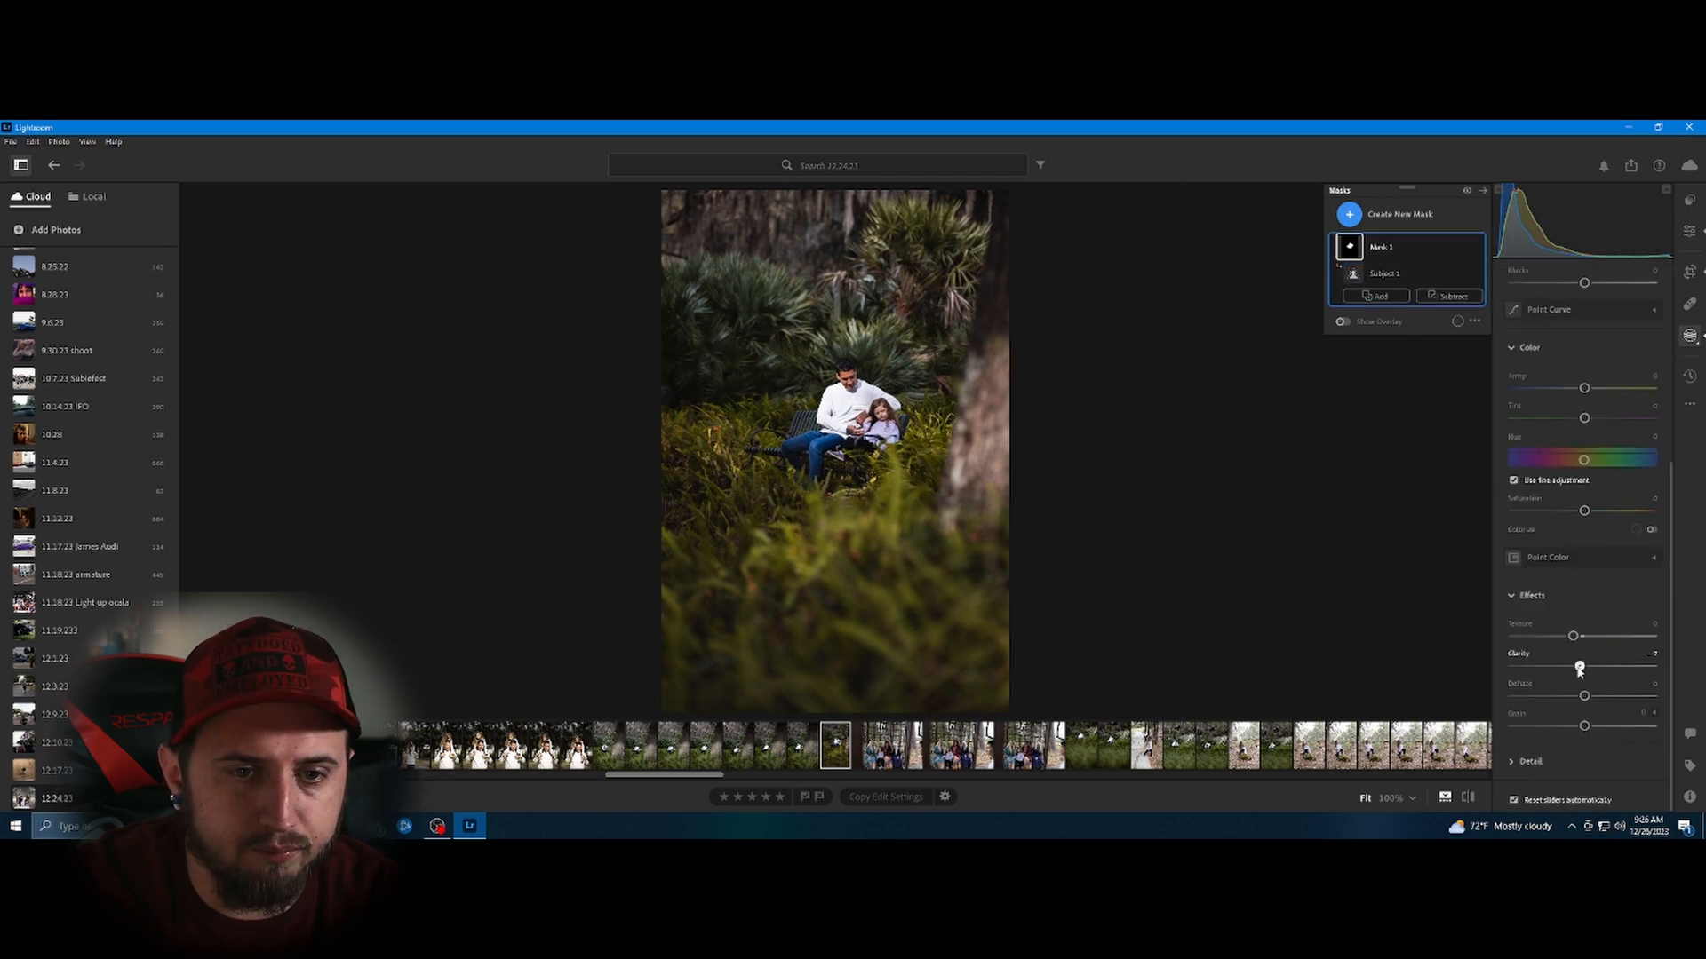
click(1689, 230)
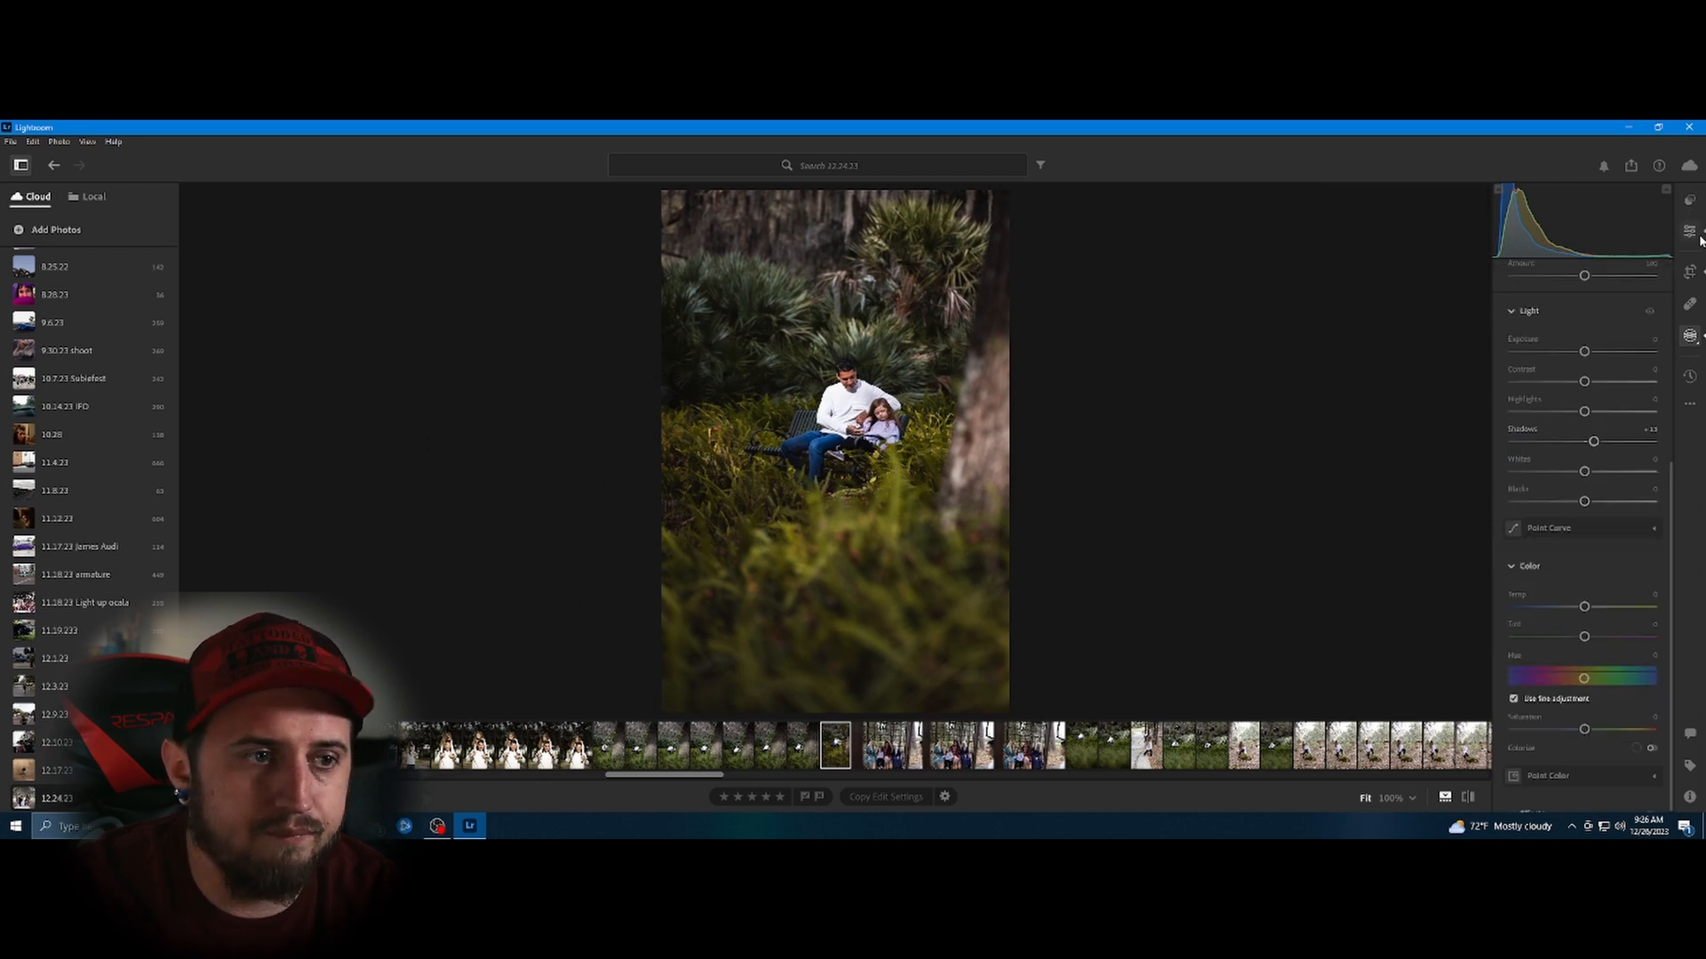
Examine the edited father and child up close and return to the full photo view.
click(851, 379)
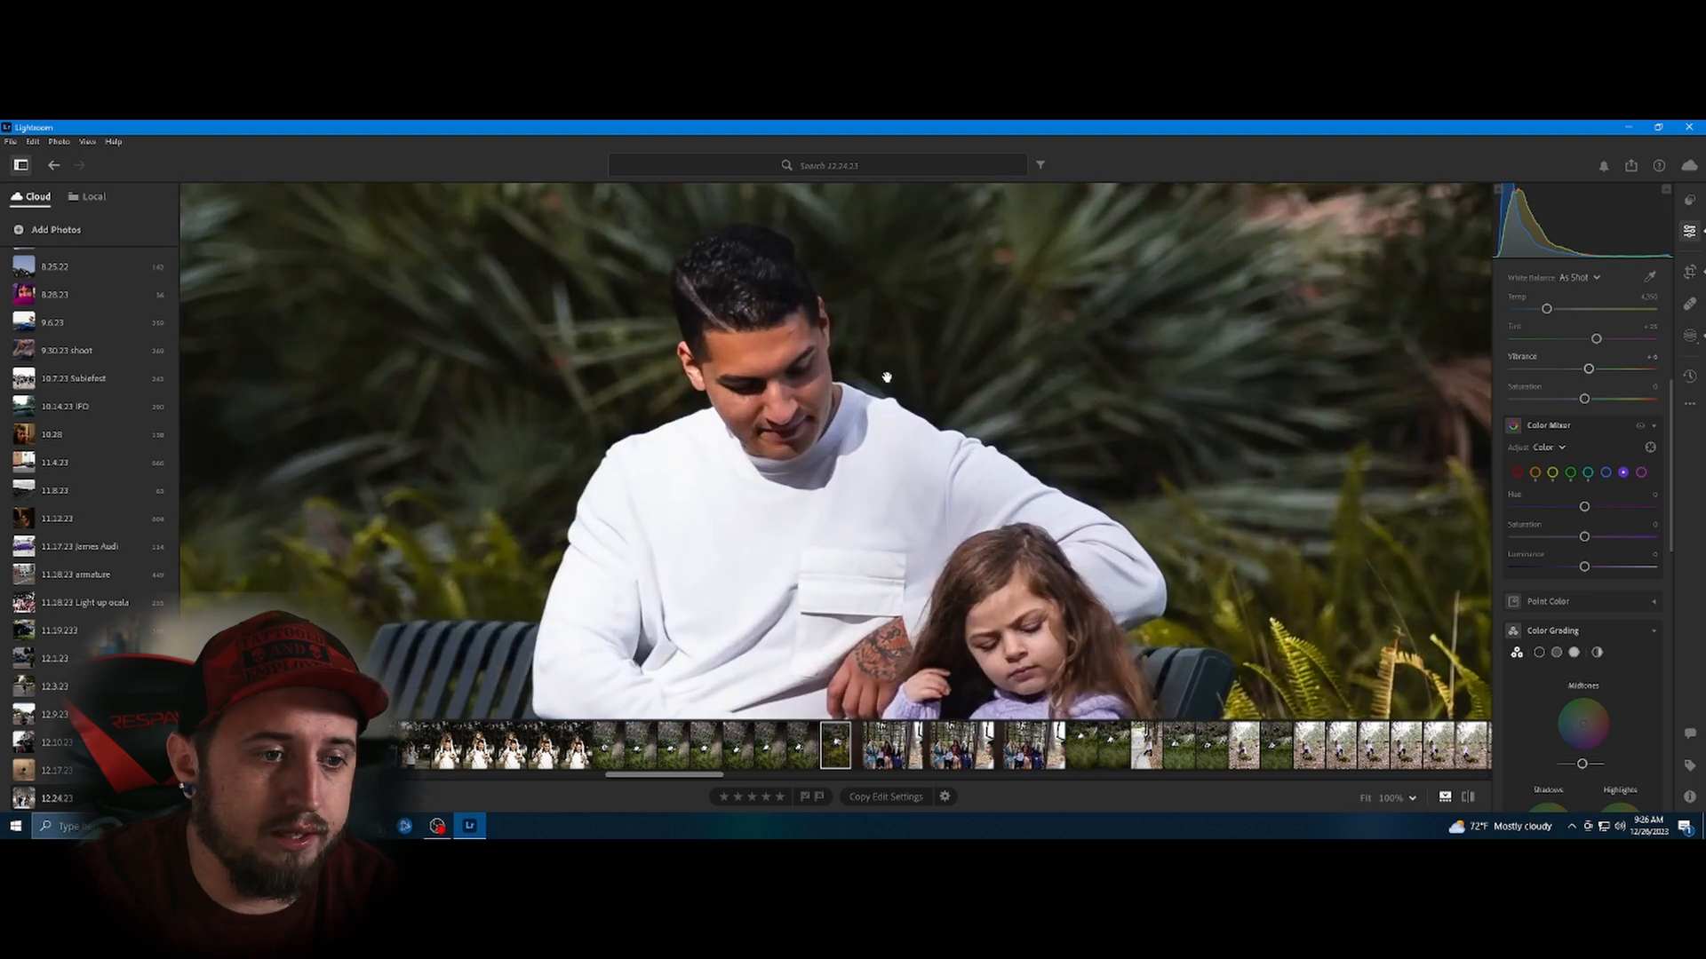
drag(930, 498, 866, 387)
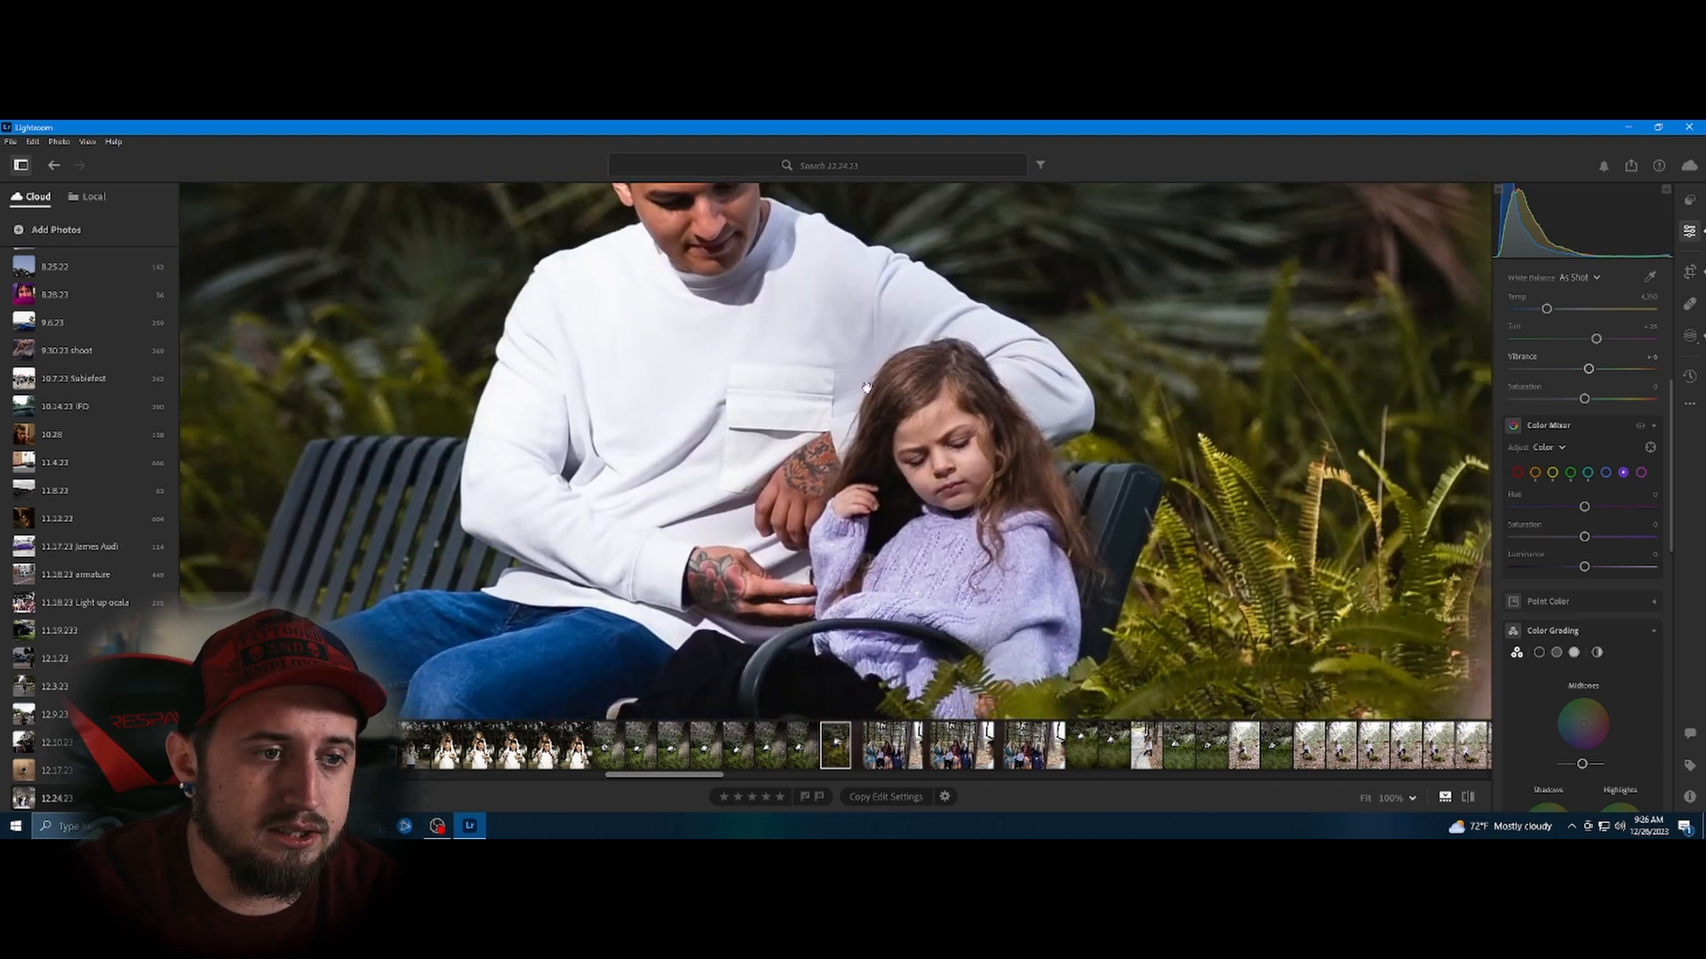
click(698, 468)
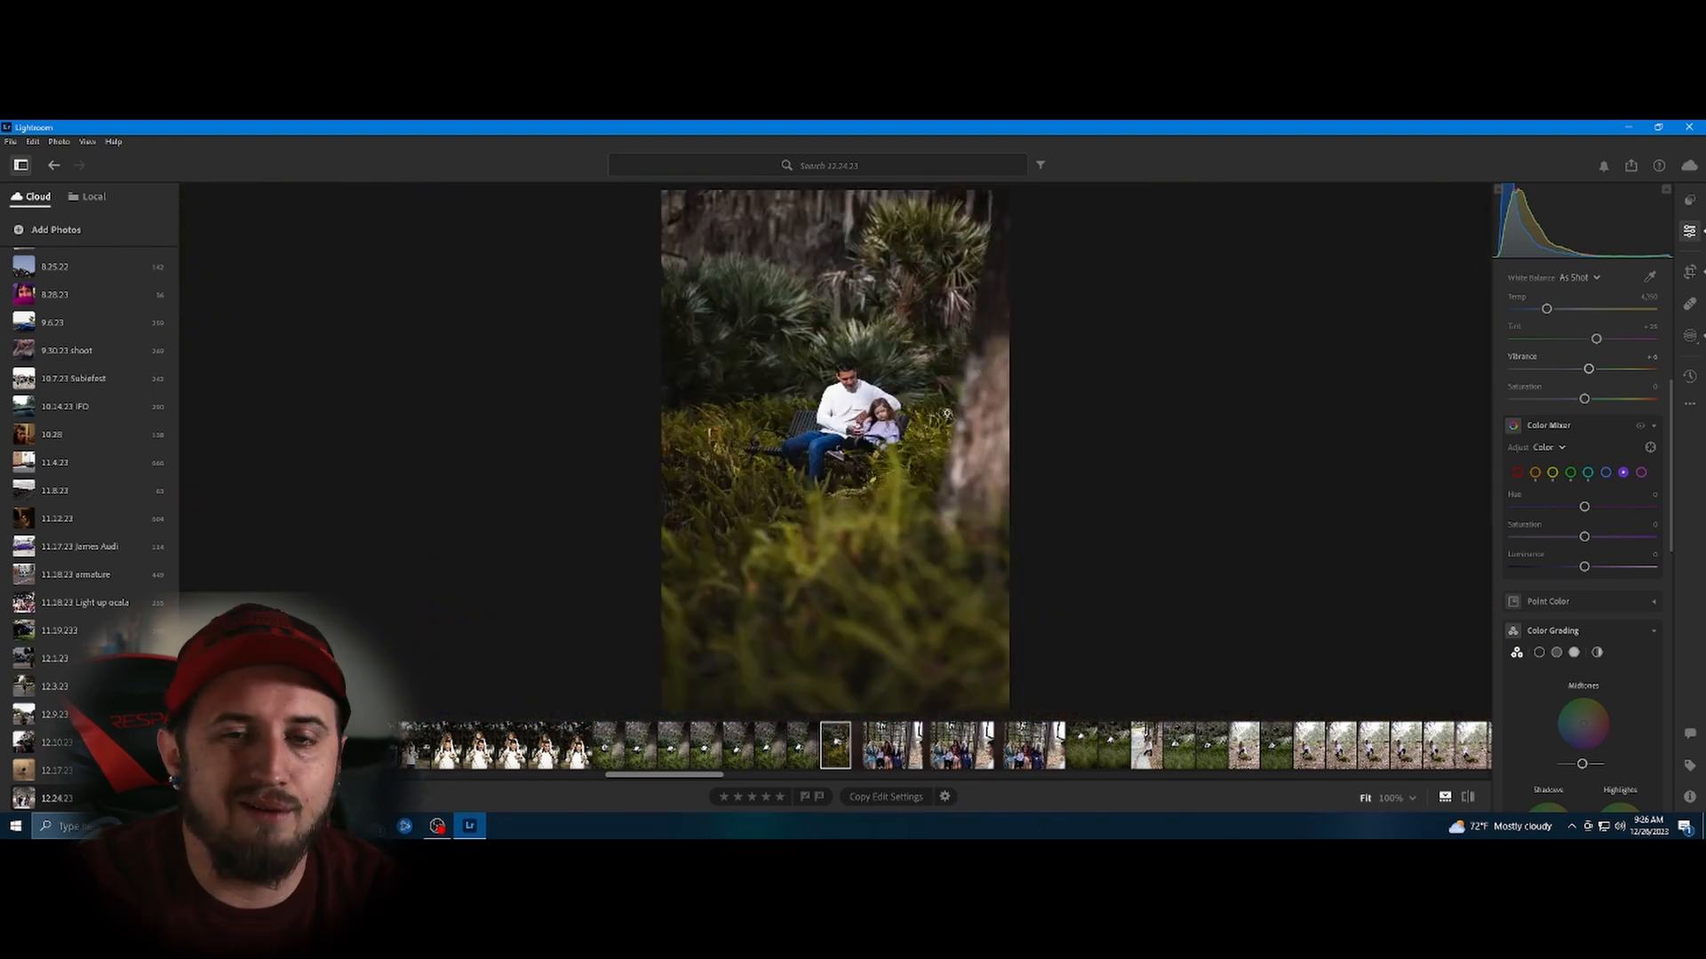
Create a radial gradient mask over the palms and trees in the photo's upper-left background and adjust its position and shape.
click(1689, 336)
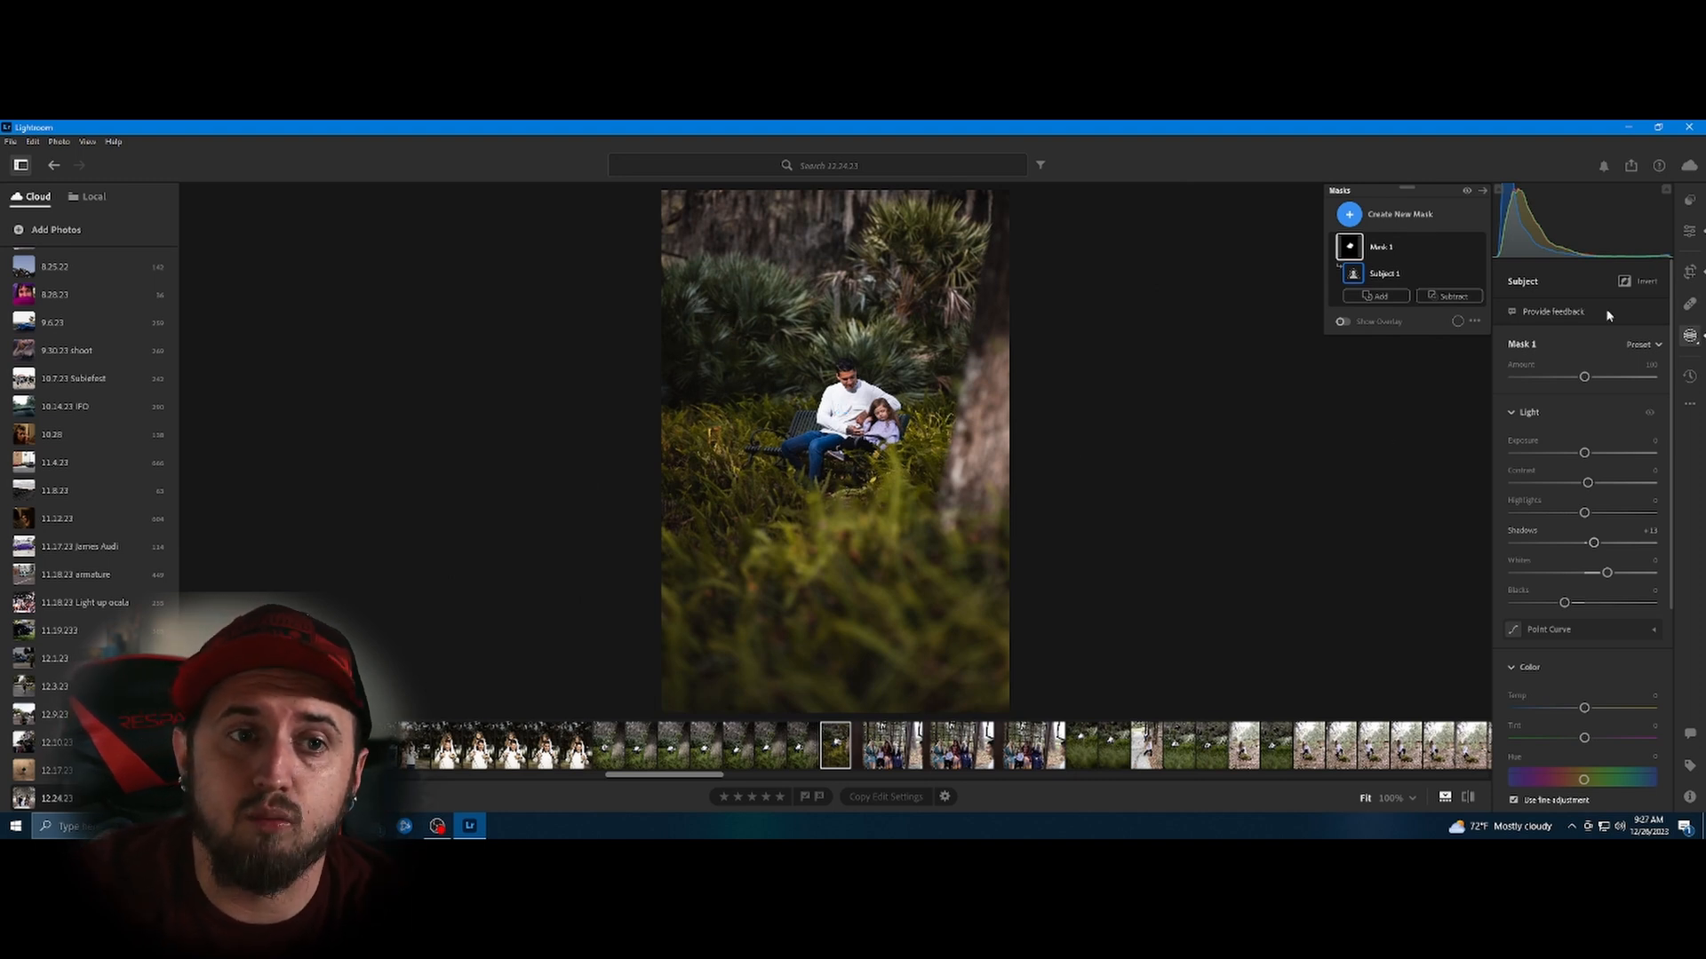
click(1350, 217)
click(1412, 383)
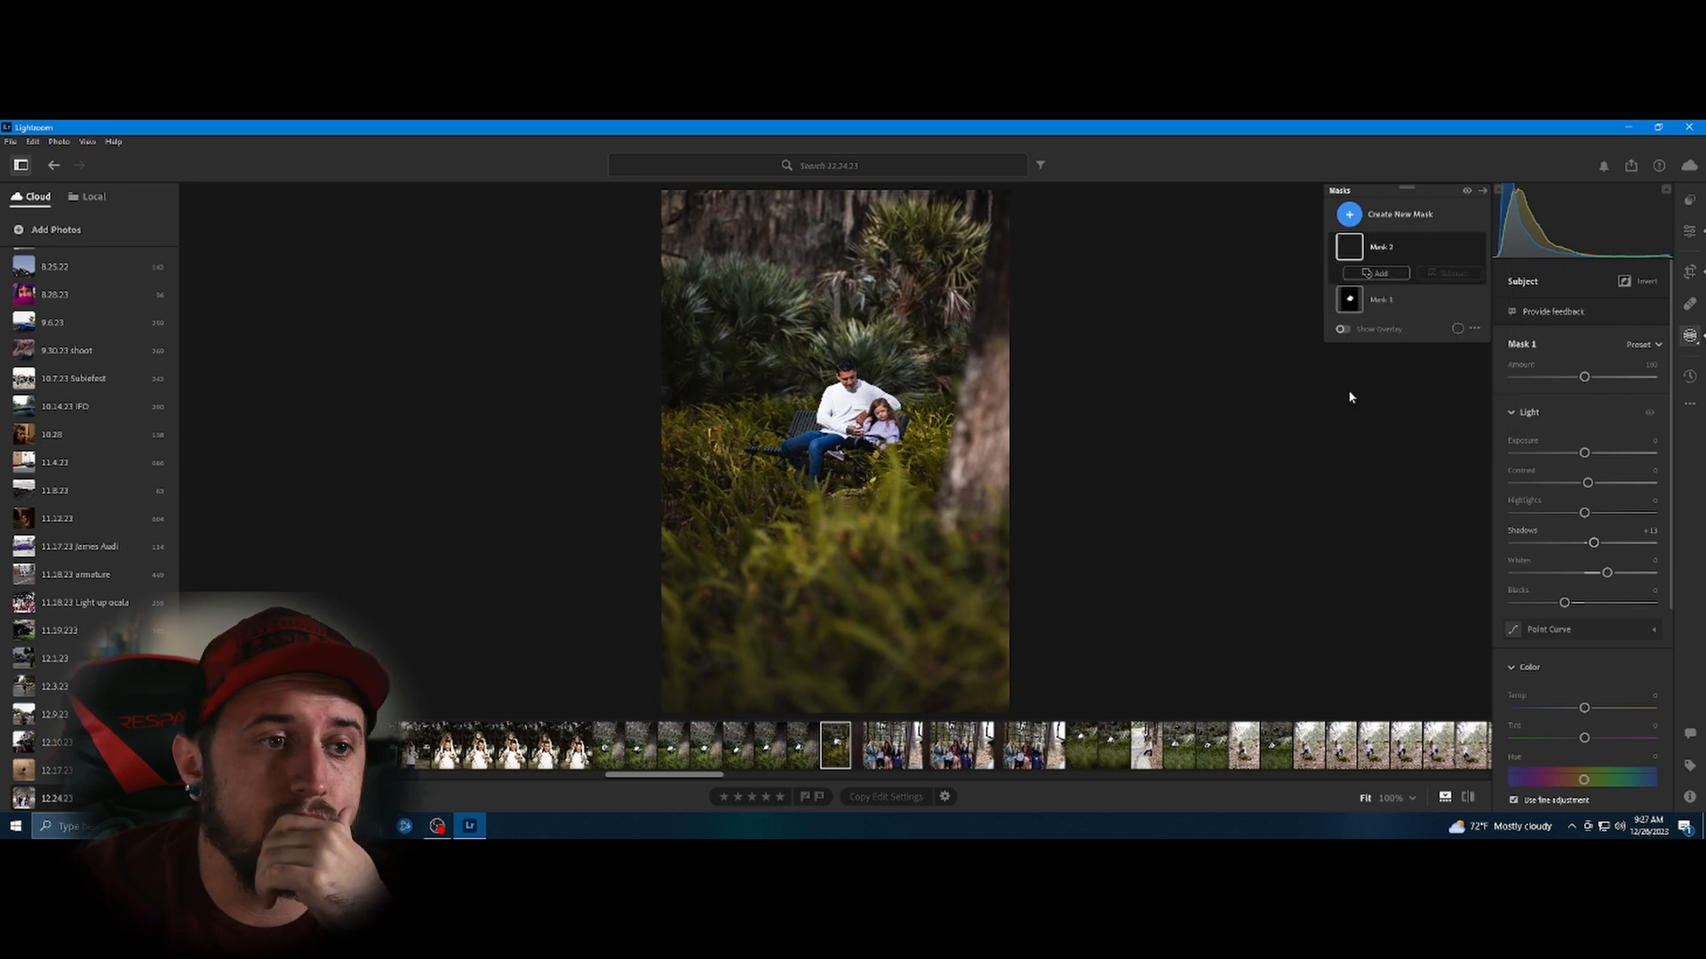
mouse_move(651, 255)
mouse_down()
mouse_move(764, 366)
mouse_move(792, 442)
mouse_move(750, 453)
mouse_move(843, 391)
mouse_move(909, 408)
mouse_up()
drag(809, 240, 798, 330)
drag(830, 210, 859, 289)
drag(670, 337, 669, 293)
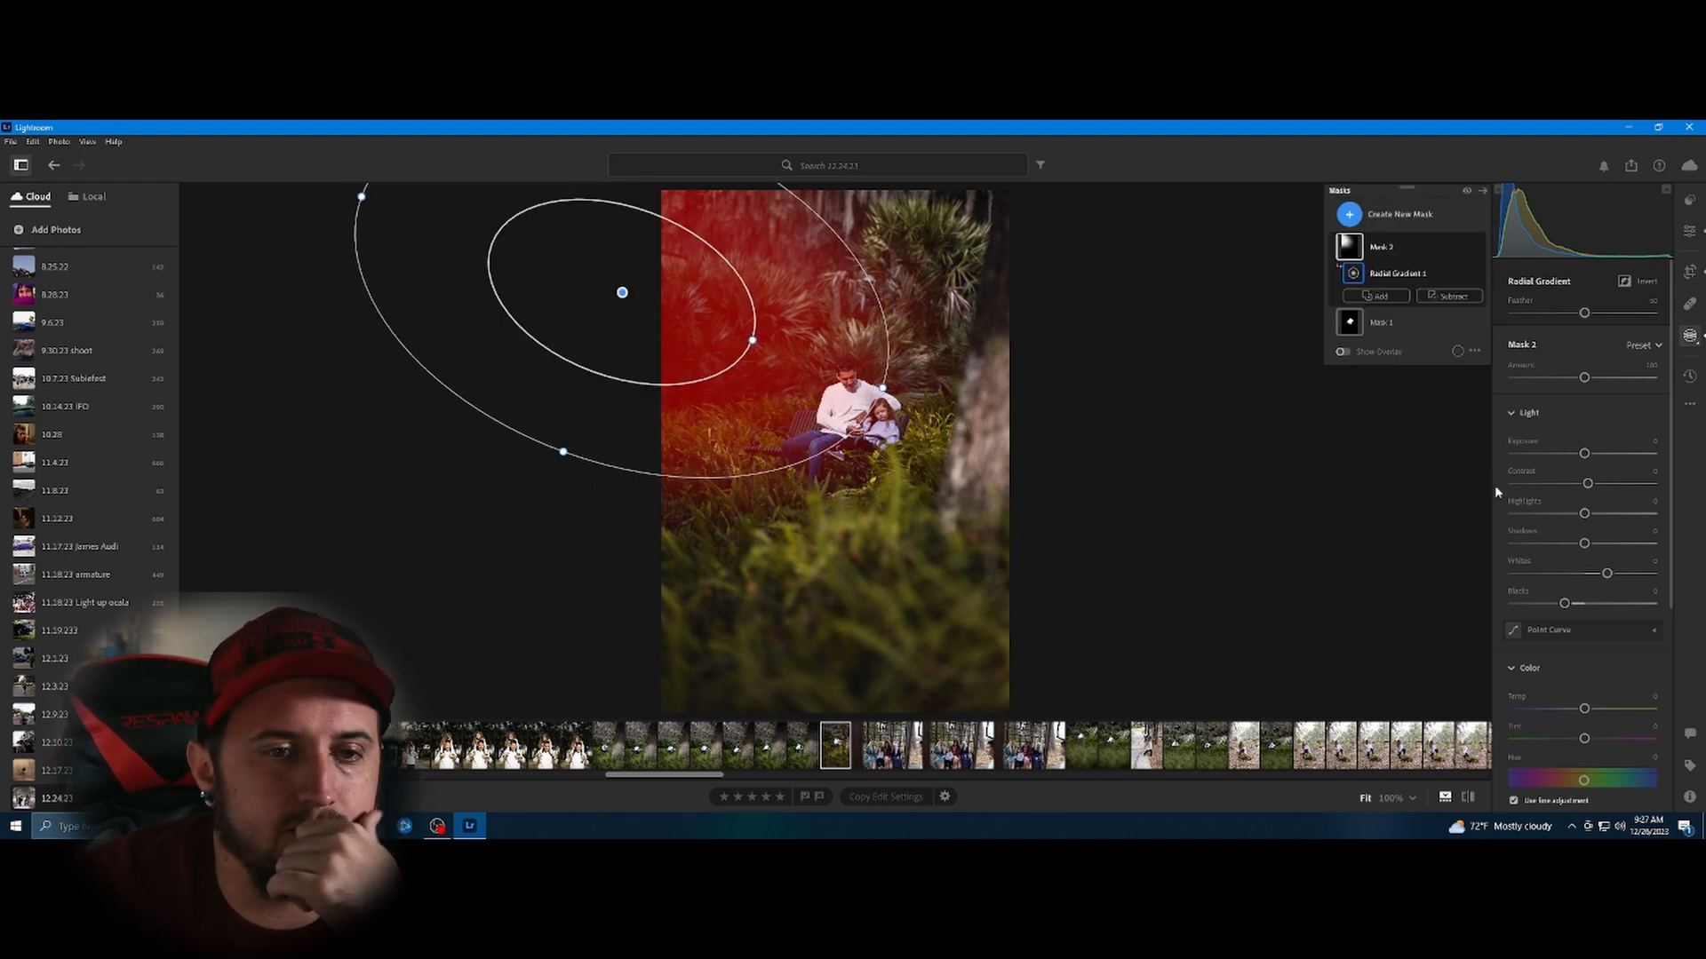
Raise the radial mask's Highlights strongly, set its Dehaze to about -30, and position the gradient over the photo's left edge.
click(1586, 515)
drag(1588, 517, 1638, 515)
scroll(1579, 525, down, 4)
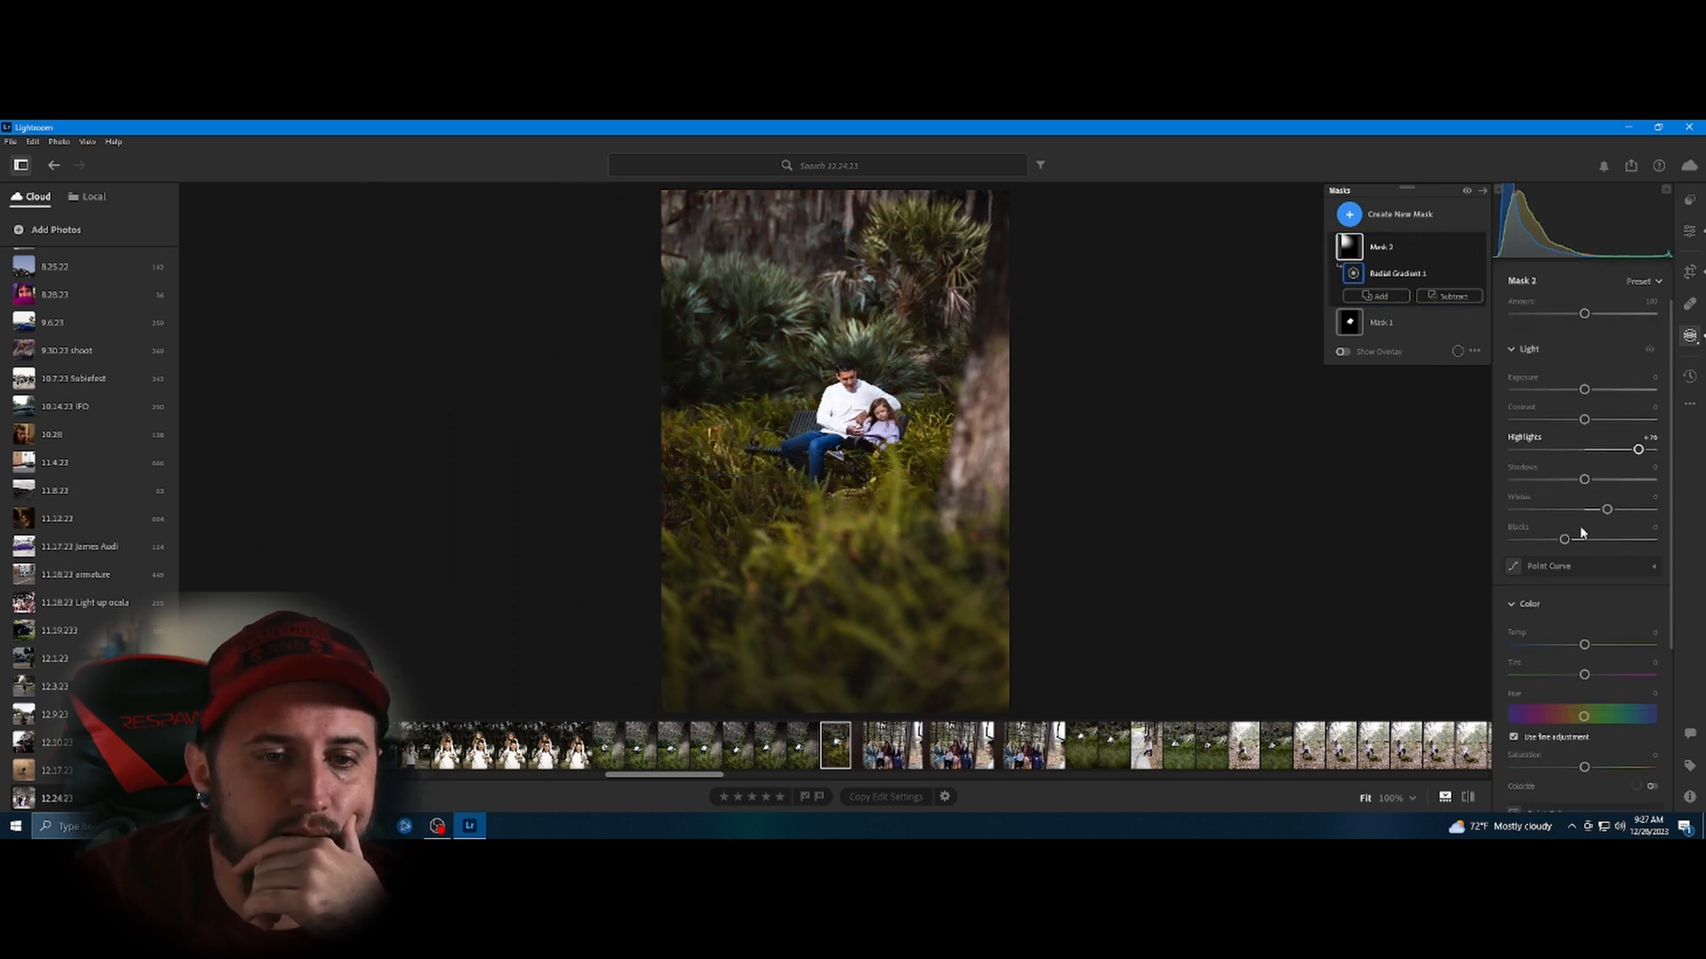
drag(1588, 699, 1573, 699)
drag(1573, 699, 1566, 699)
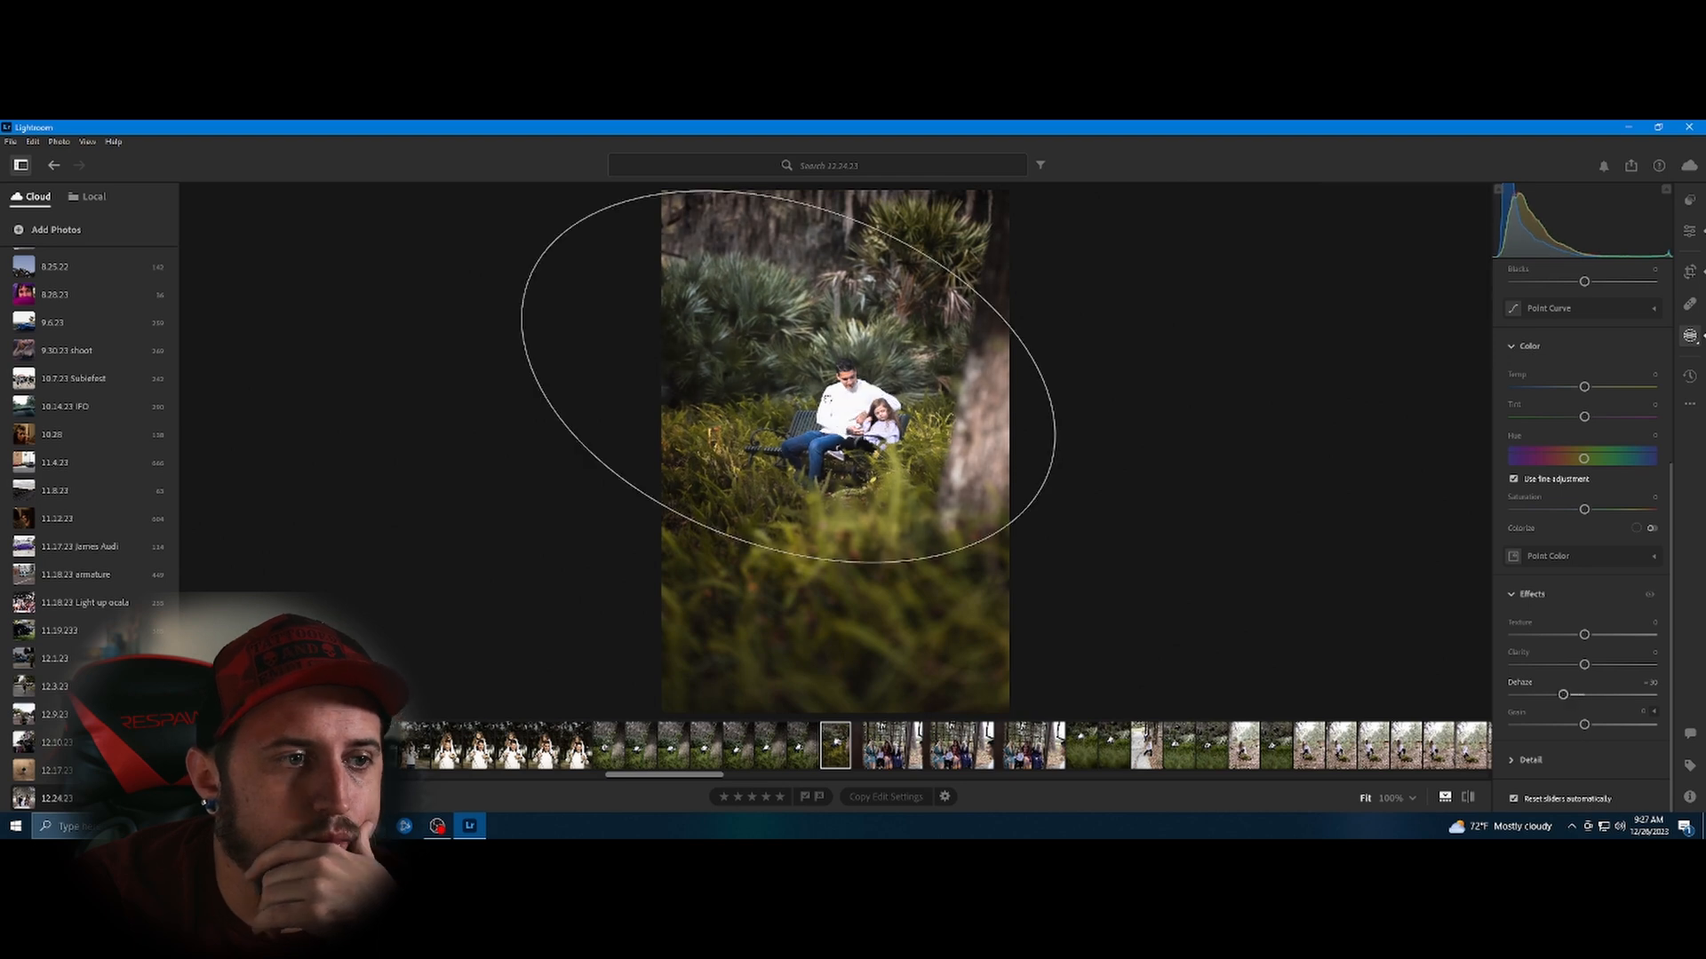
drag(819, 398, 653, 342)
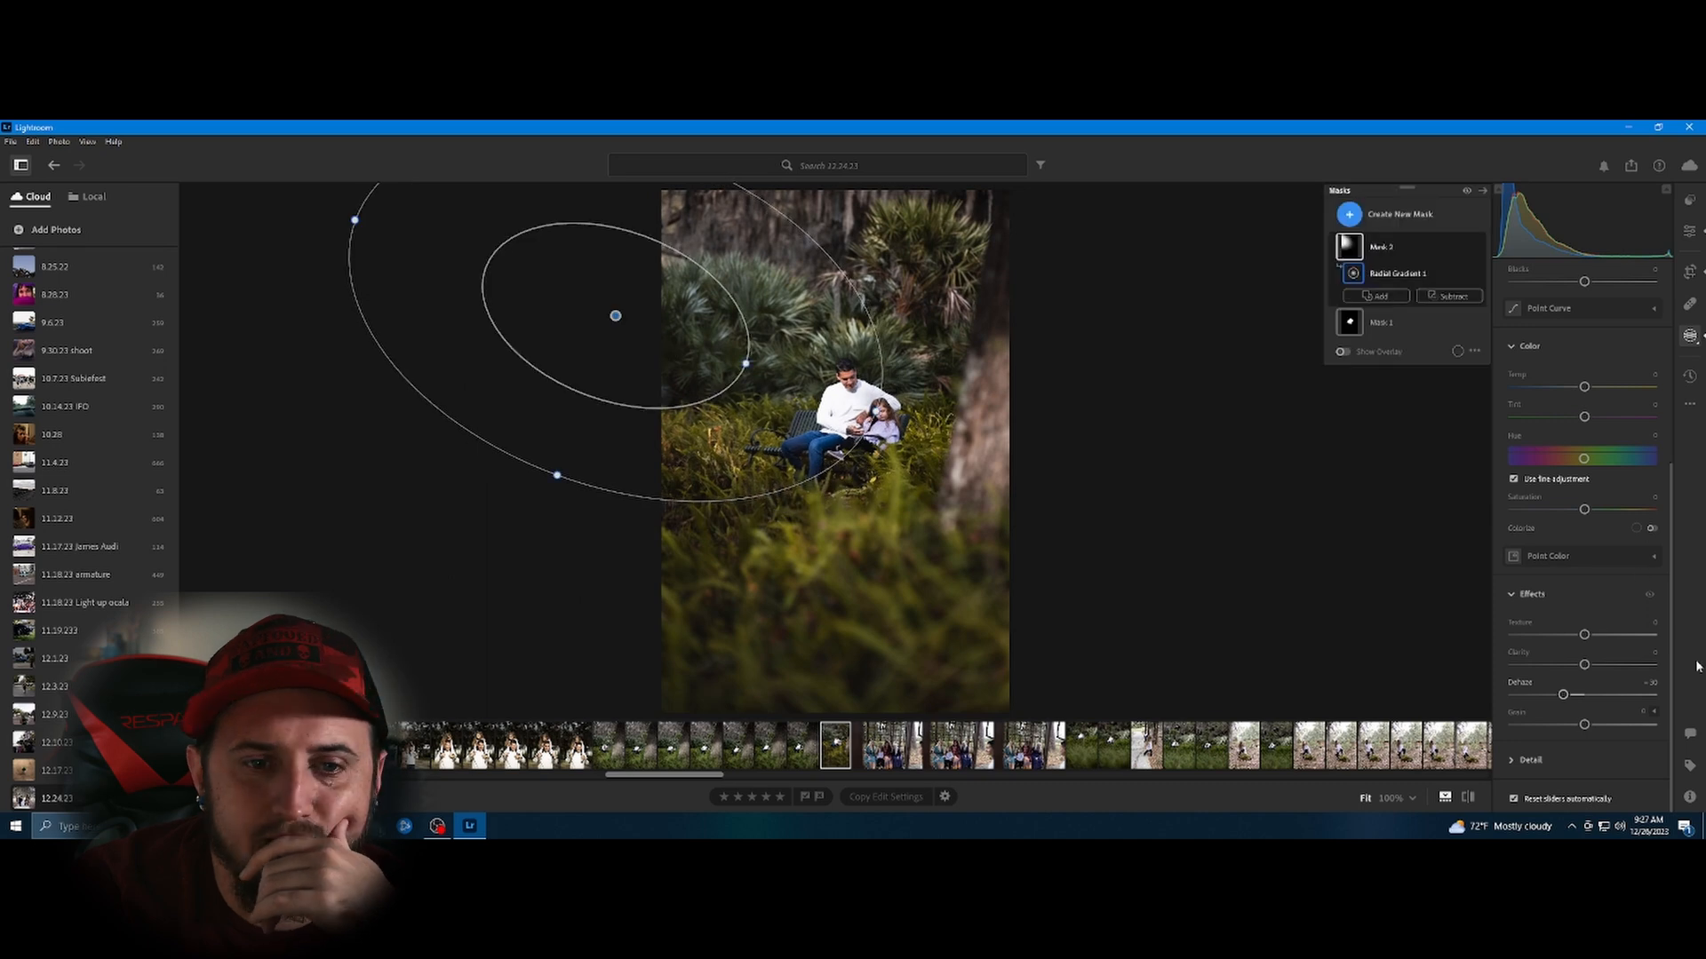
Set the radial mask's Highlights to about +35, Shadows to +30 and Exposure to about +0.20.
scroll(1571, 614, up, 3)
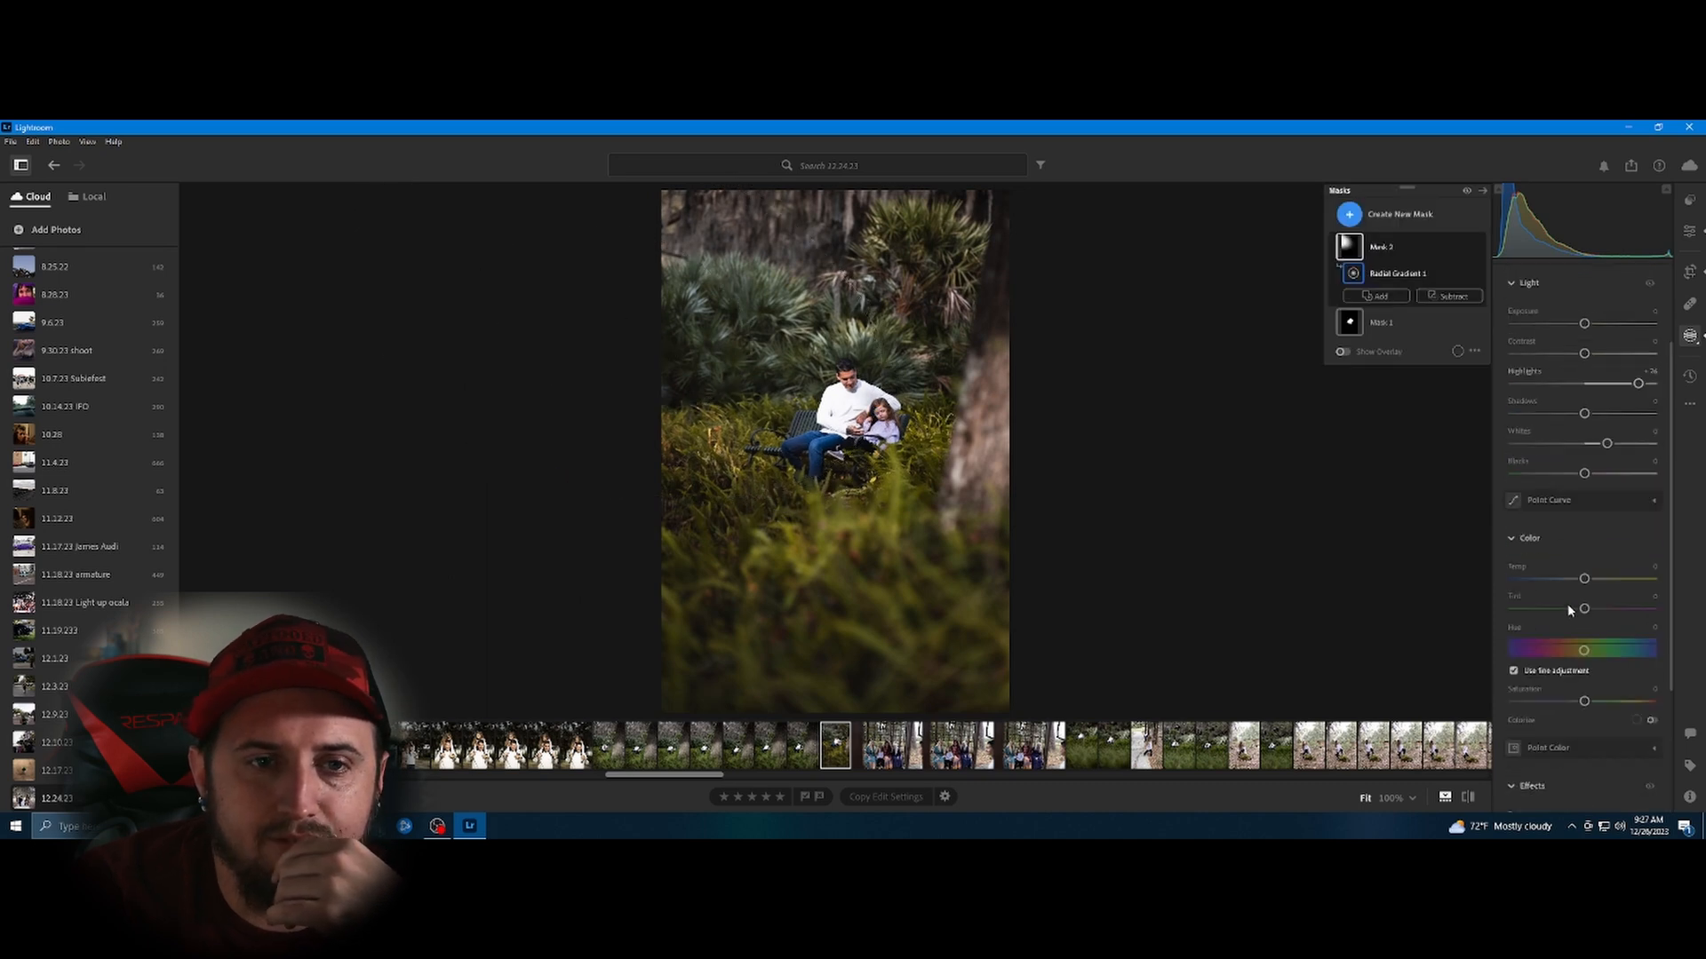
drag(1581, 418, 1622, 385)
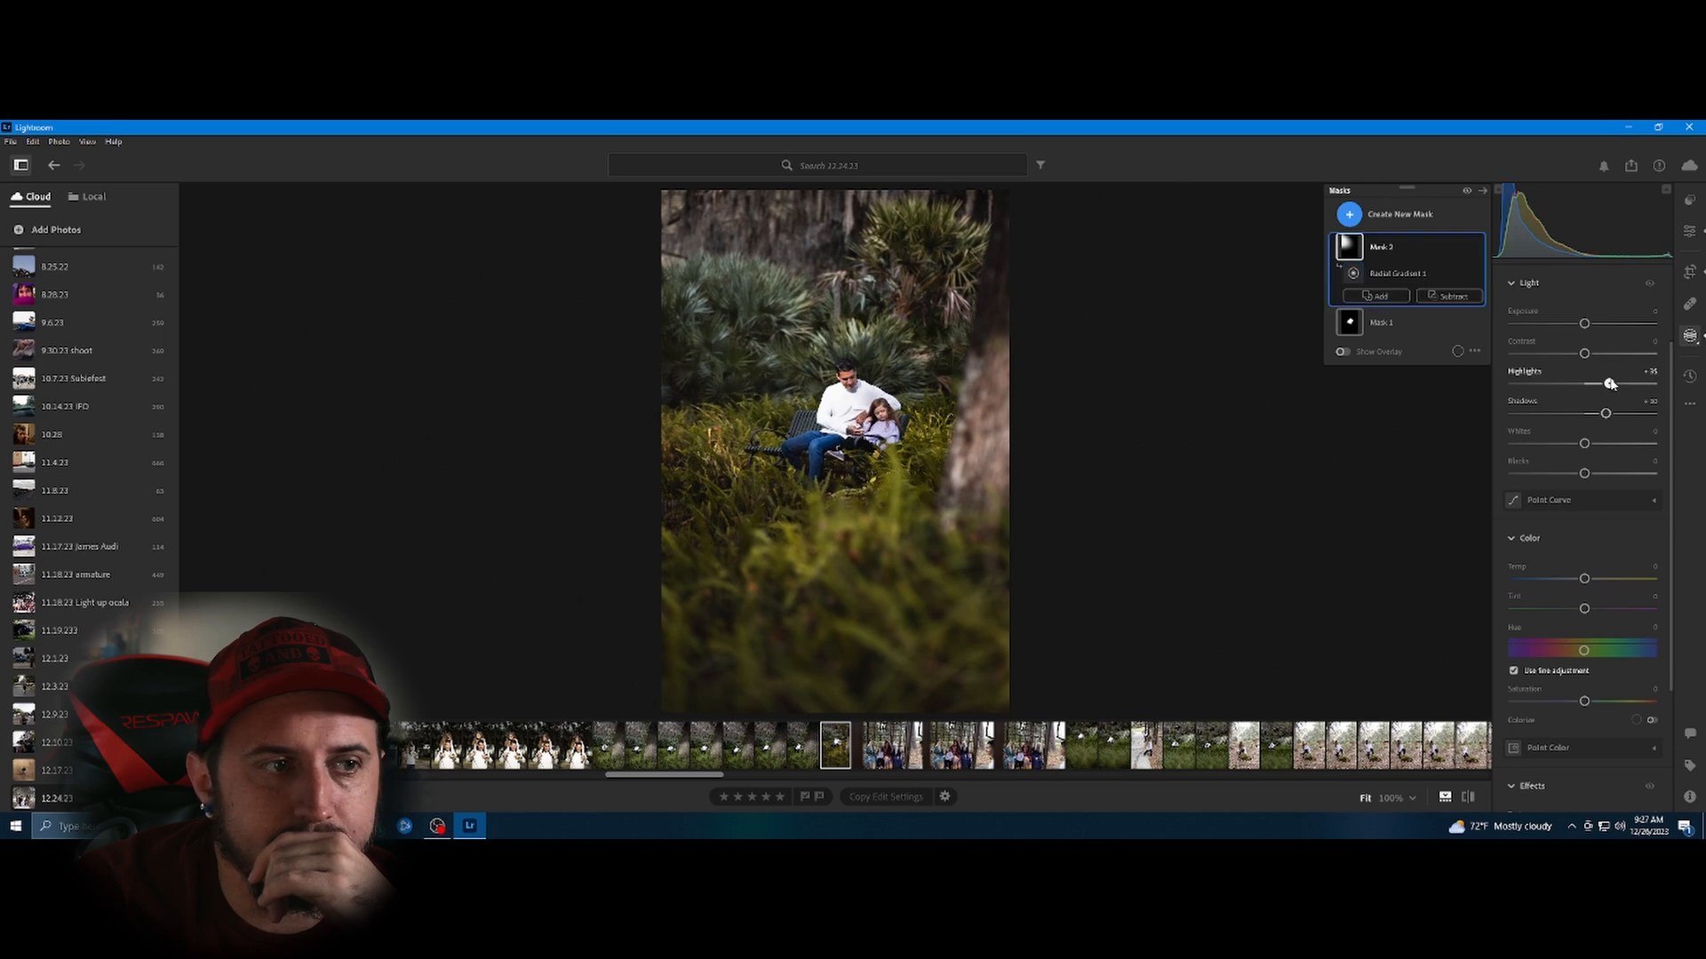
scroll(1593, 560, down, 3)
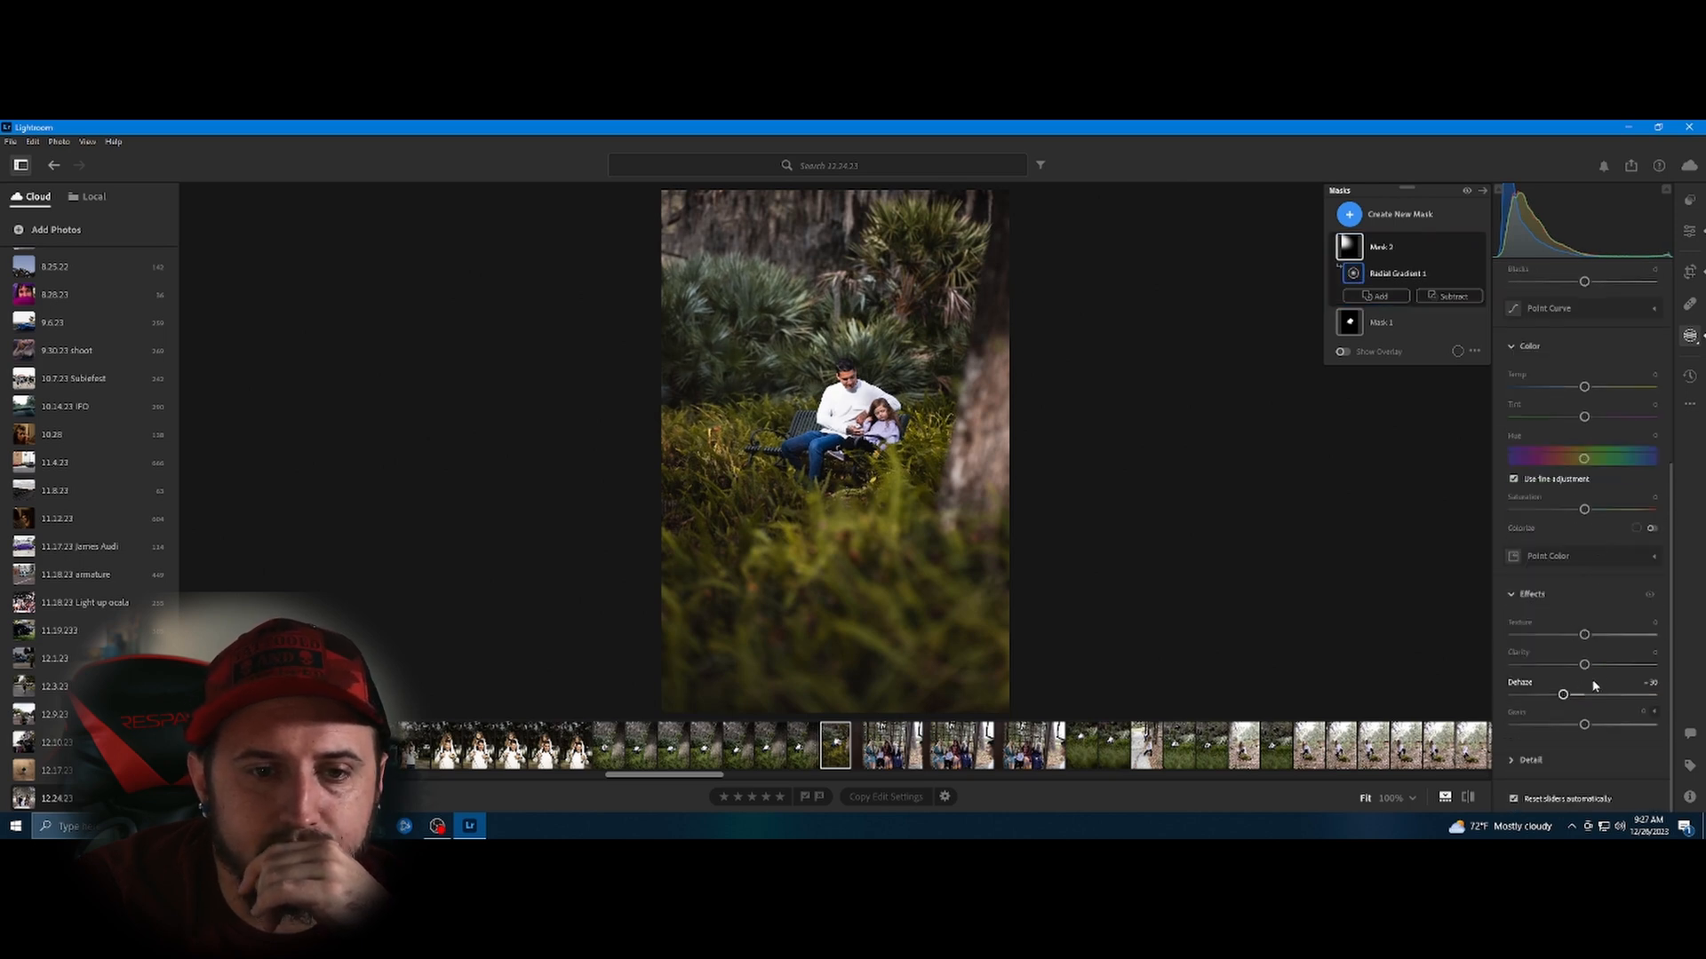
drag(1584, 665, 1539, 699)
scroll(1586, 565, up, 9)
scroll(1582, 570, down, 8)
scroll(1558, 681, up, 5)
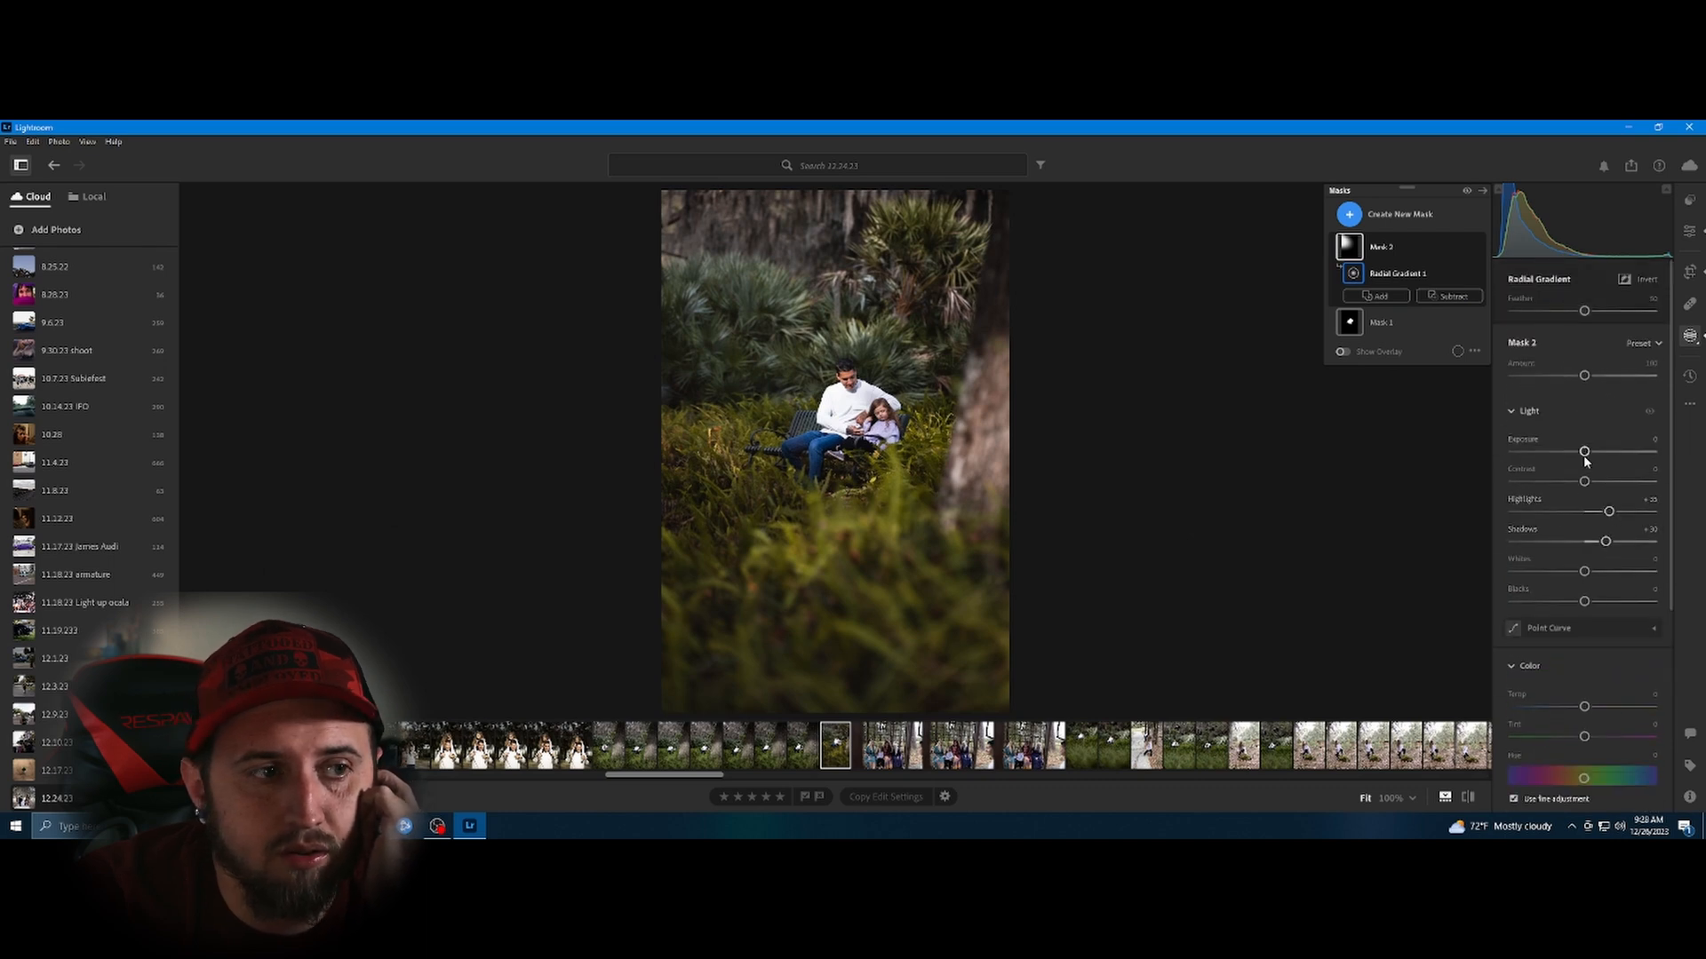
drag(1584, 451, 1587, 452)
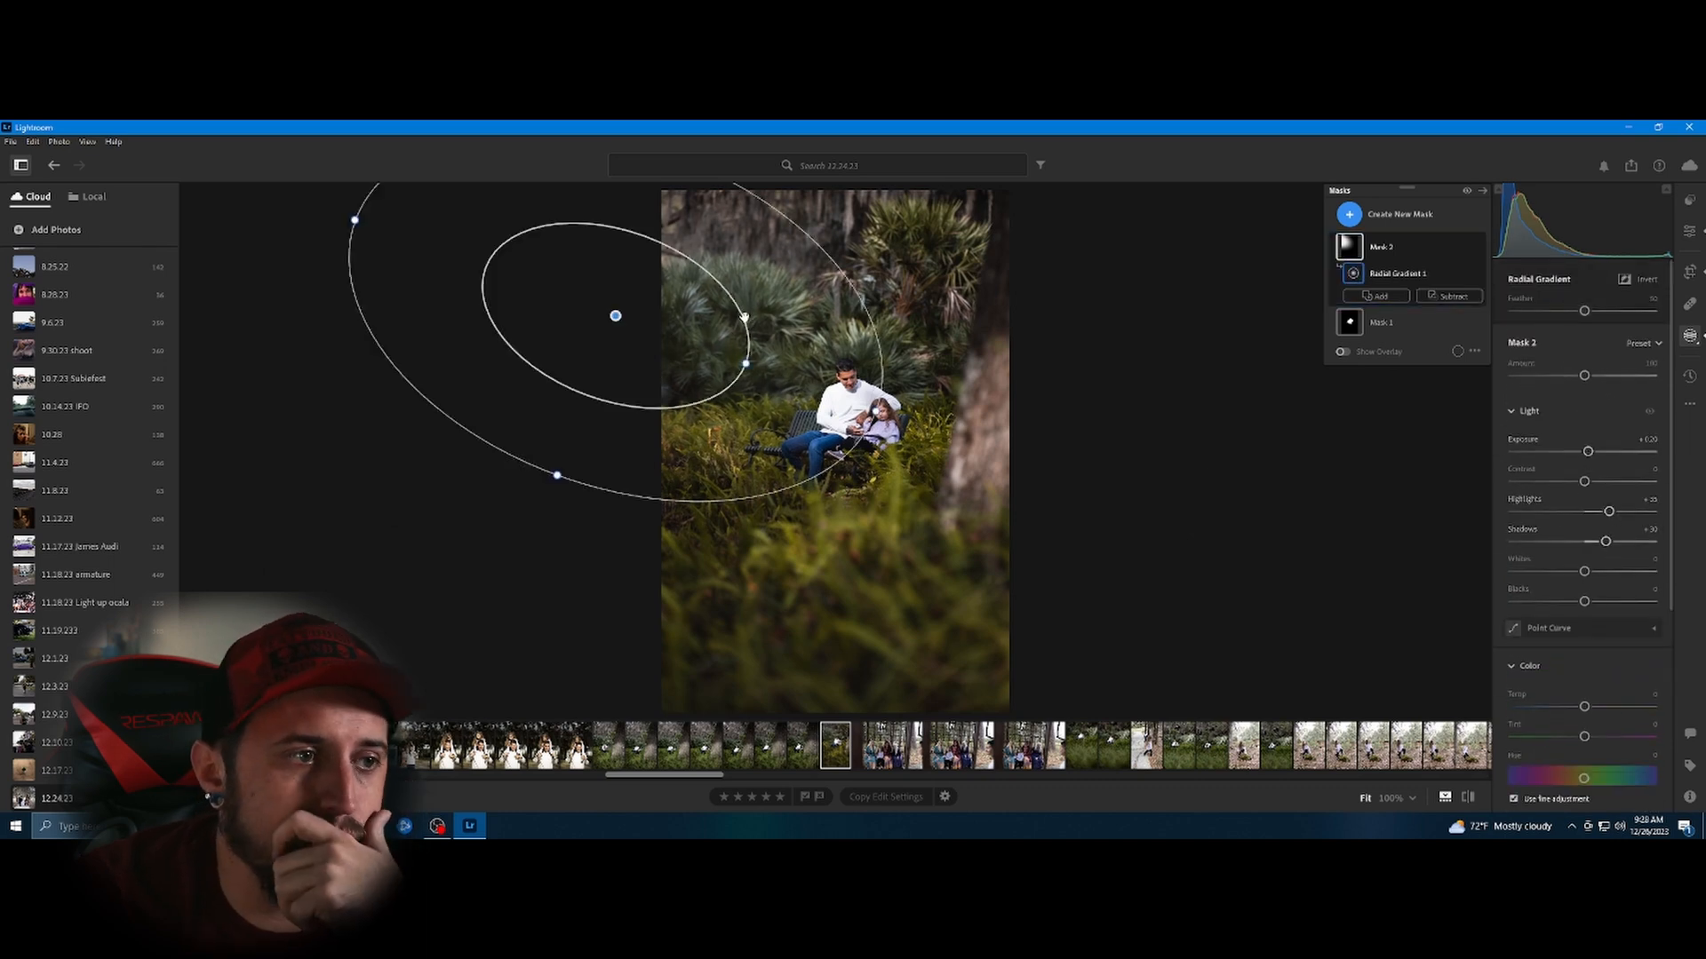
Rotate and reshape the radial gradient and shift it slightly higher over the photo's upper-left background.
drag(652, 311, 646, 292)
drag(767, 189, 690, 246)
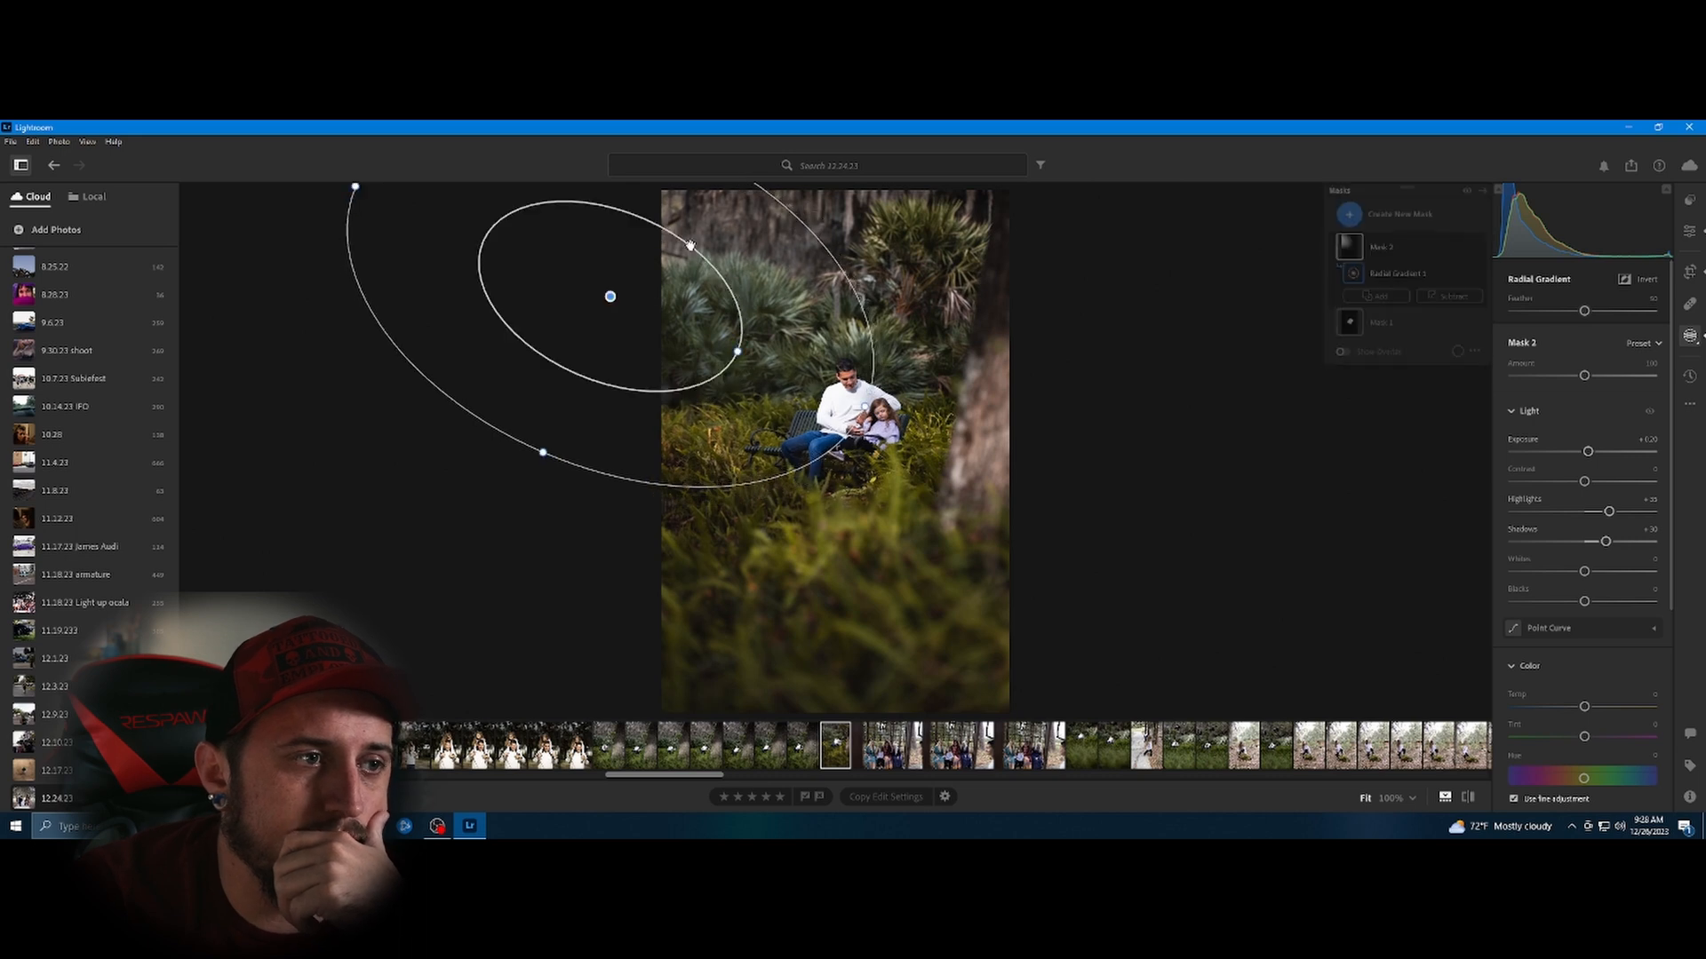
drag(605, 293, 613, 274)
drag(737, 249, 855, 262)
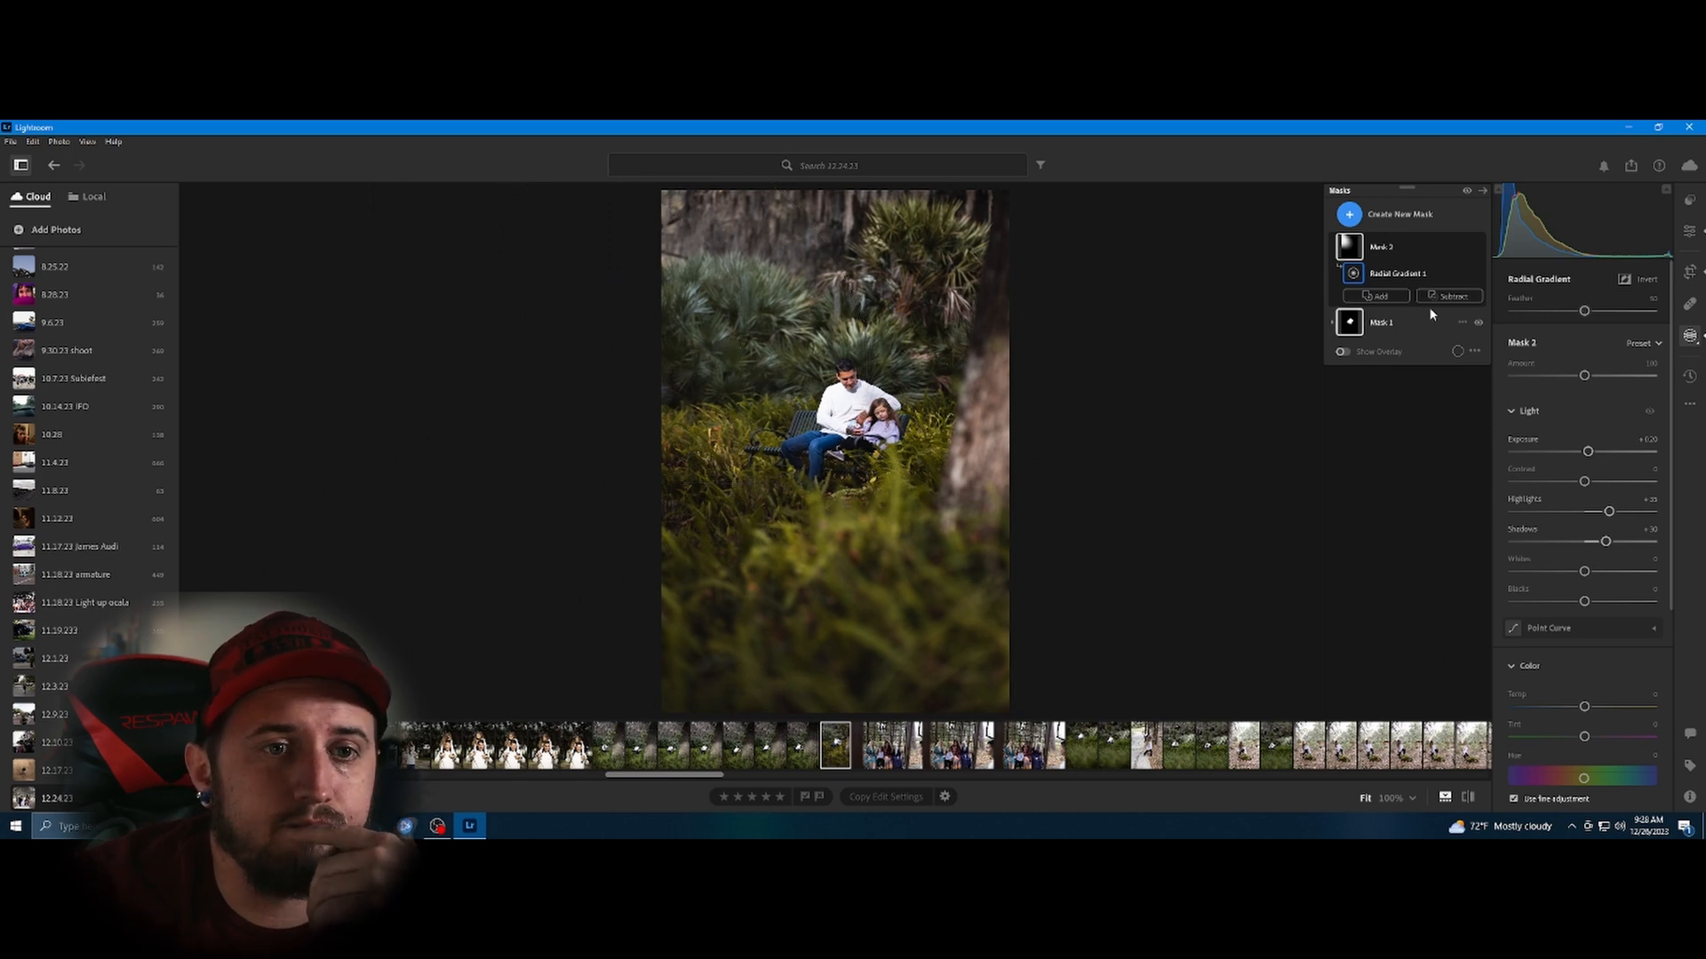
Subtract the dark tree trunks above the palms from the radial mask with a brush, and leave masking.
click(720, 255)
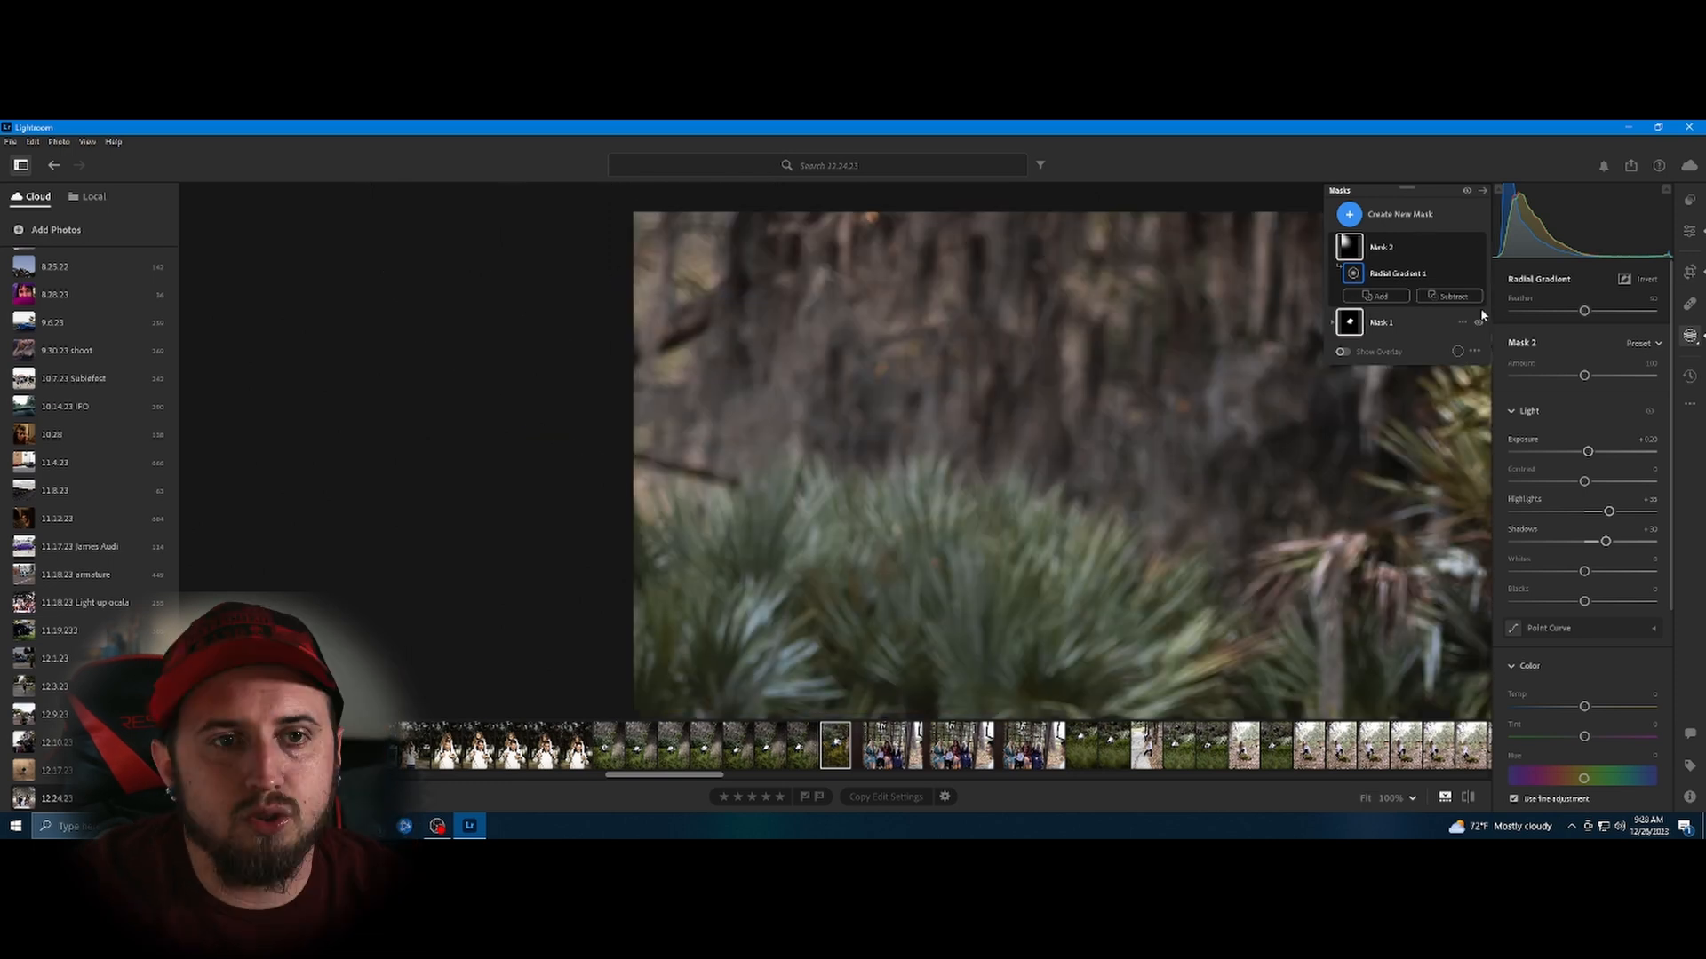
click(1471, 299)
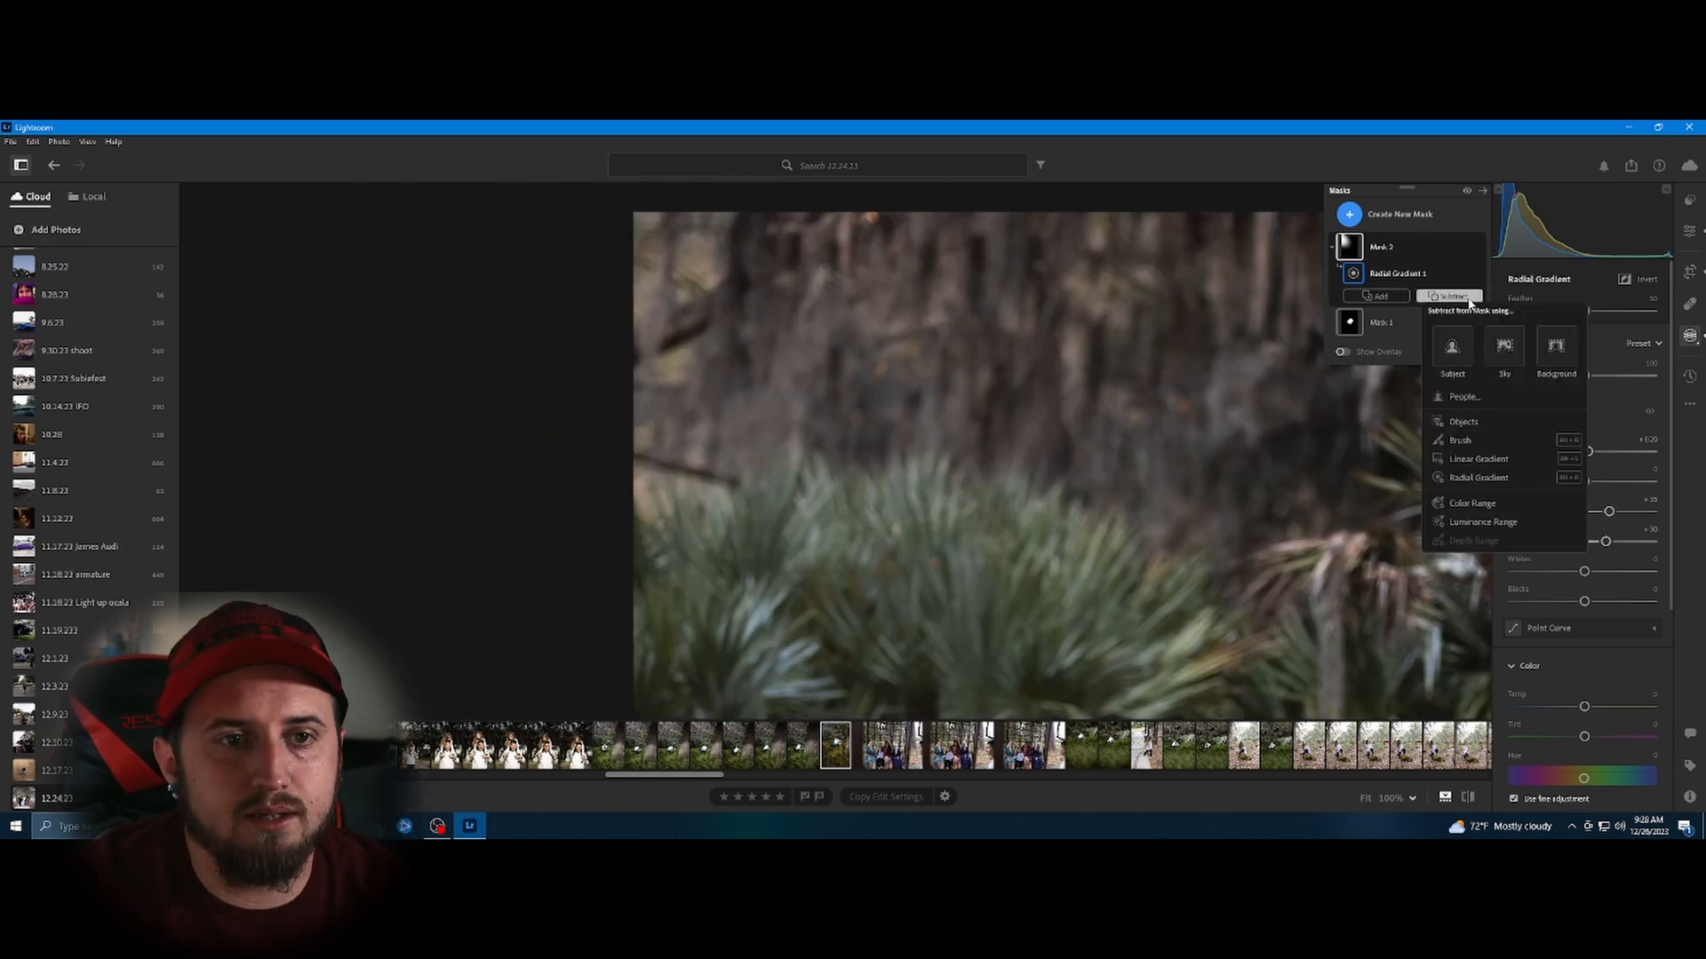
click(1473, 439)
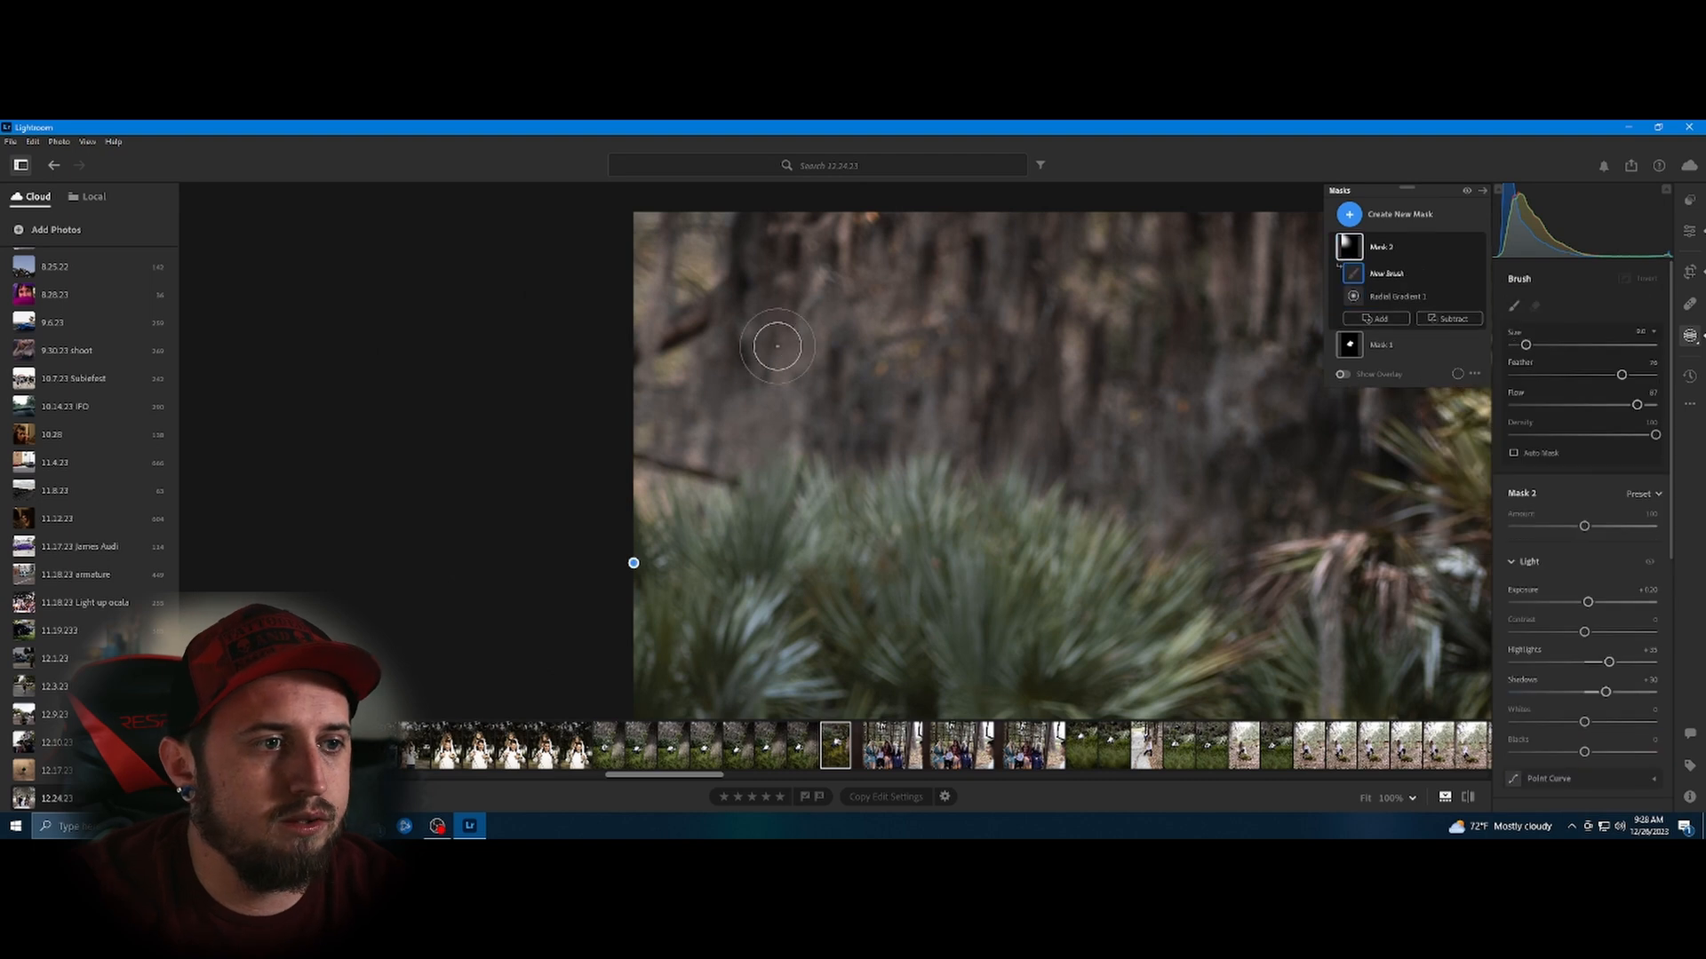
mouse_move(544, 271)
mouse_down()
mouse_move(1179, 419)
mouse_move(1077, 388)
mouse_move(1174, 454)
mouse_move(1166, 484)
mouse_move(1204, 526)
mouse_move(1074, 430)
mouse_move(985, 408)
mouse_move(772, 402)
mouse_move(629, 457)
mouse_move(692, 465)
mouse_move(604, 410)
mouse_move(690, 227)
mouse_move(674, 269)
mouse_move(1083, 321)
mouse_move(1026, 355)
mouse_move(1331, 305)
mouse_up()
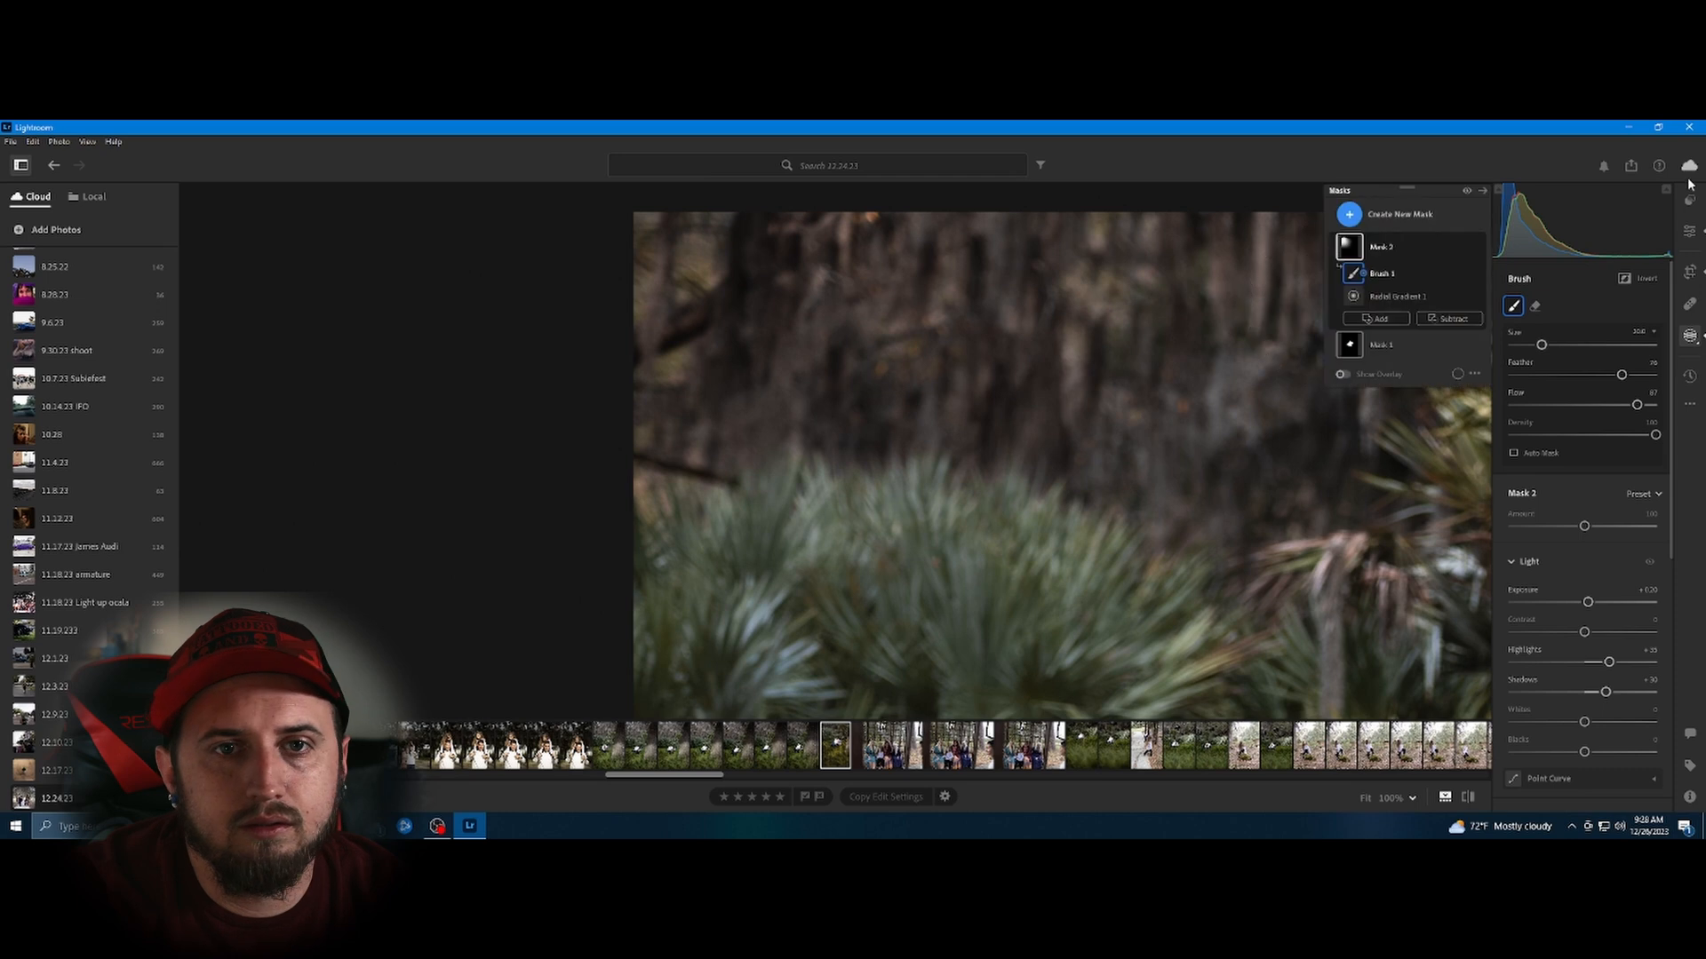
click(1689, 231)
click(1117, 421)
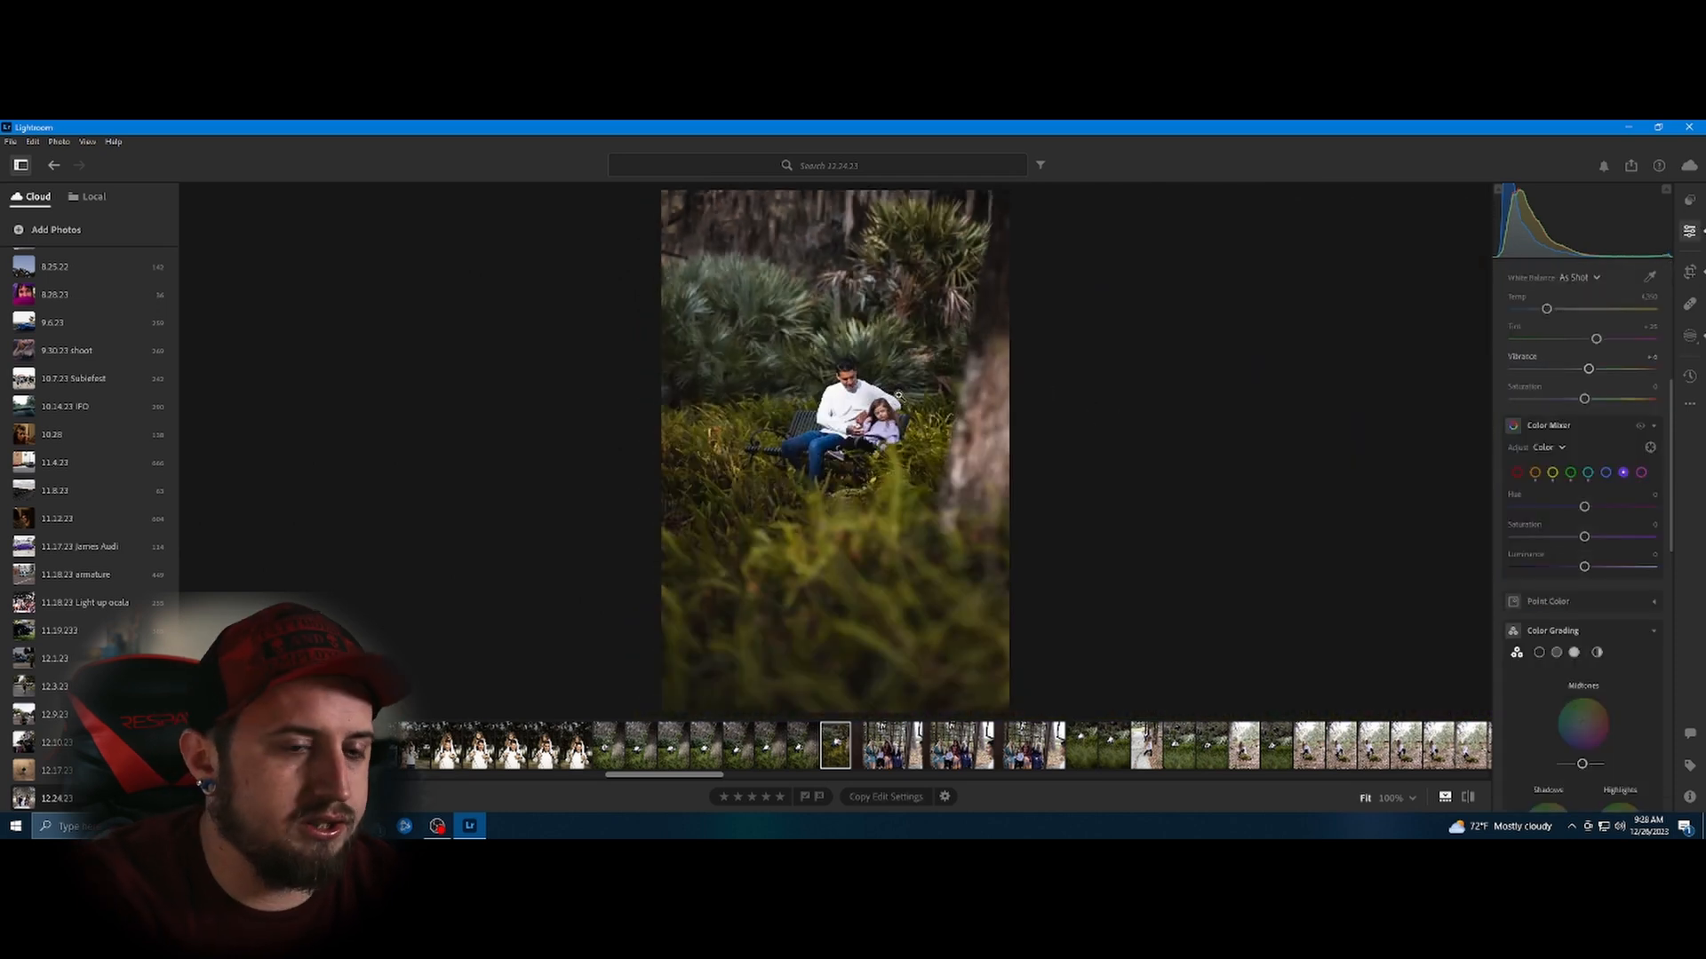
Compare the photo with the radial mask's adjustments hidden and shown.
click(1690, 335)
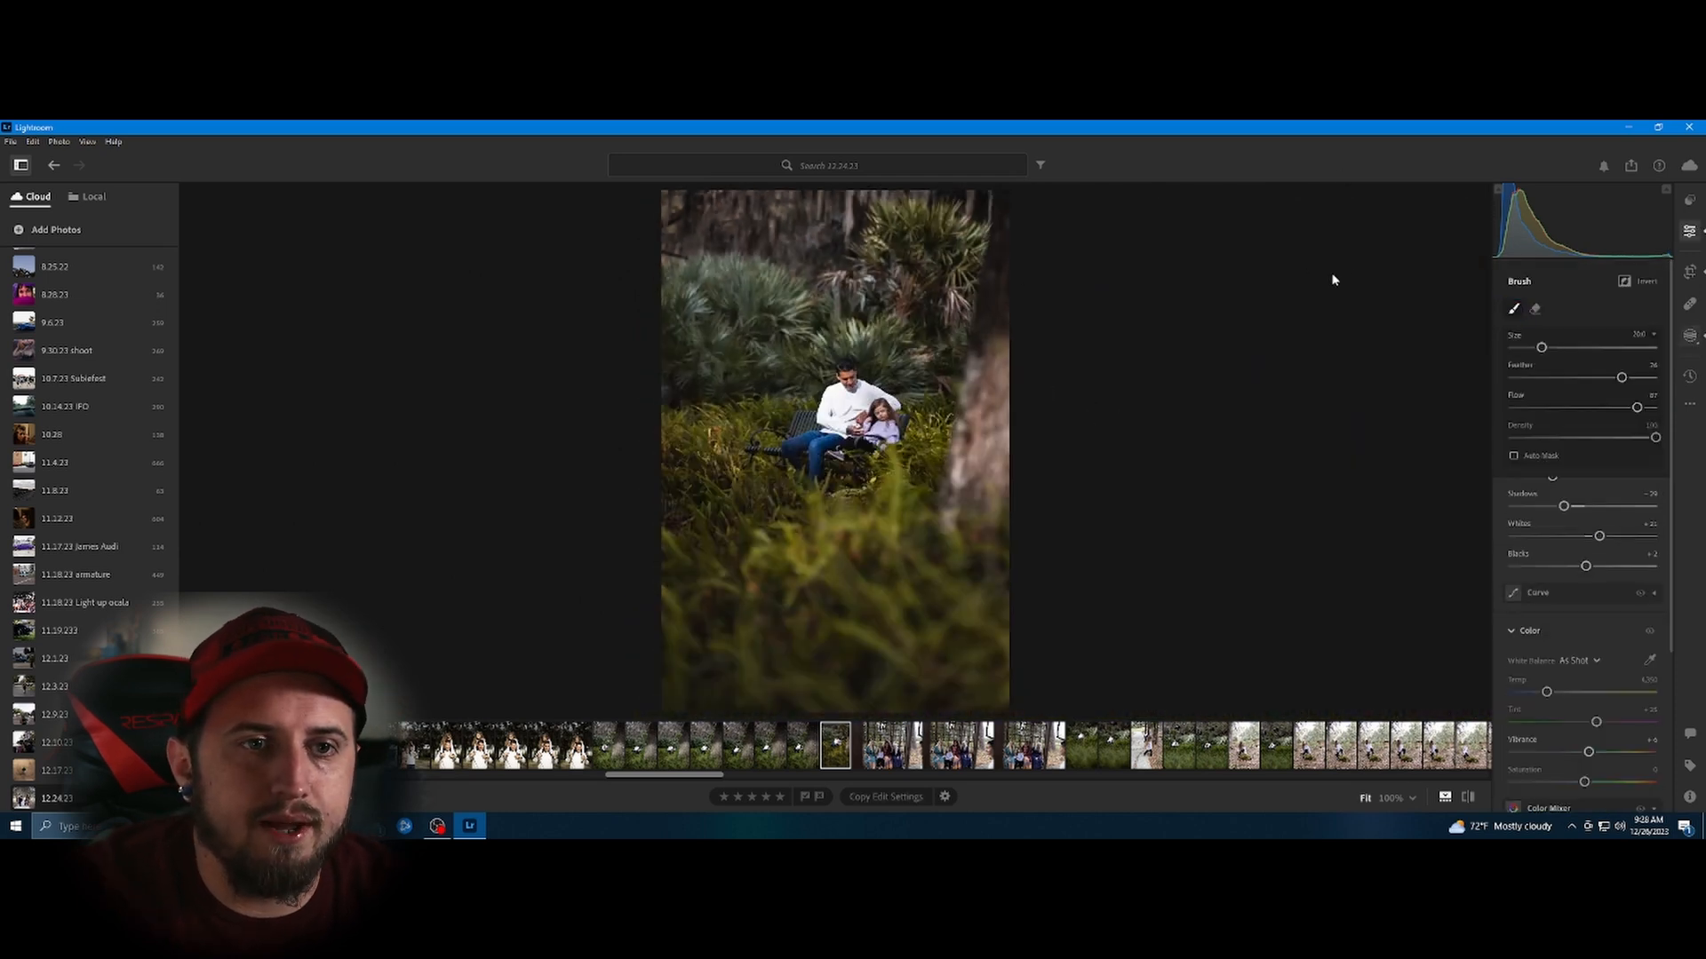
click(1479, 249)
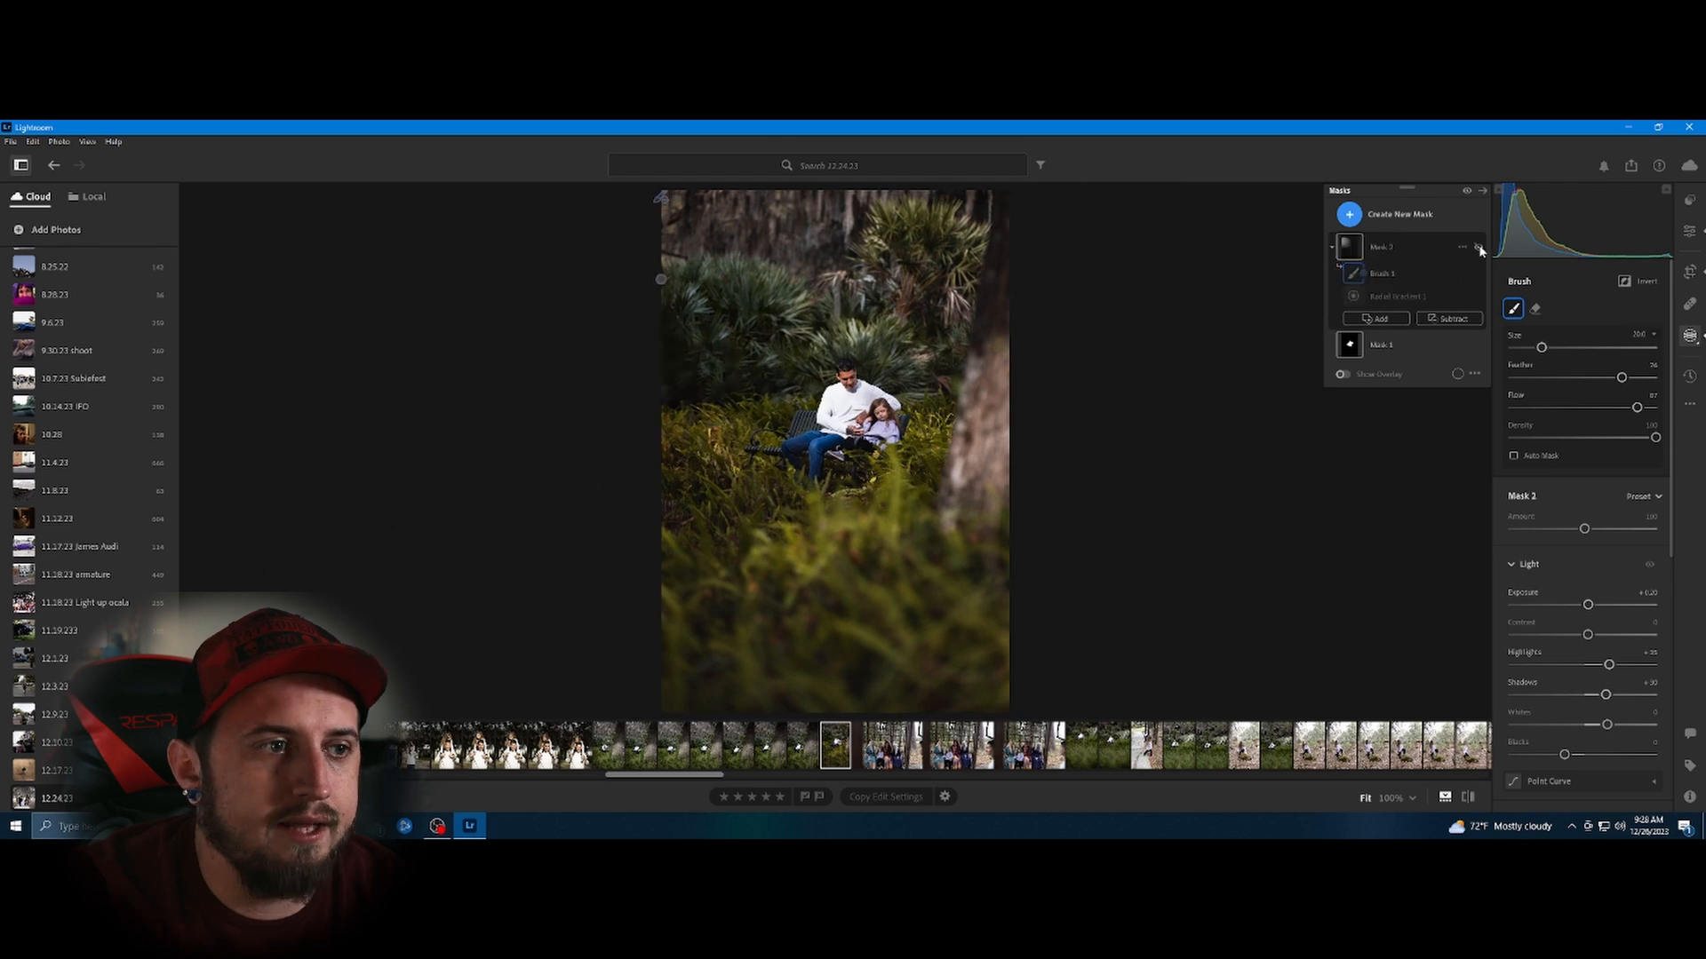
click(1479, 250)
click(1479, 249)
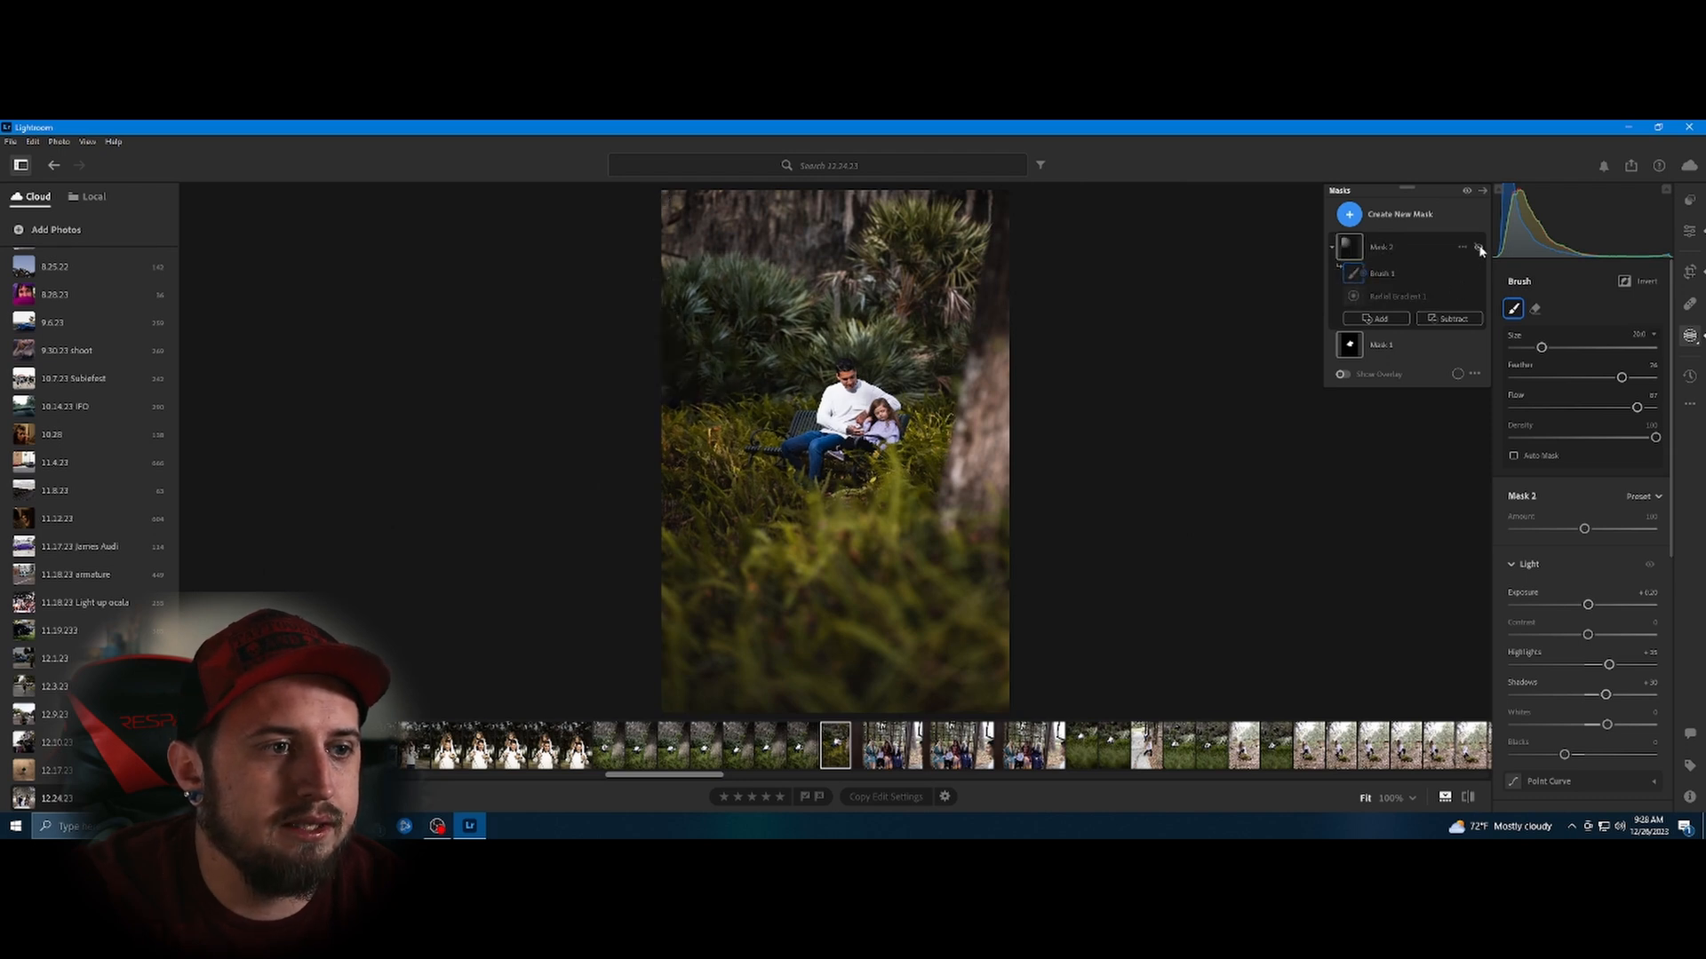
click(1479, 250)
click(1479, 250)
click(1479, 249)
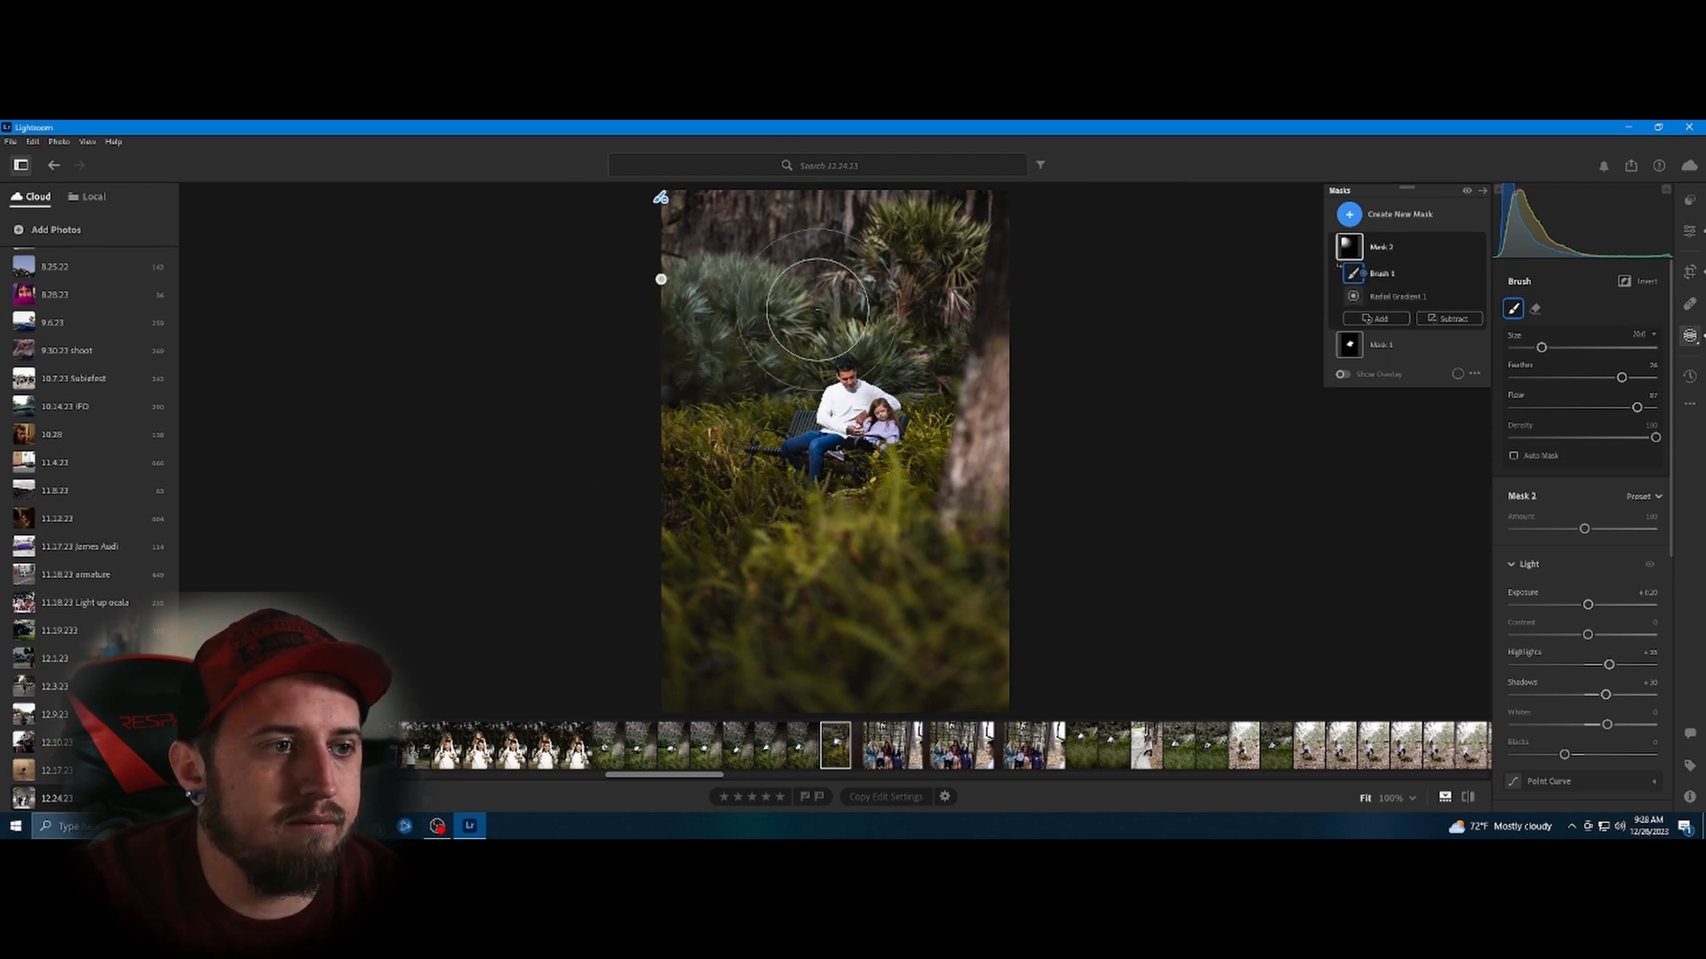
Subtract part of the palms behind the father from the radial mask with a smaller brush.
scroll(729, 293, down, 4)
scroll(728, 293, down, 6)
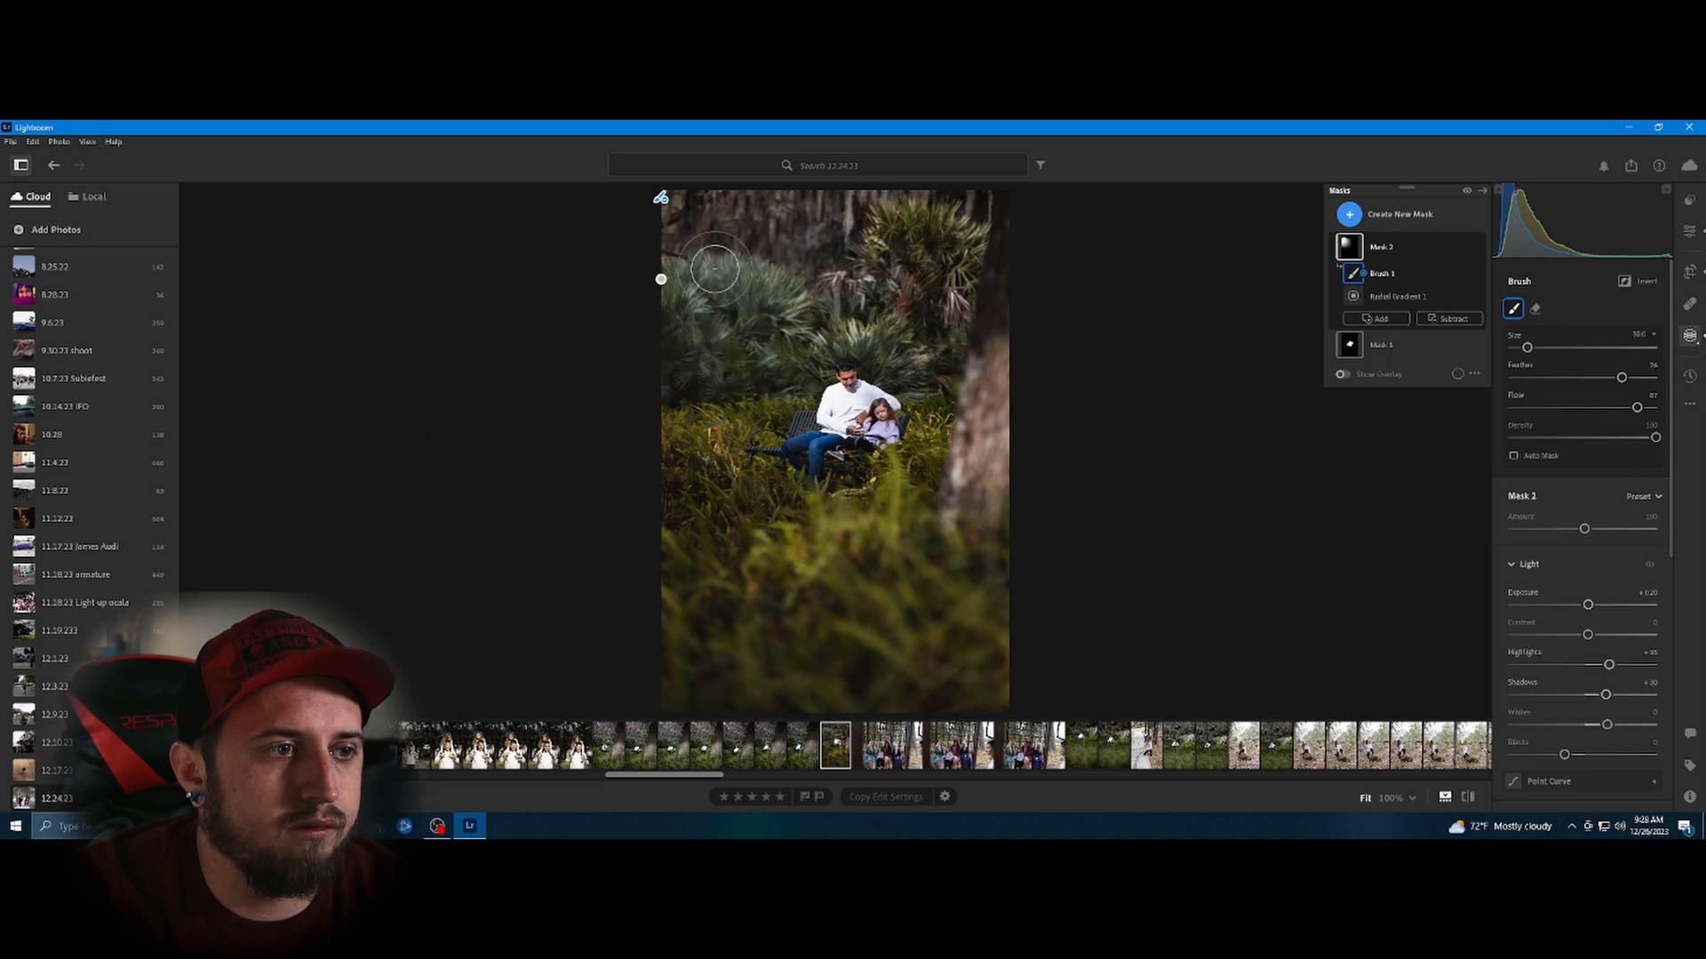
mouse_move(762, 296)
mouse_down()
mouse_move(731, 333)
mouse_move(709, 315)
mouse_move(763, 332)
mouse_move(761, 347)
mouse_move(715, 345)
mouse_move(838, 312)
mouse_move(901, 244)
mouse_move(762, 331)
mouse_move(804, 335)
mouse_up()
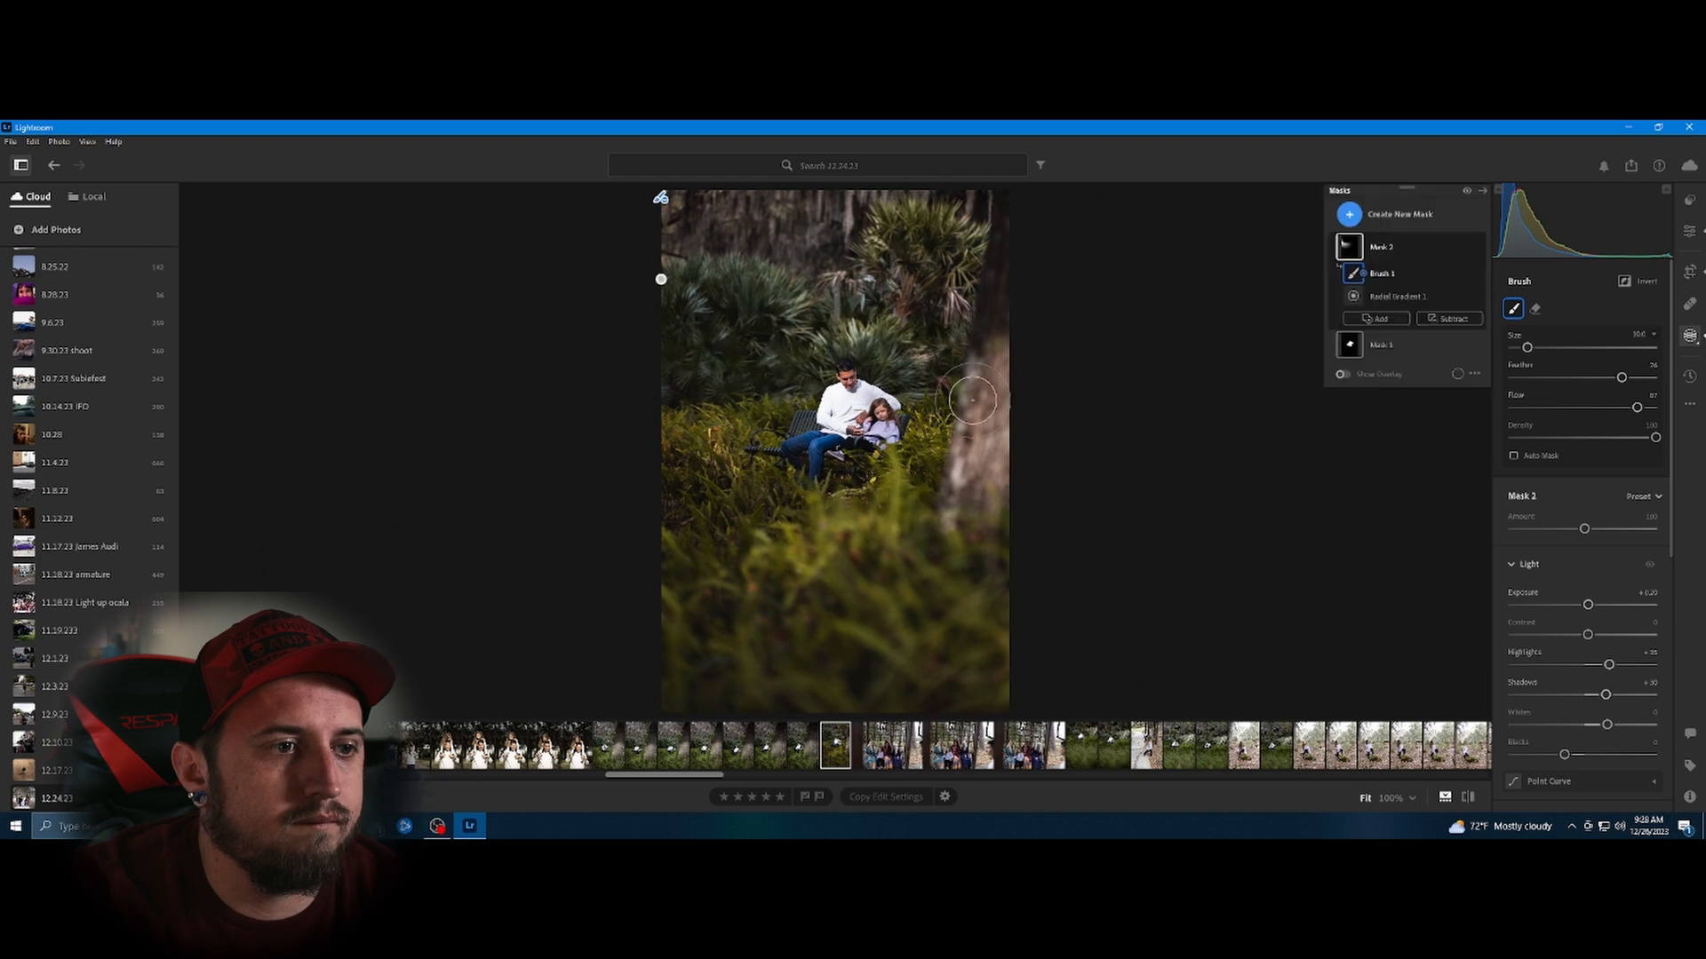
Leave masking and examine the bench, the father and child, and the background palms up close.
click(1690, 231)
click(762, 440)
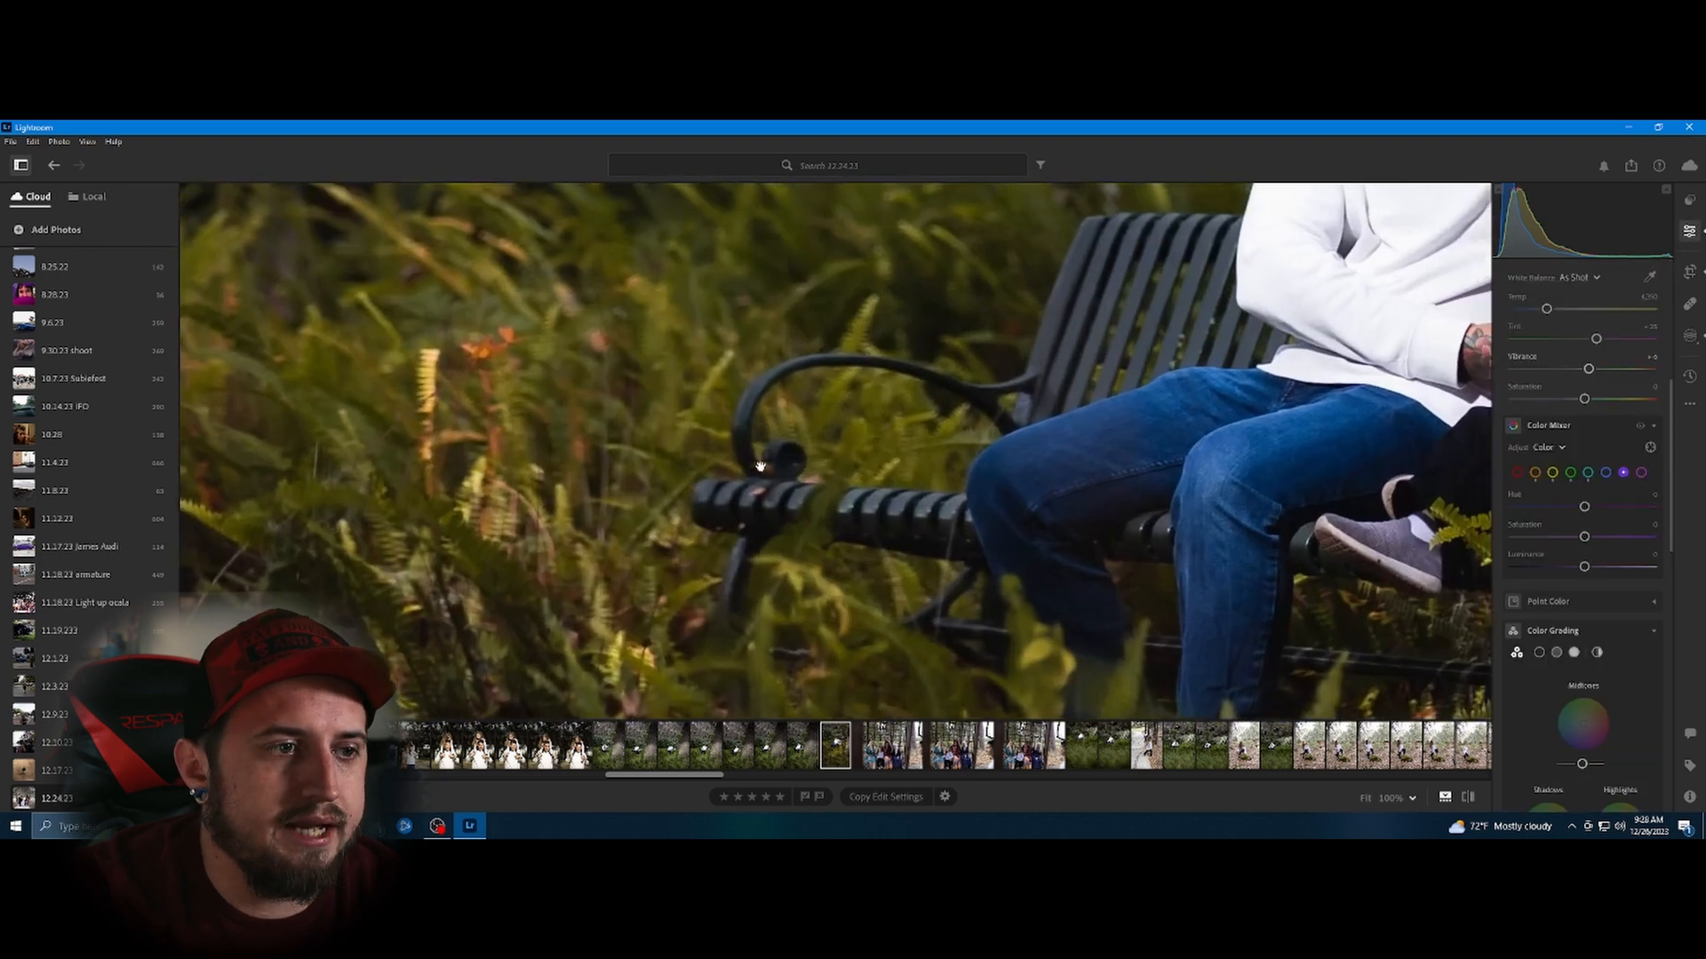
drag(831, 345, 499, 570)
drag(997, 291, 697, 431)
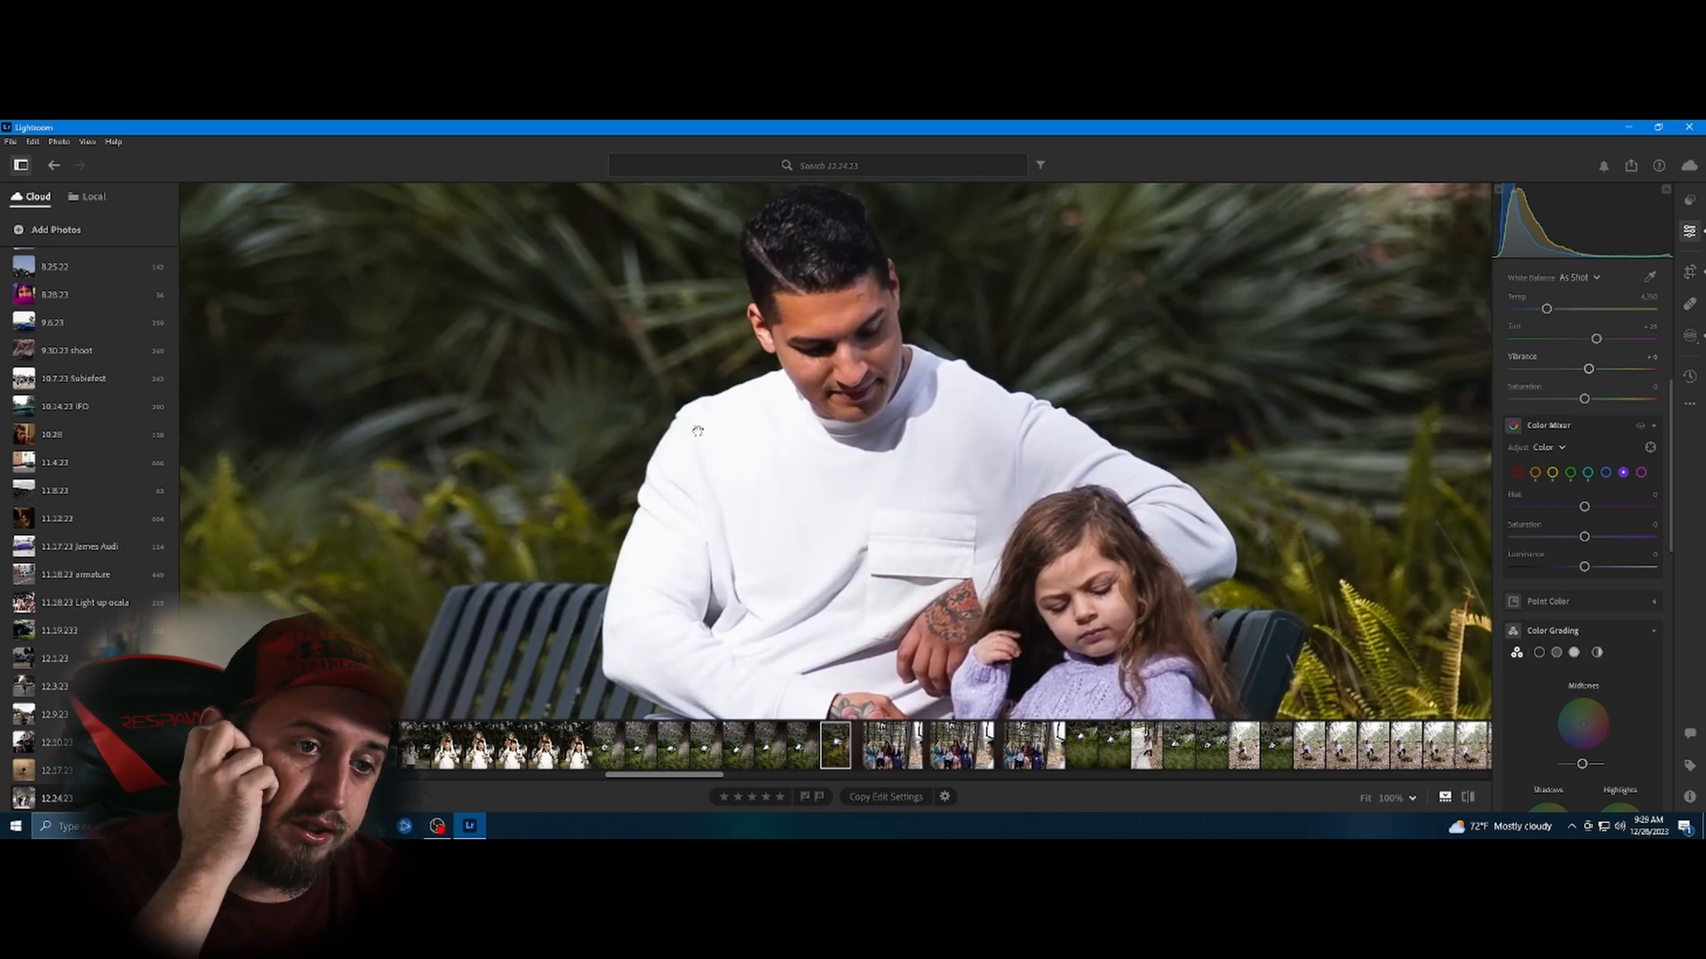
click(861, 429)
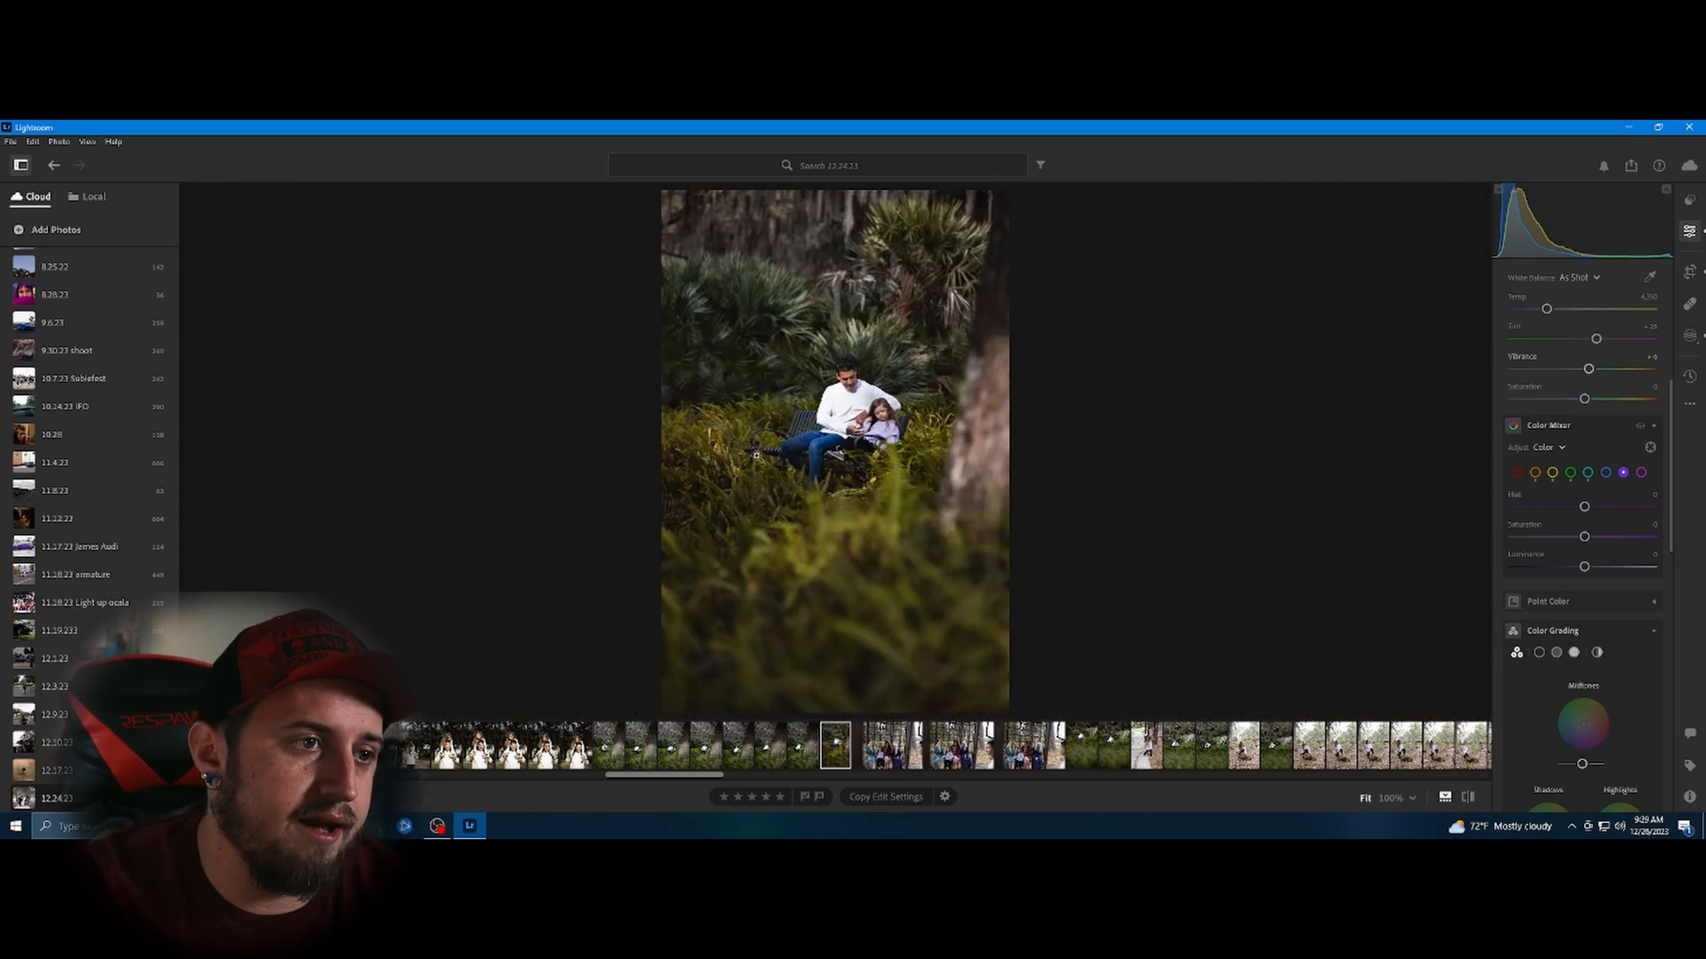
click(857, 399)
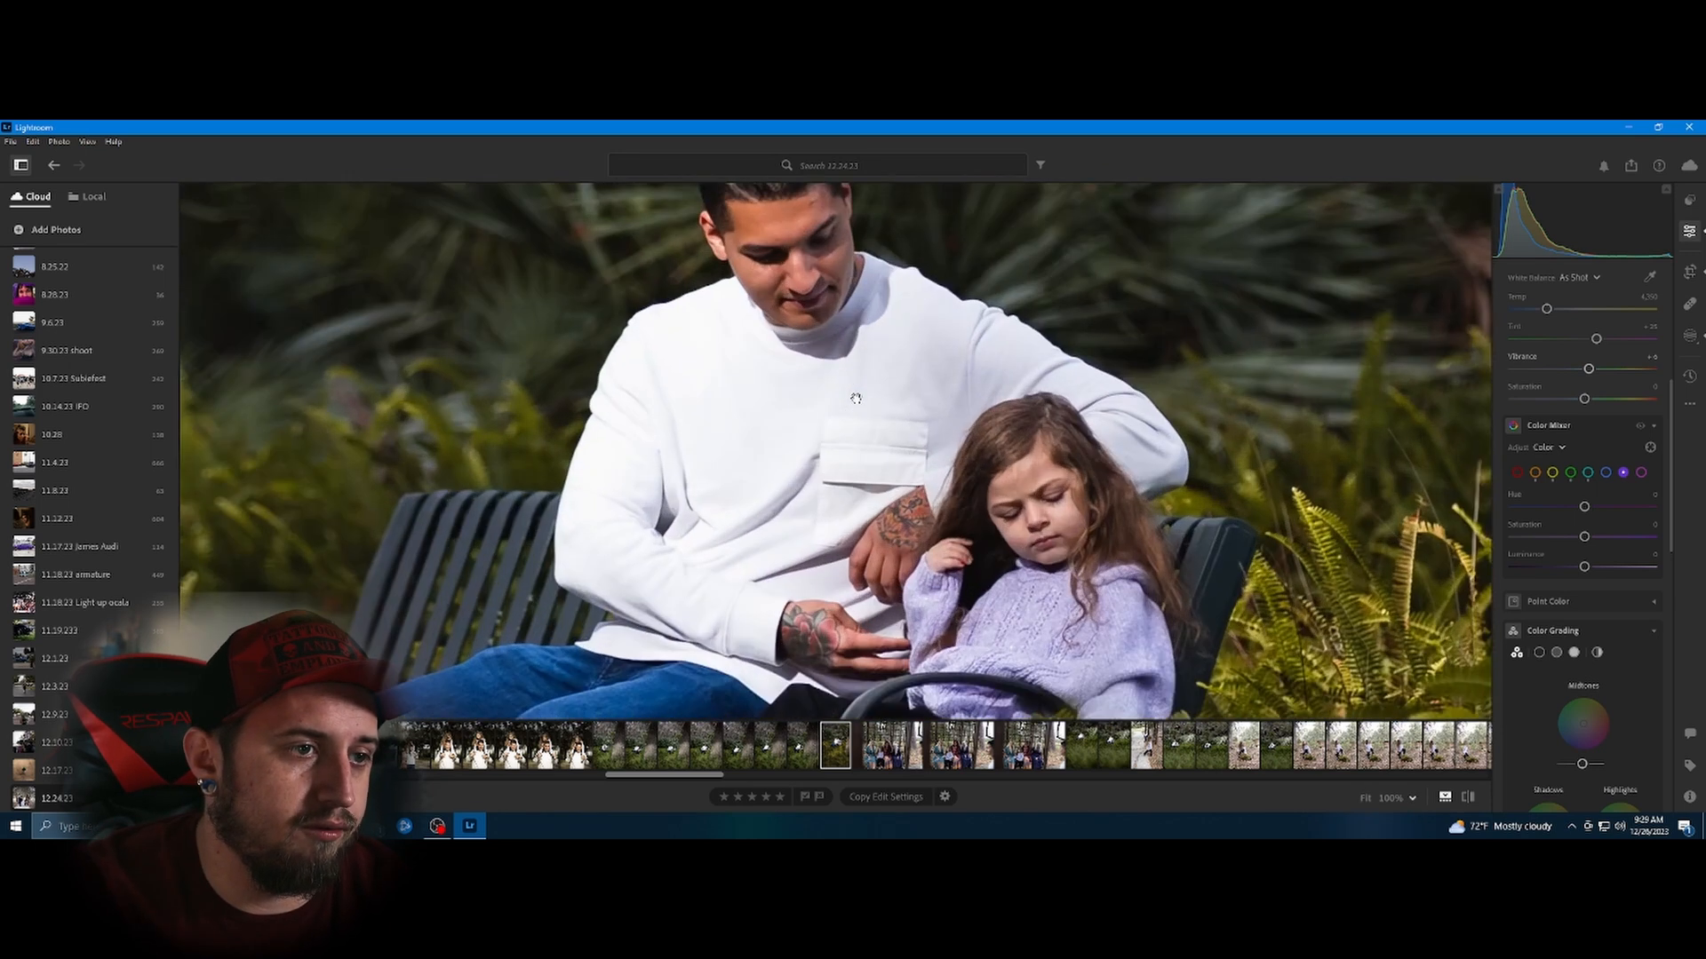
click(825, 315)
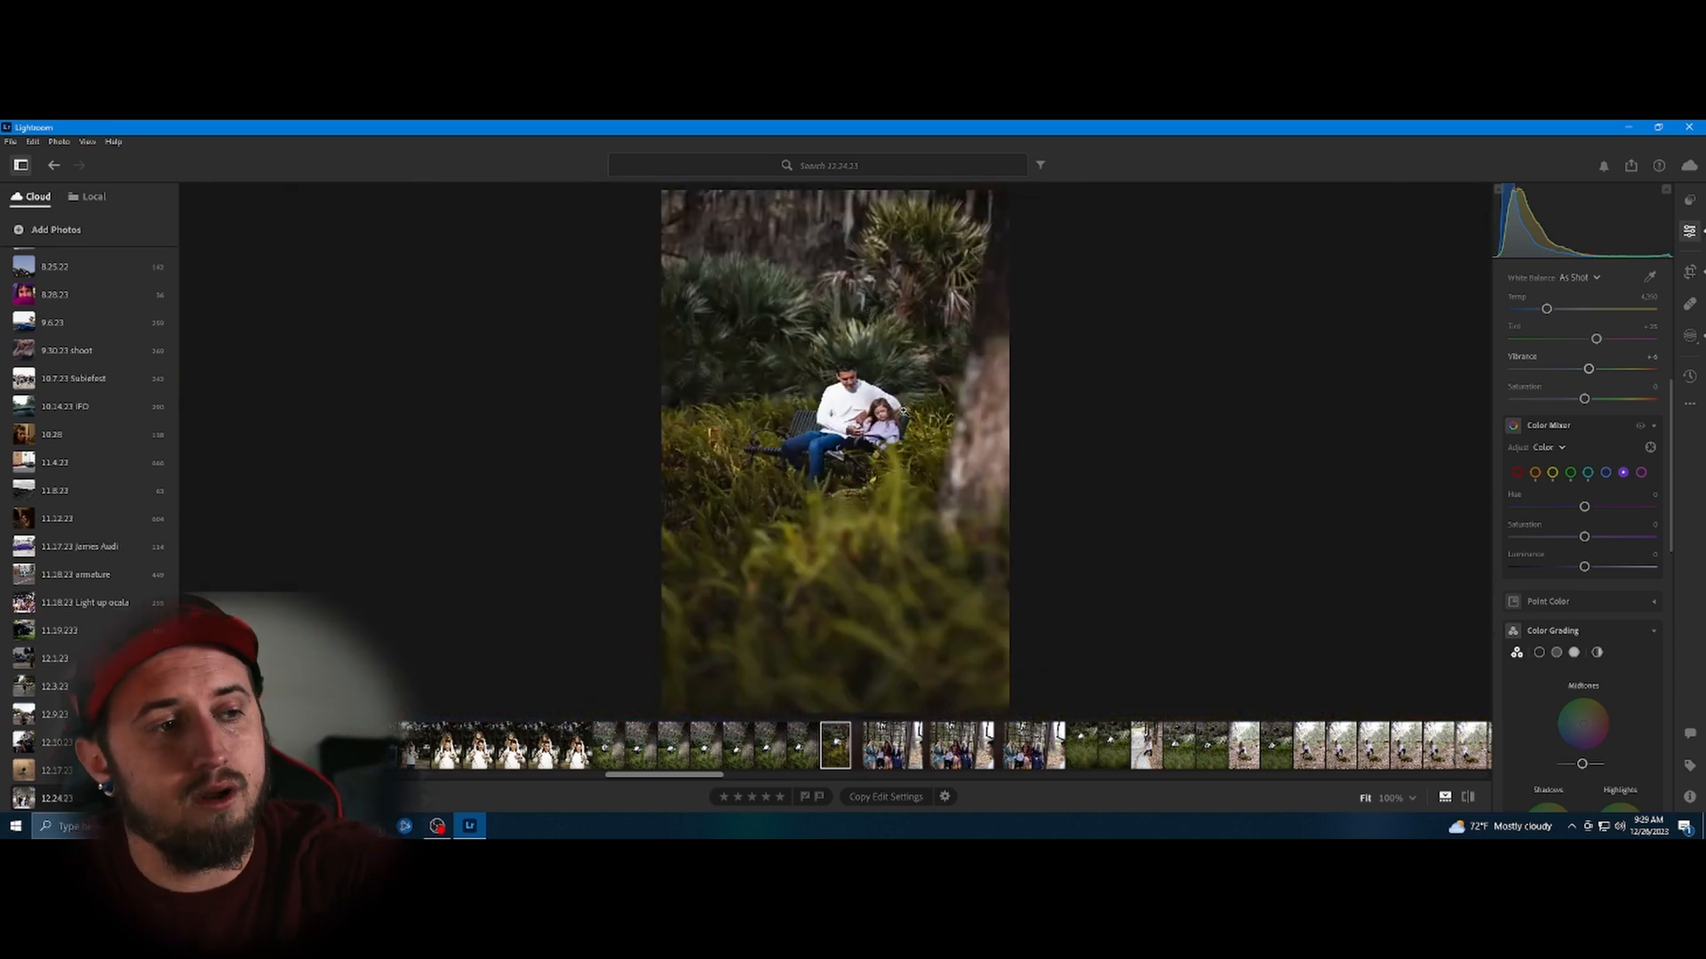
click(739, 299)
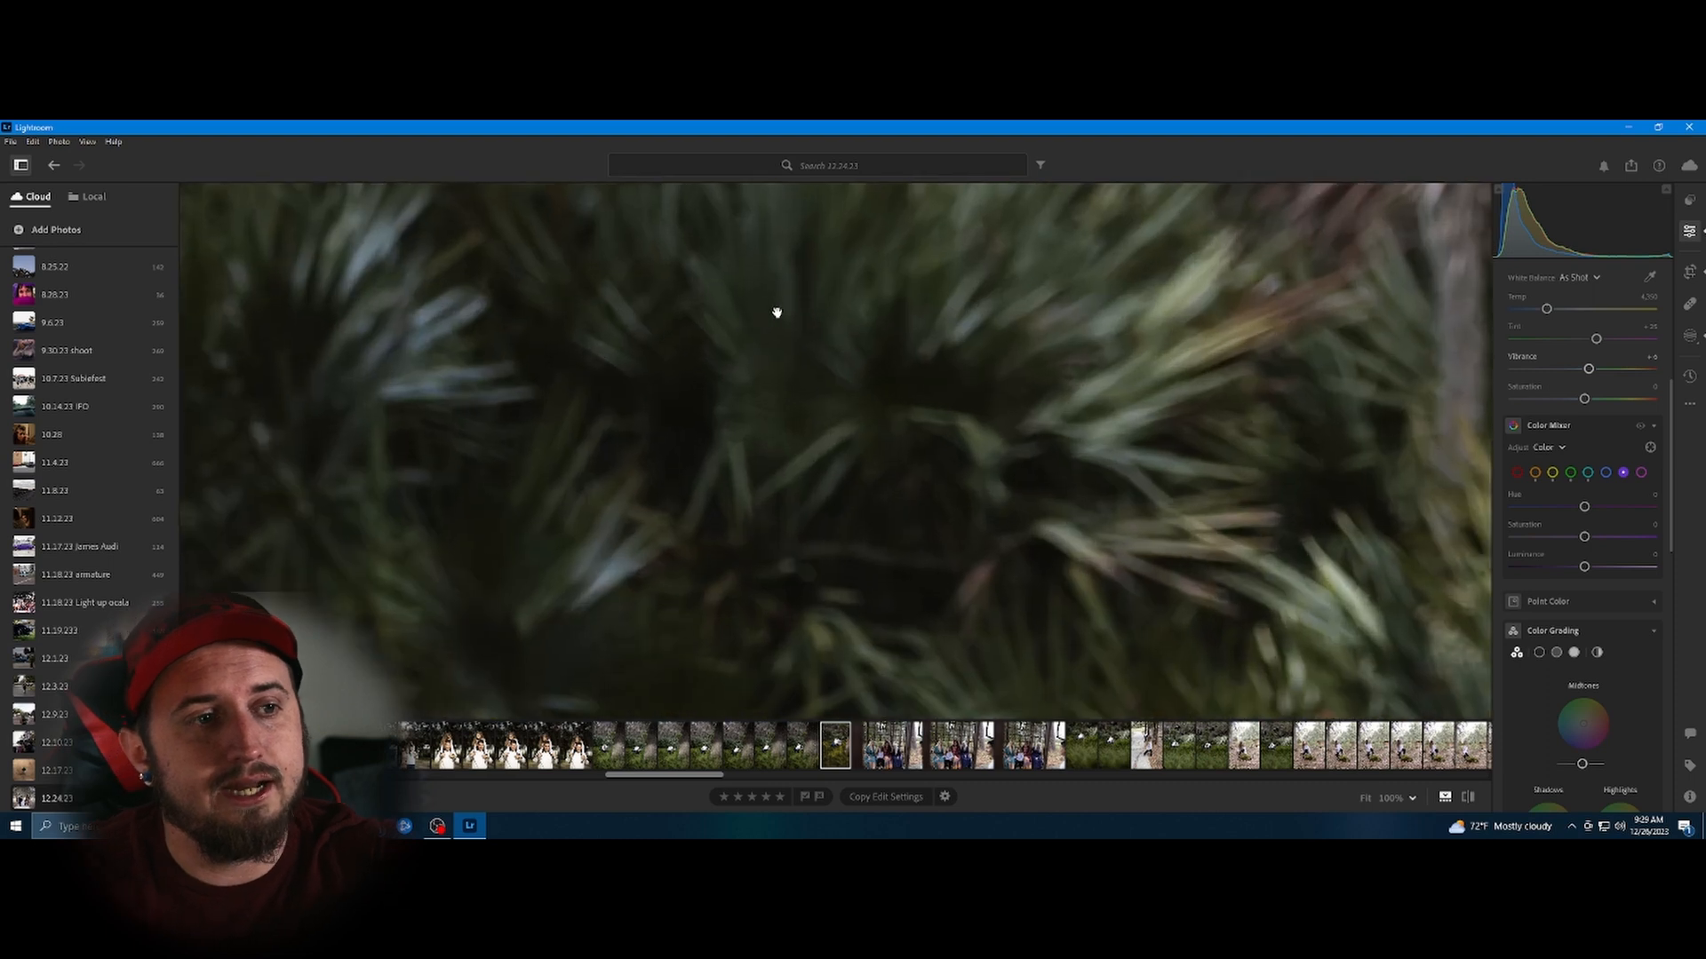
click(777, 312)
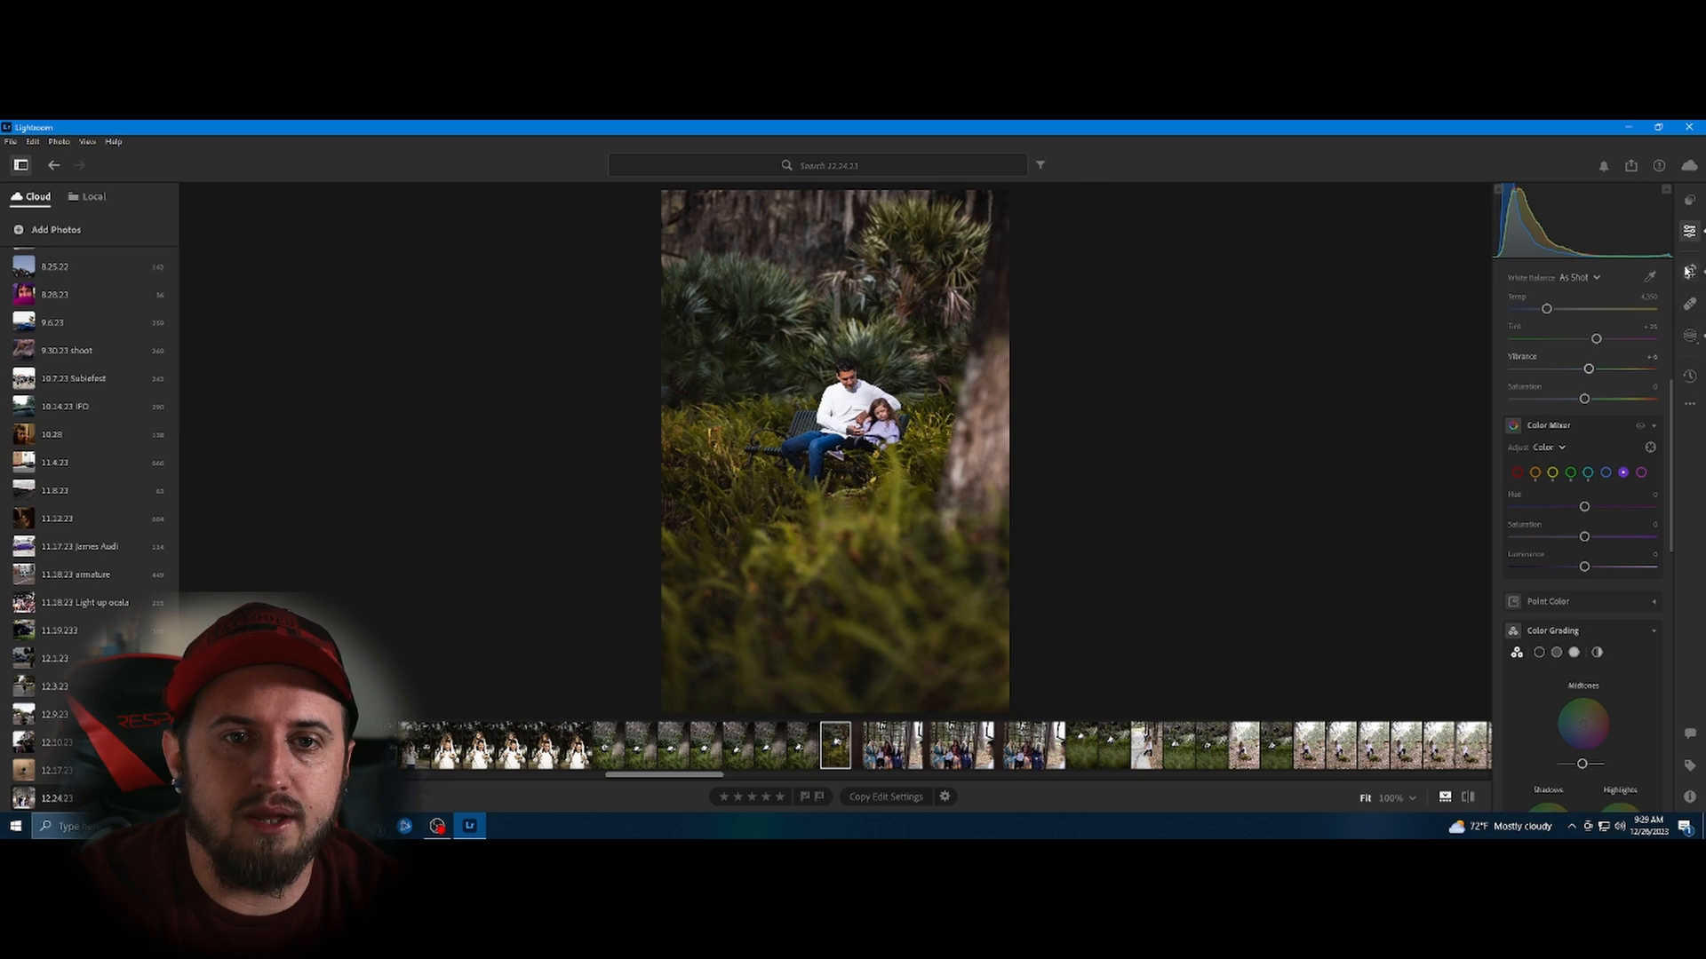
Add a slanted linear gradient mask over the foreground foliage and lower its Highlights to about -19 and Shadows to about -16.
click(1692, 337)
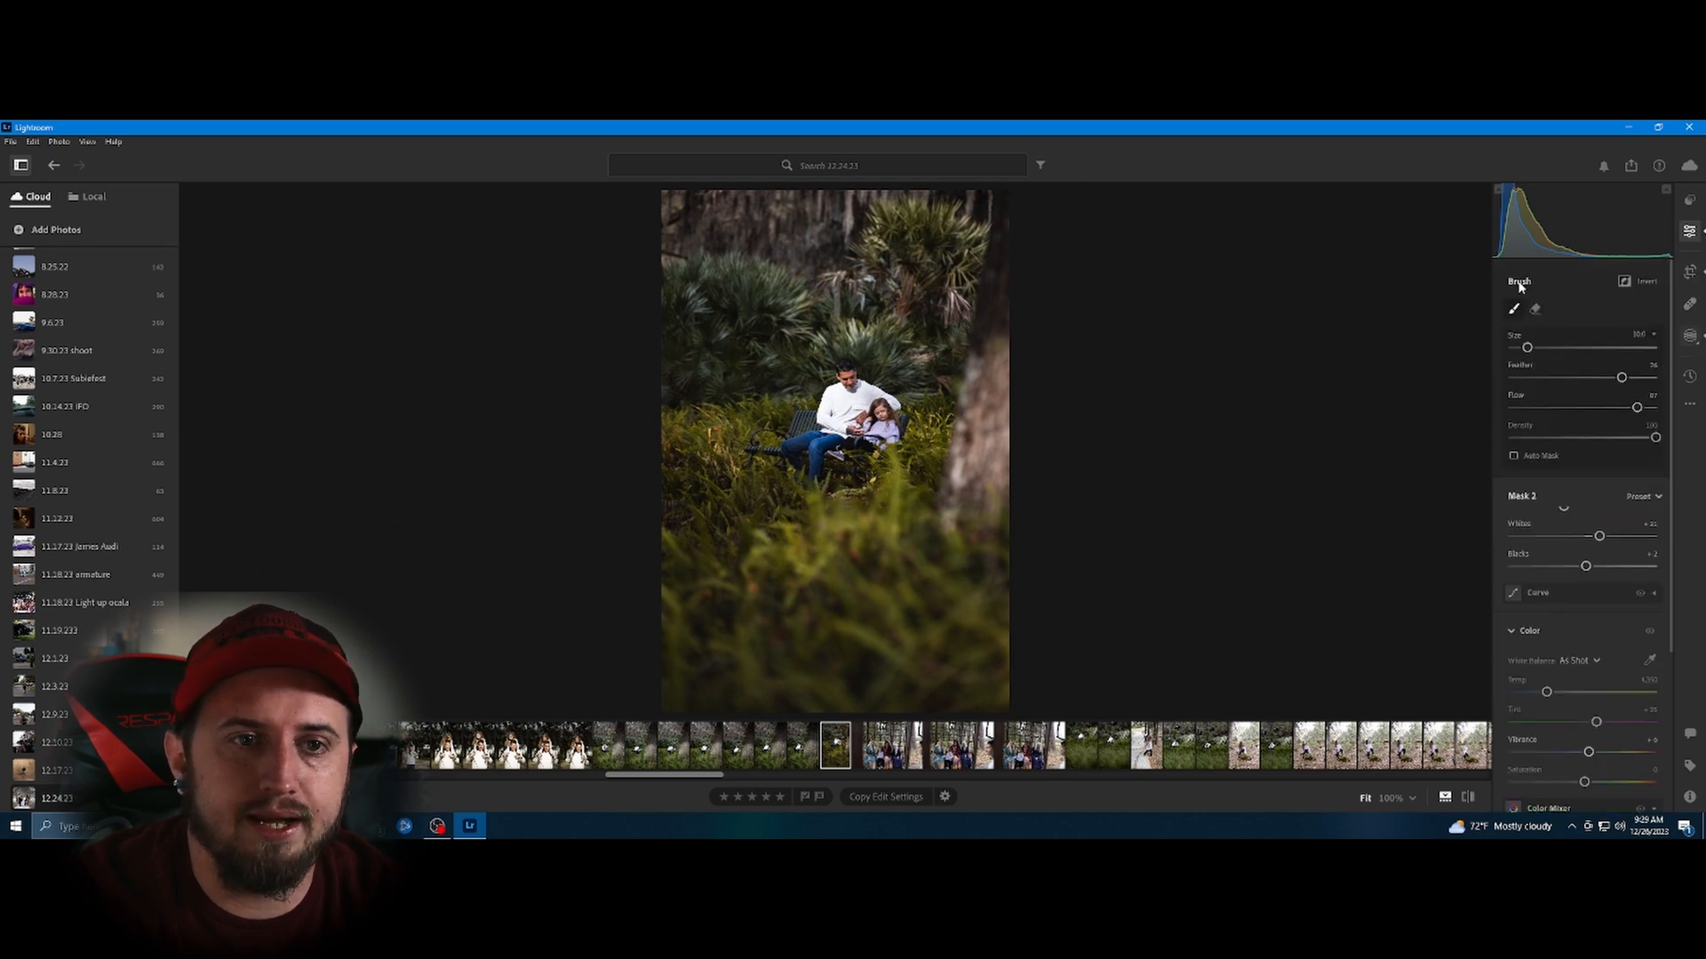
click(1391, 217)
click(1402, 364)
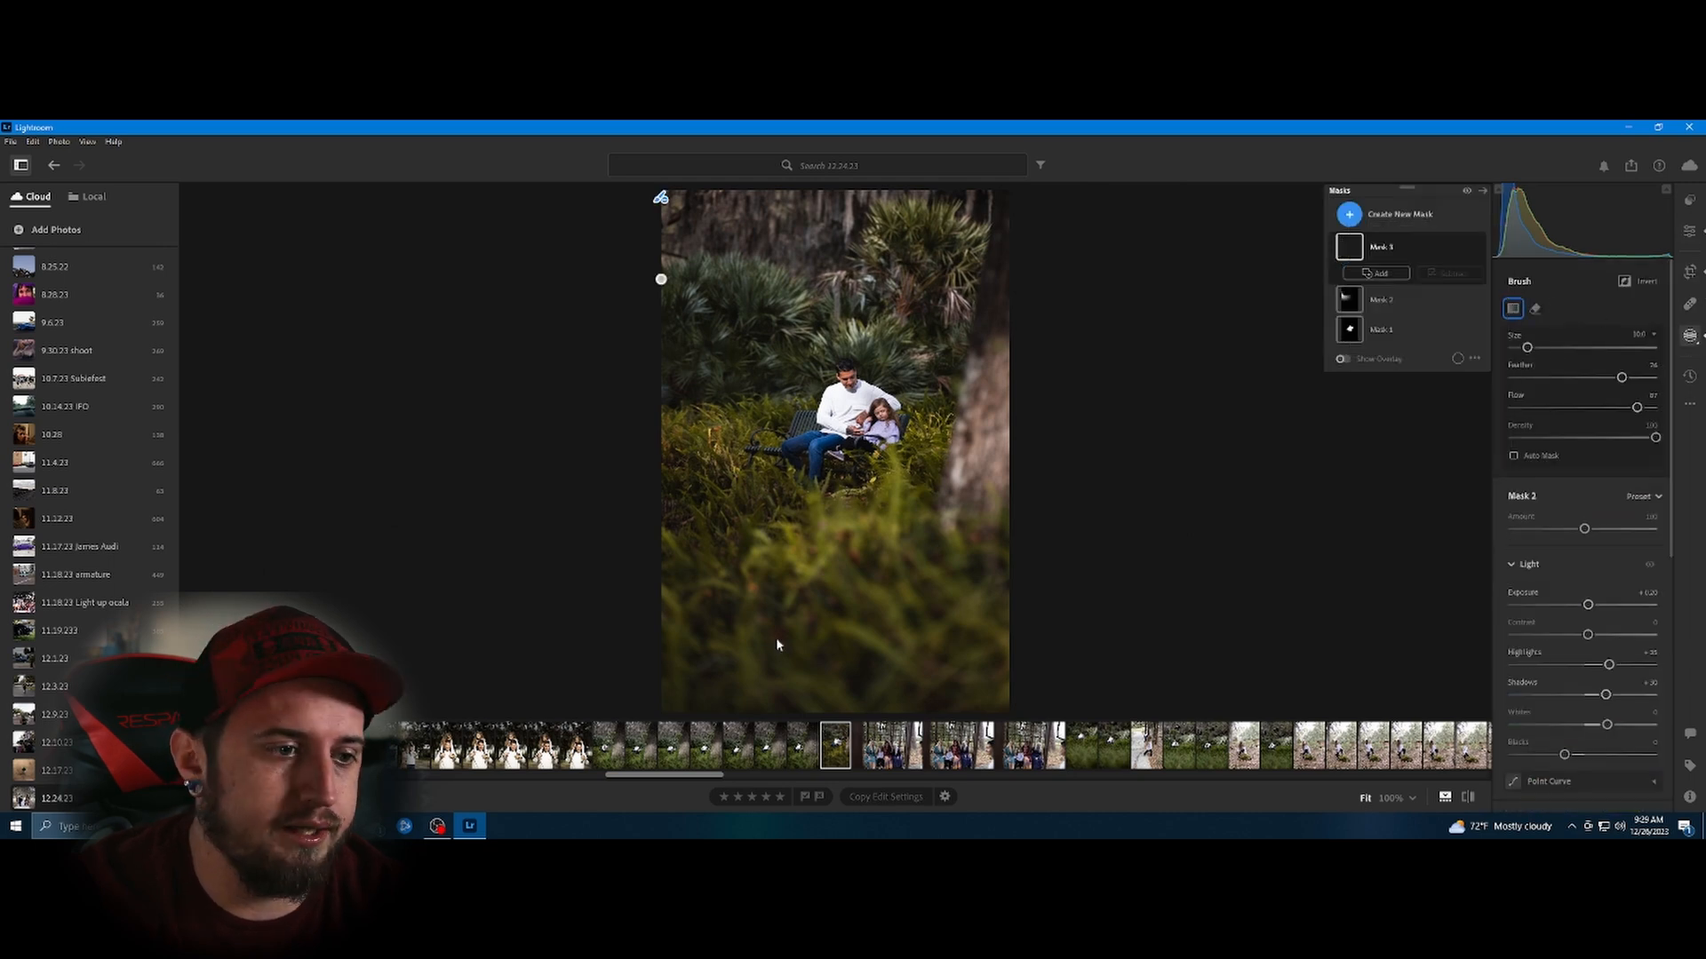
drag(831, 662, 784, 464)
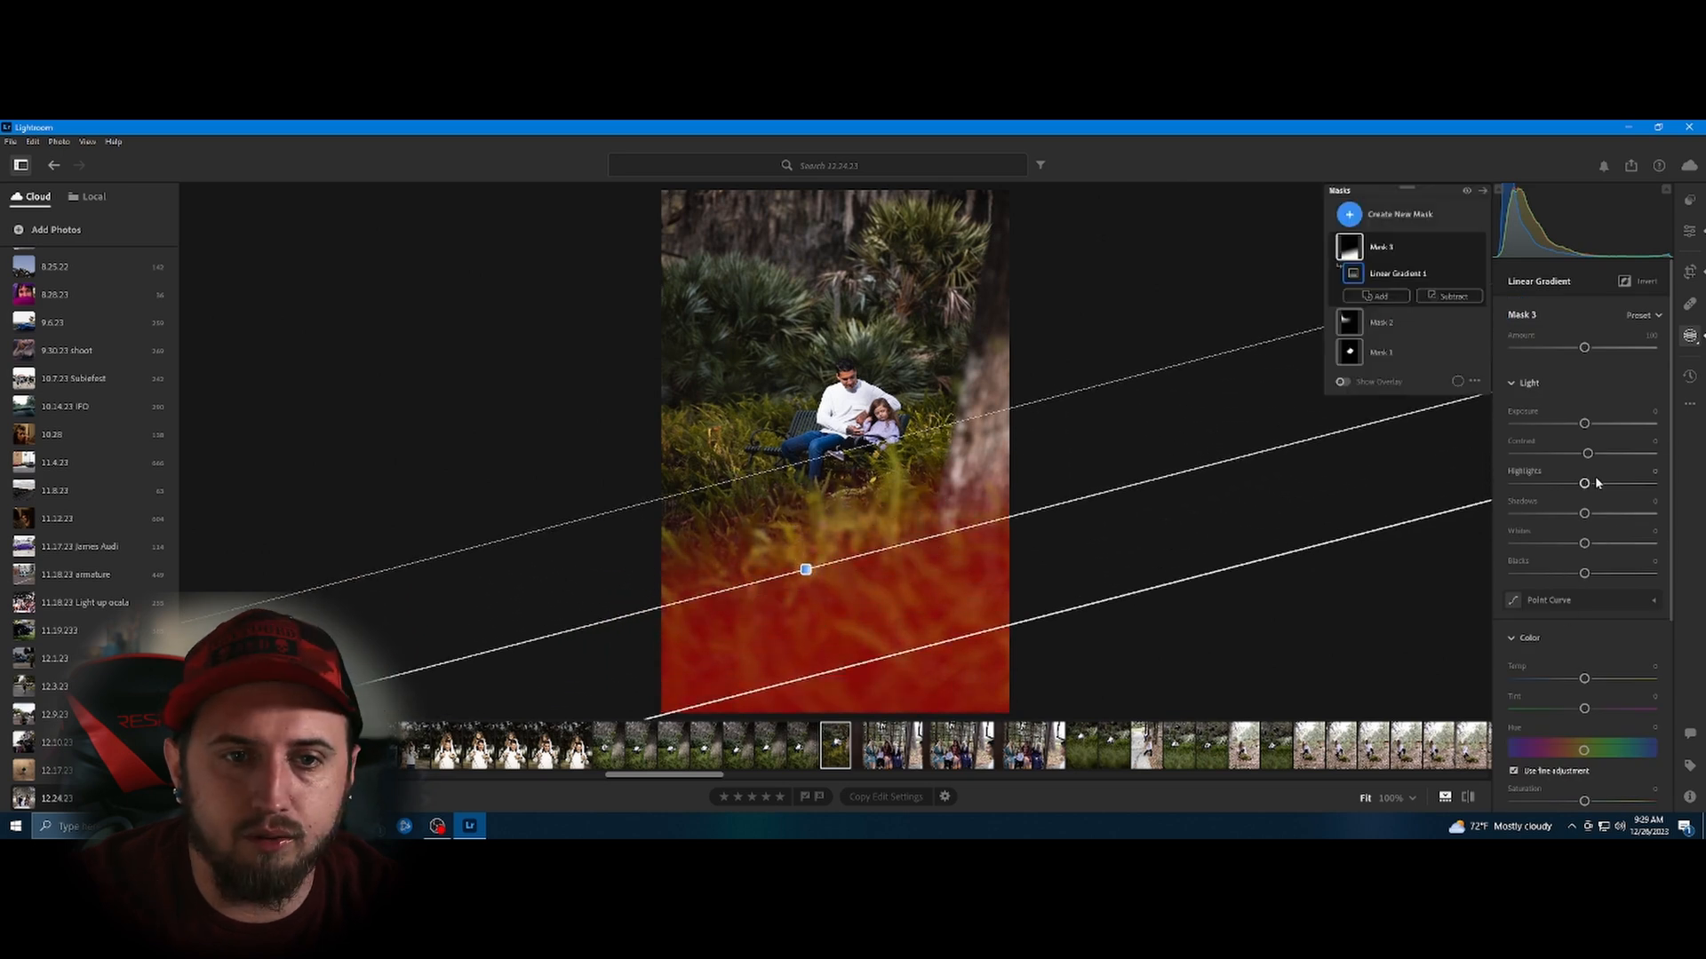
drag(1584, 483, 1572, 513)
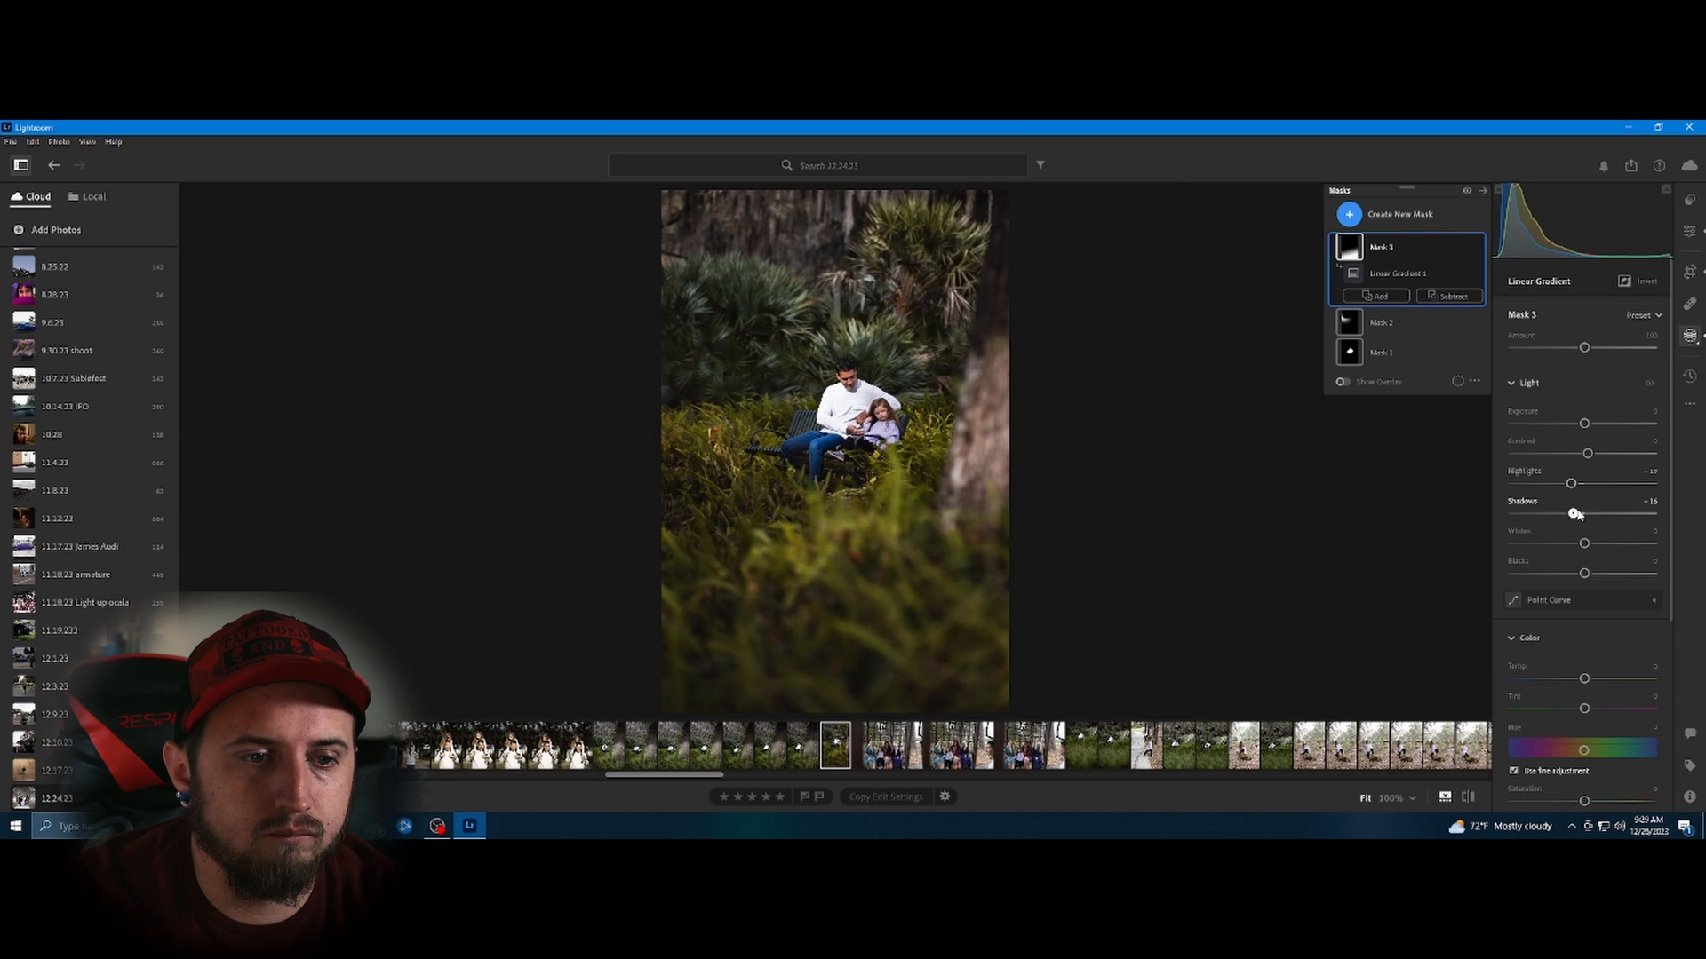
Lower the foreground linear gradient mask's Blacks to about -20 and return to the global edit settings.
drag(1584, 573, 1571, 575)
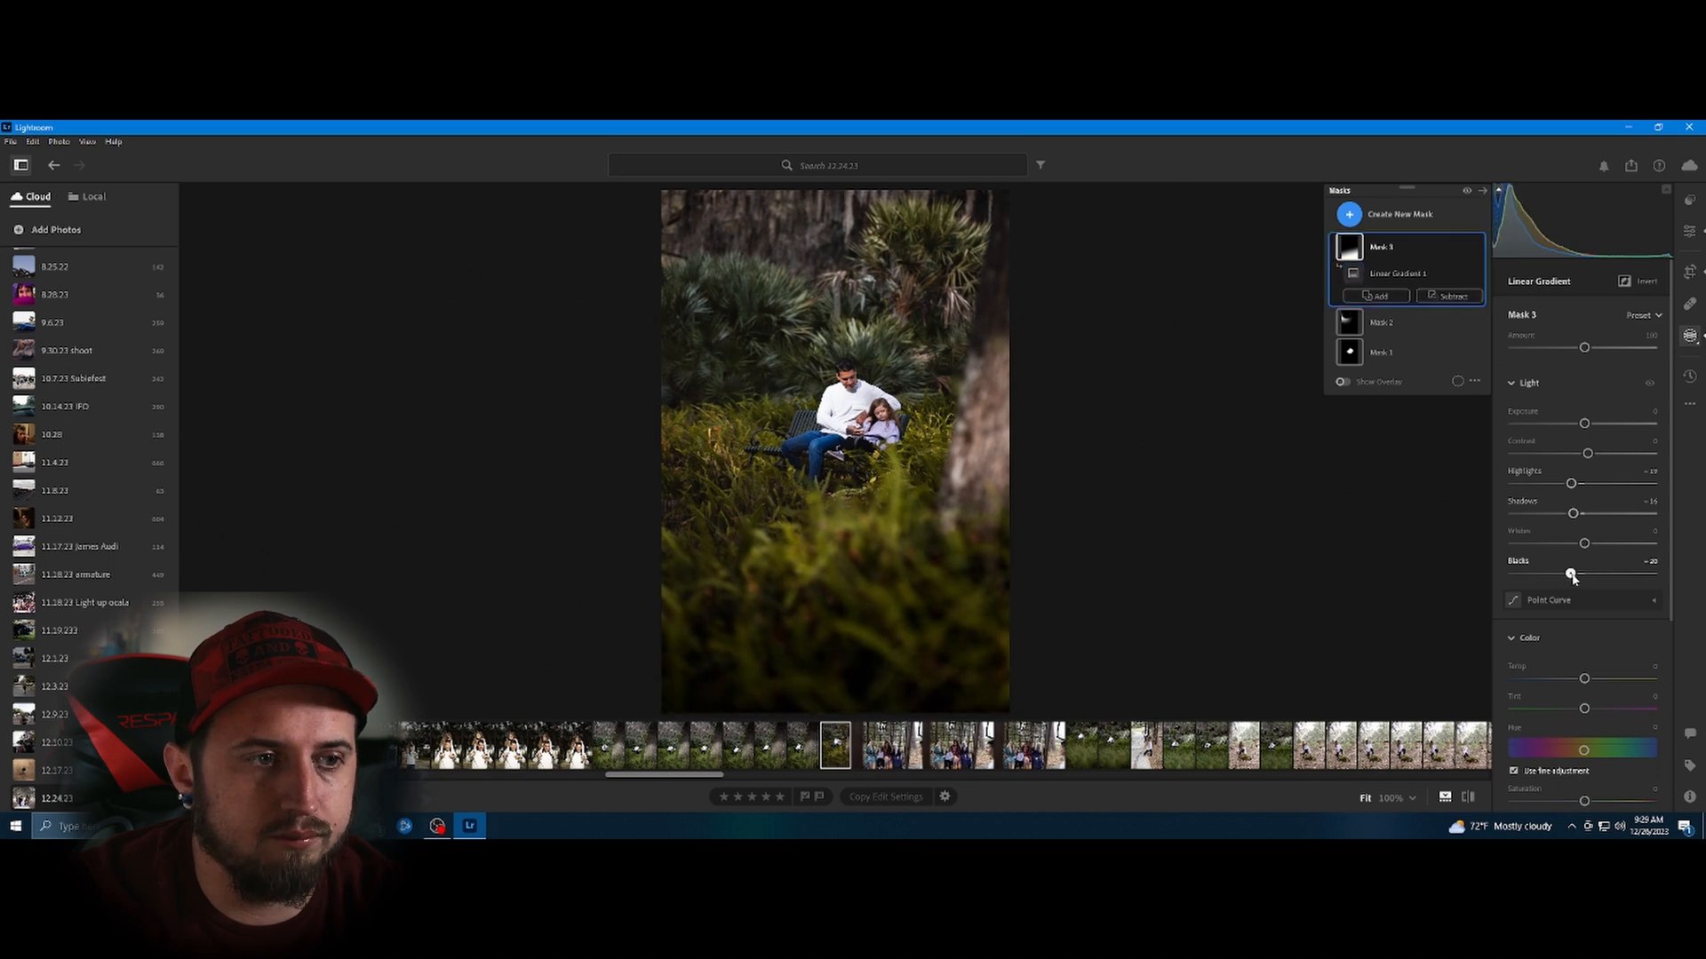
click(1689, 231)
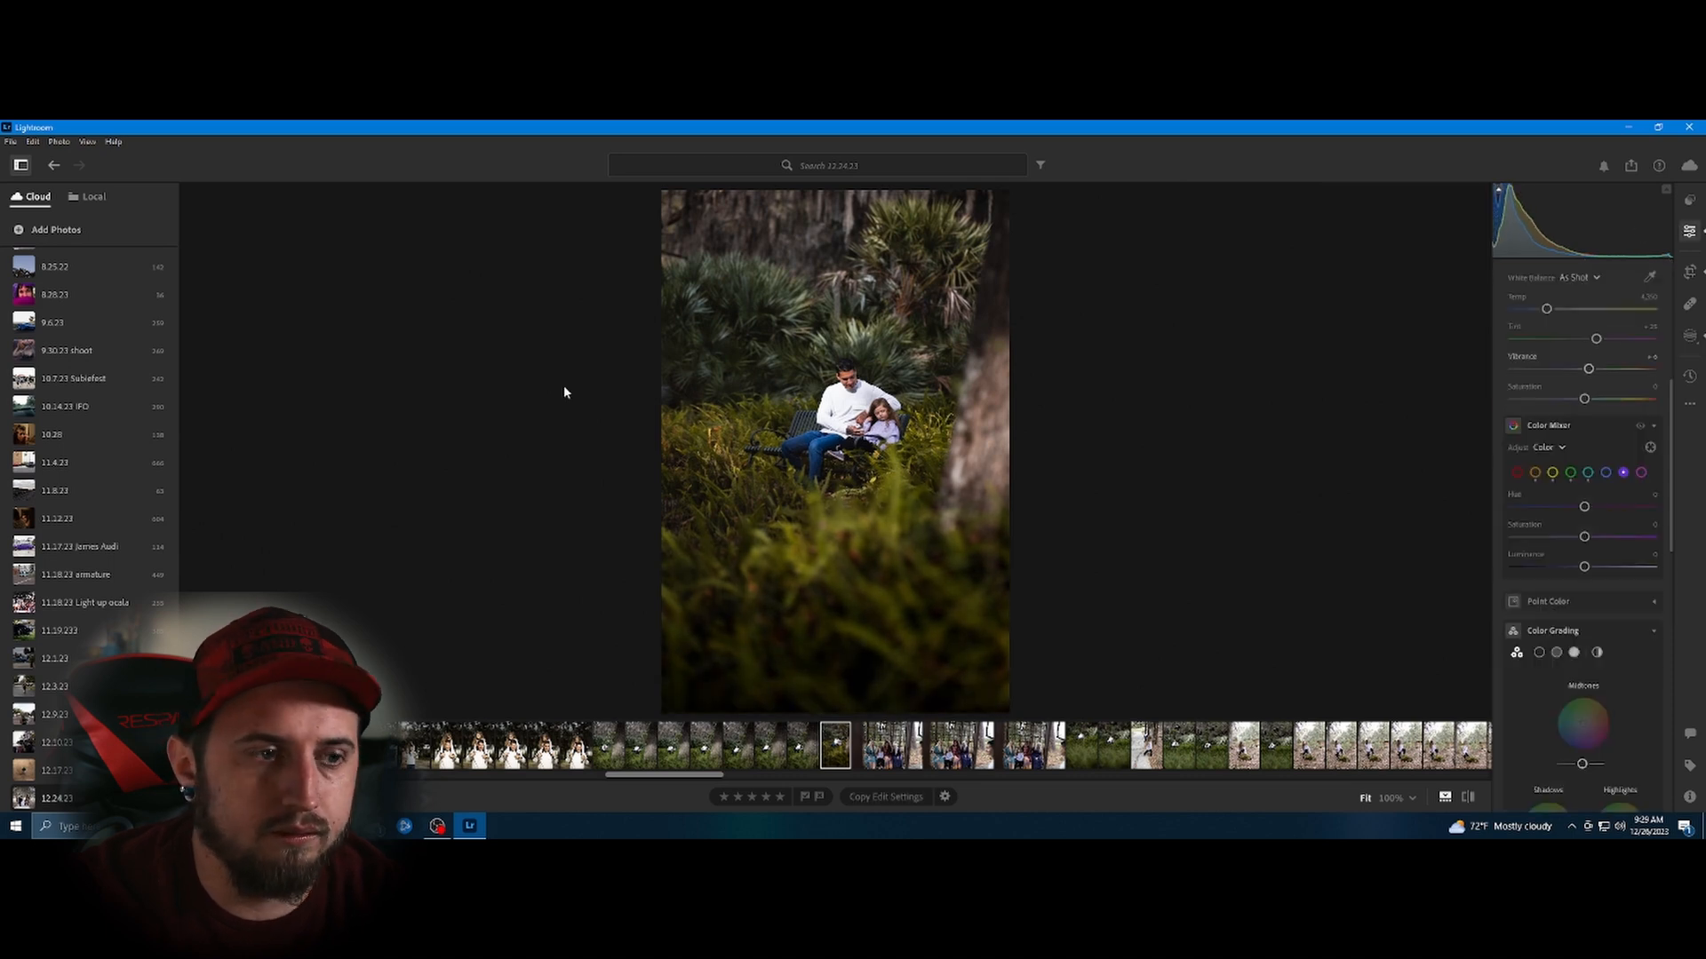
Check the edit against the original photo and warm the global white balance Temp to about 4,600.
key(backslash)
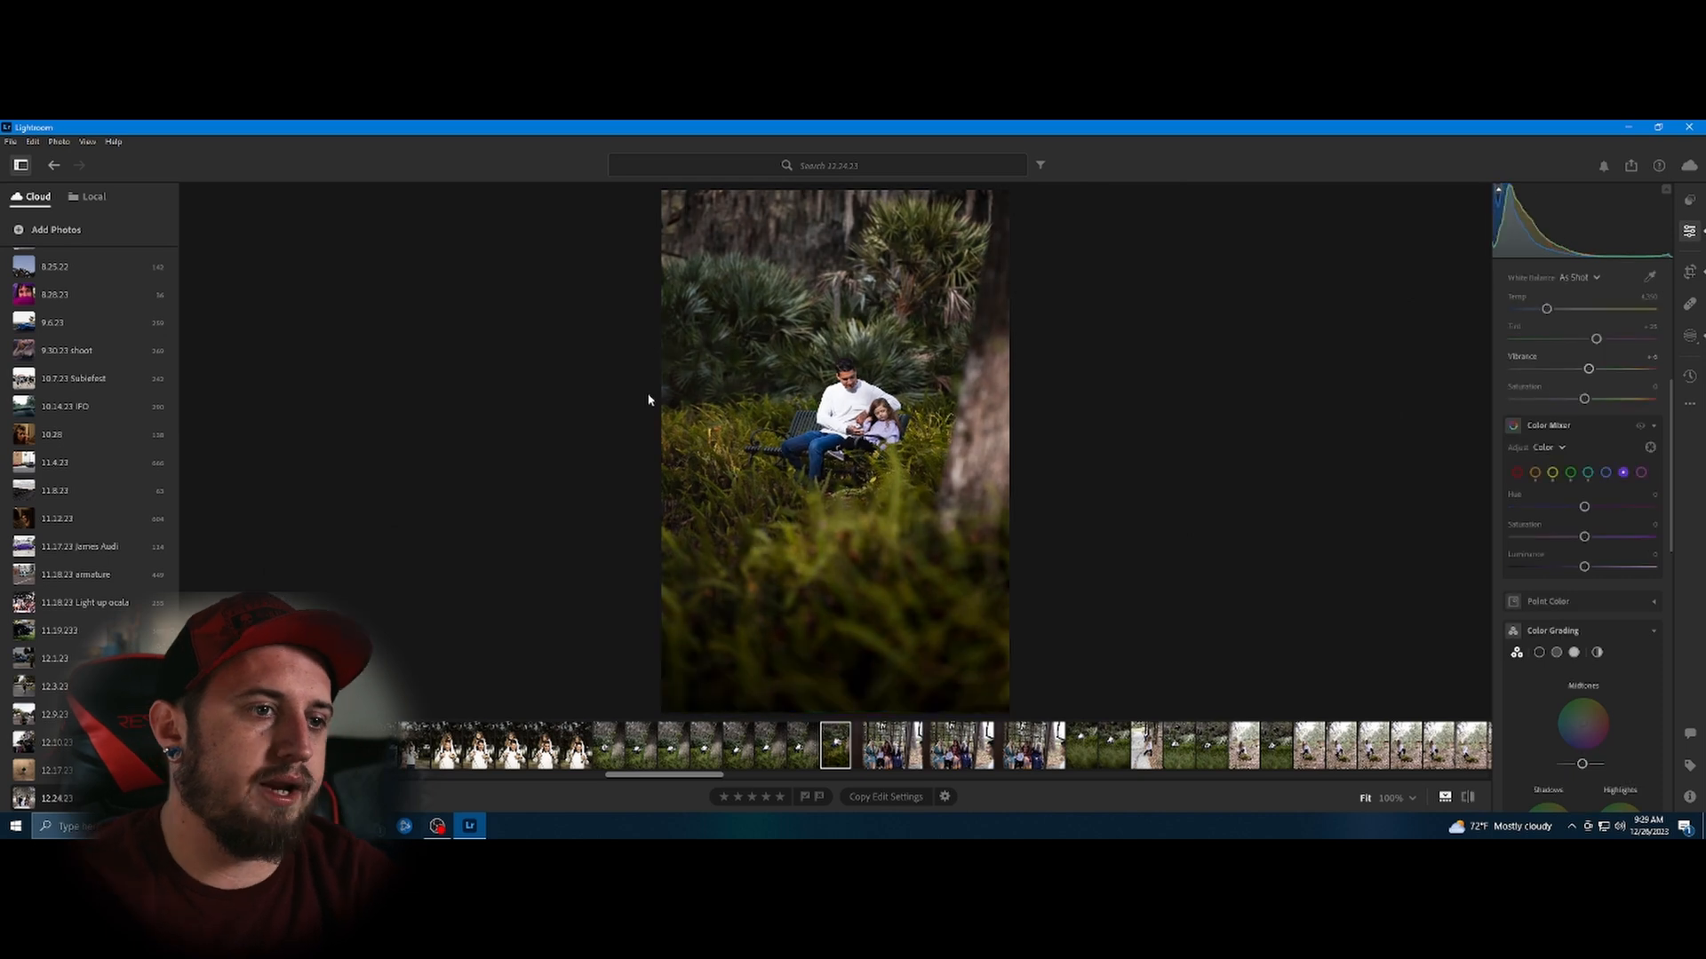
scroll(1617, 404, up, 1)
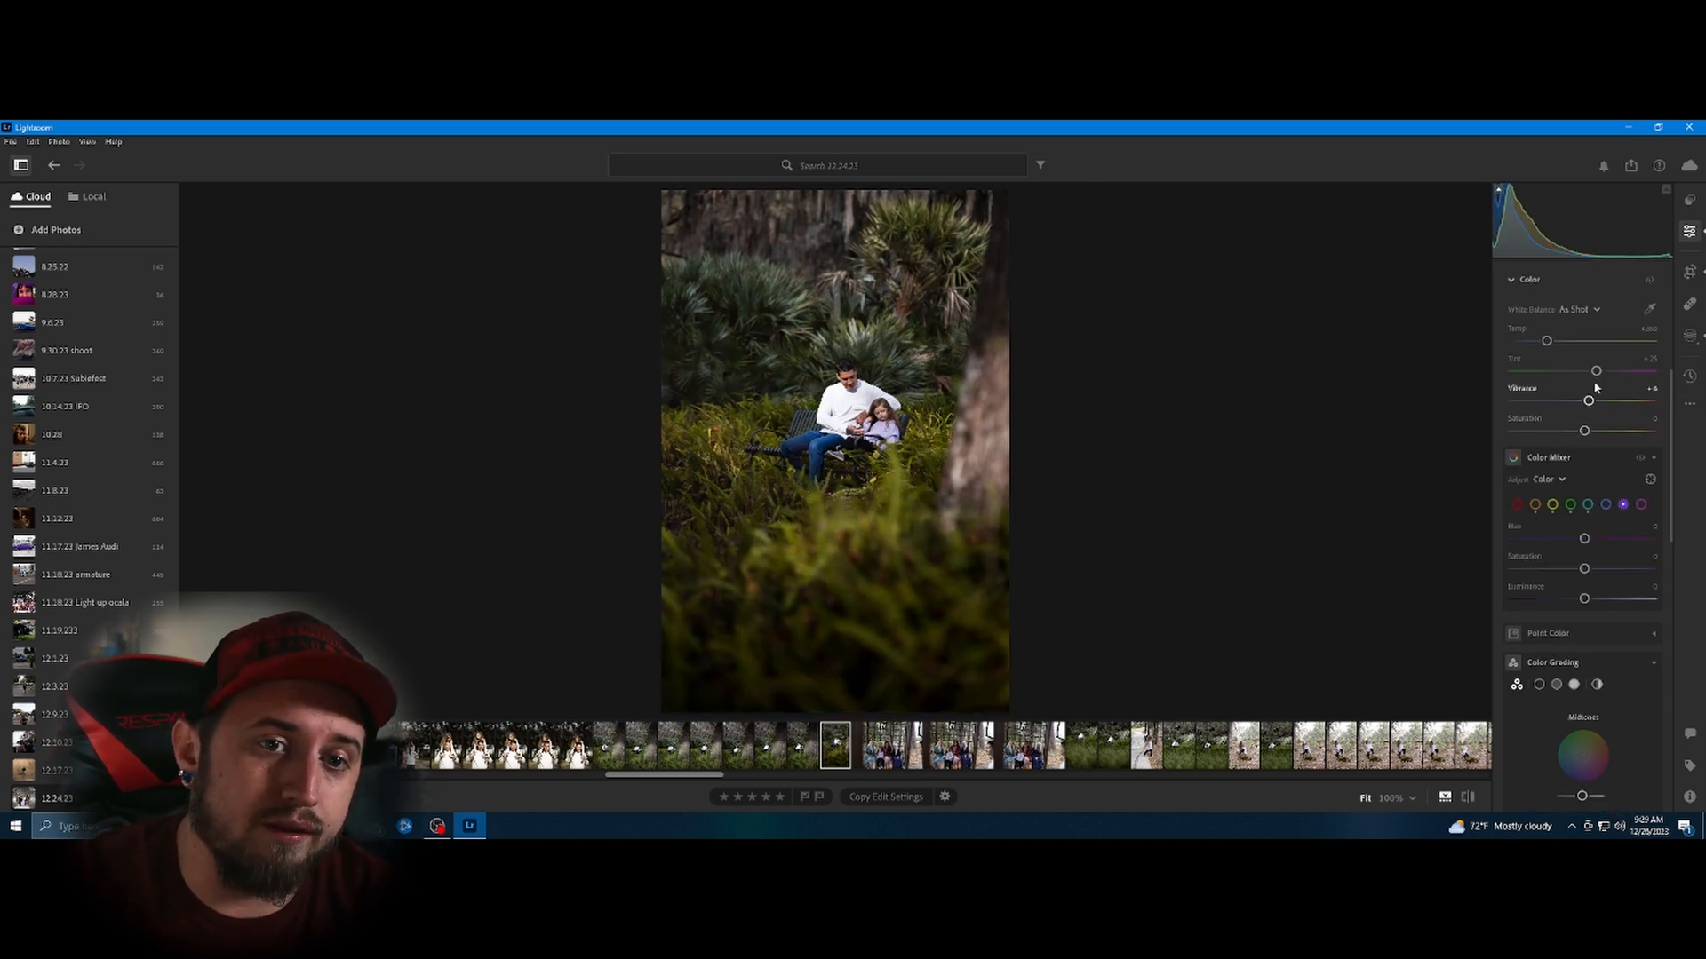
drag(1546, 343, 1554, 343)
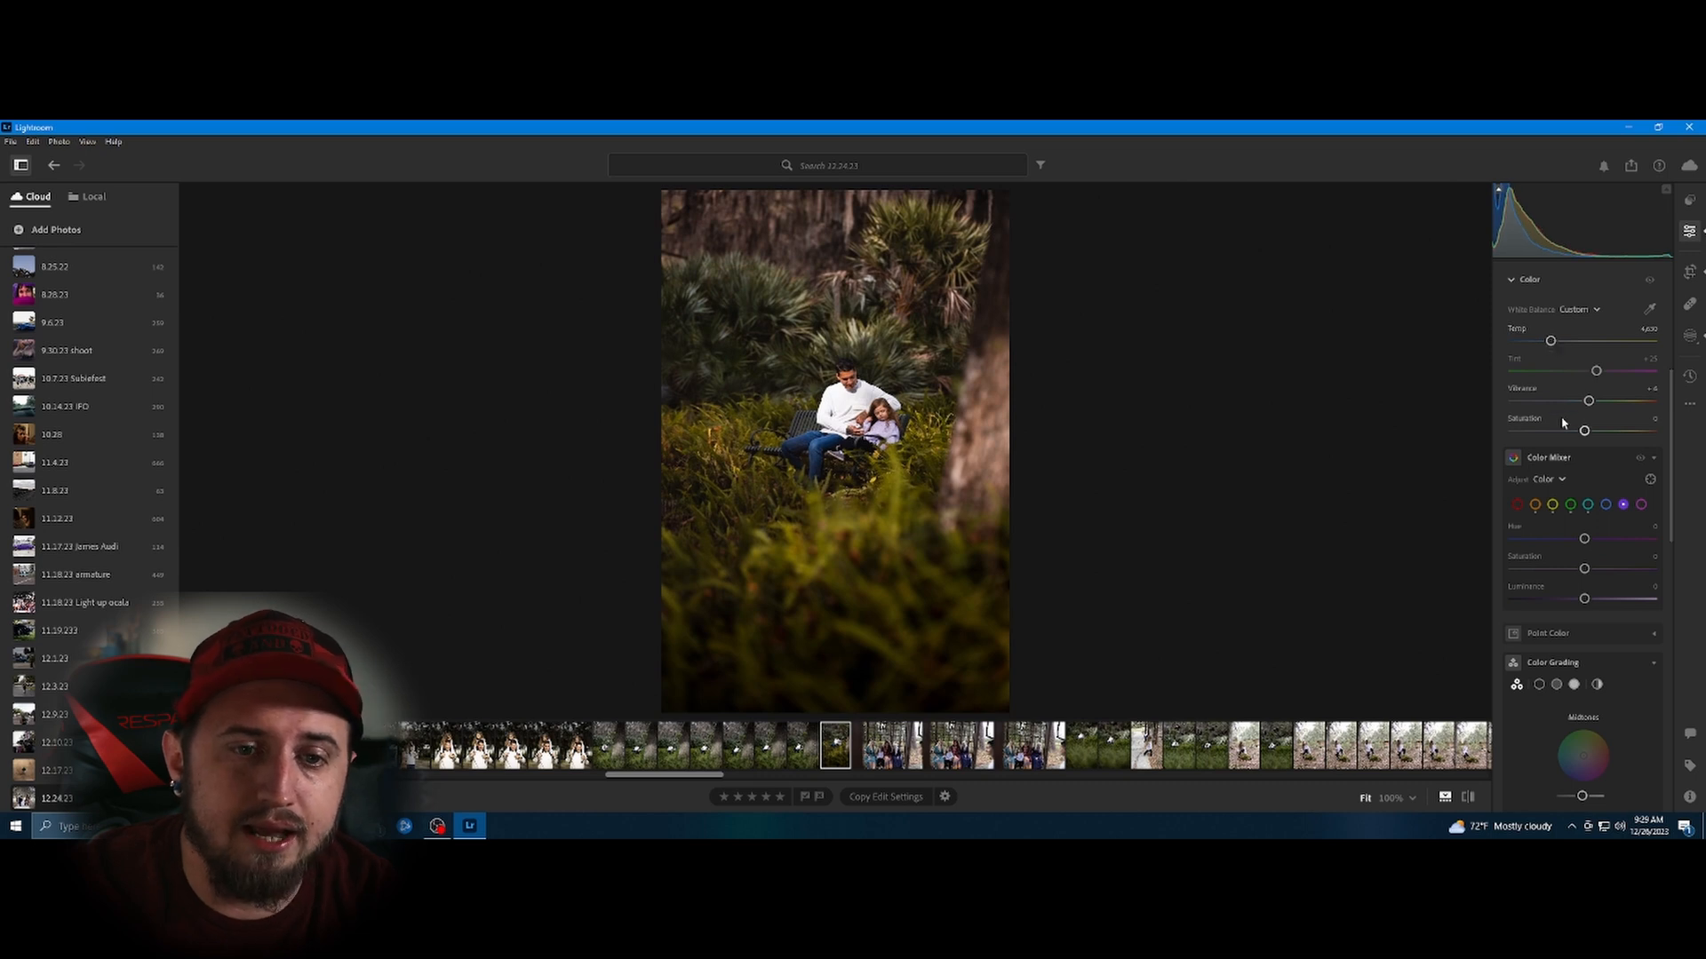
Tint the shadows a subtle blue with a hue of about 203 in Color Grading.
scroll(1563, 422, down, 5)
scroll(1563, 445, down, 7)
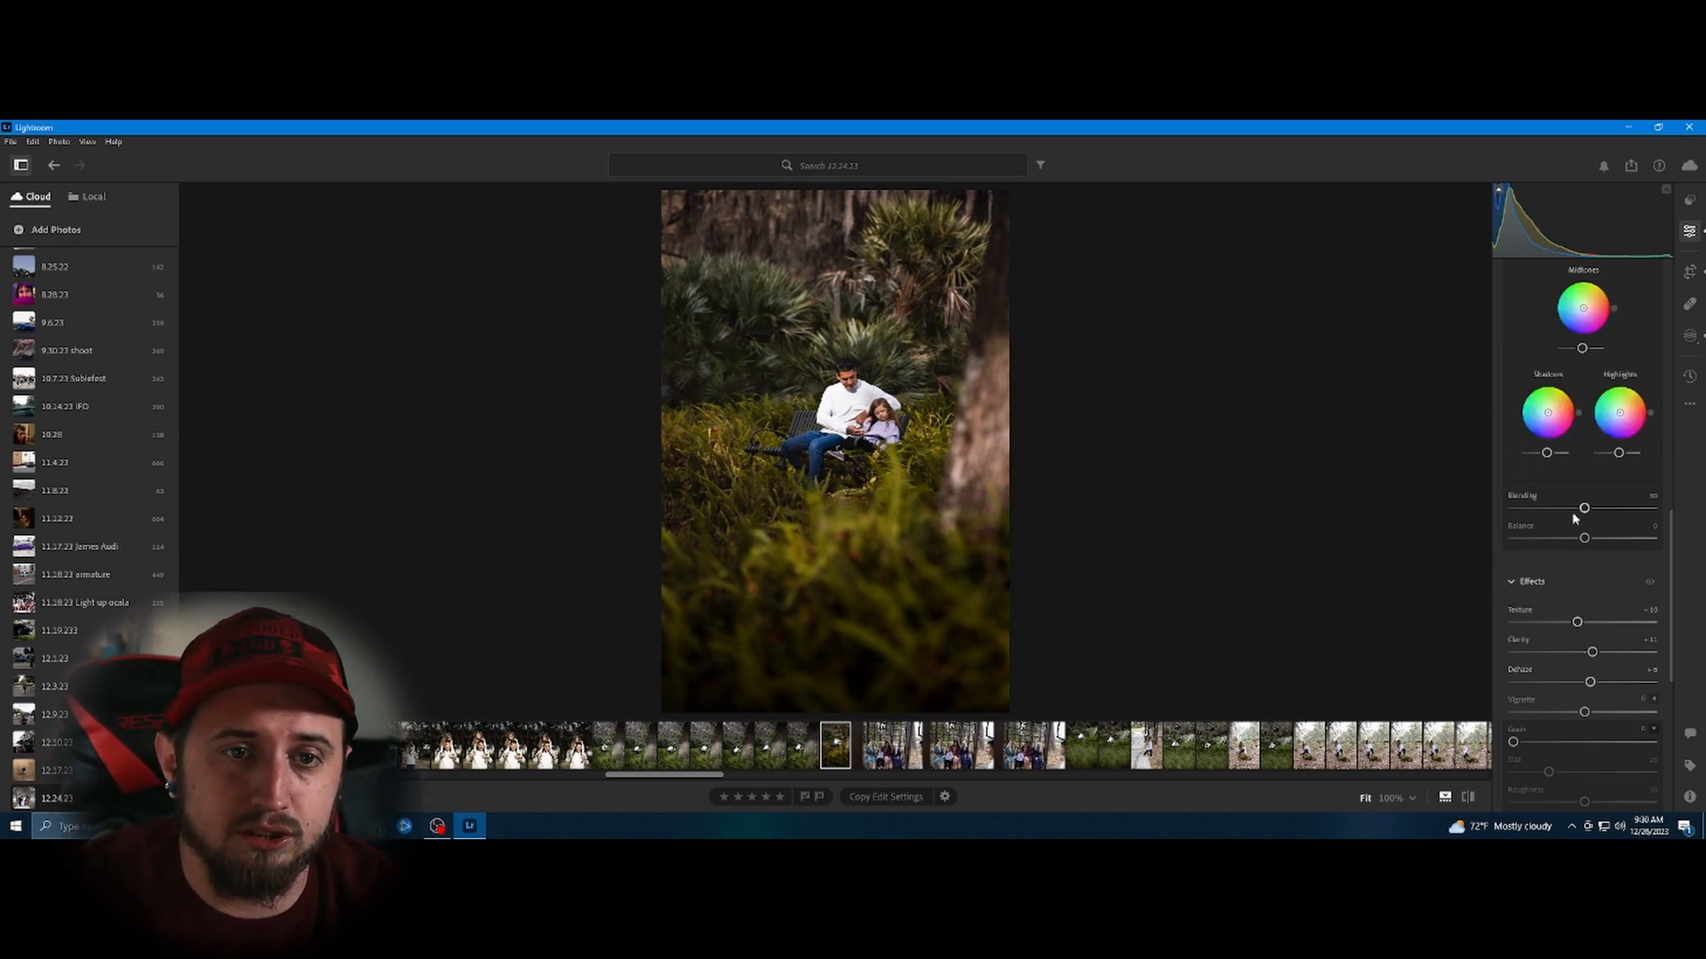
scroll(1581, 506, up, 1)
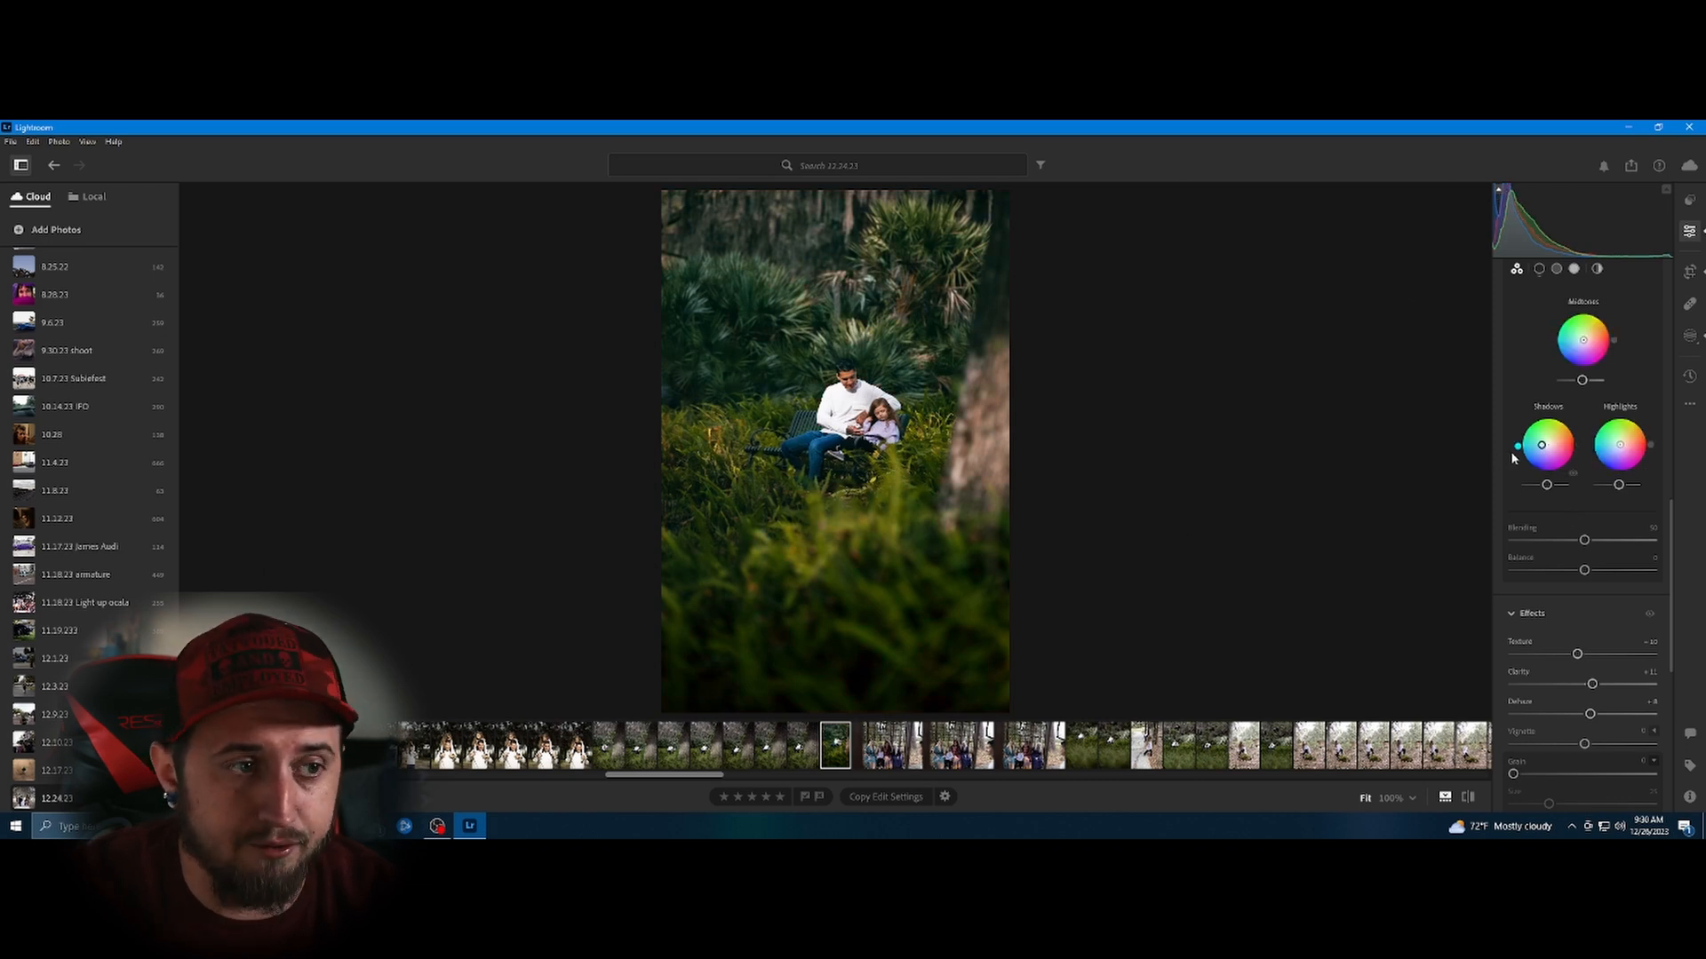
mouse_move(1517, 450)
mouse_down()
mouse_move(1529, 470)
mouse_move(1535, 411)
mouse_move(1604, 454)
mouse_move(1565, 505)
mouse_move(1481, 514)
mouse_move(1425, 483)
mouse_move(1466, 511)
mouse_move(1537, 453)
mouse_up()
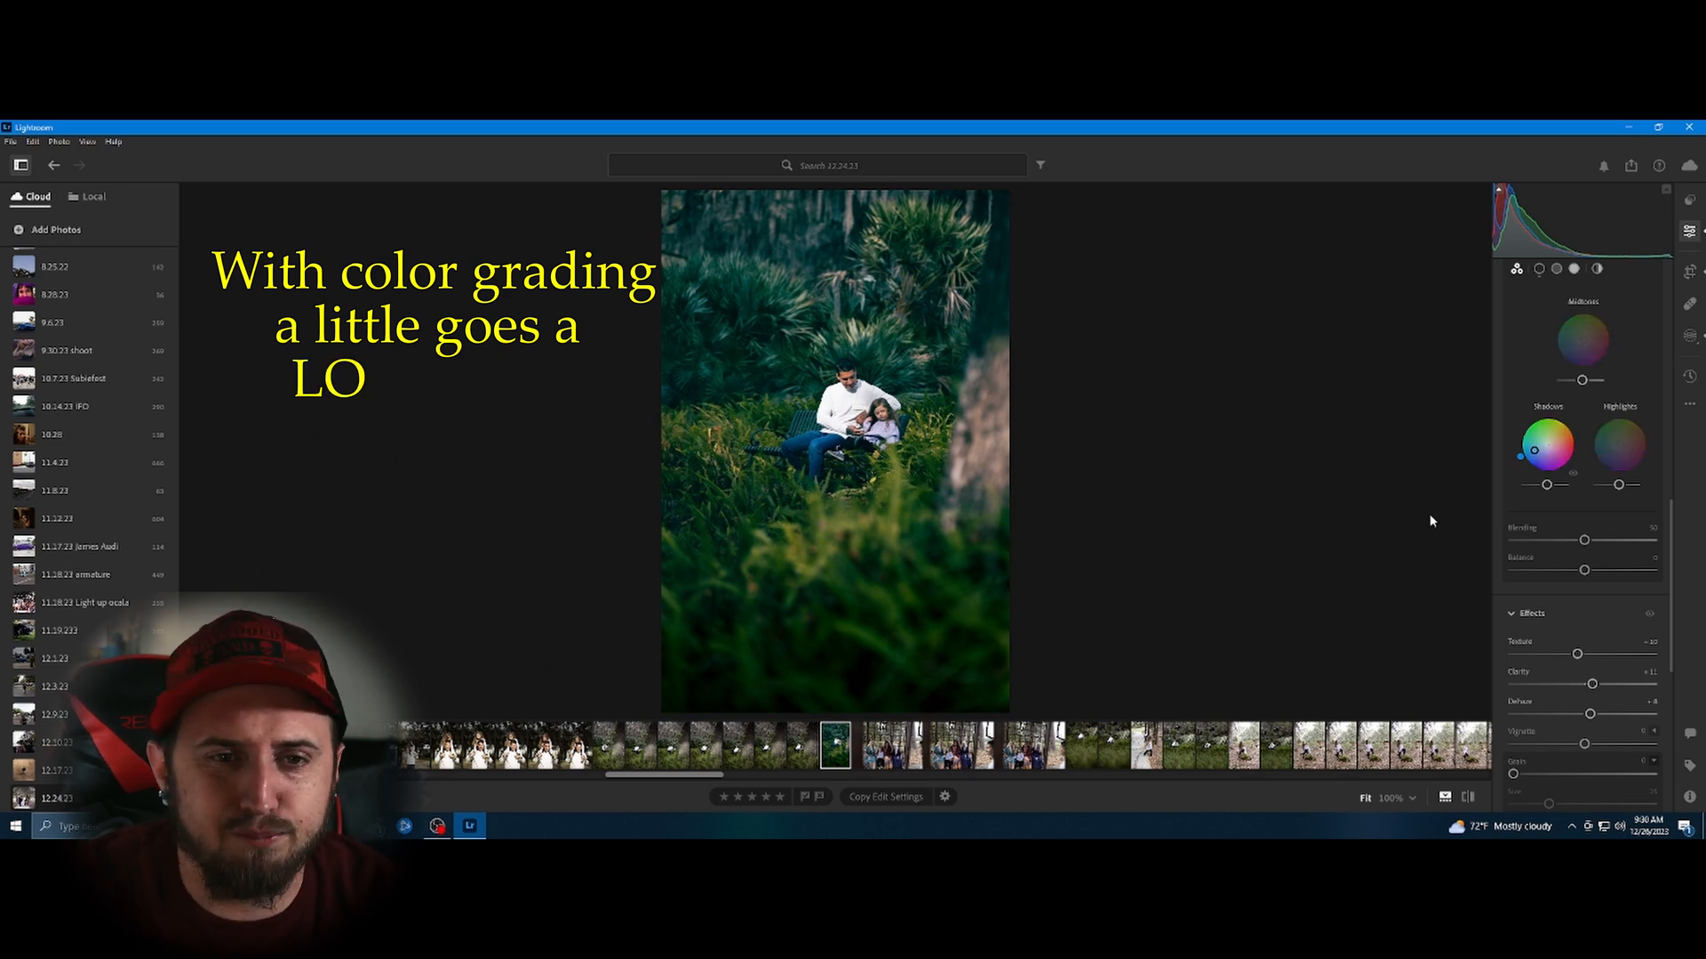
drag(1535, 453, 1548, 453)
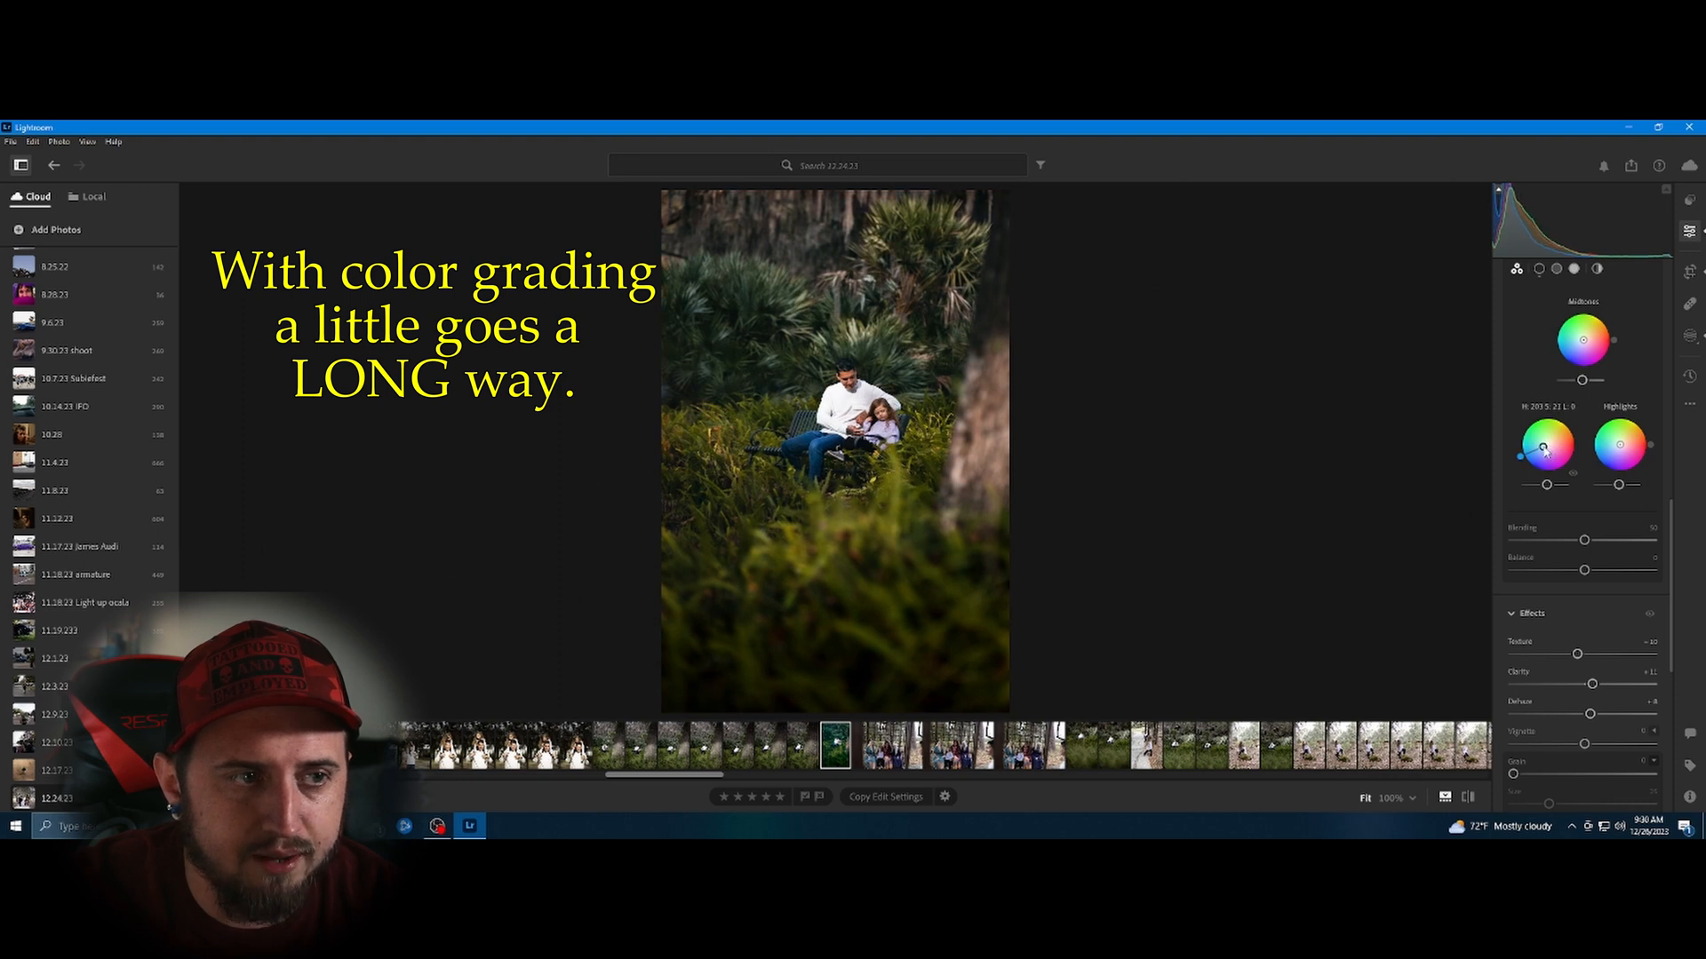
drag(1547, 451, 1548, 450)
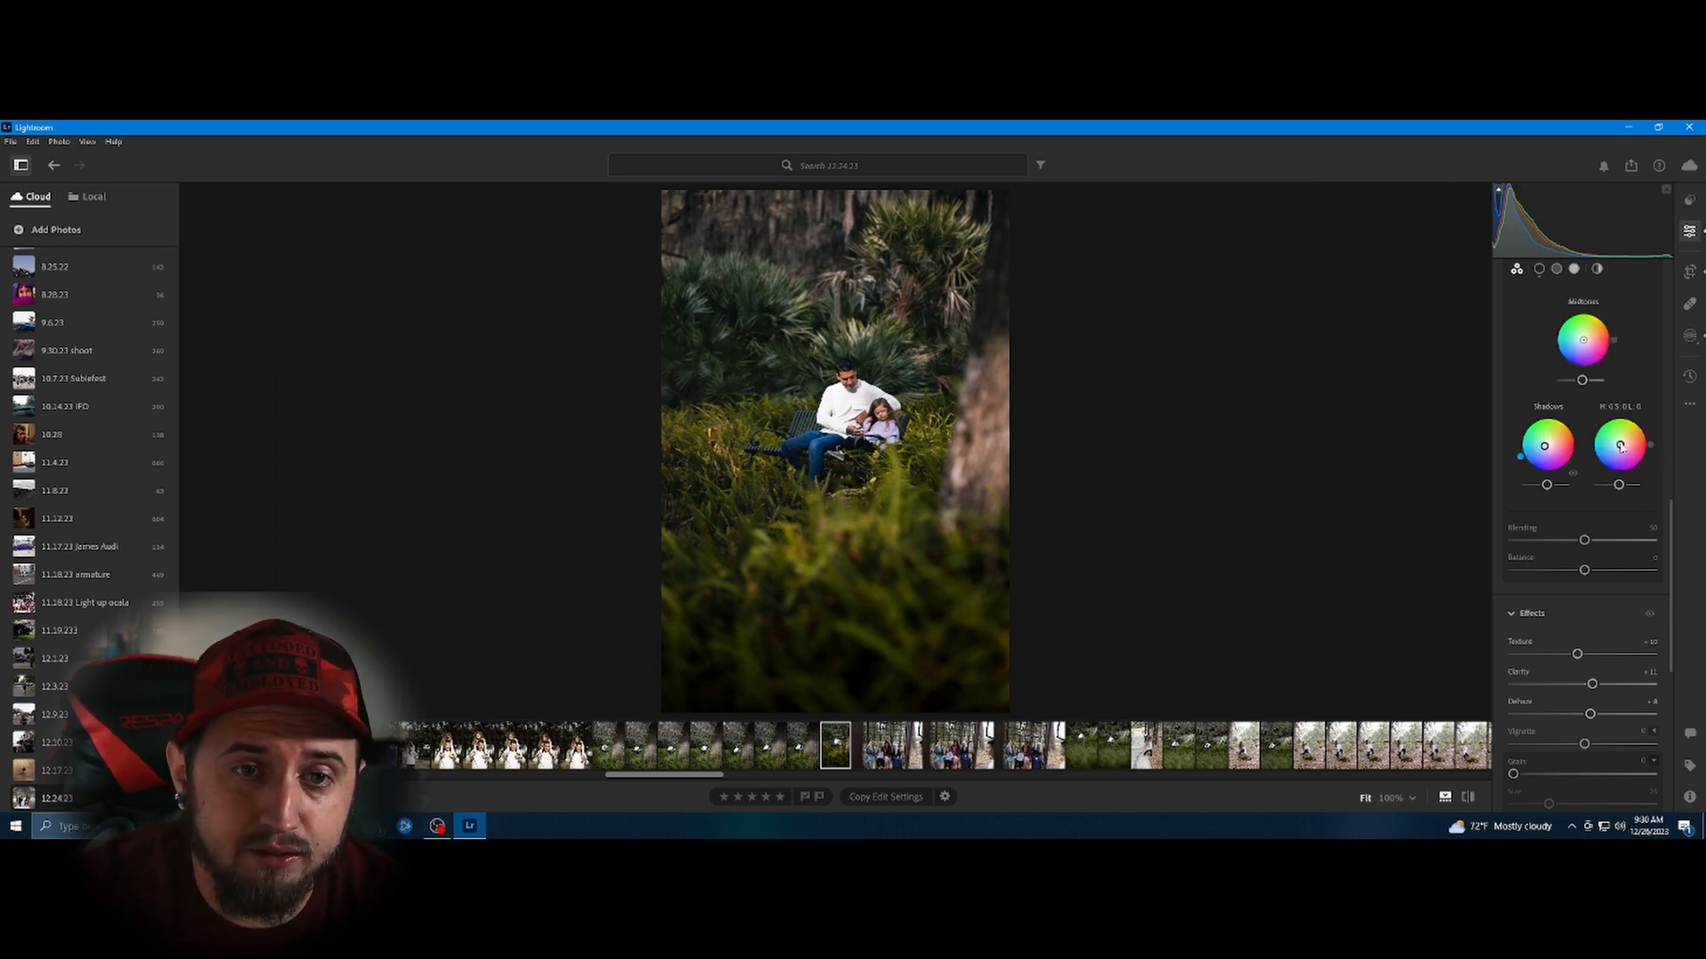
Tint the highlights a subtle complementary orange with a hue of about 31 in Color Grading.
drag(1650, 450, 1645, 435)
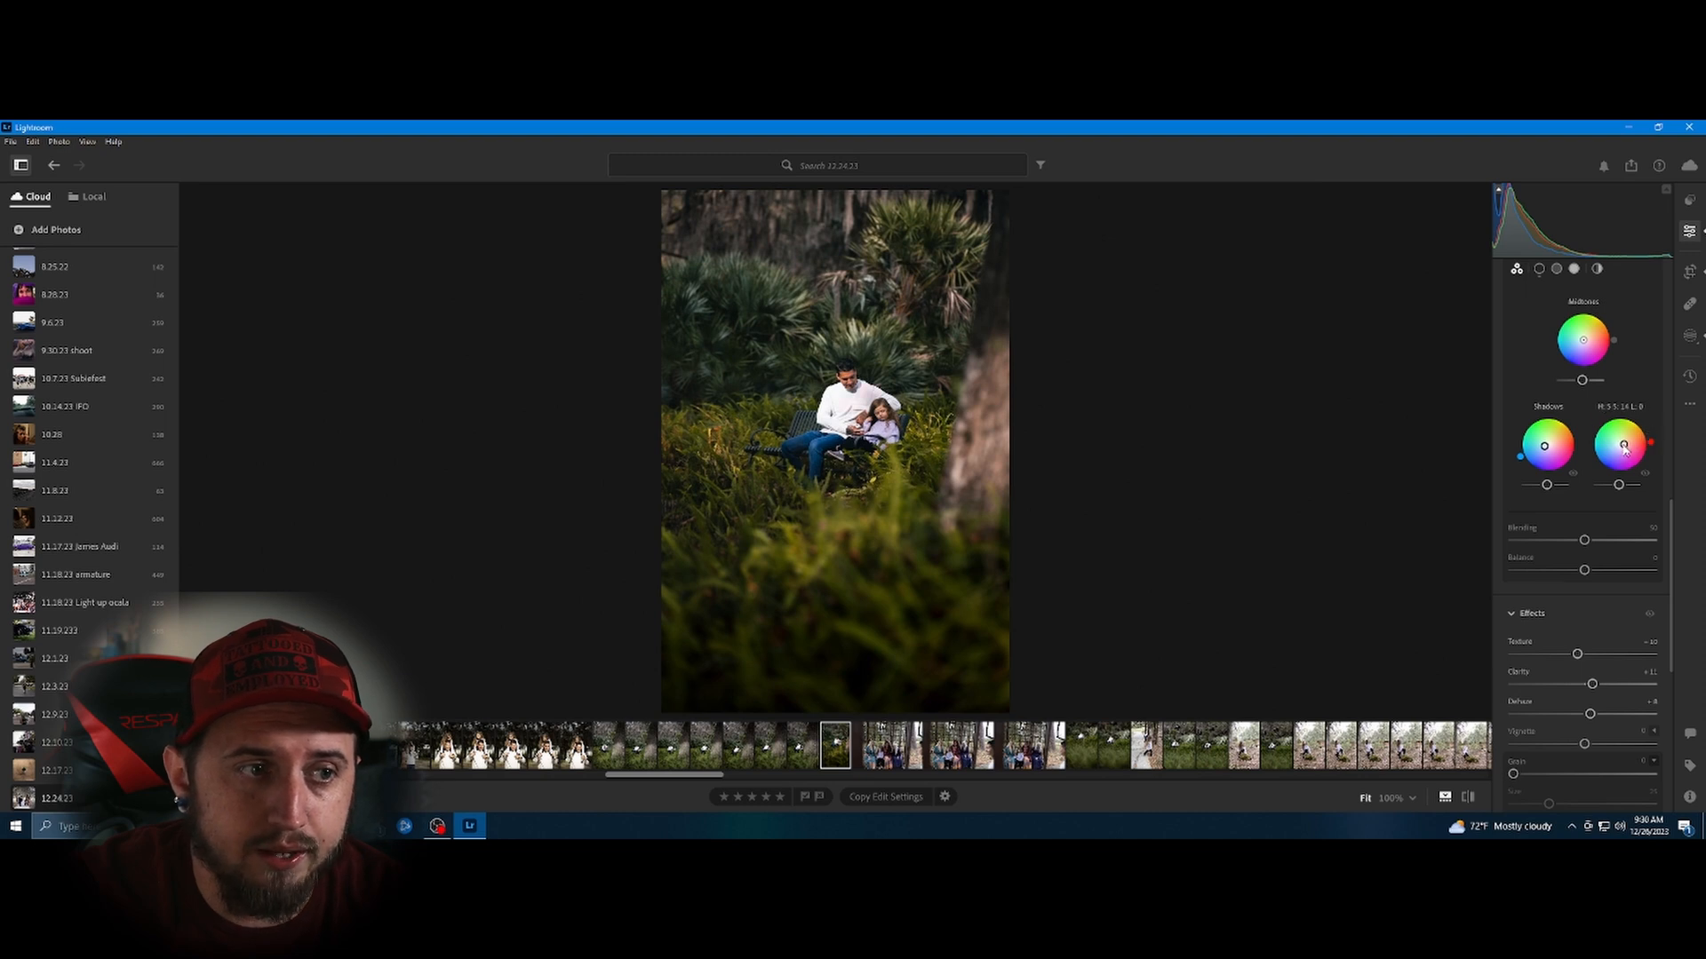
drag(1623, 449, 1621, 449)
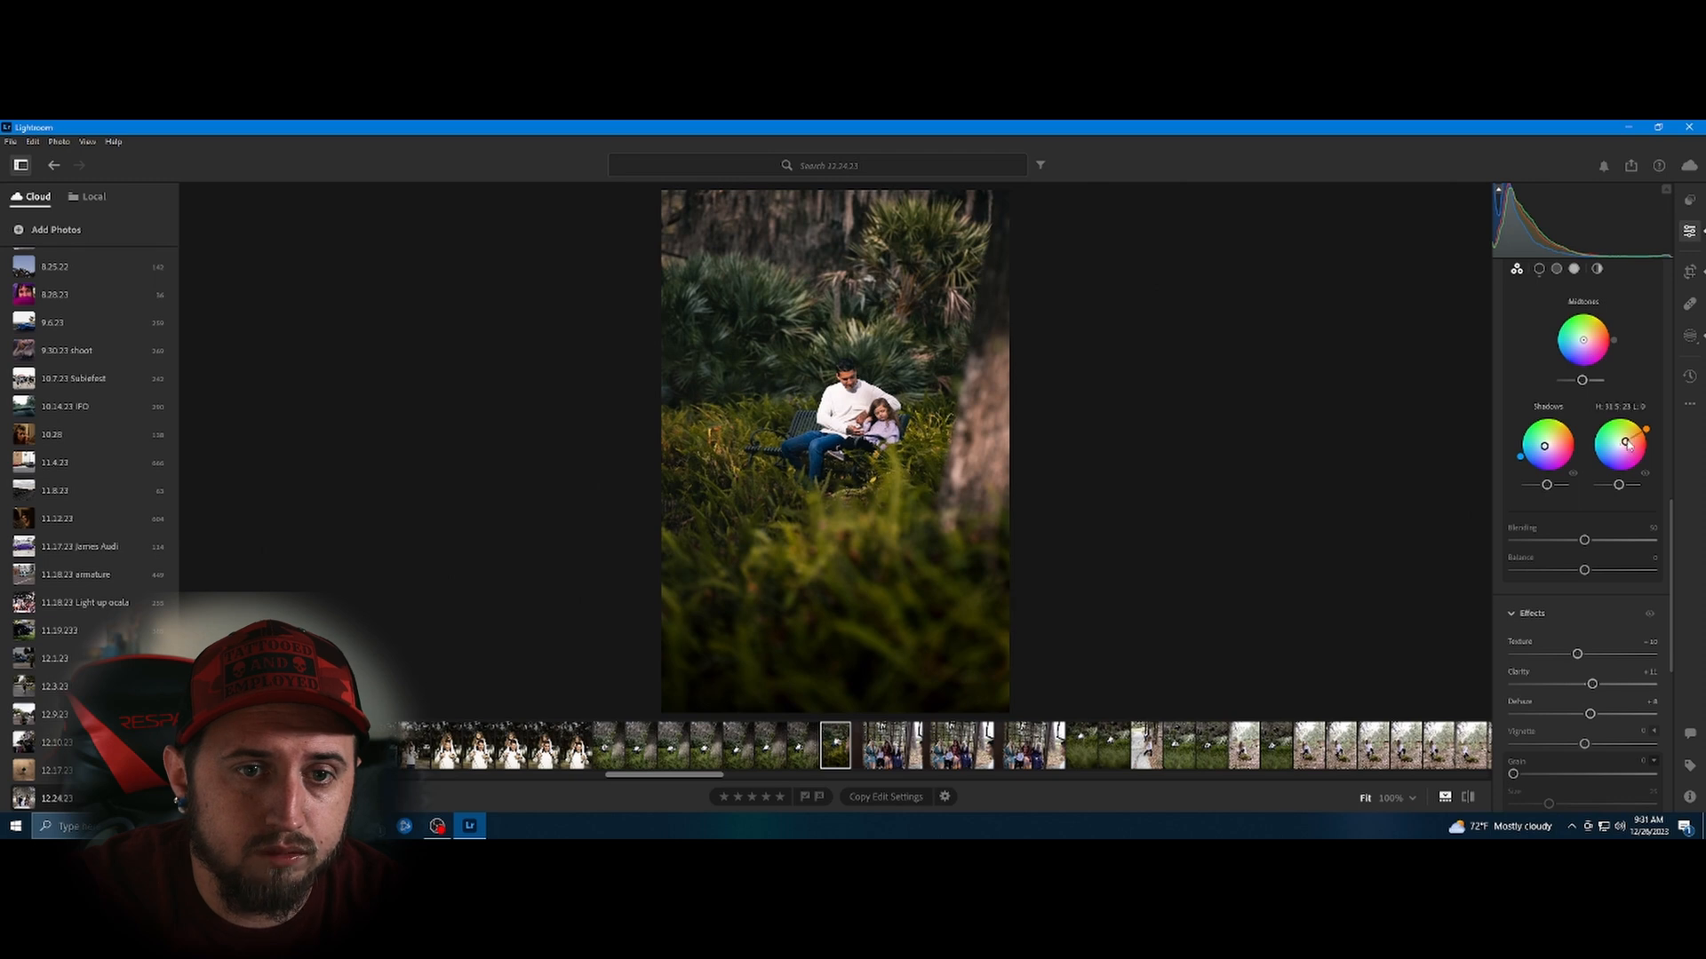
mouse_move(1642, 438)
mouse_down()
mouse_move(1626, 422)
mouse_move(1596, 441)
mouse_move(1635, 425)
mouse_up()
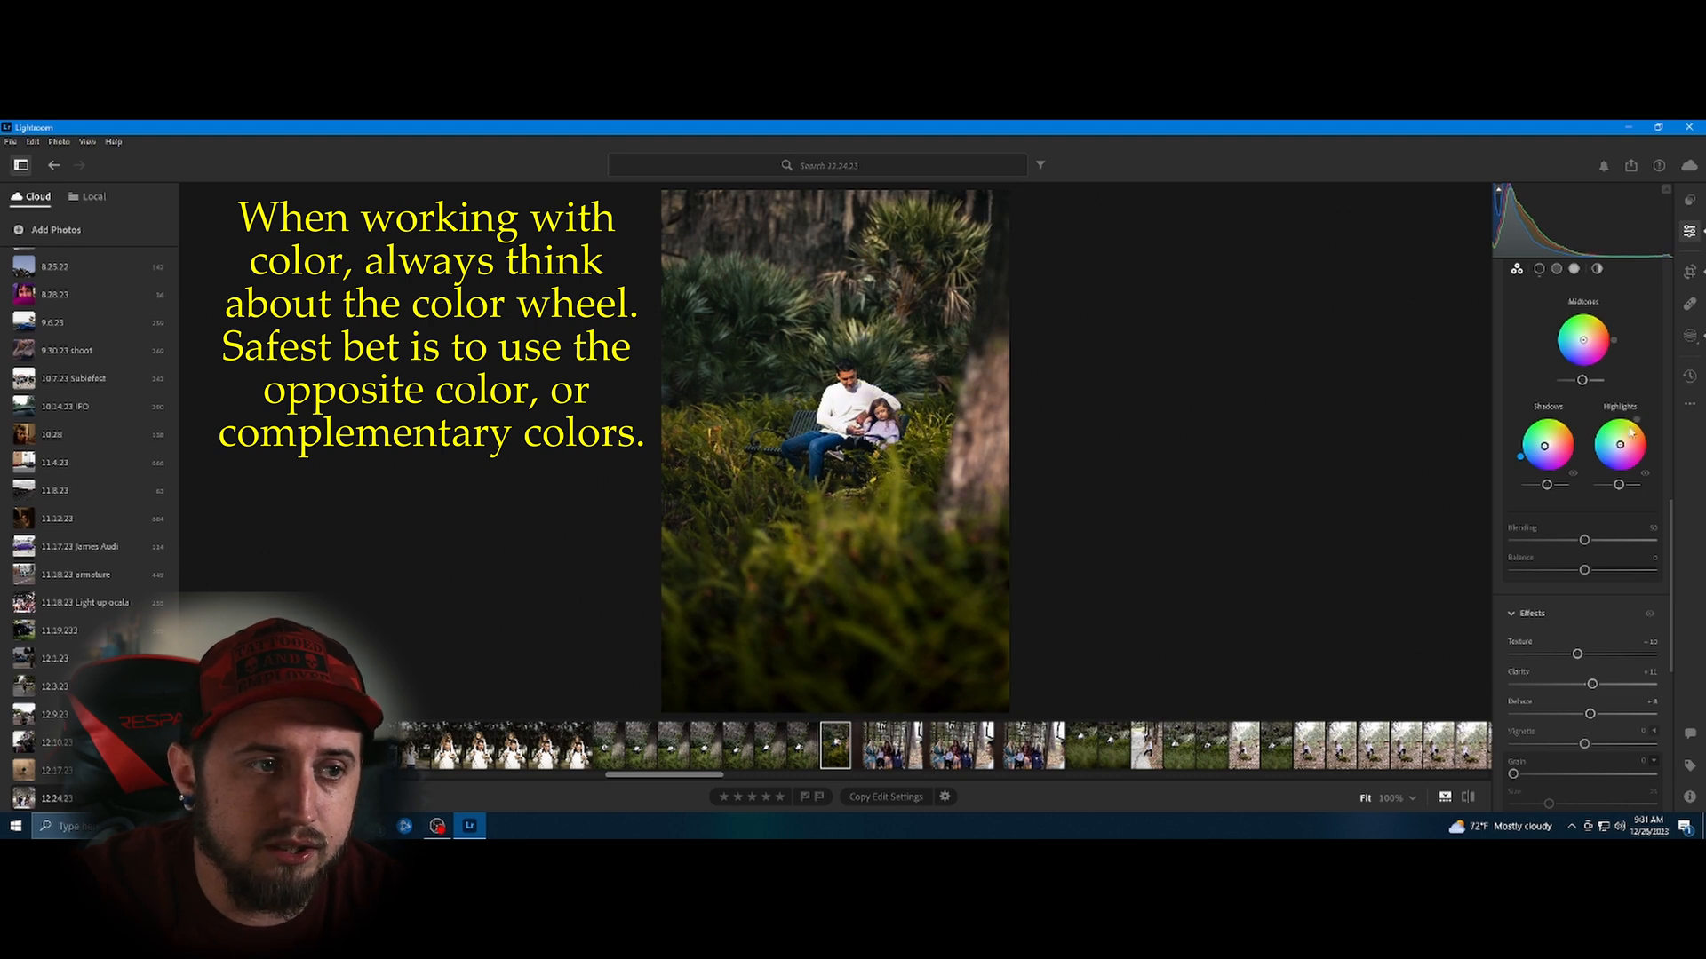
drag(1622, 449, 1625, 448)
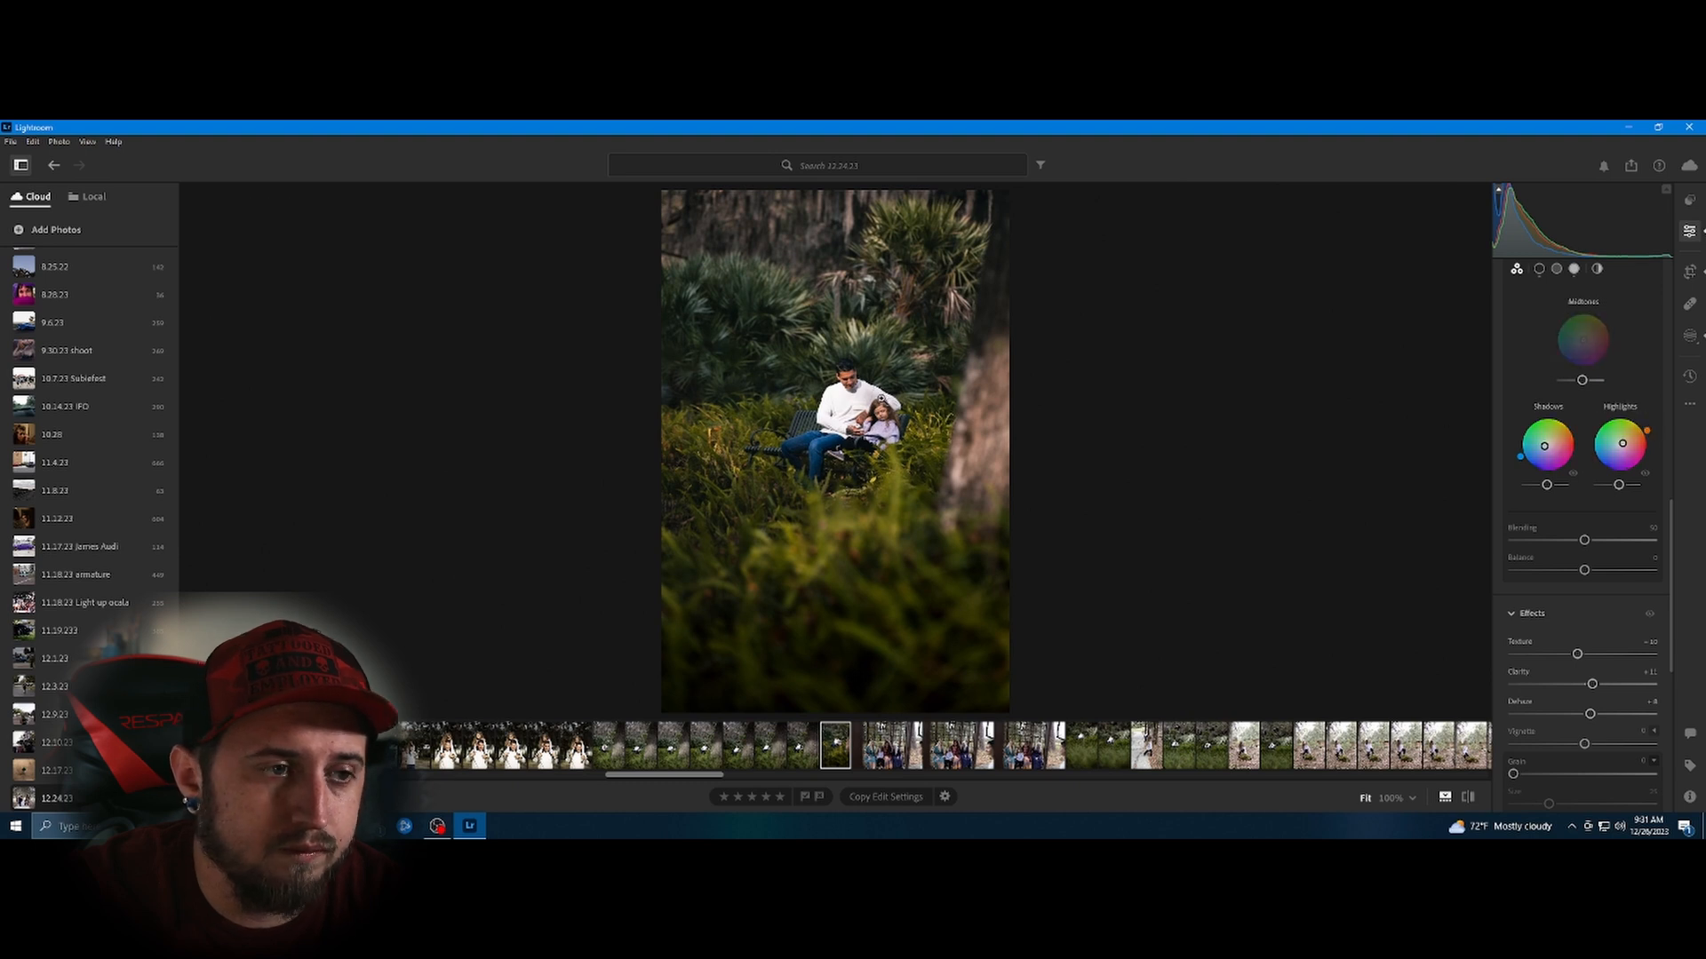
Examine the father's and child's skin and clothing up close with the color grading applied.
click(880, 399)
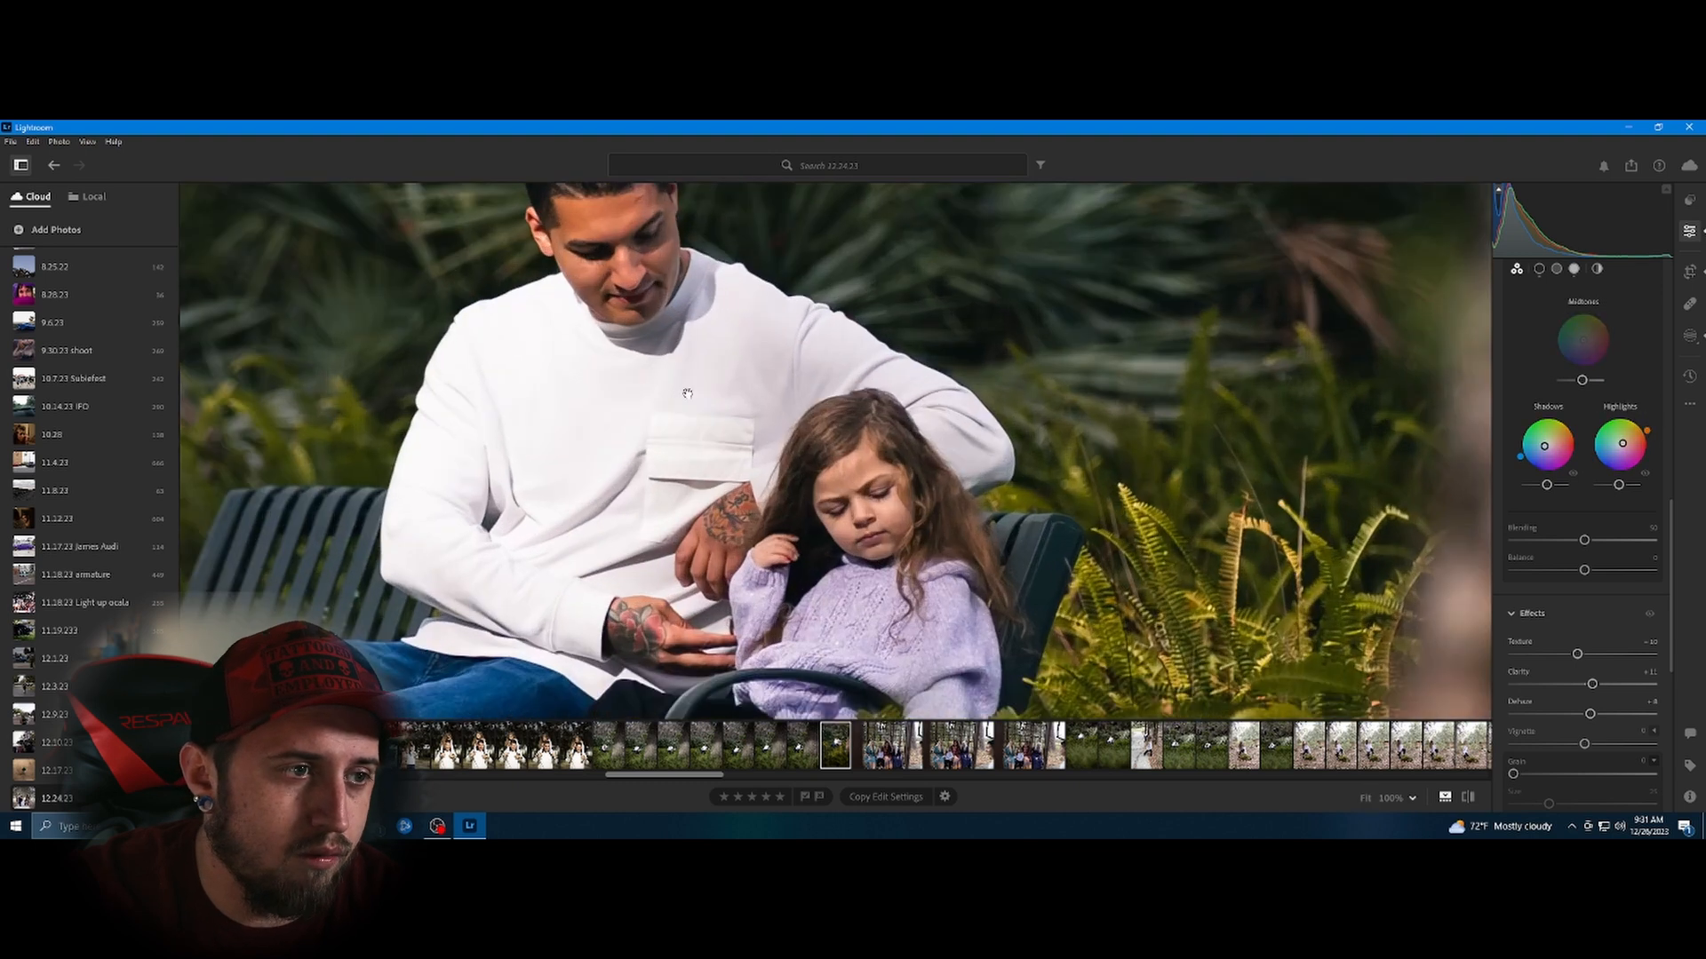
click(769, 531)
click(842, 385)
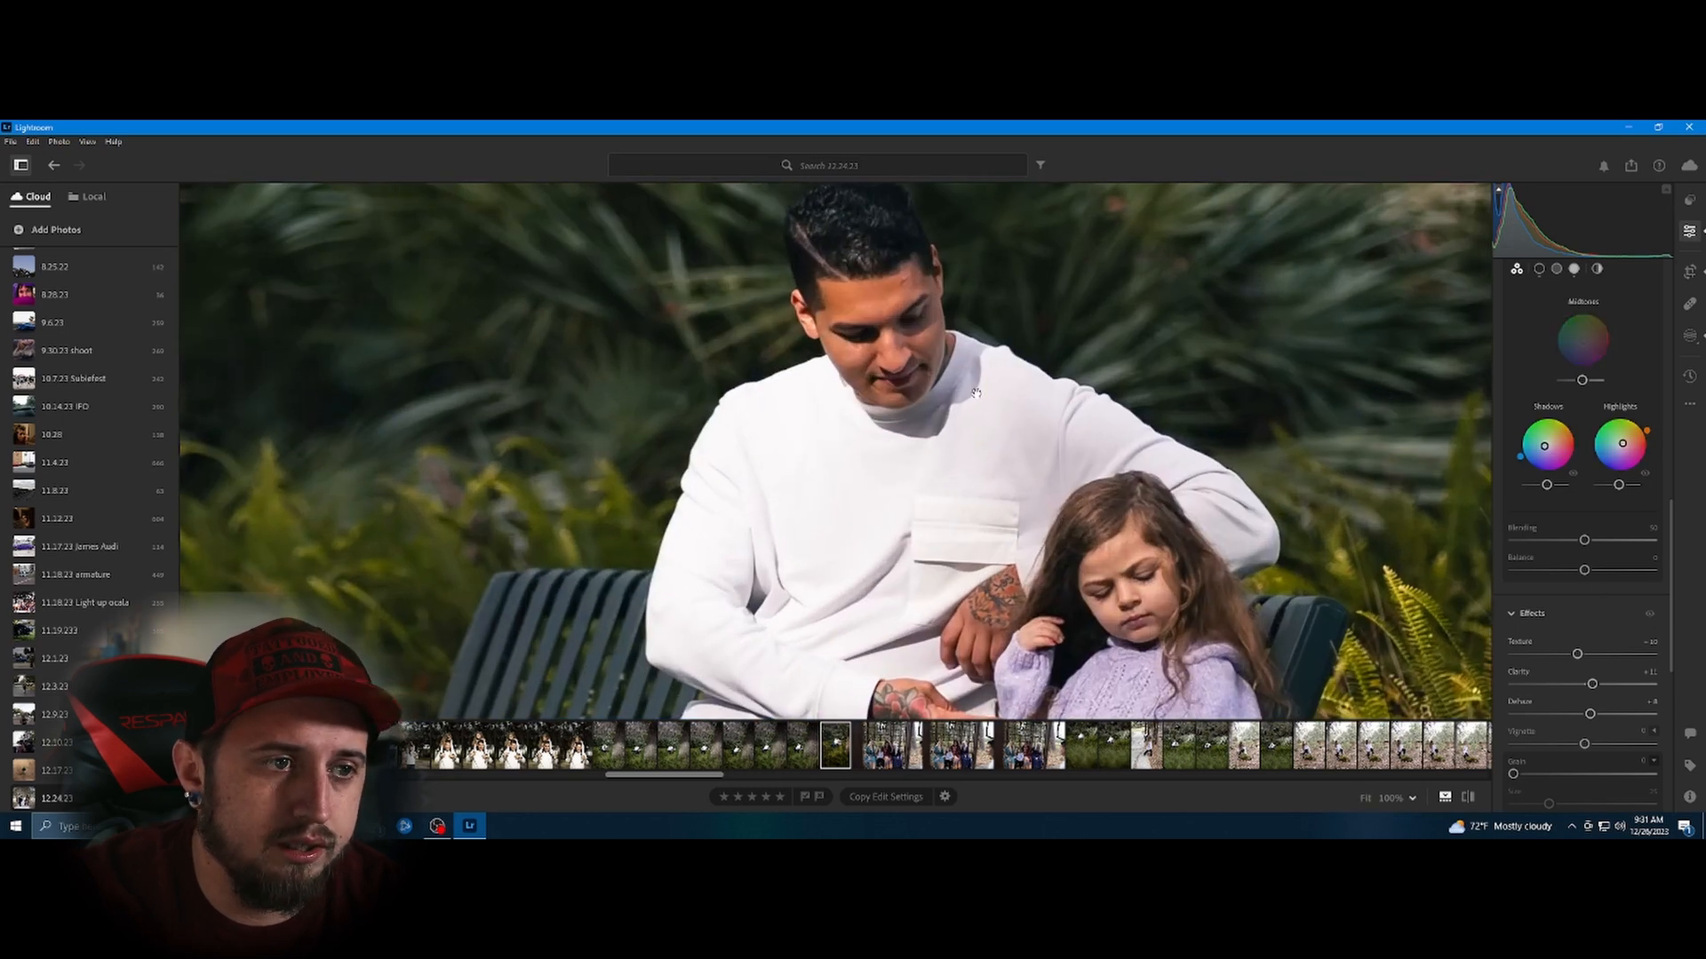
click(1044, 445)
Compare the color-graded photo with the original twice and inspect the father and background palms up close.
key(backslash)
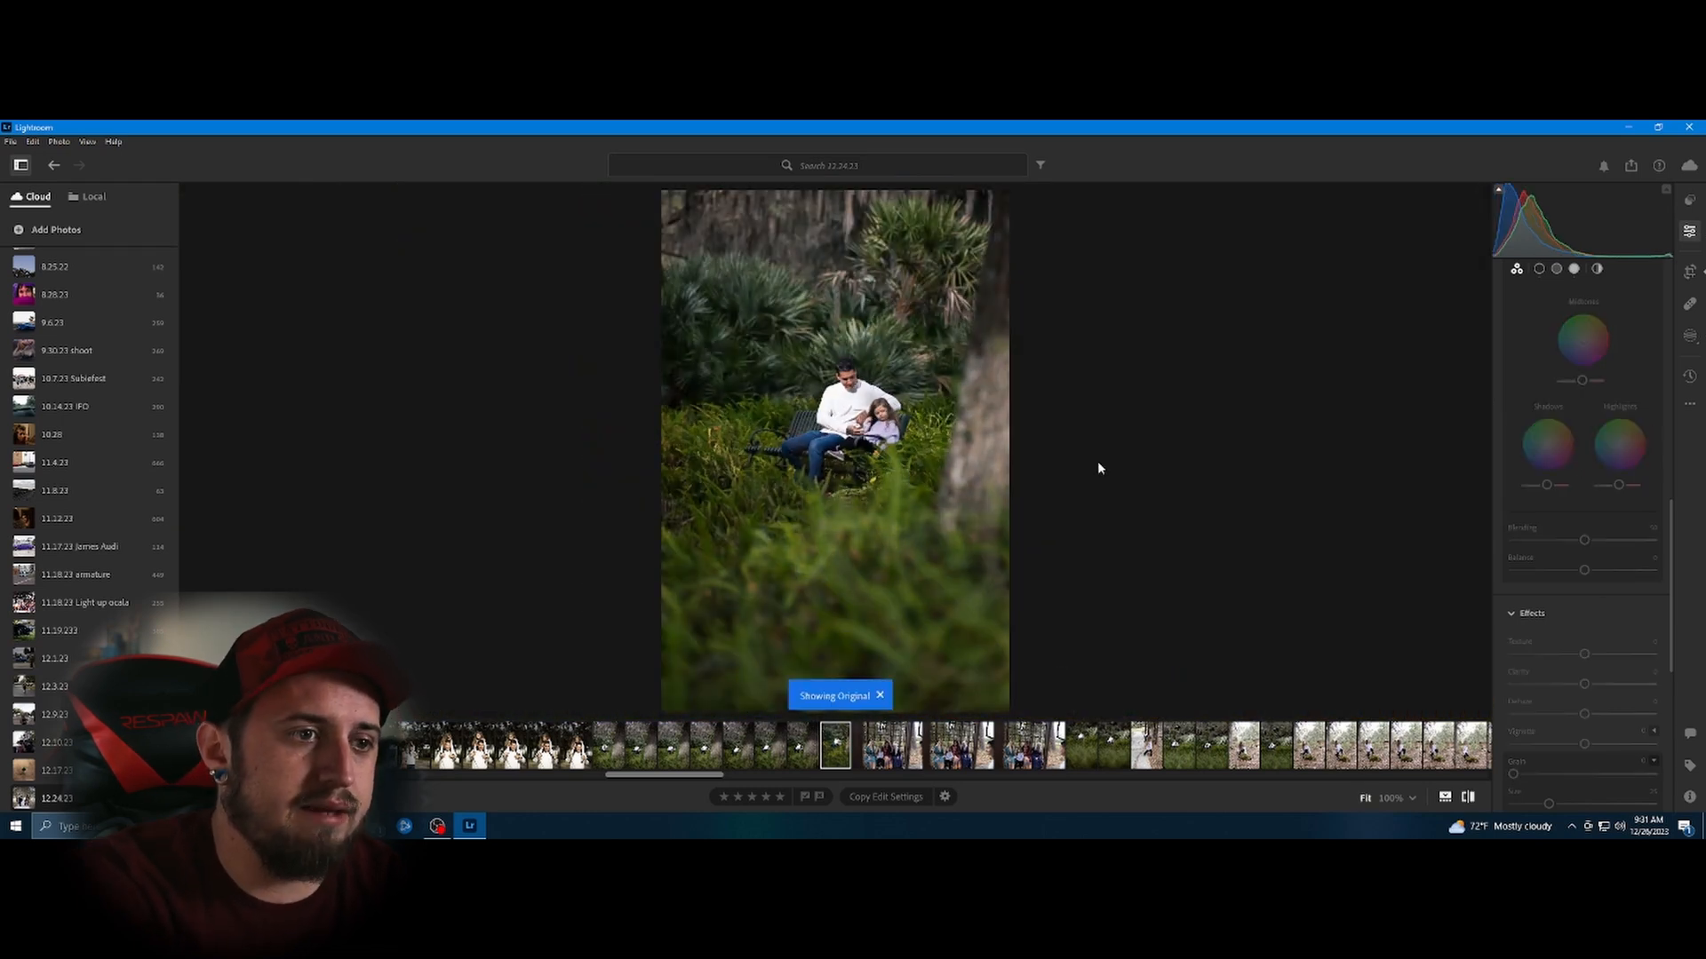
key(backslash)
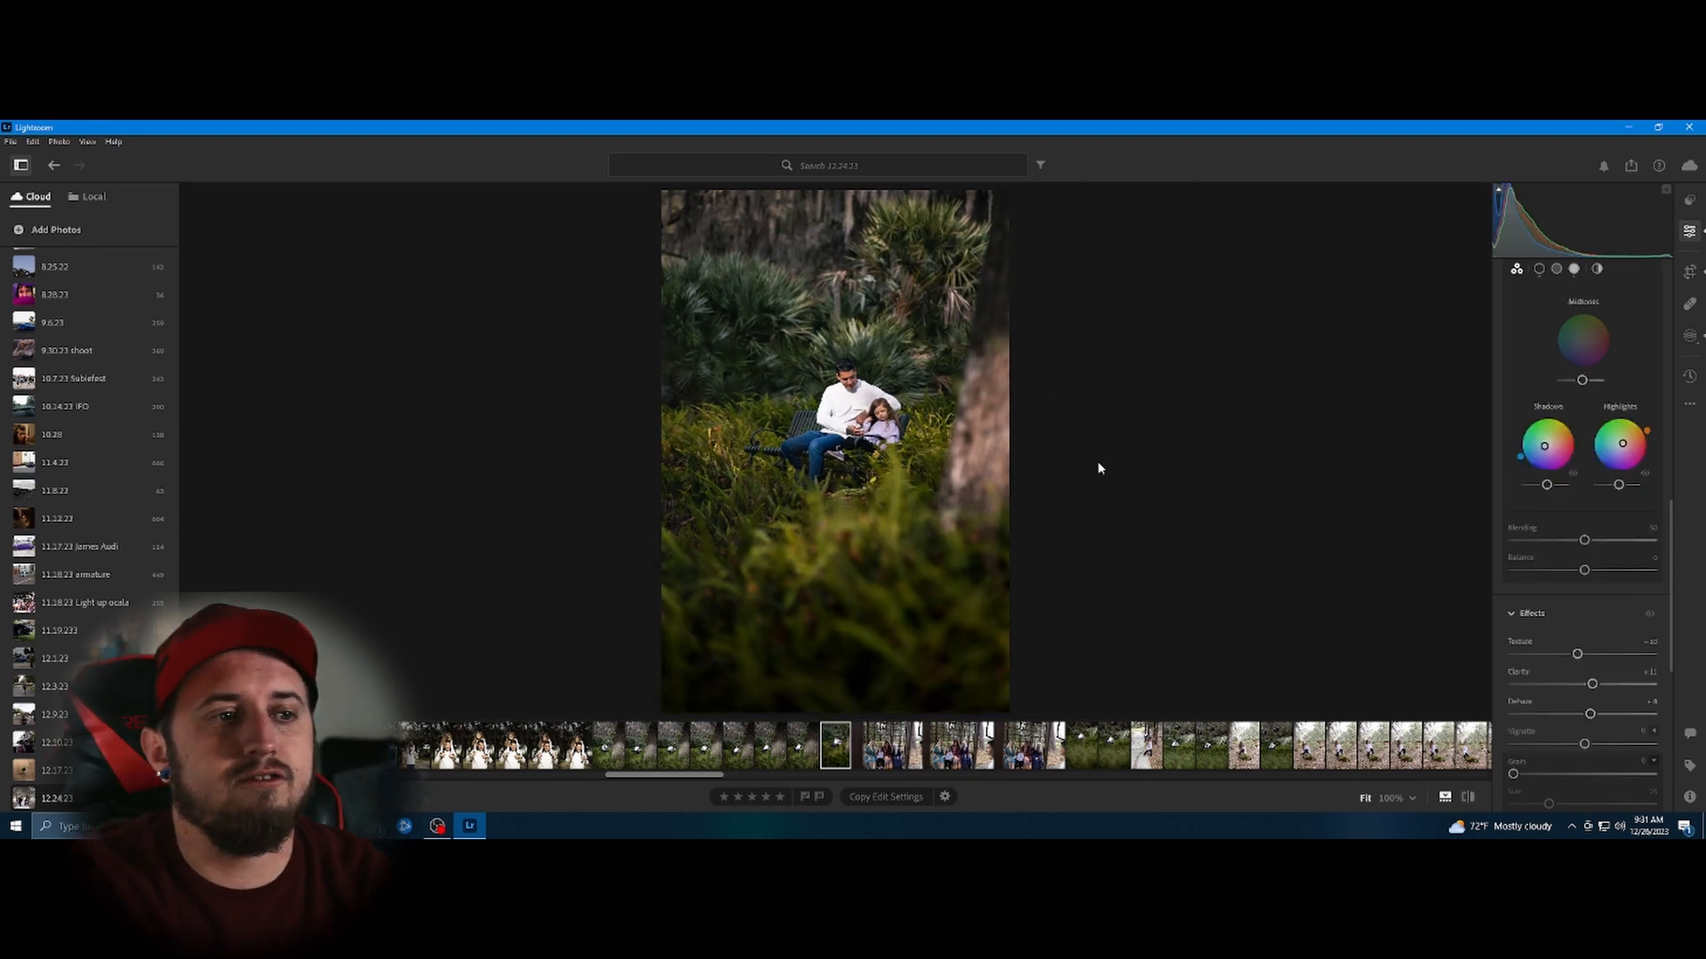
key(backslash)
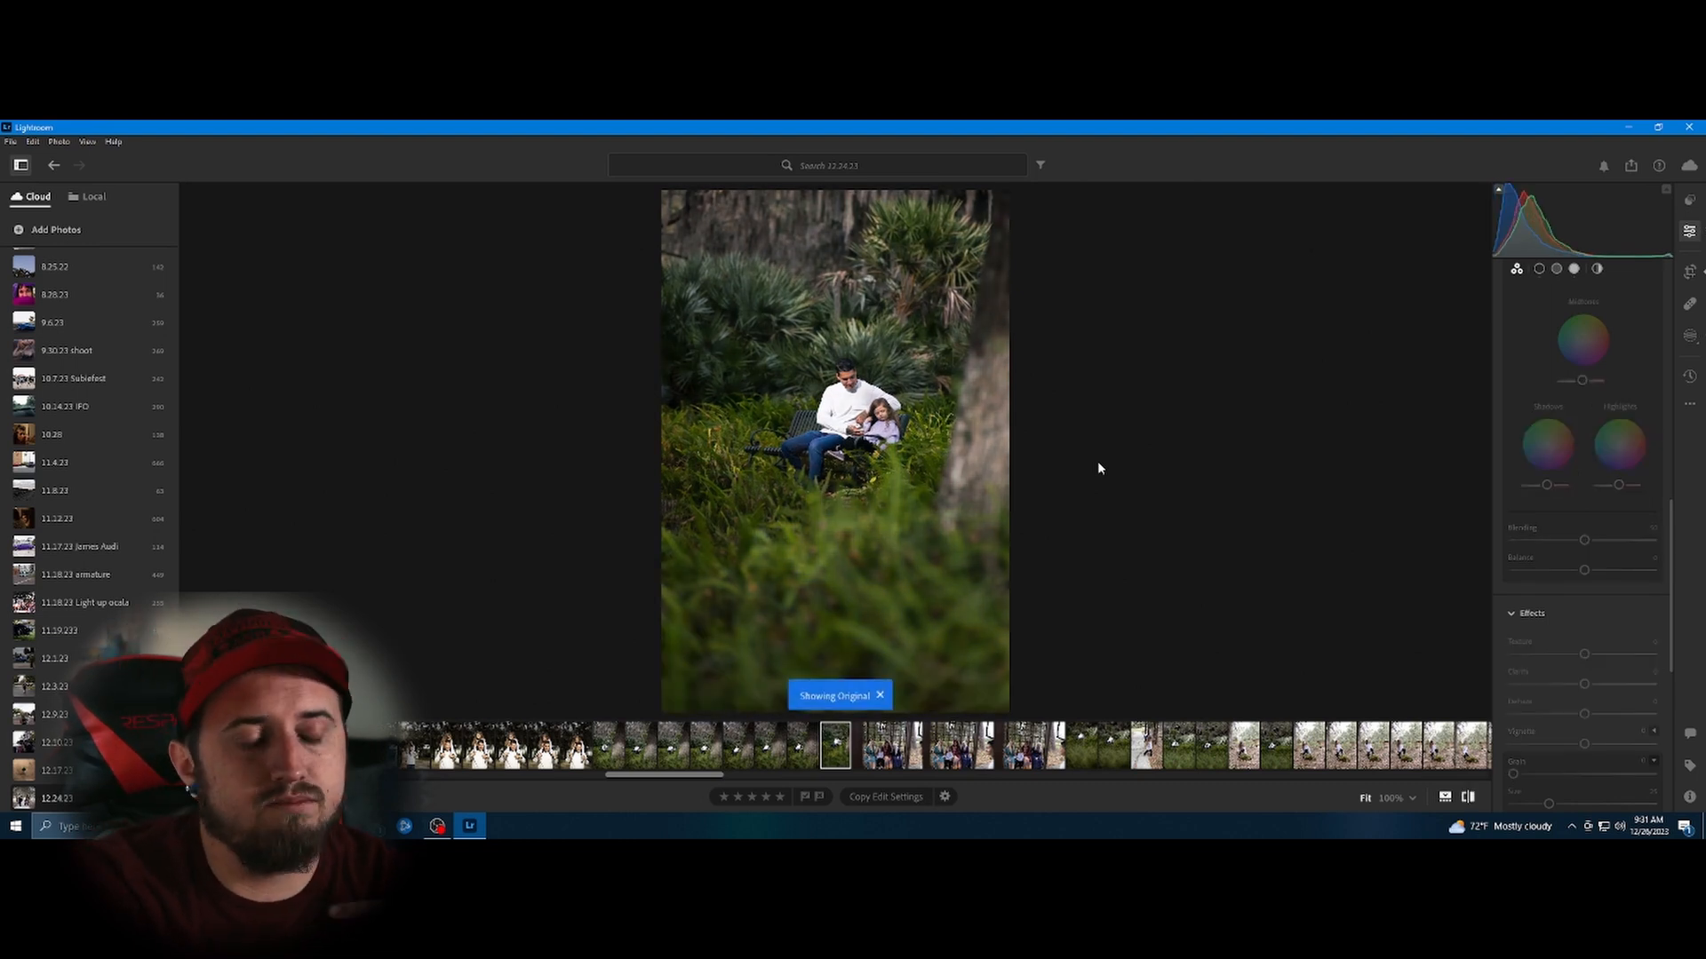
key(backslash)
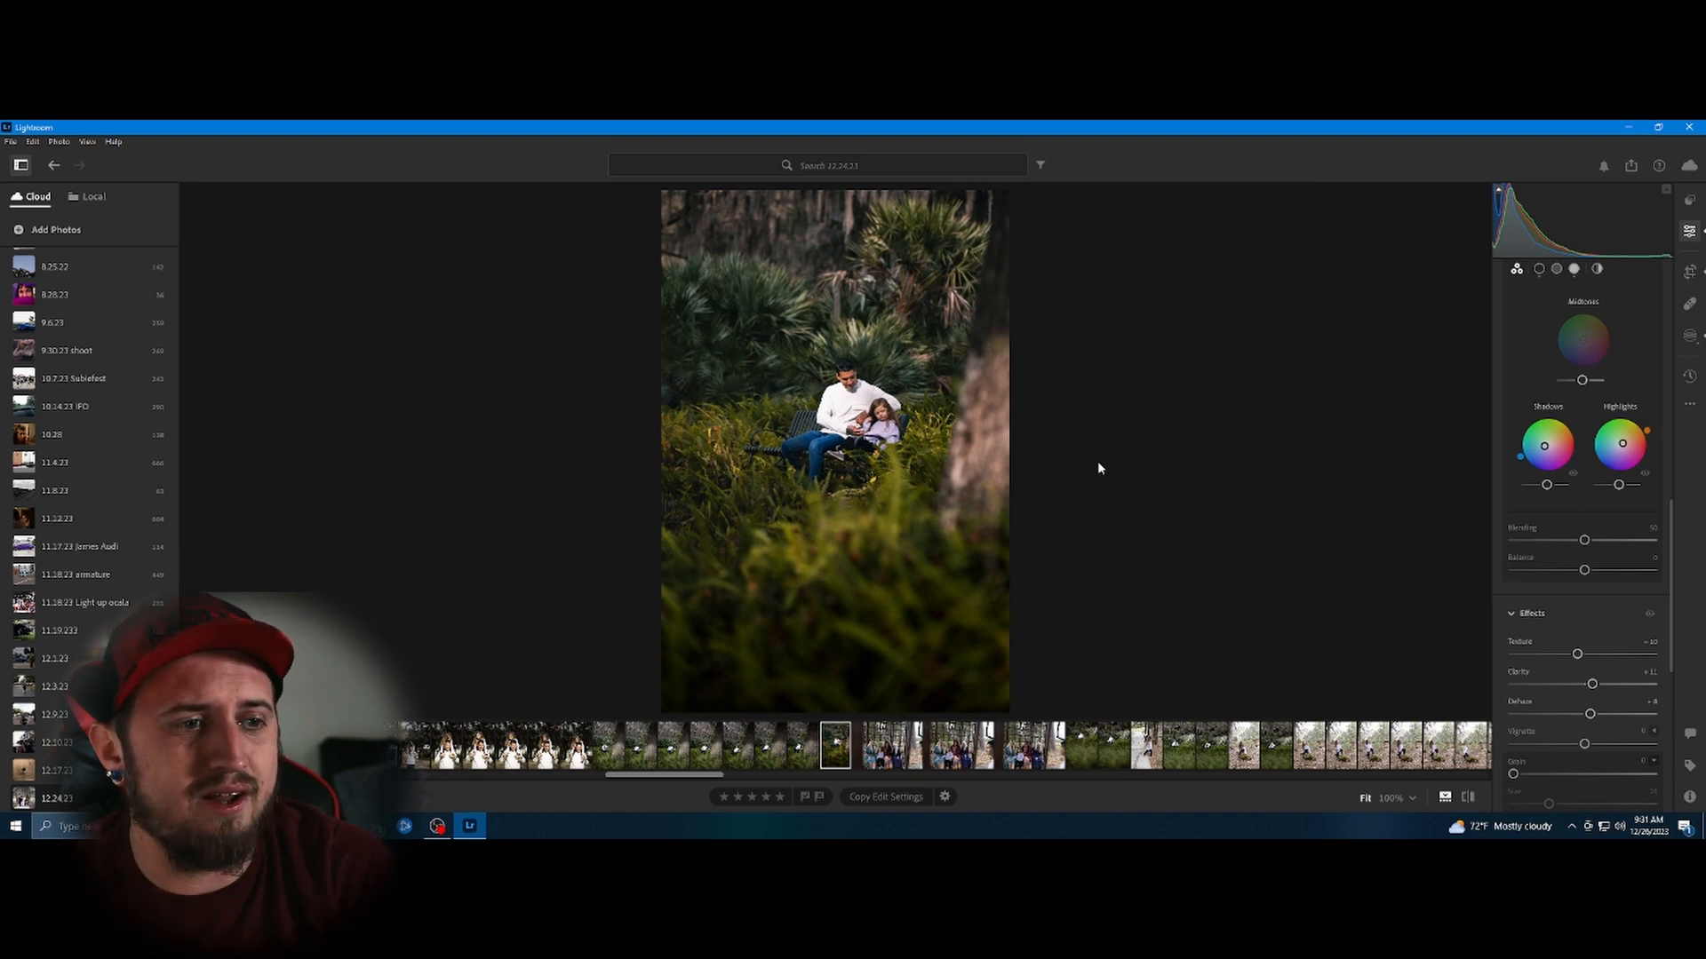
click(814, 384)
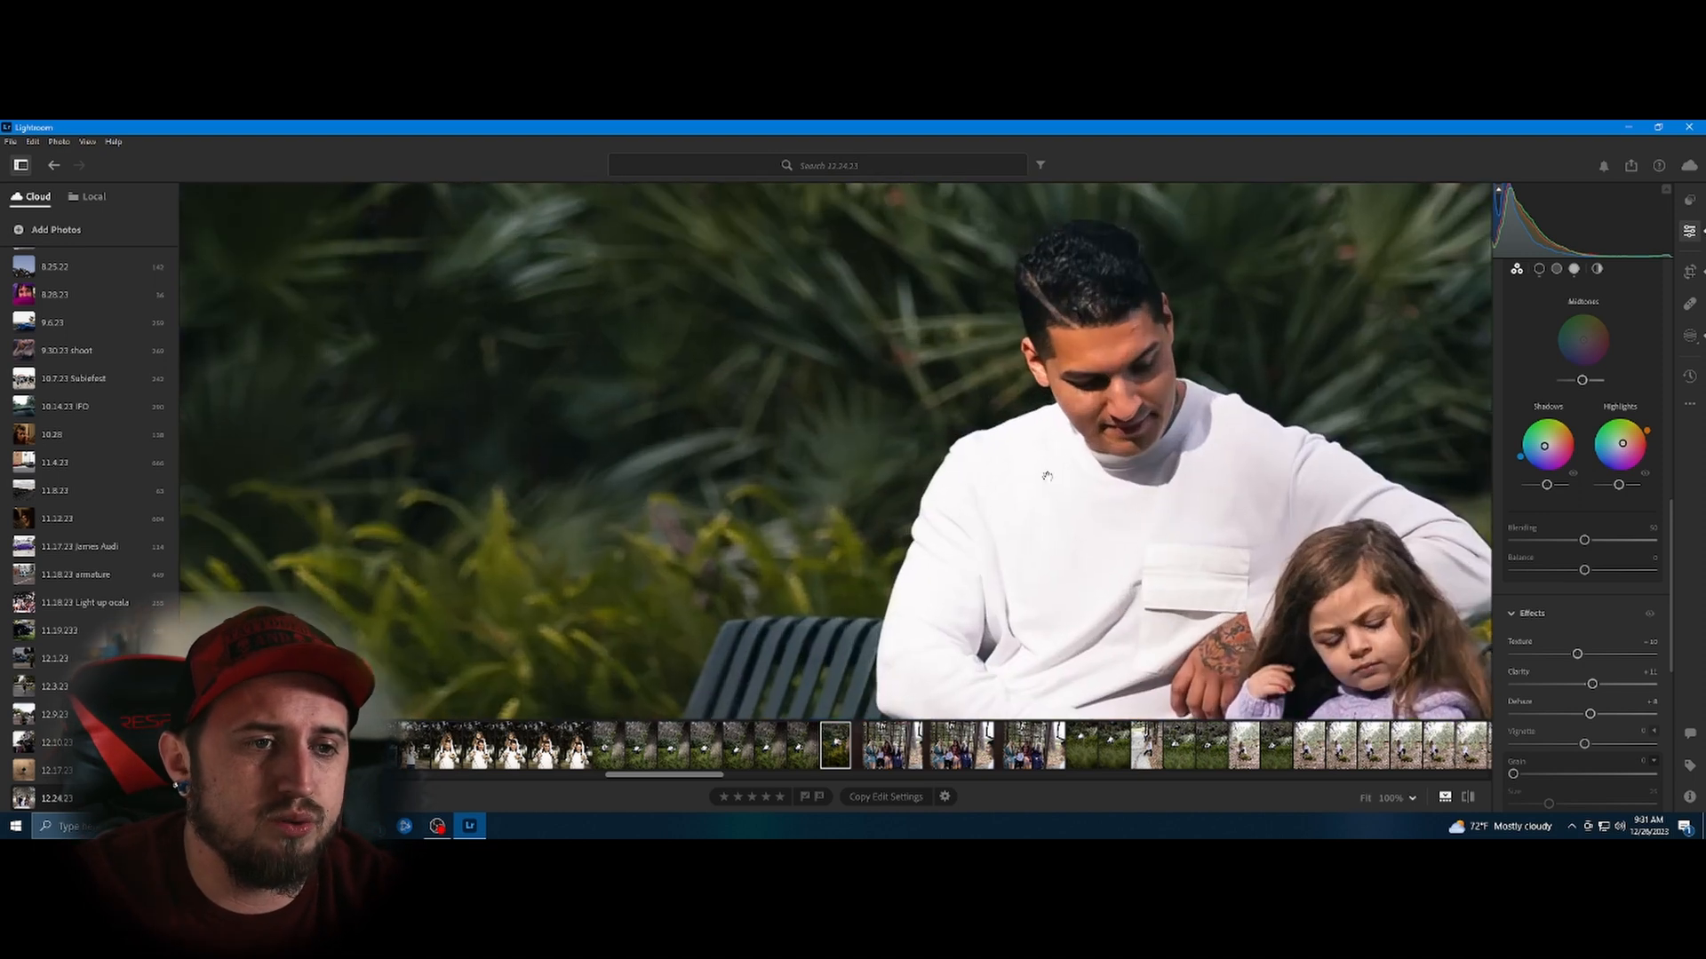
click(1047, 477)
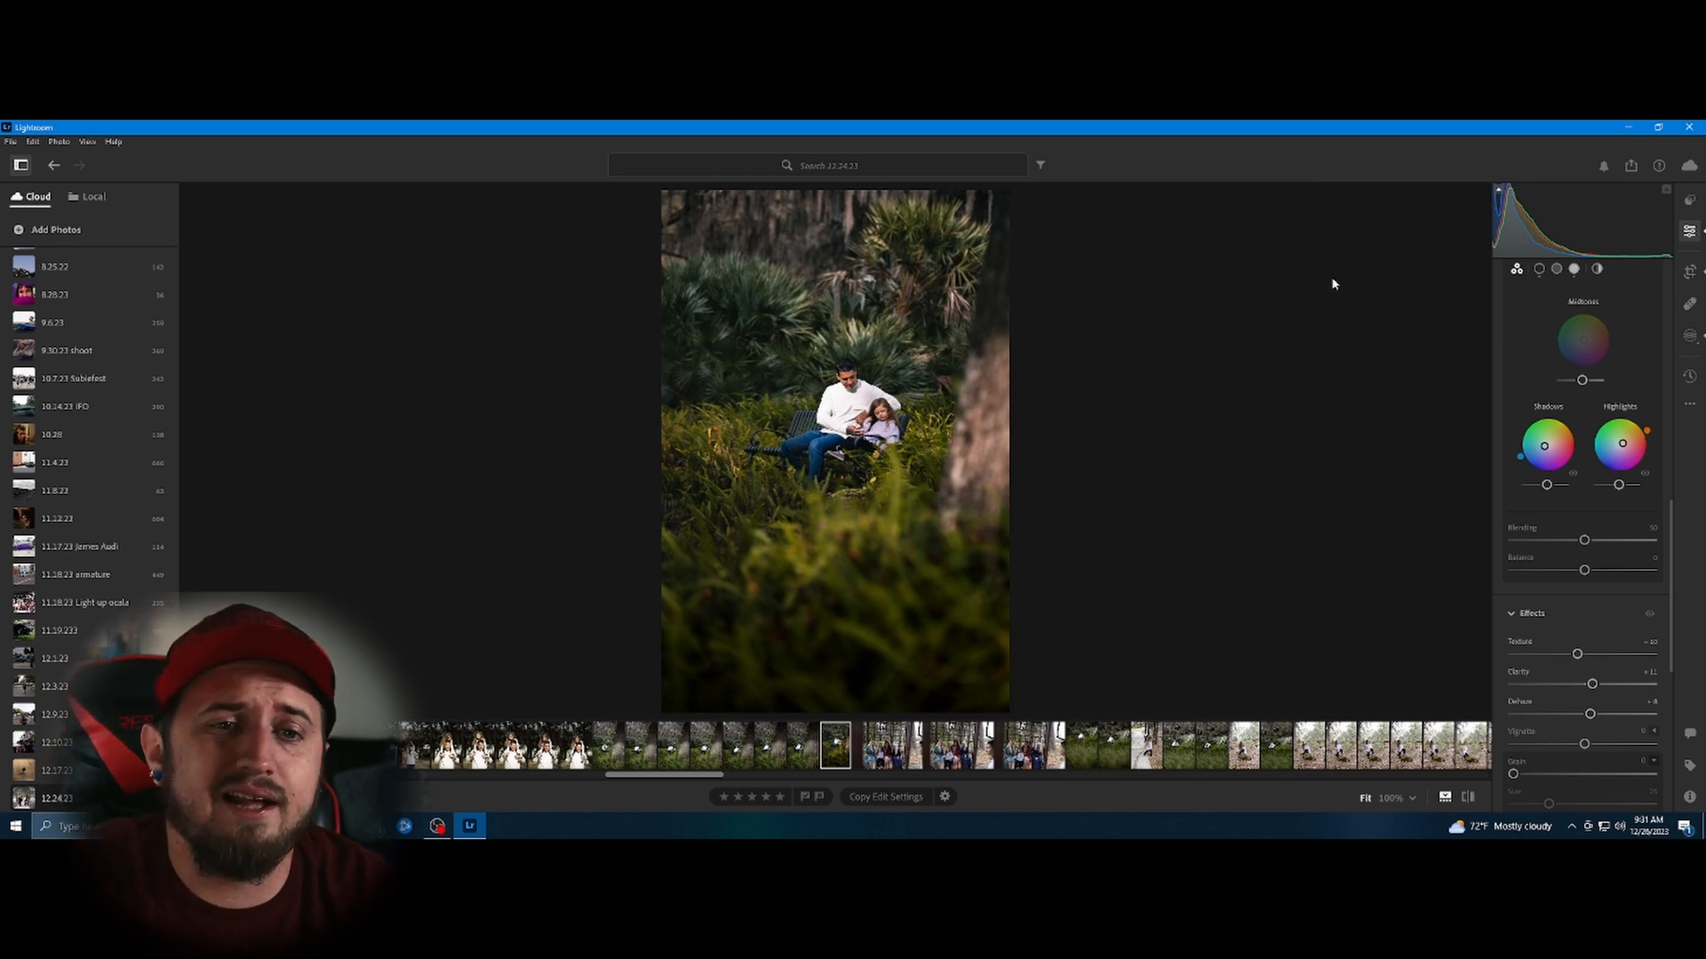
Shift the green Hue in the Color Mixer to about -80 and compare the result with the original photo.
scroll(1637, 472, up, 6)
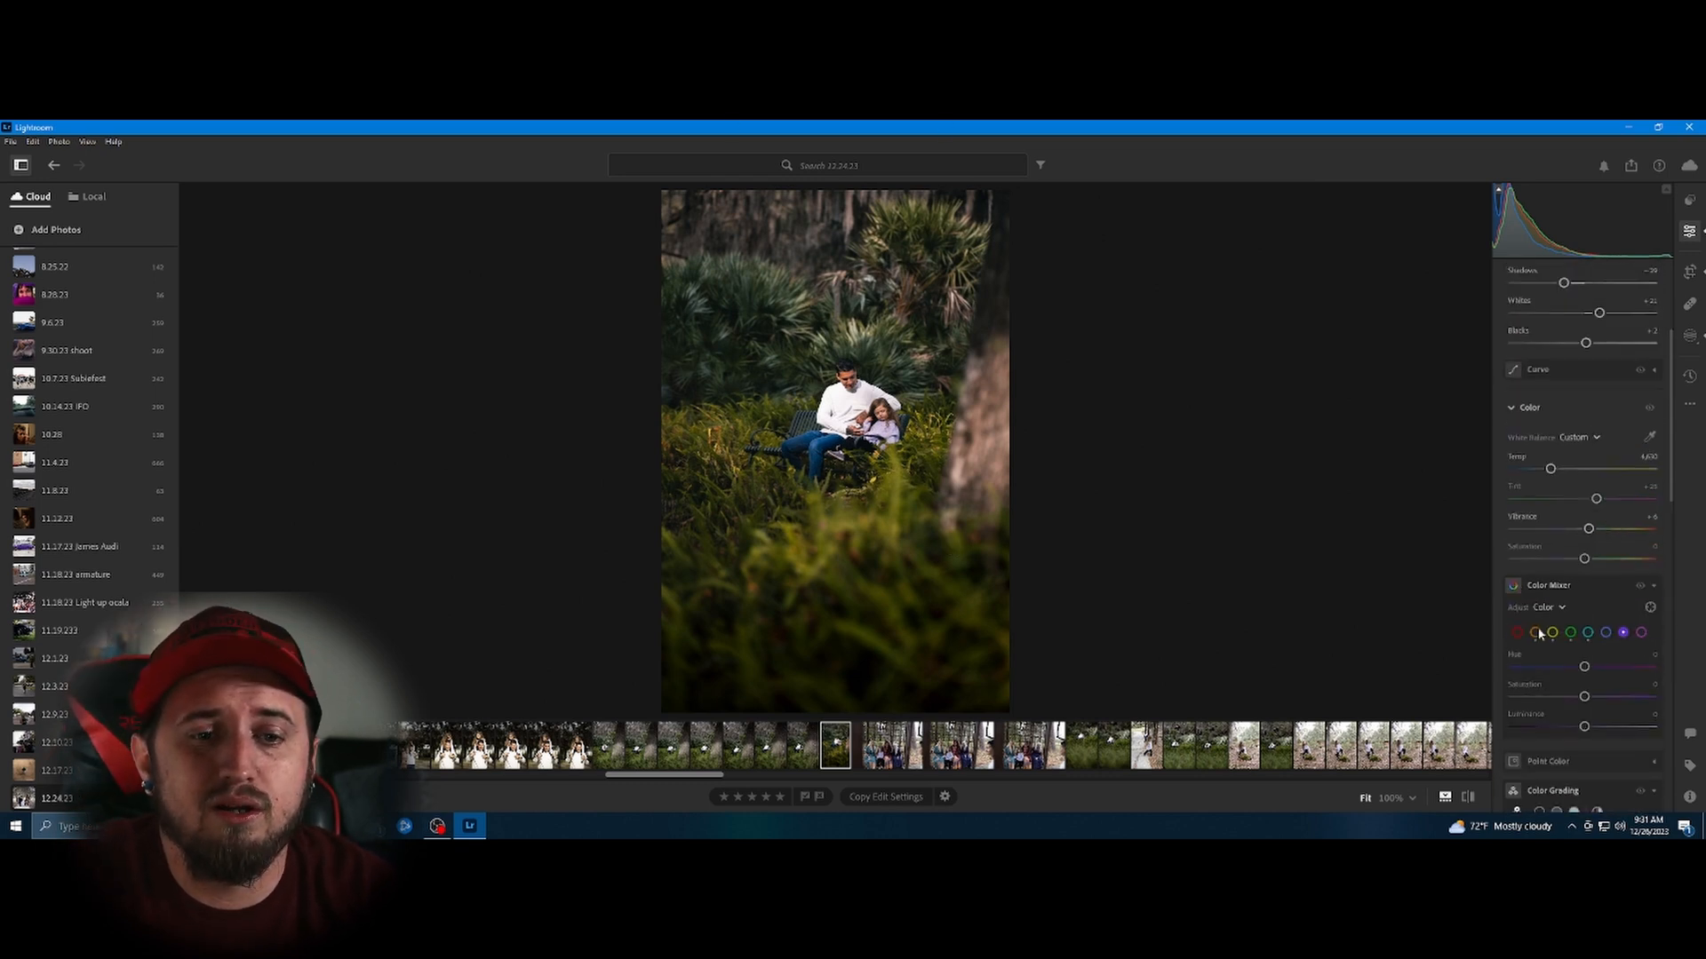
click(1571, 632)
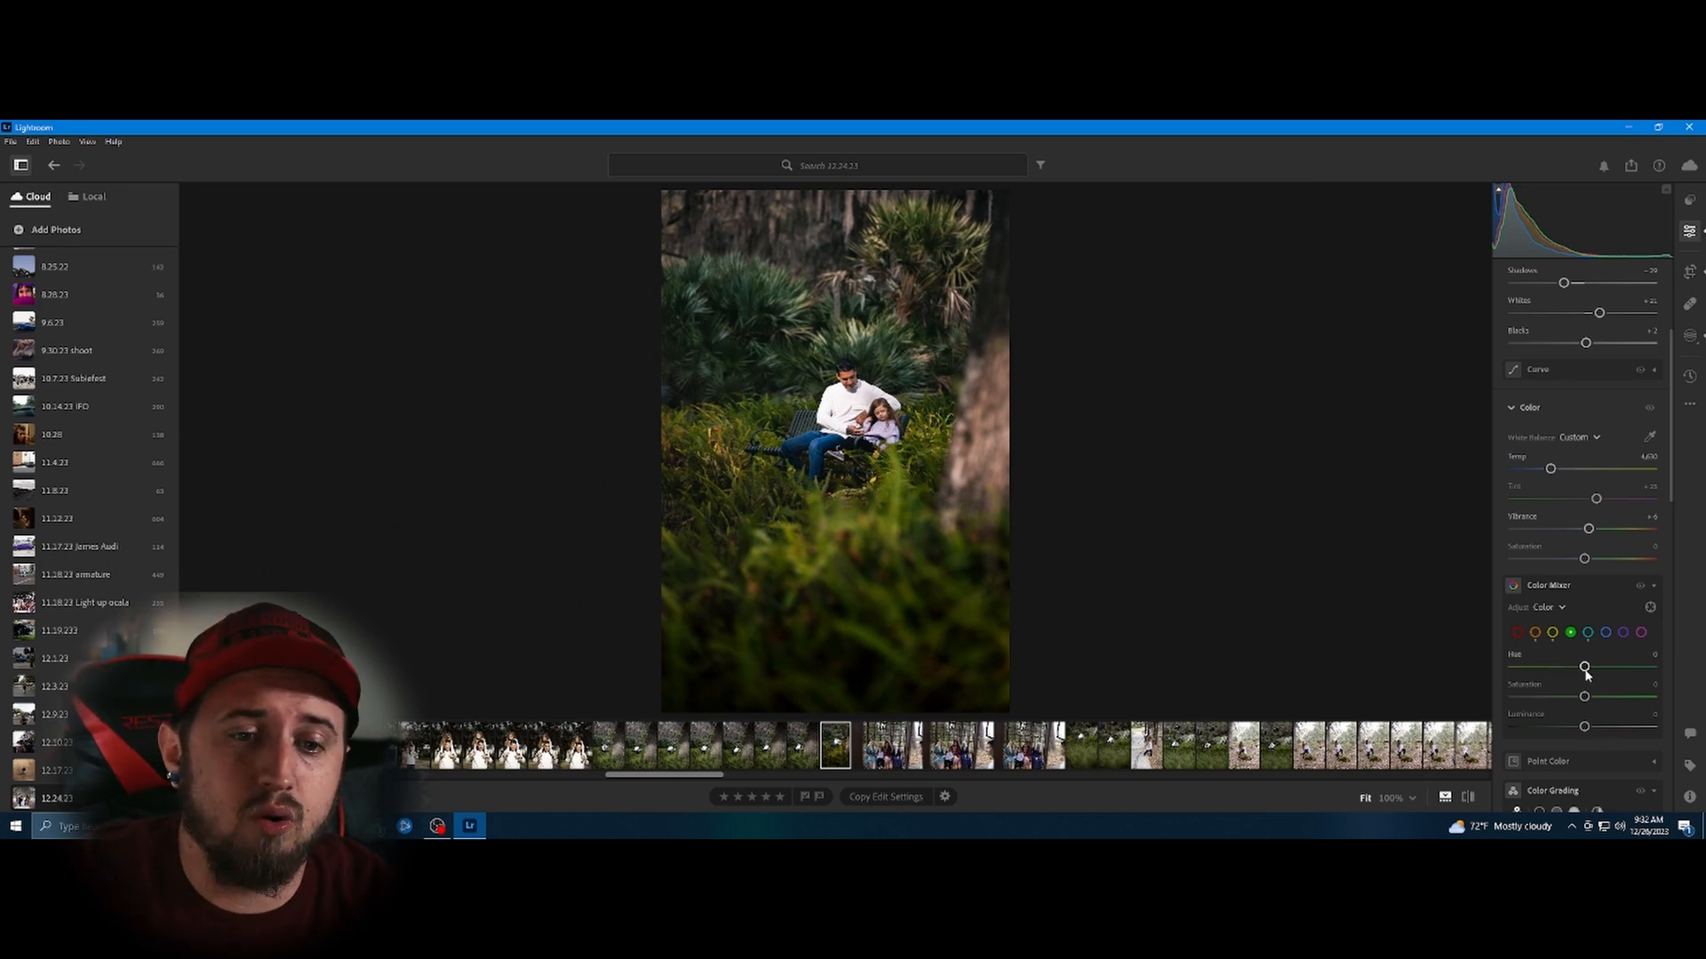
drag(1583, 667, 1527, 668)
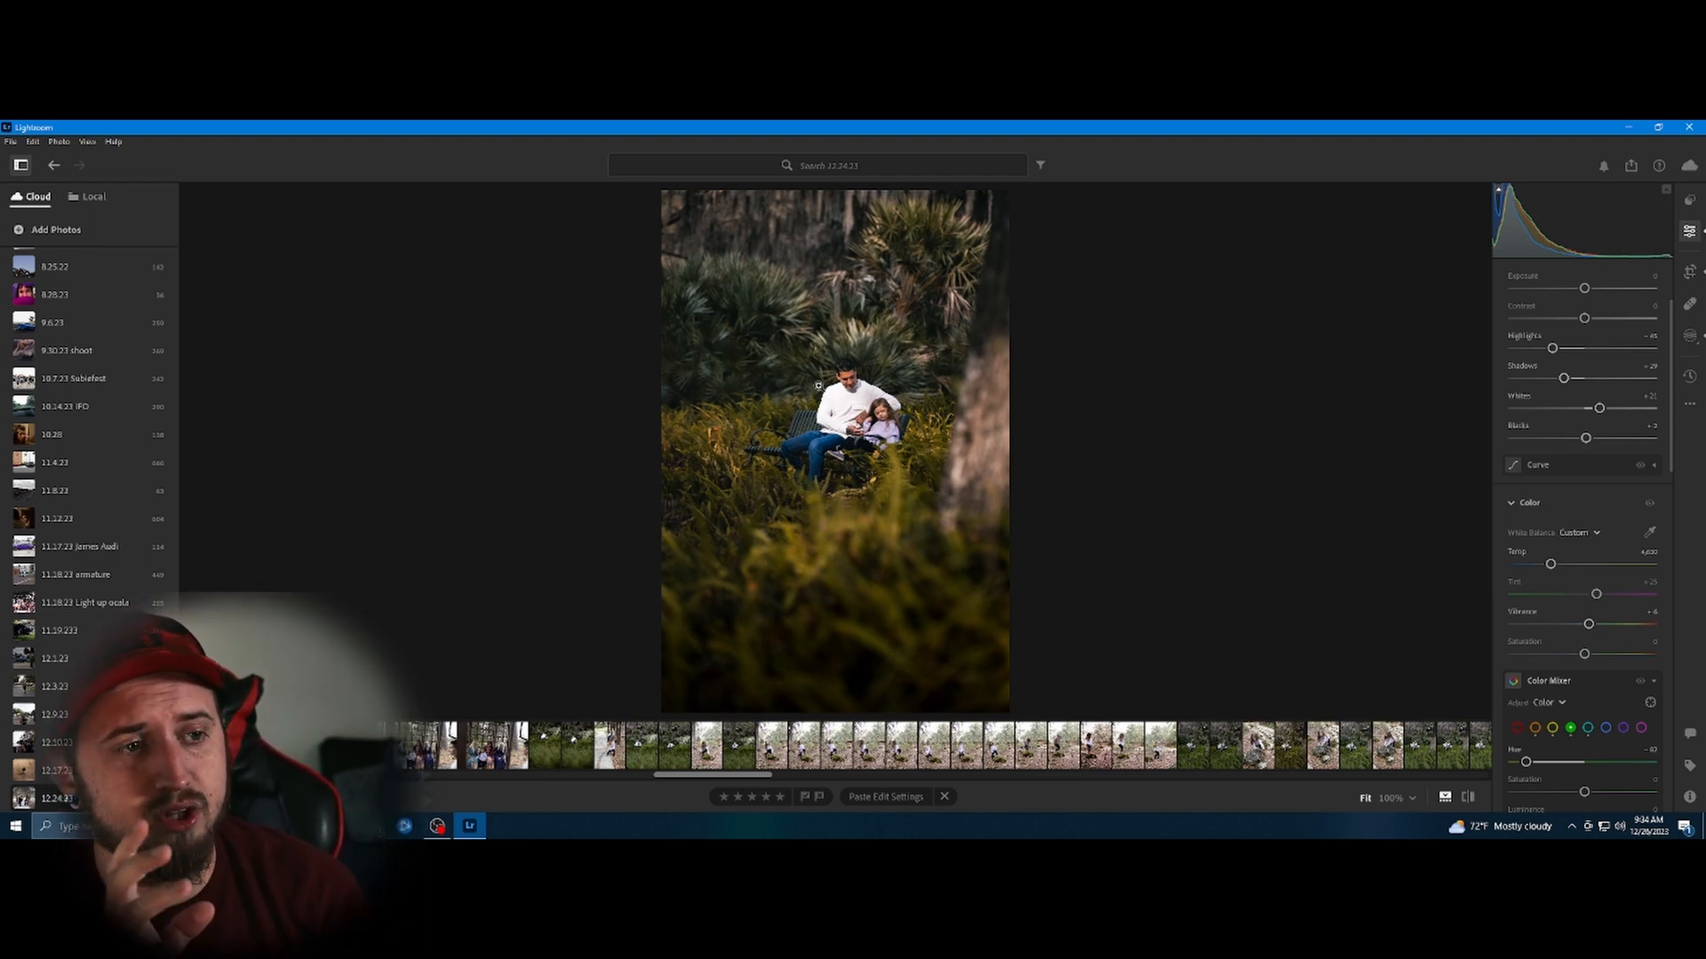
key(backslash)
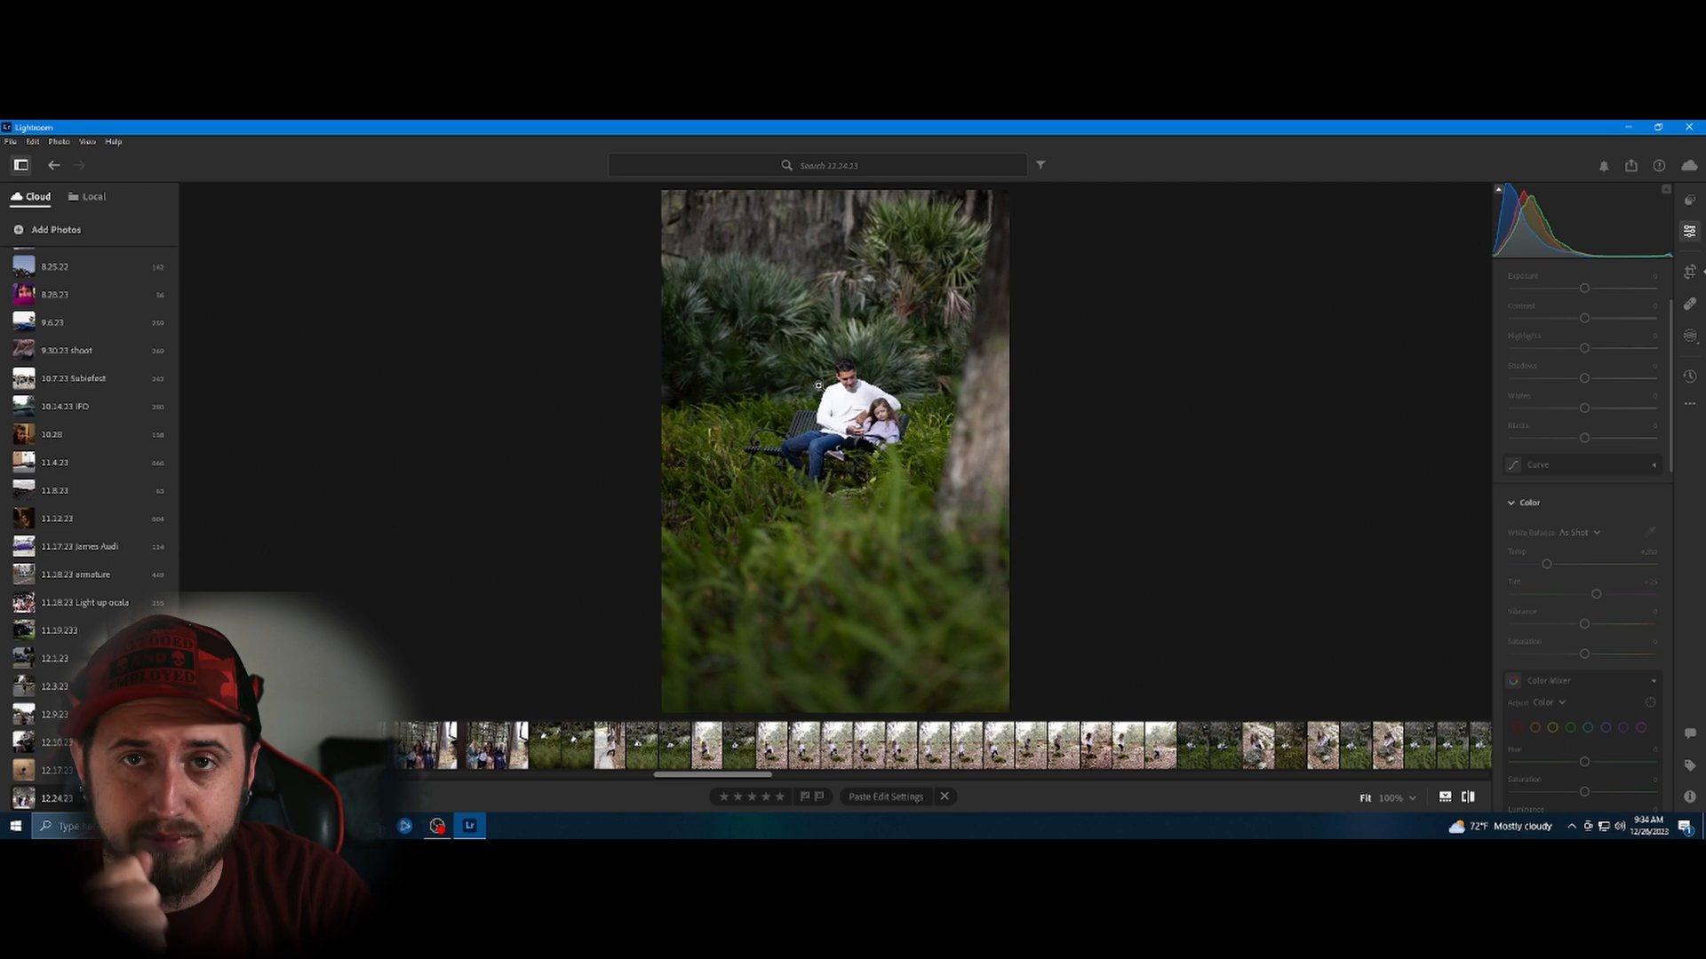
key(backslash)
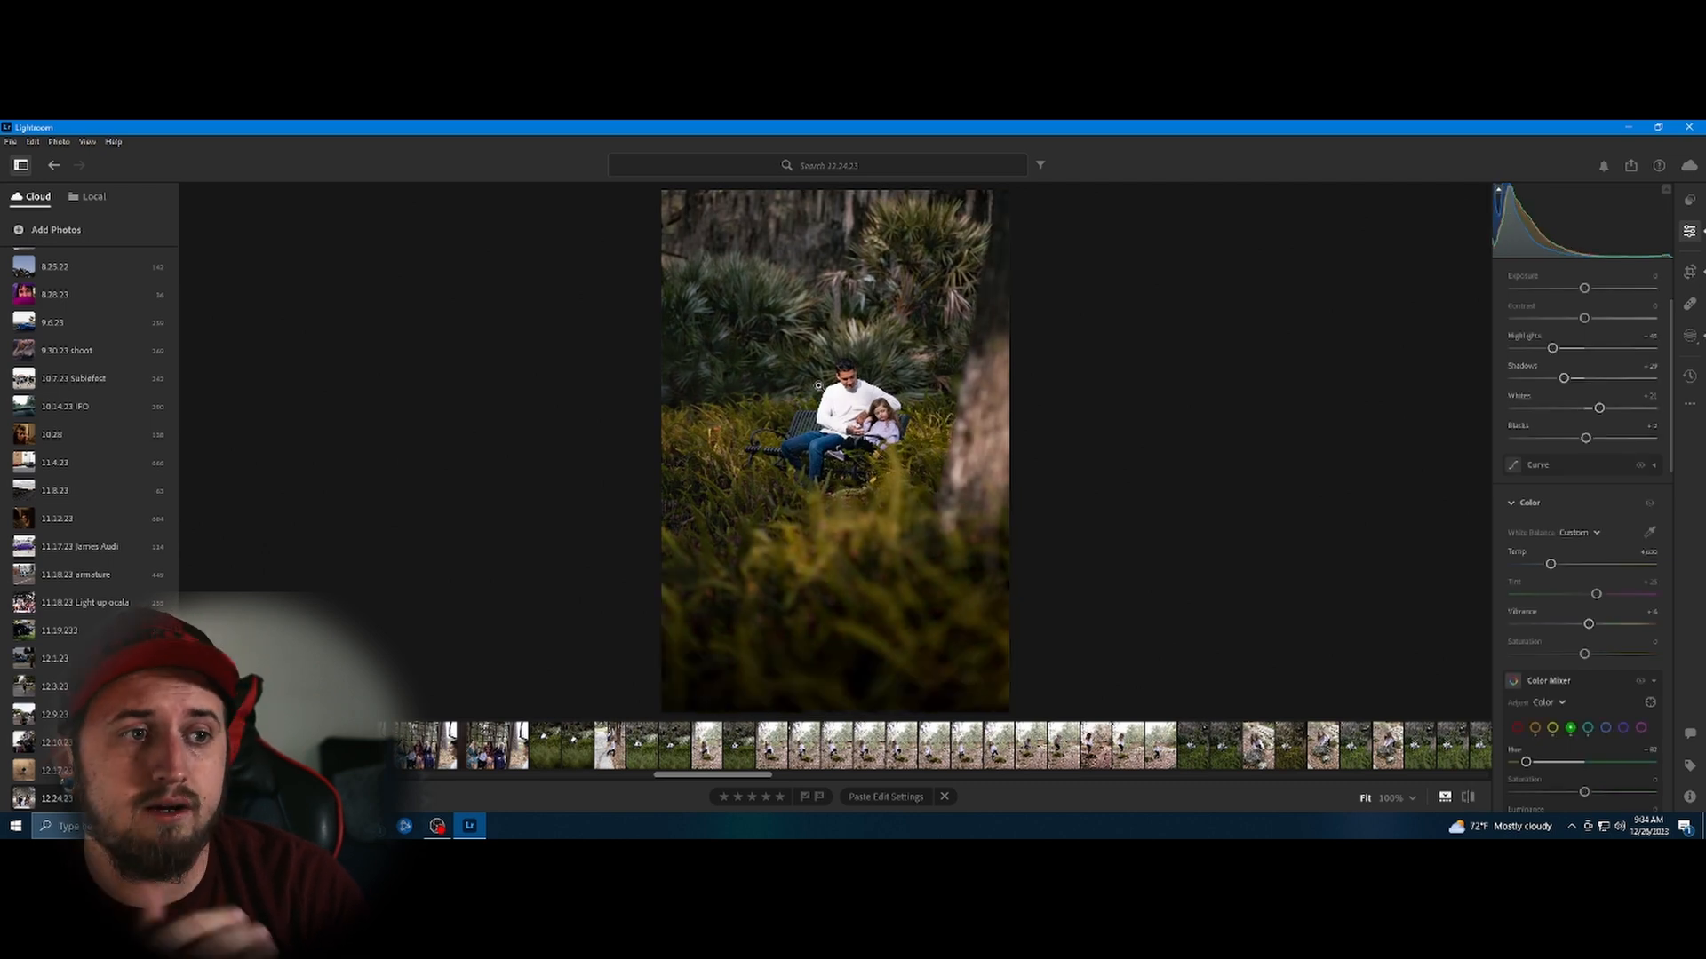